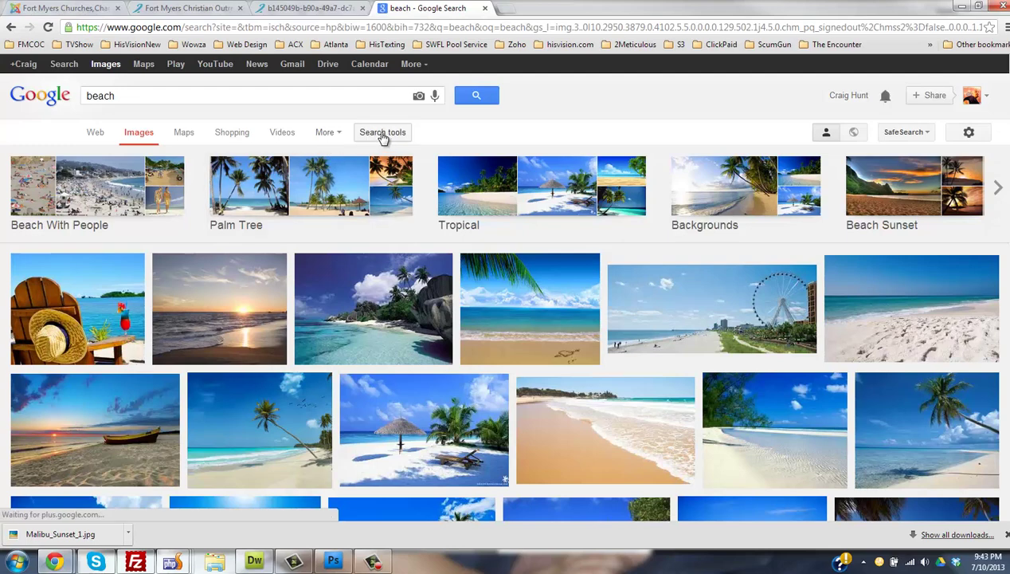
- Filter the Google Images 'beach' results to sizes larger than 1024×768
left_click(380, 133)
left_click(97, 158)
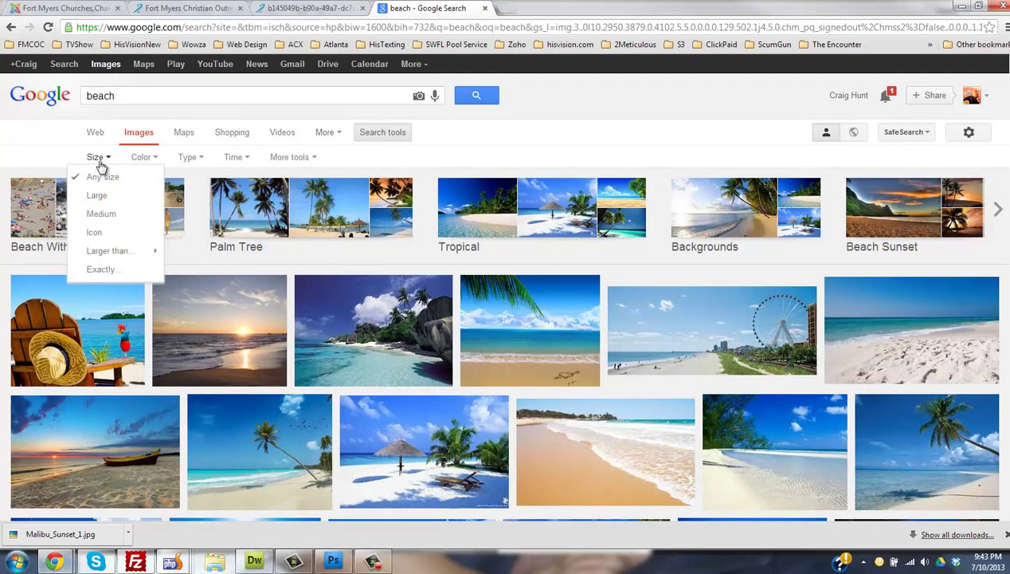
mouse_move(103, 251)
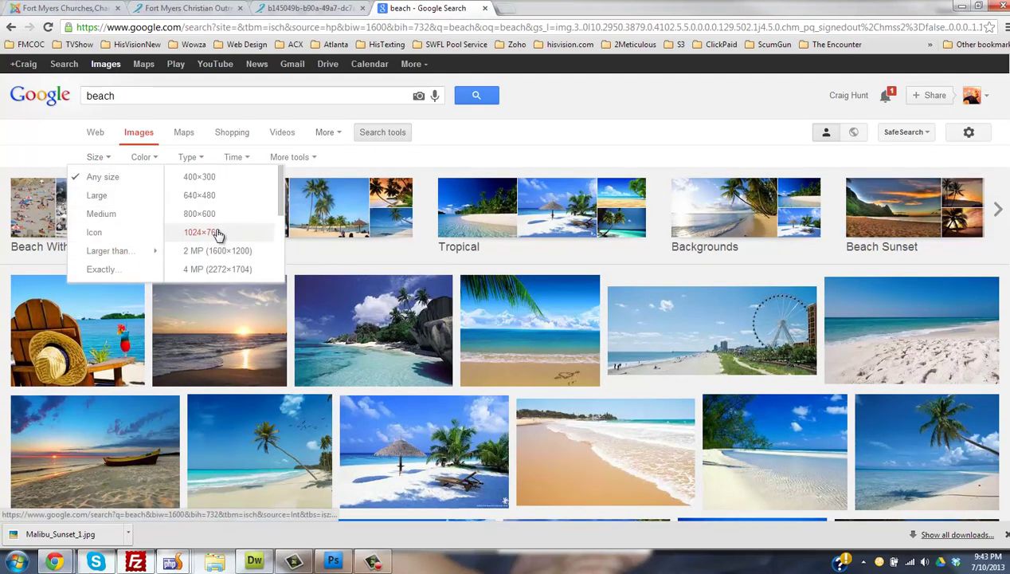
left_click(214, 232)
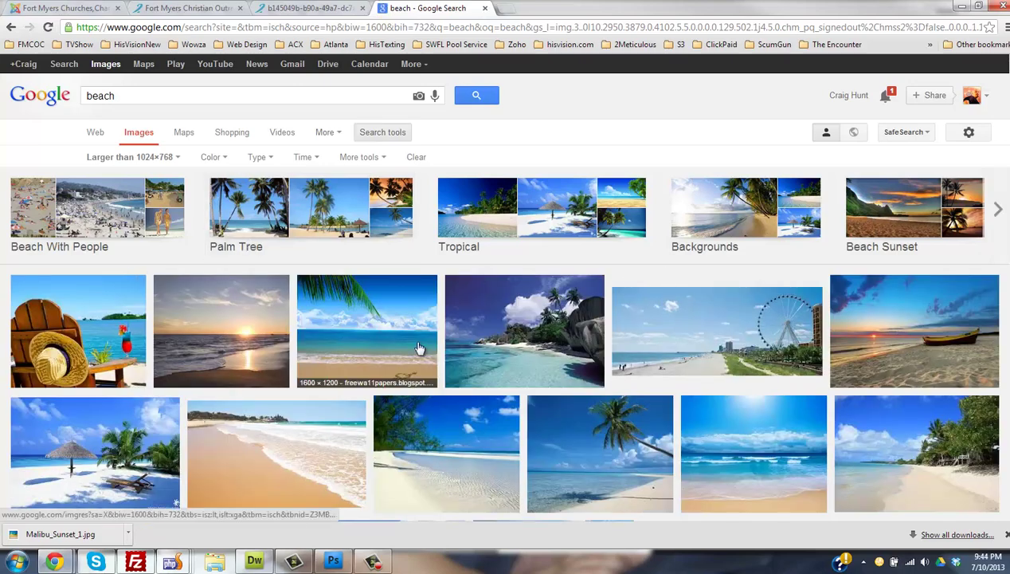
- Inspect the palm-beach slide image in Chrome to read its 1240 × 550 px size
left_click(301, 8)
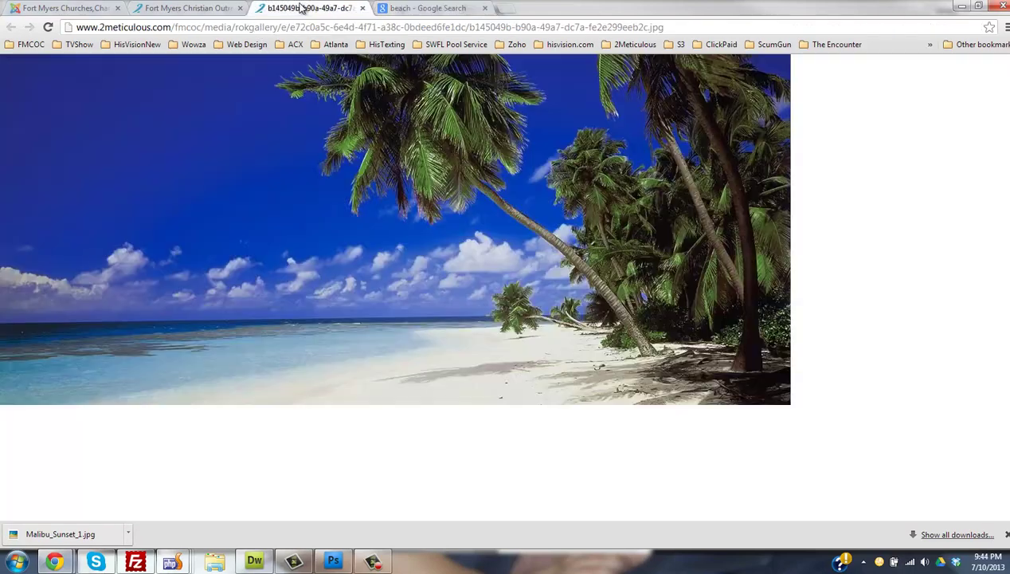
right_click(247, 207)
left_click(294, 297)
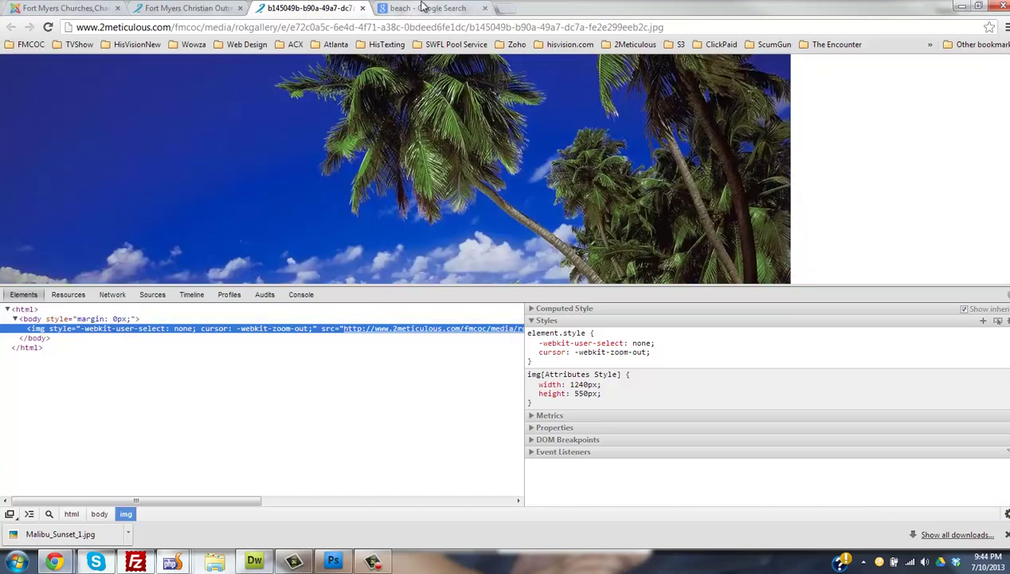
- Open the full-size original of the beach photo with the palm frond
left_click(423, 8)
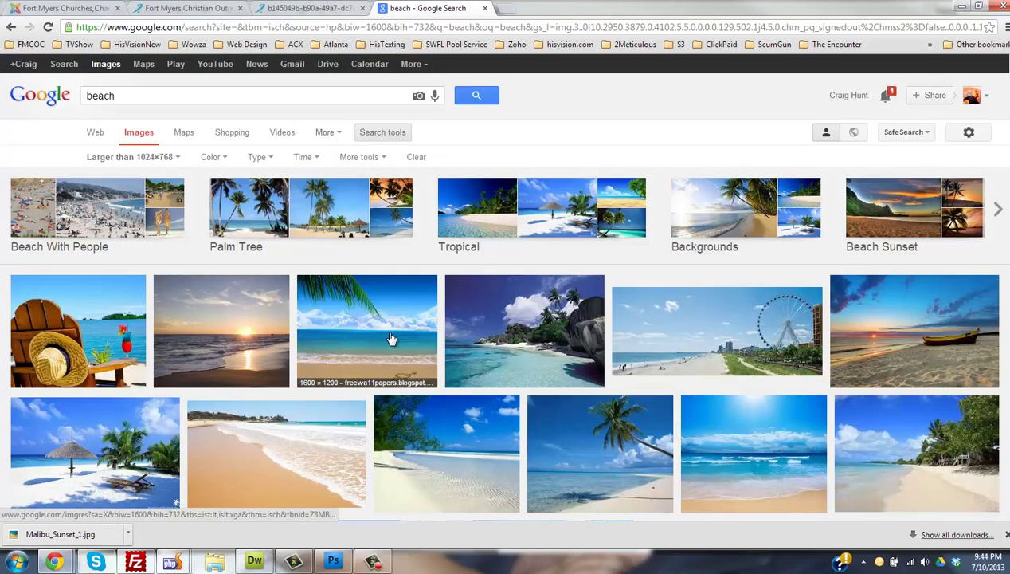
left_click(338, 335)
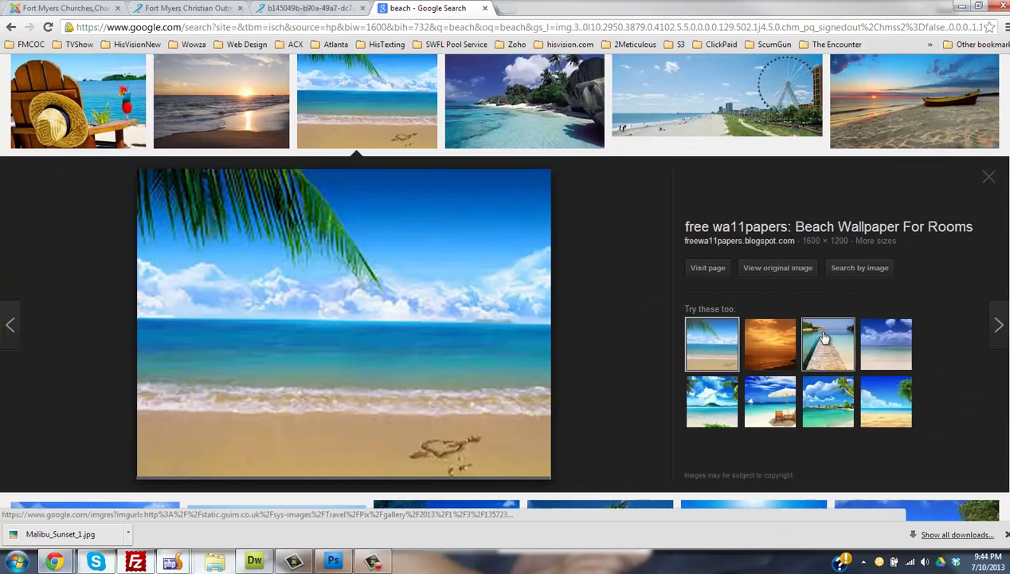
left_click(788, 268)
left_click(405, 282)
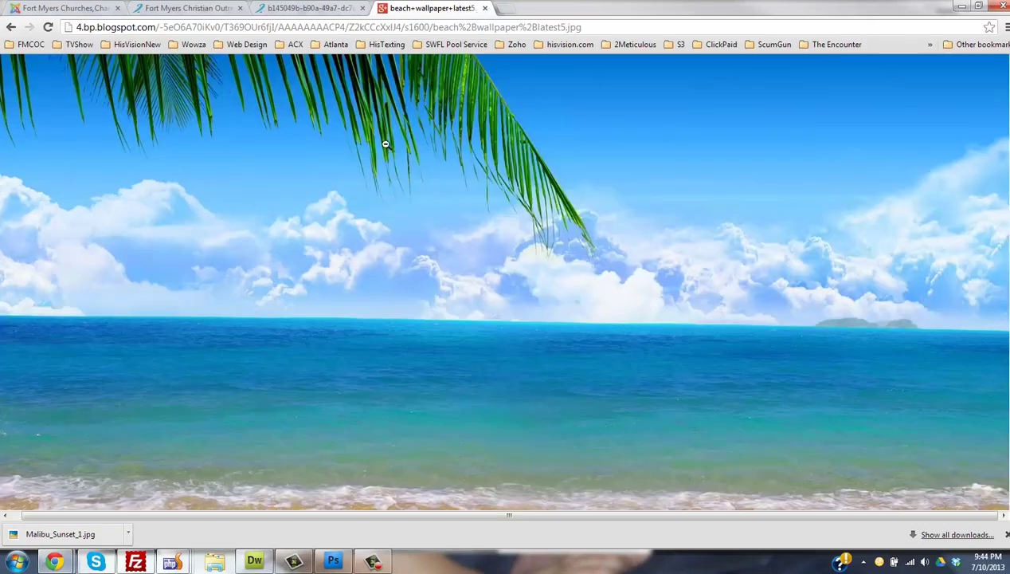
- Save the beach photo to the Desktop as 'beach wallpaper latest5'
right_click(390, 150)
key("Escape")
key("ctrl+s")
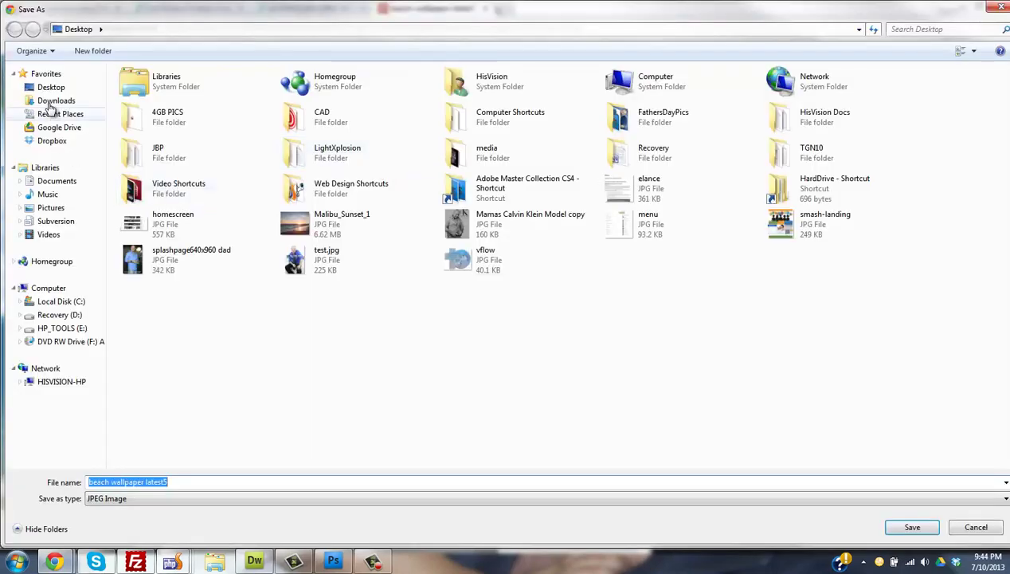
left_click(50, 87)
left_click(908, 526)
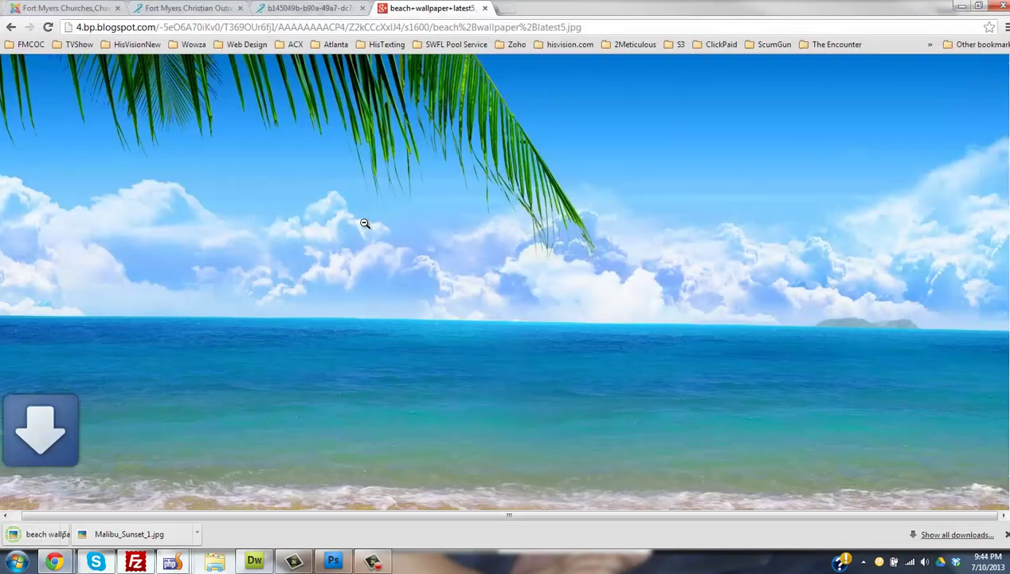
- Create a new Photoshop document 1240 pixels wide by 550 pixels high
left_click(334, 562)
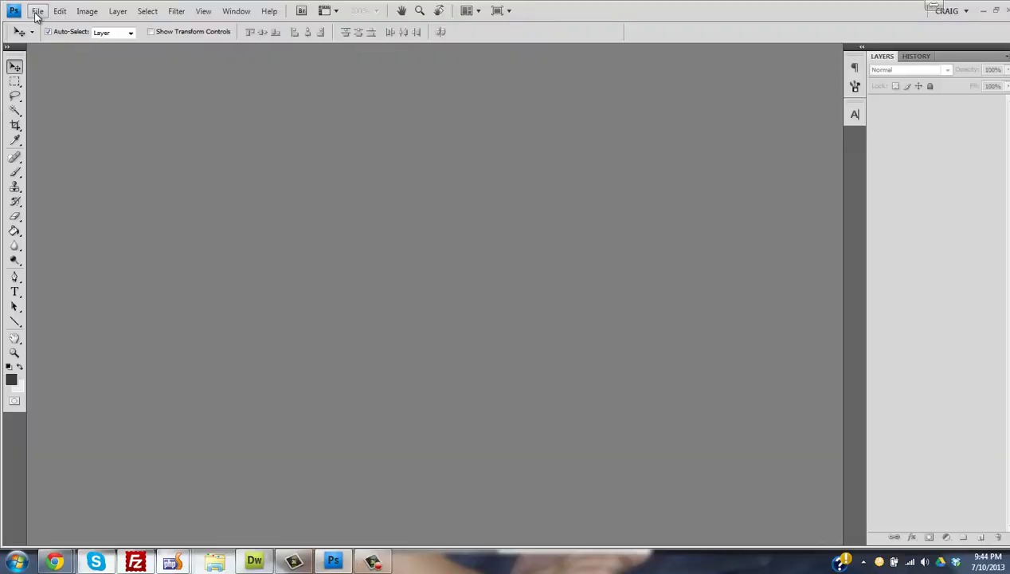
left_click(38, 11)
left_click(154, 59)
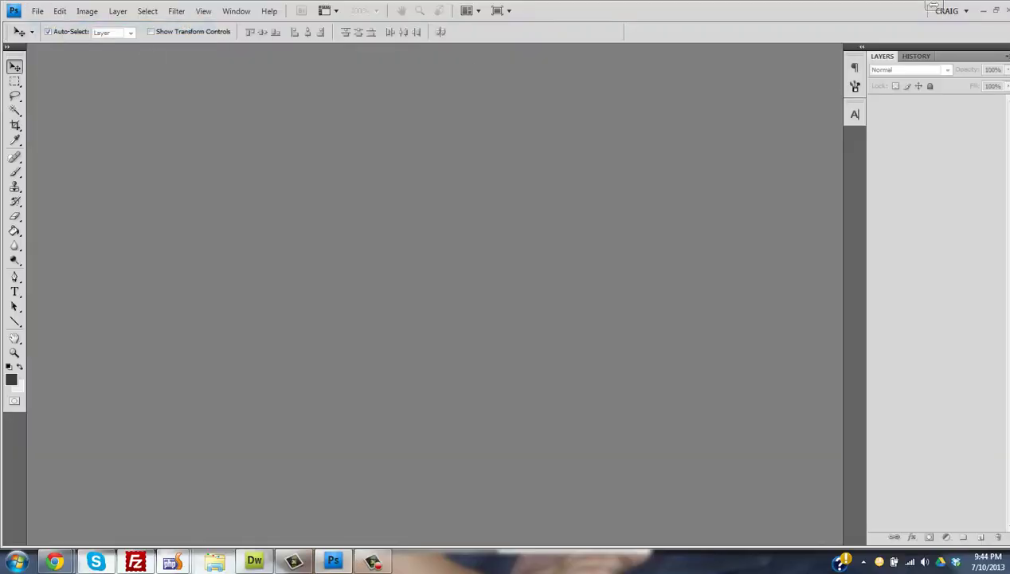
left_click(382, 248)
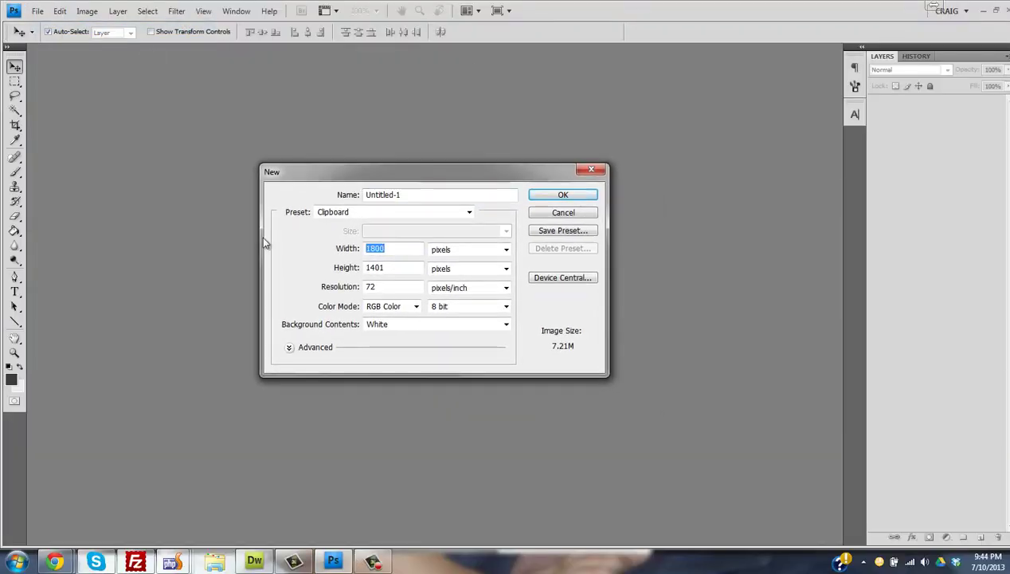
type("1240")
key("Tab")
key("Tab")
type("5")
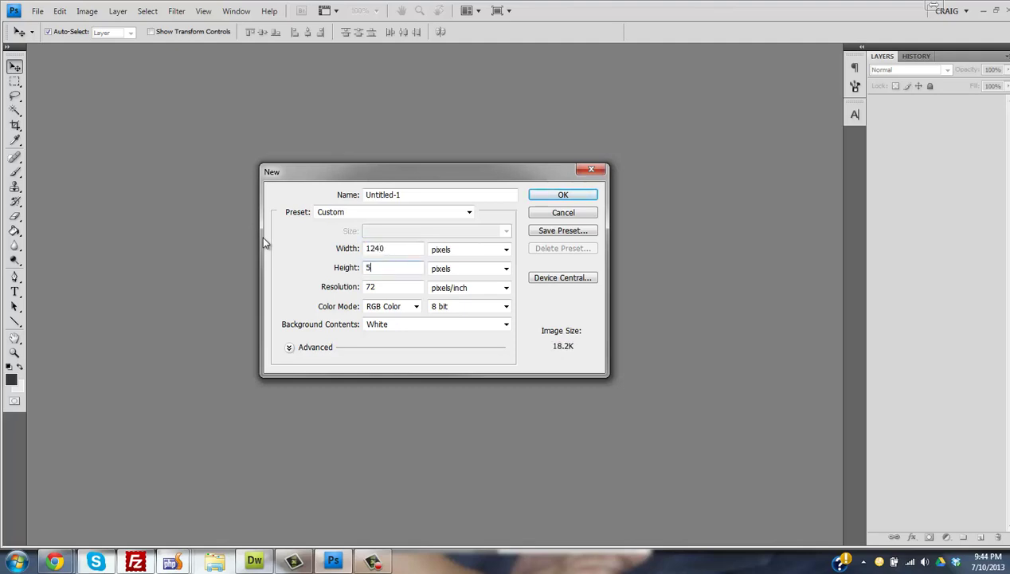
type("50")
key("Tab")
key("Tab")
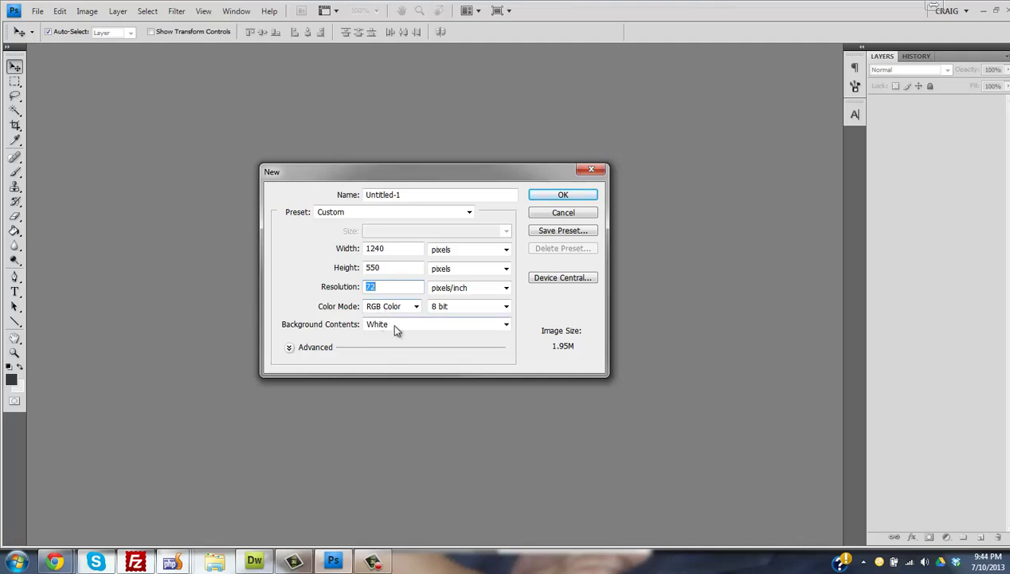
left_click(562, 196)
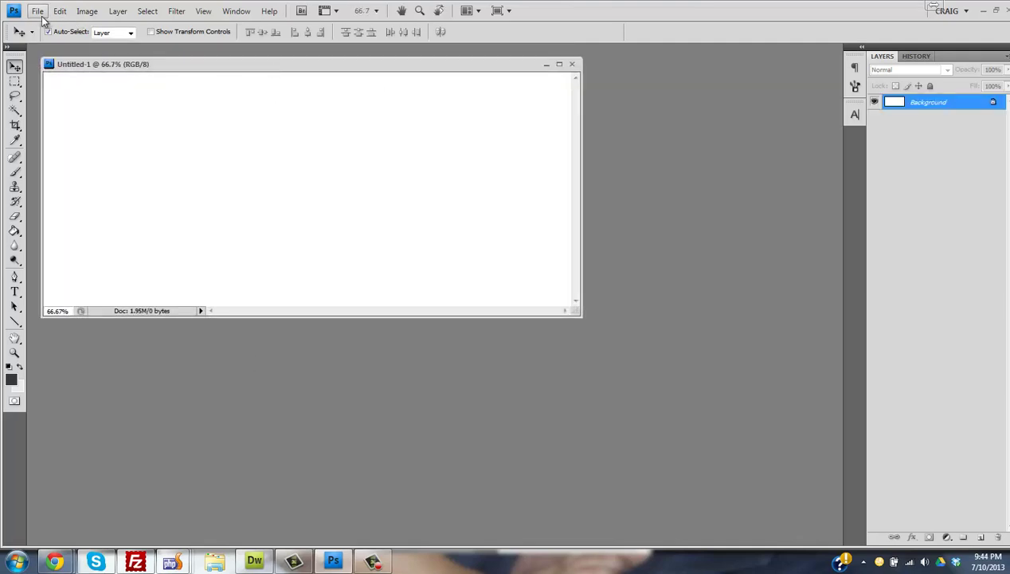
- Open beach wallpaper latest5.jpg in Photoshop
left_click(37, 11)
key("Escape")
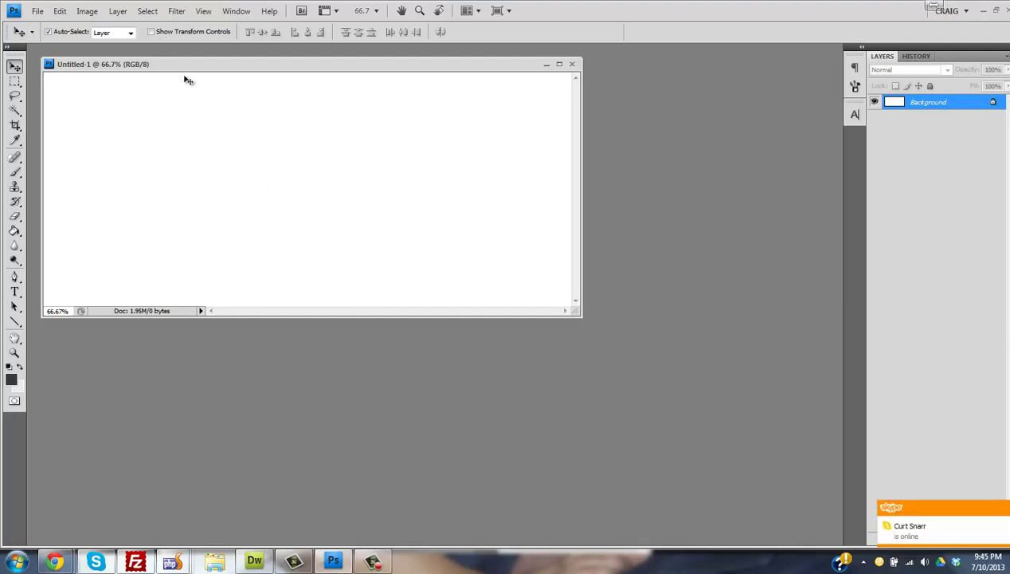
left_click(38, 10)
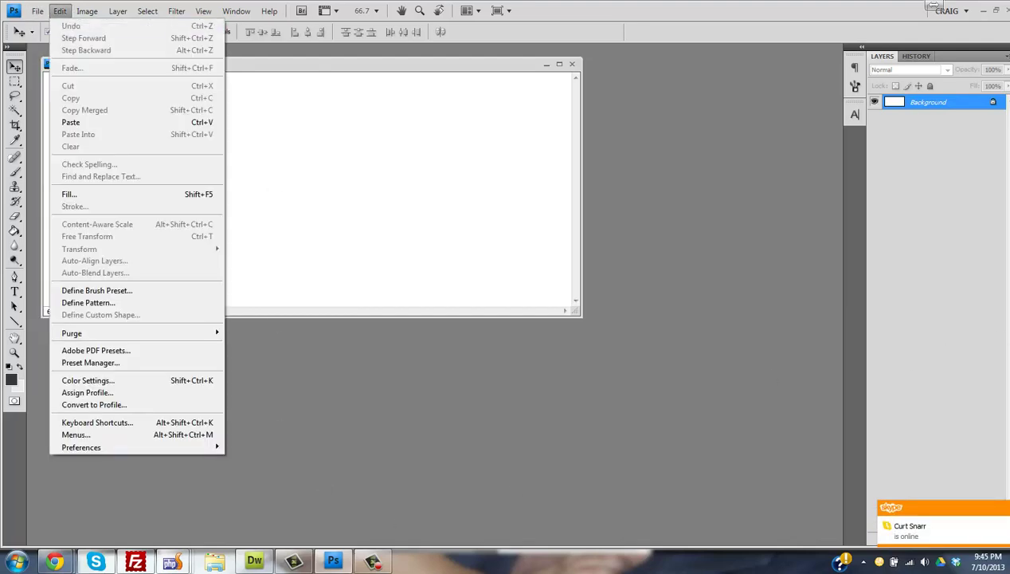
left_click(62, 45)
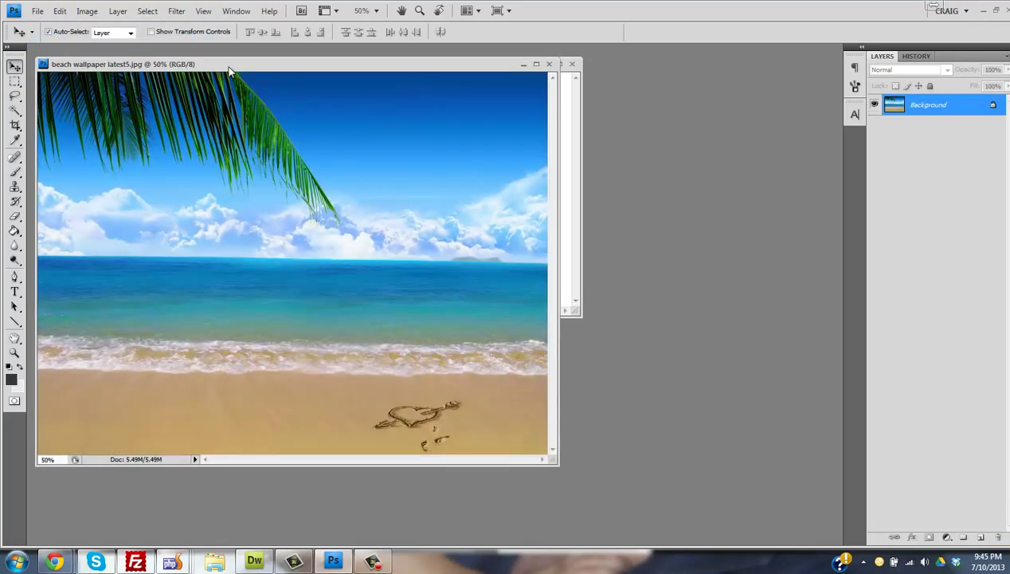
left_click_drag(228, 69, 243, 69)
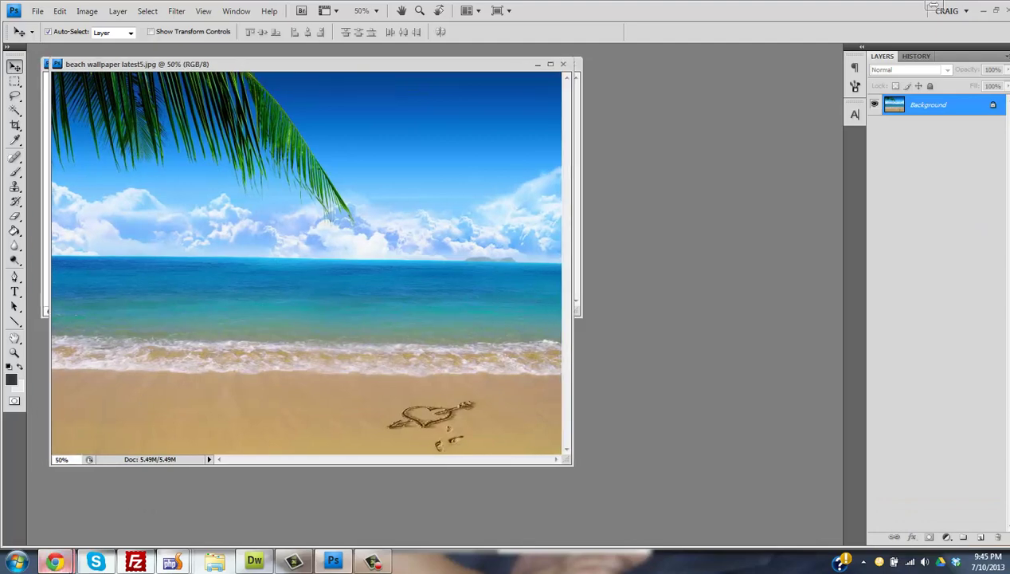
- Copy the beach photo from Chrome, then move its Photoshop window aside to reveal Untitled-1
mouse_move(54, 561)
left_click(219, 492)
right_click(419, 147)
left_click(448, 199)
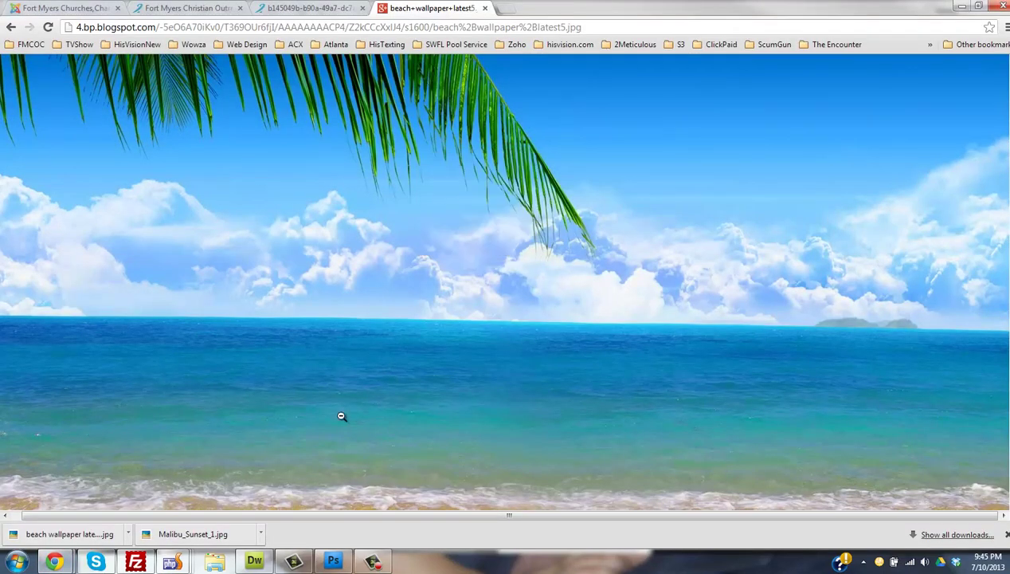
left_click(333, 561)
left_click_drag(244, 69, 494, 141)
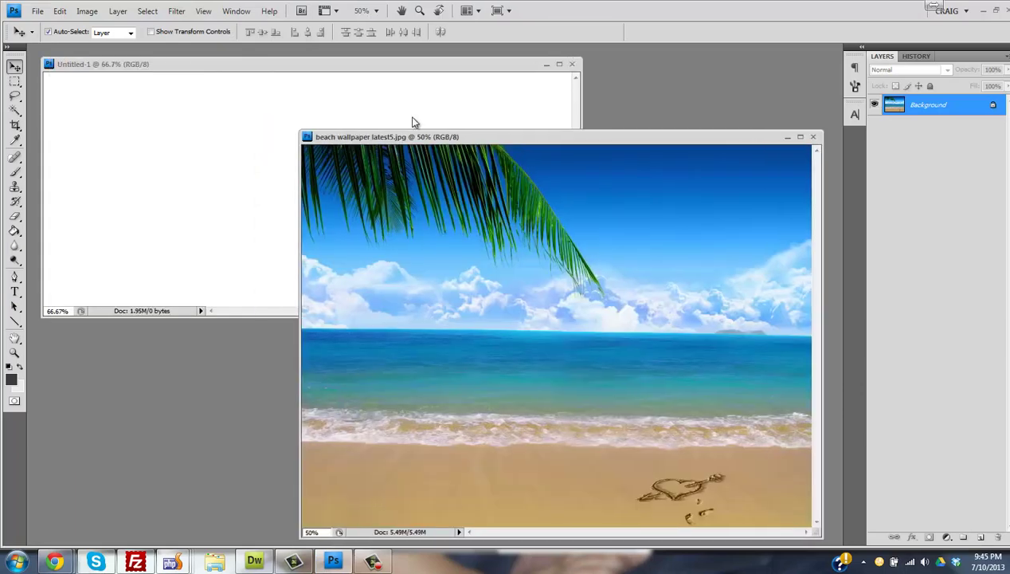
- Paste the beach photo into Untitled-1 as a new layer and enlarge the document window
left_click(281, 71)
key("ctrl+v")
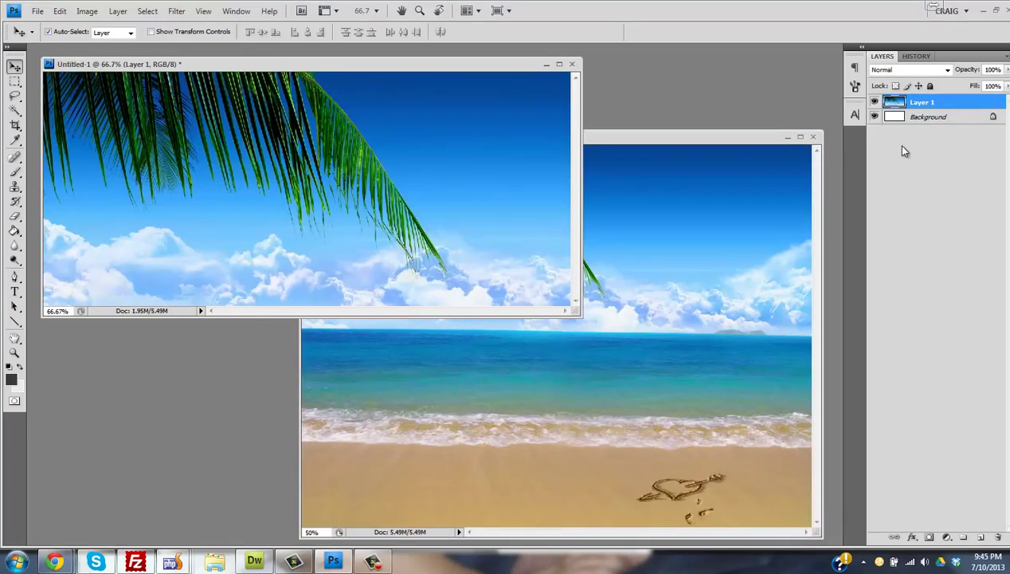
left_click_drag(578, 313, 857, 548)
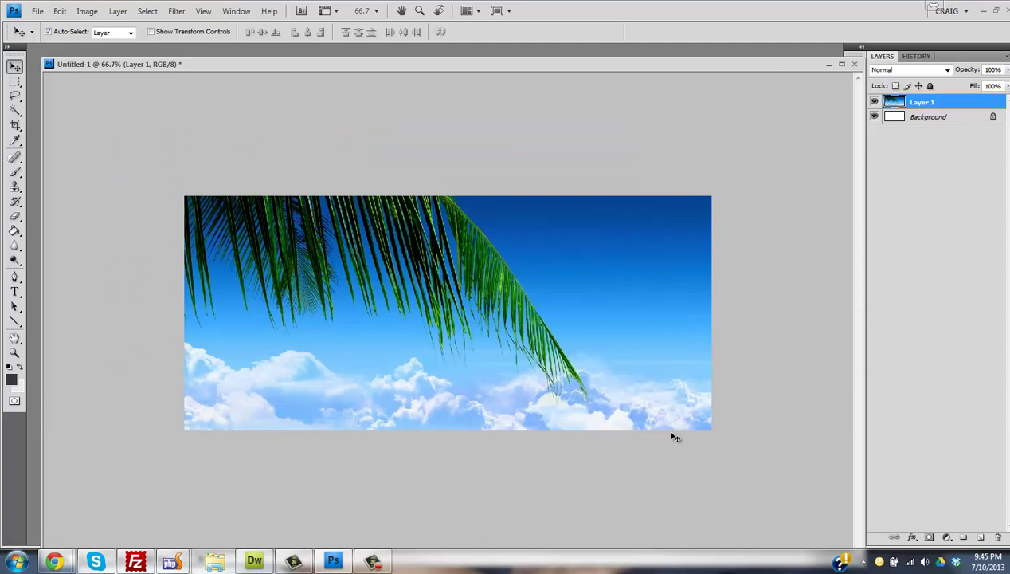
- Scale the beach layer to about 81% and lower it so frond and clouds fill the canvas
key("ctrl+t")
left_click_drag(179, 195, 129, 165)
left_click_drag(501, 347, 541, 324)
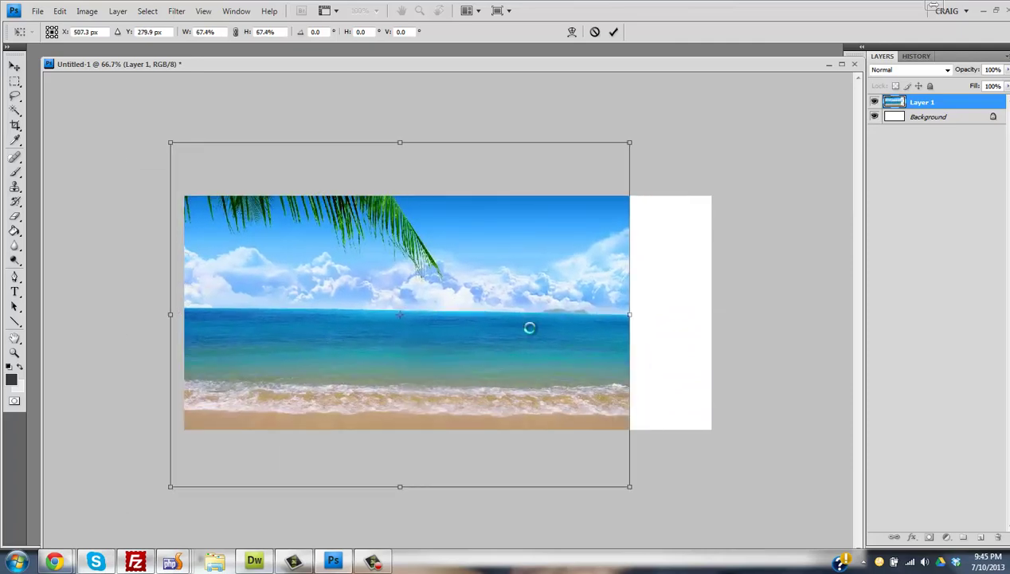
left_click_drag(655, 137, 744, 103)
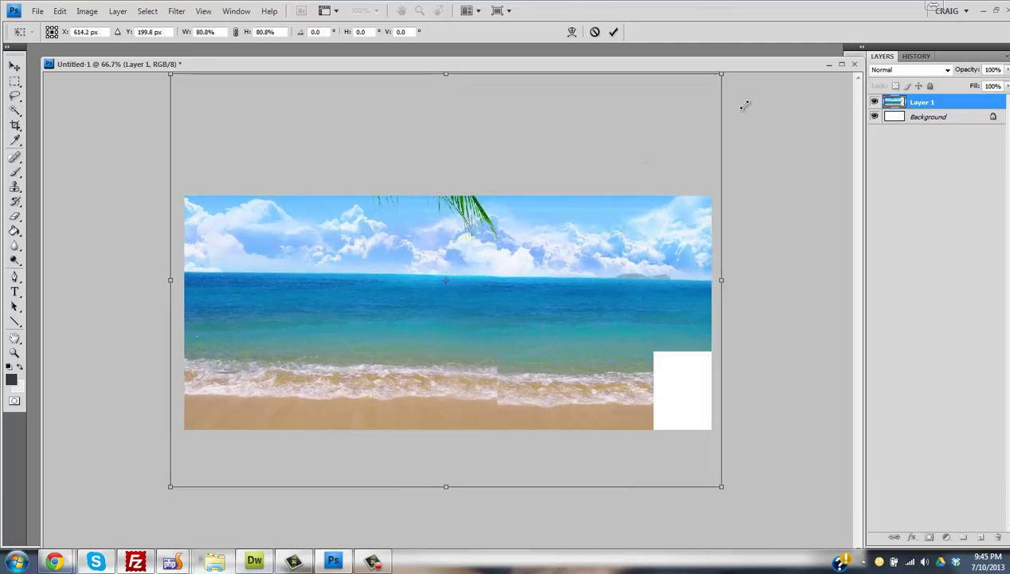
left_click_drag(463, 237, 463, 318)
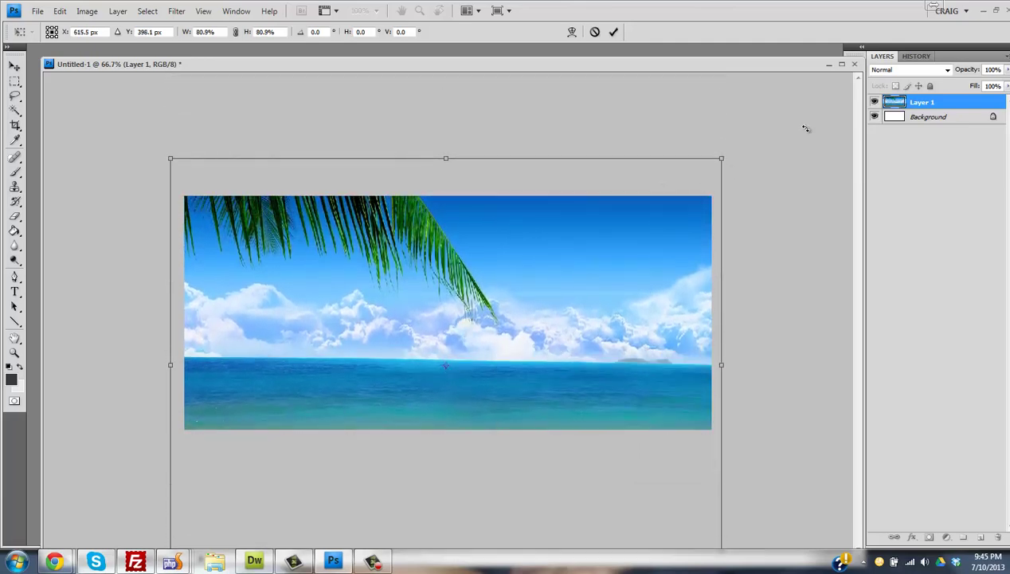
key("Return")
mouse_move(294, 249)
left_mouse_down()
mouse_move(372, 338)
mouse_move(296, 253)
left_mouse_up()
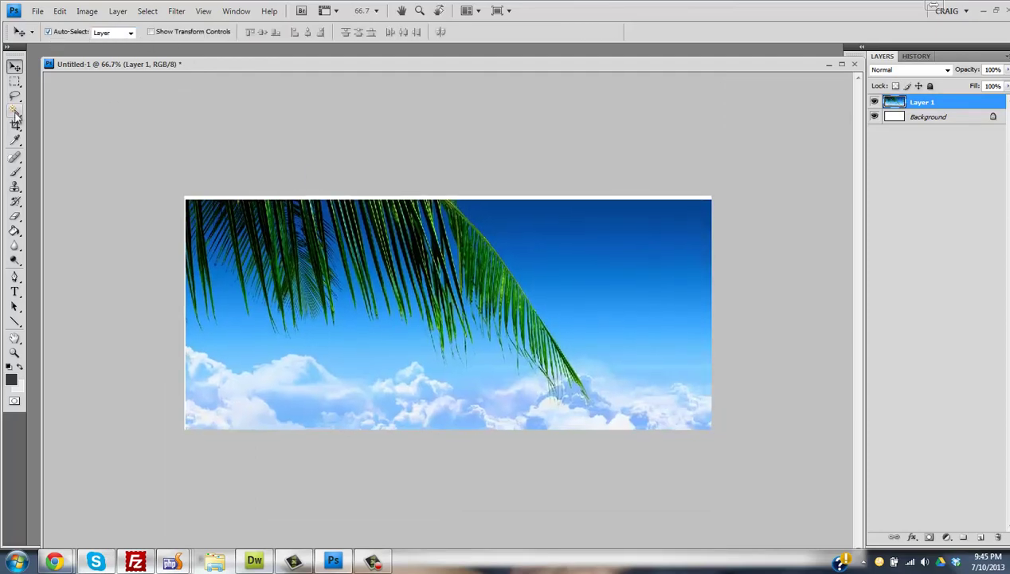
- Start Free Transform on the beach layer, anchored top-left at X 0, Y 0
left_click(87, 12)
mouse_move(59, 11)
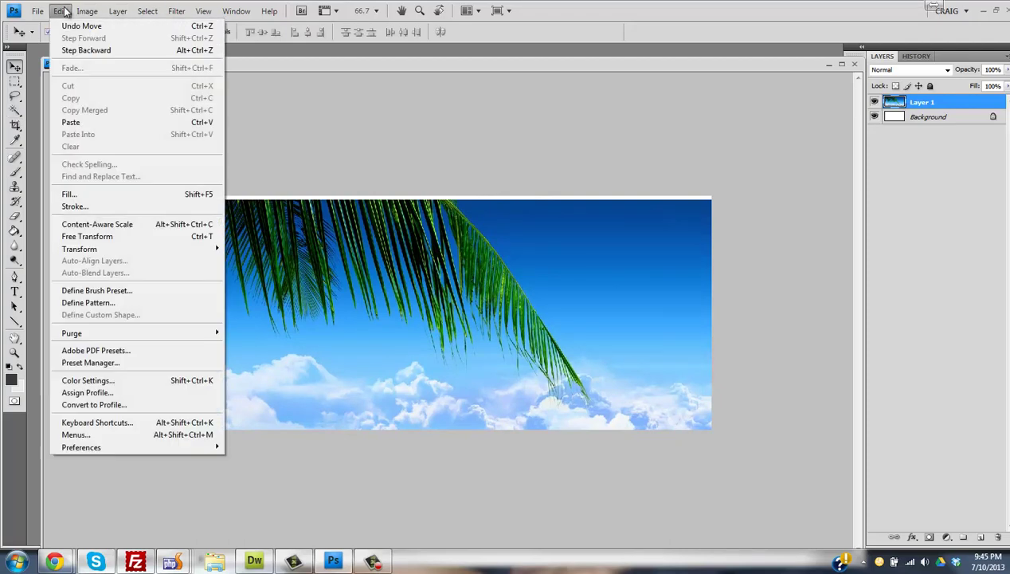
mouse_move(102, 249)
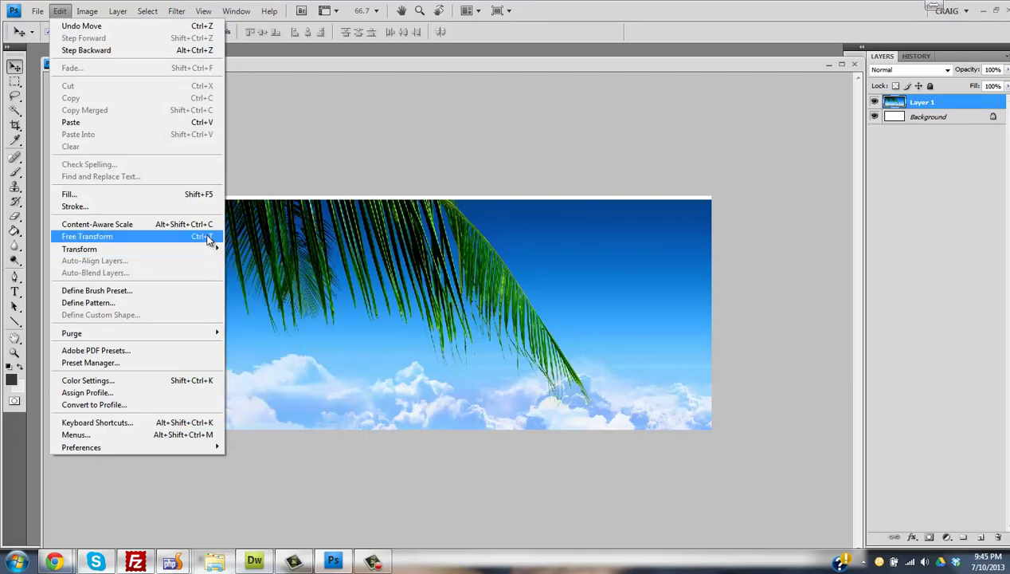
left_click(208, 239)
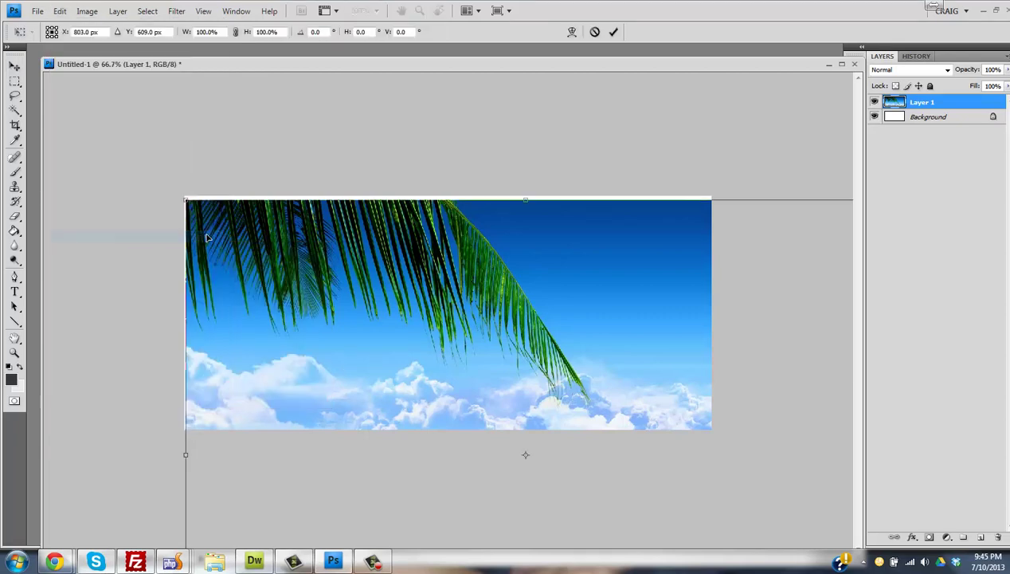
left_click(49, 27)
left_click(98, 33)
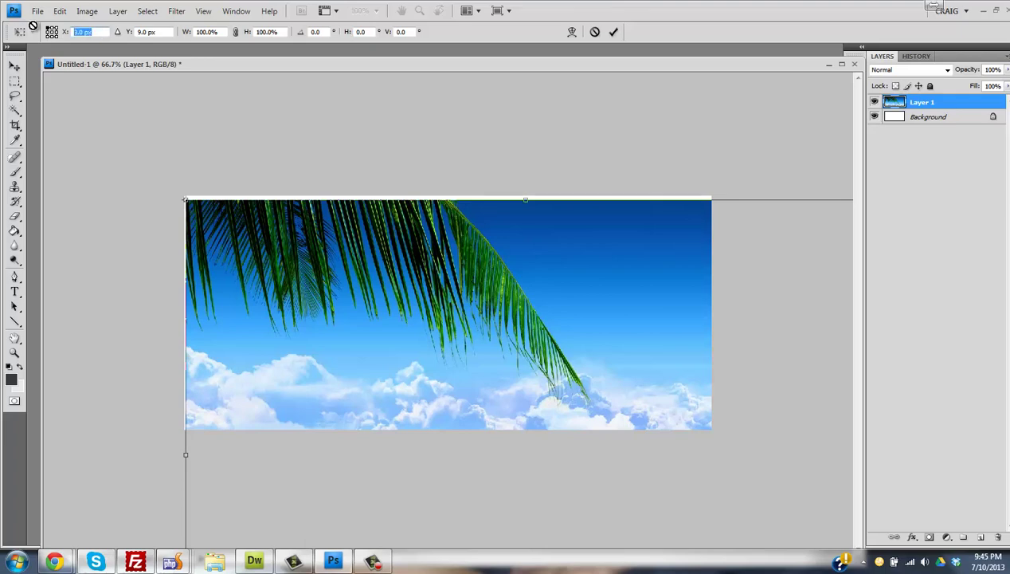
type("0")
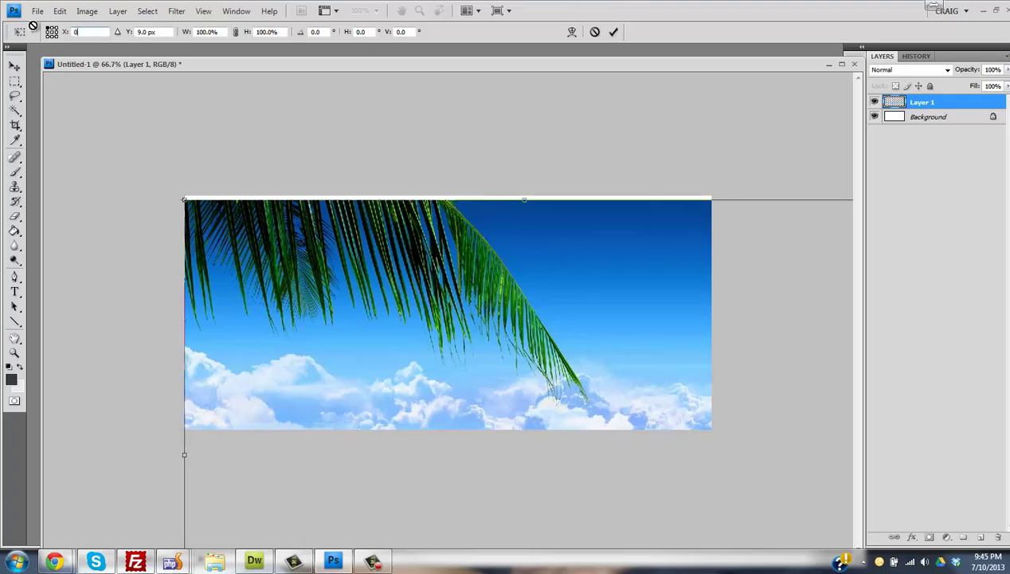
key("Tab")
type("0")
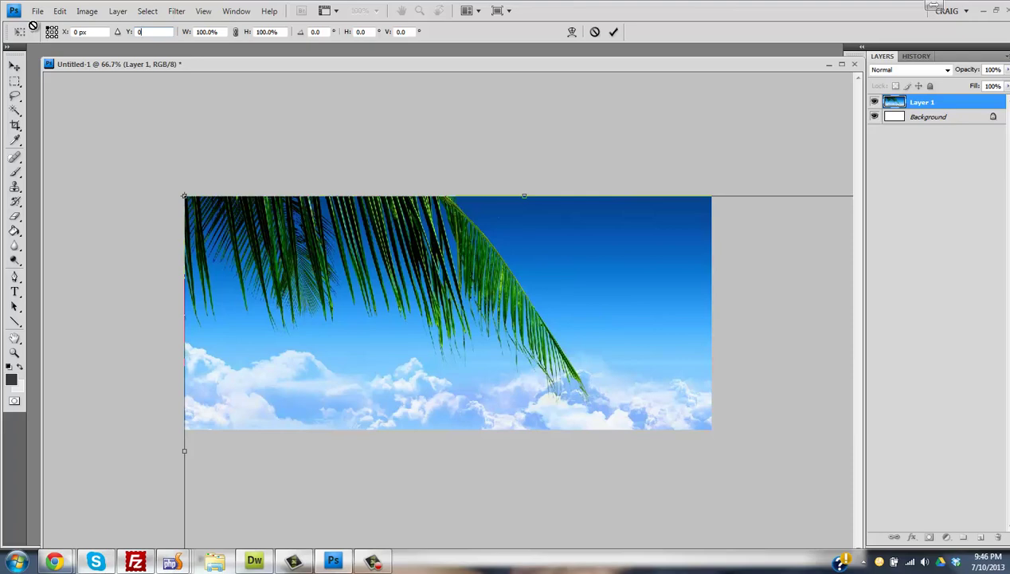
- Set the transform width and height to 70%
key("Tab")
type("20")
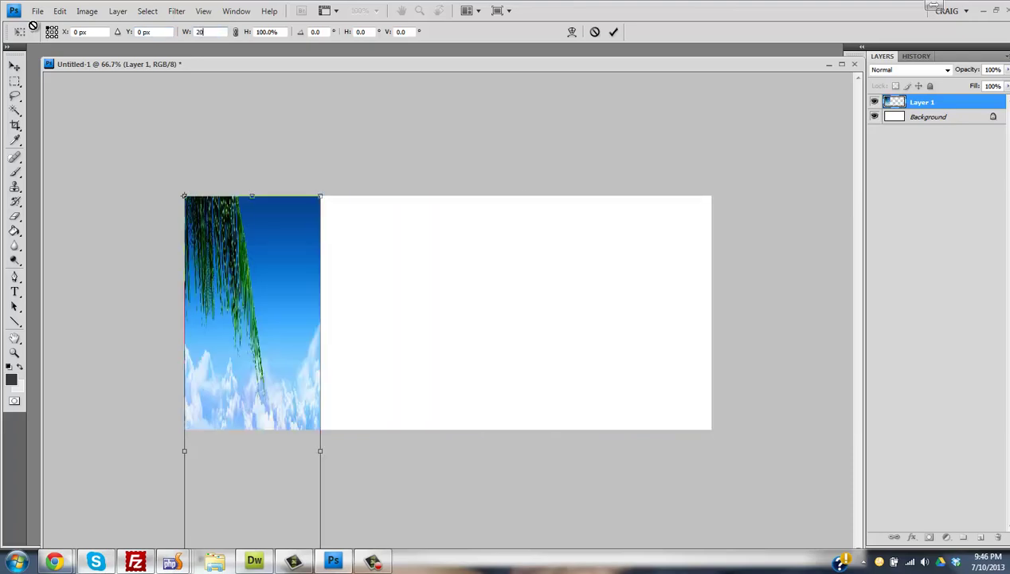
key("Tab")
type("20")
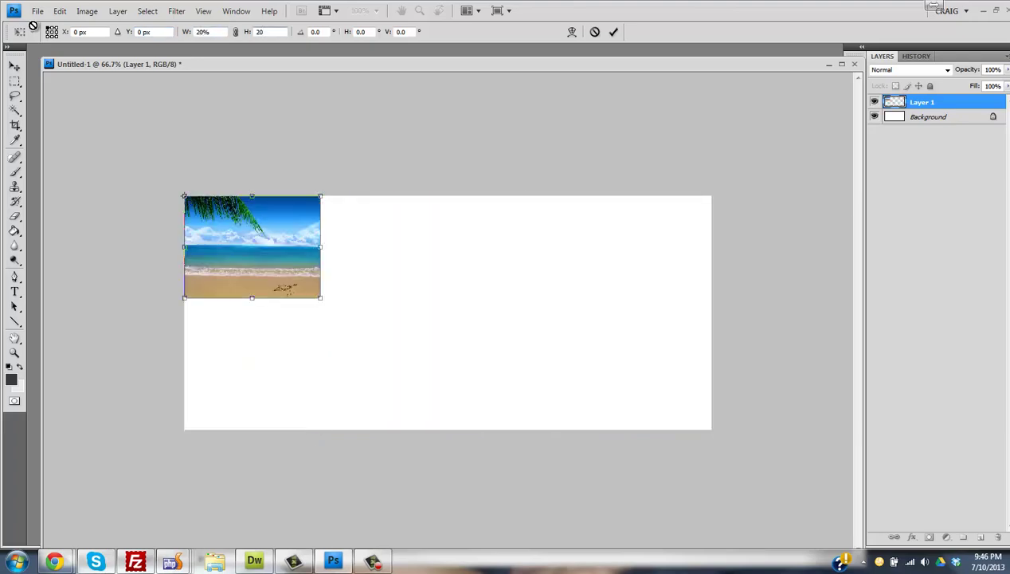
double_click(203, 32)
type("50")
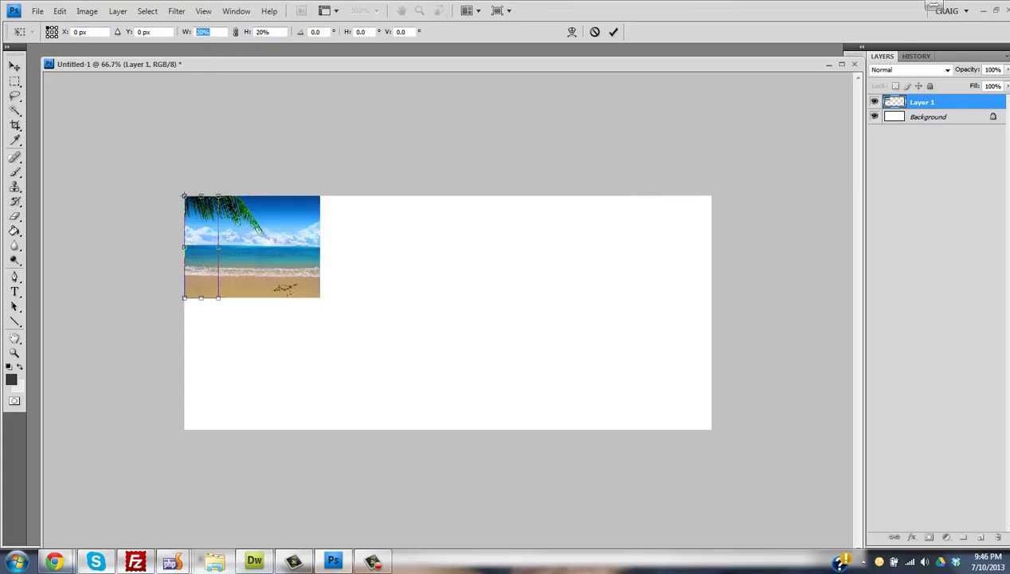
type("50")
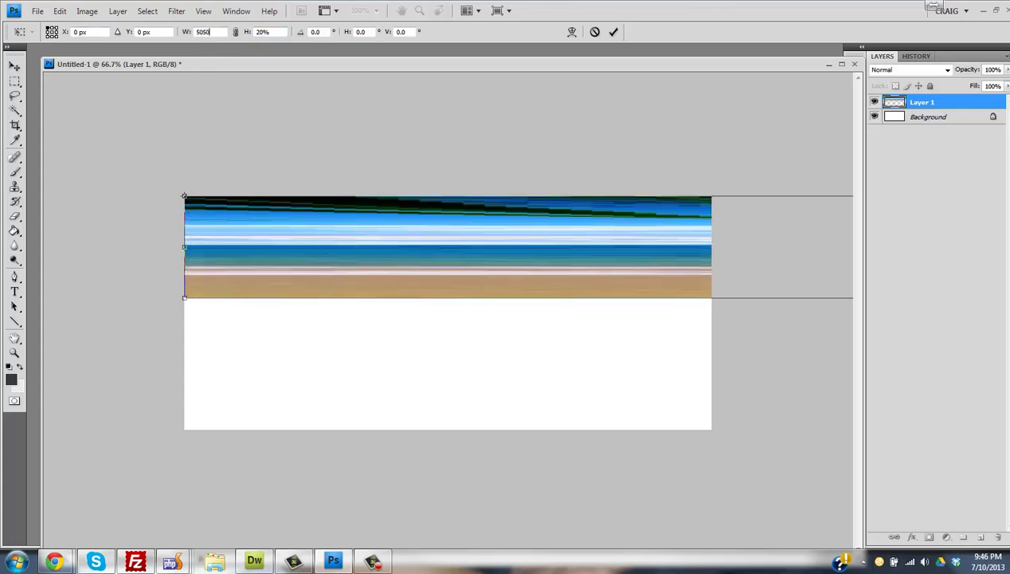
key("BackSpace")
key("BackSpace")
key("BackSpace")
key("BackSpace")
type("70")
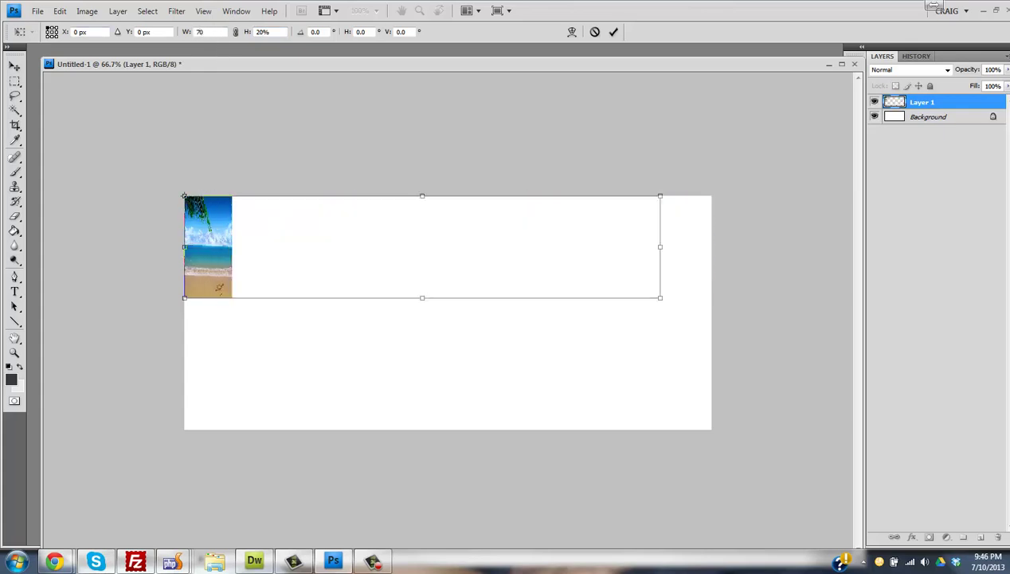
key("Tab")
type("70")
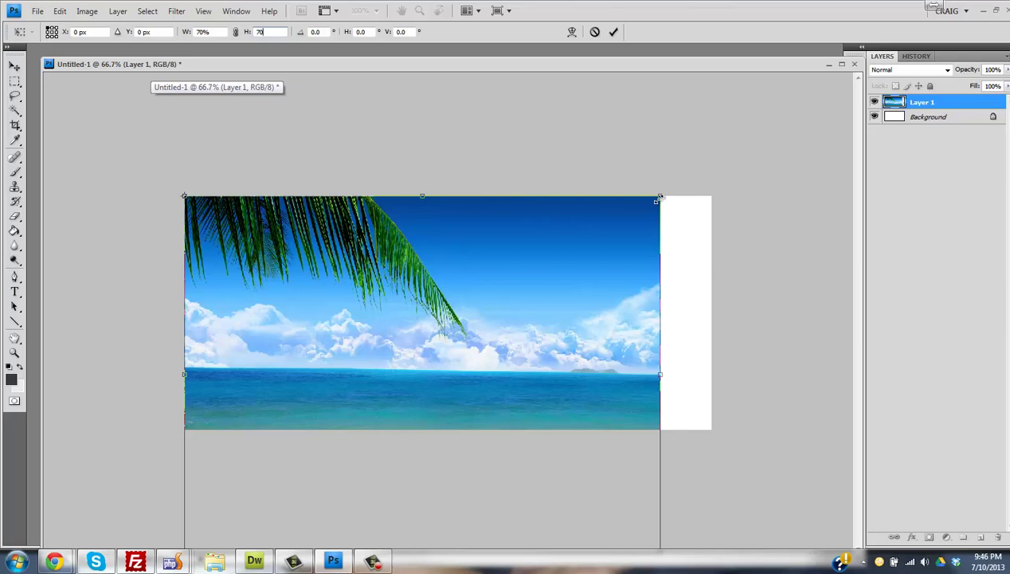
- Enlarge the photo to 78.7% and raise it so sea, surf and sand fill the banner
left_click_drag(658, 199, 728, 172)
left_click_drag(585, 270, 581, 194)
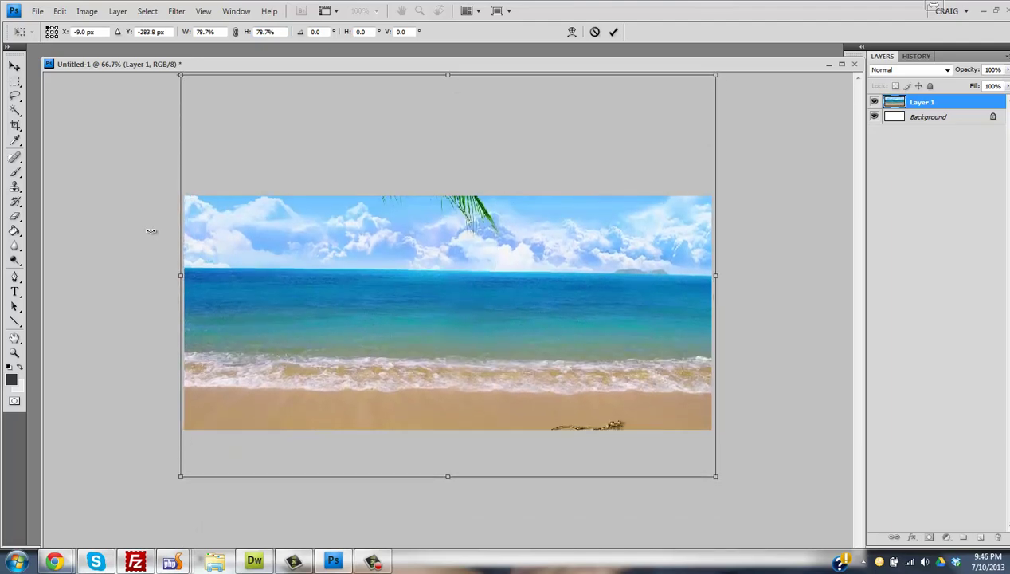
key("Return")
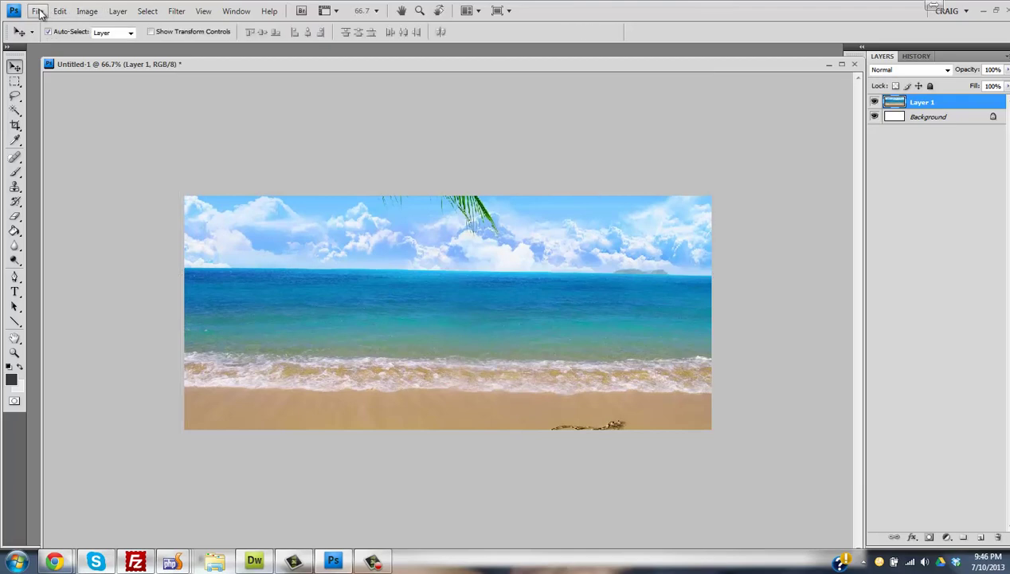
left_click(60, 11)
left_click(437, 121)
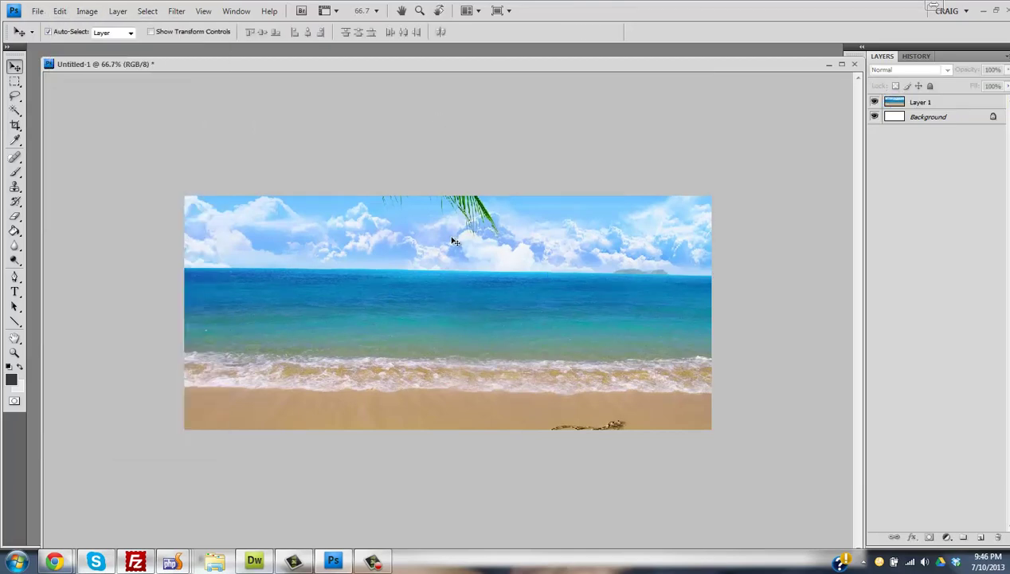
left_click(38, 11)
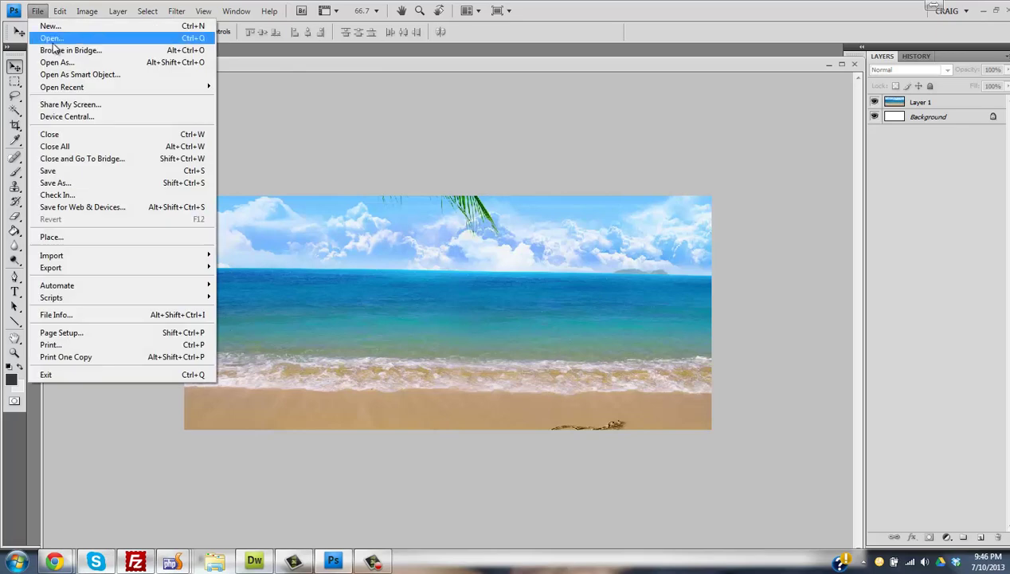
left_click(53, 41)
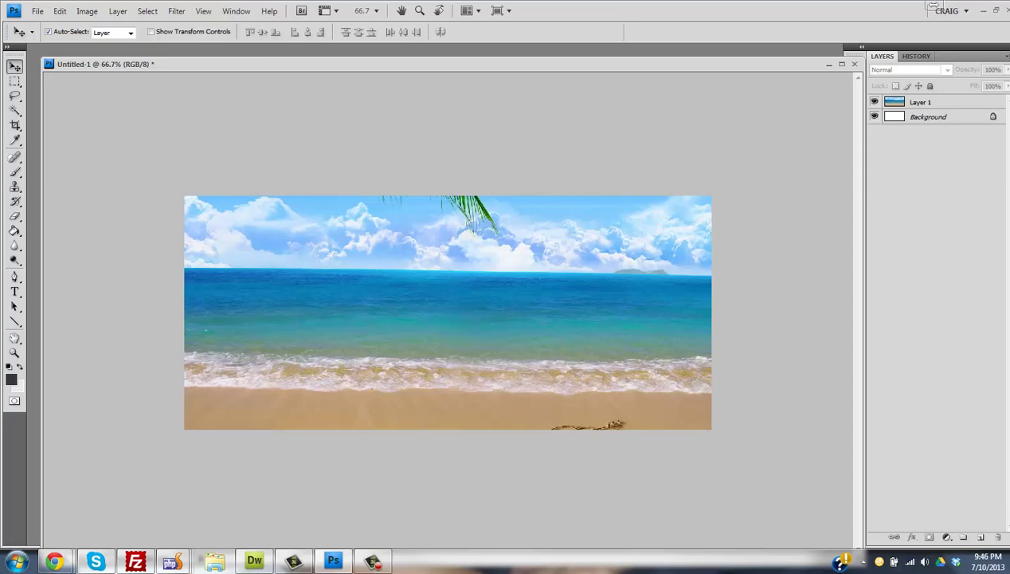
- Copy the man's cut-out layer from craig350.png onto the banner, flip it horizontally, and place it right
key("ctrl+Tab")
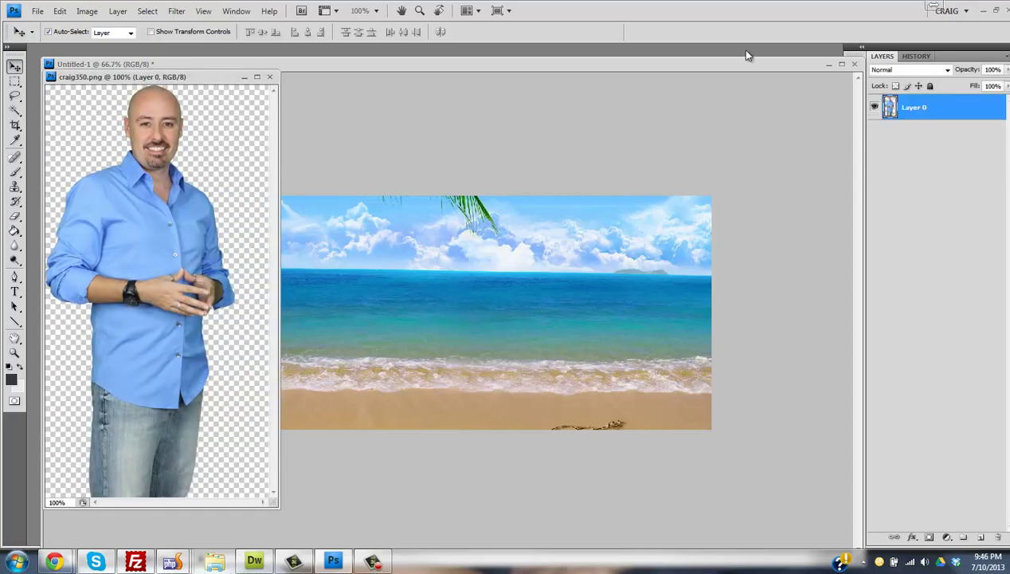
left_click_drag(914, 109, 591, 330)
key("ctrl+t")
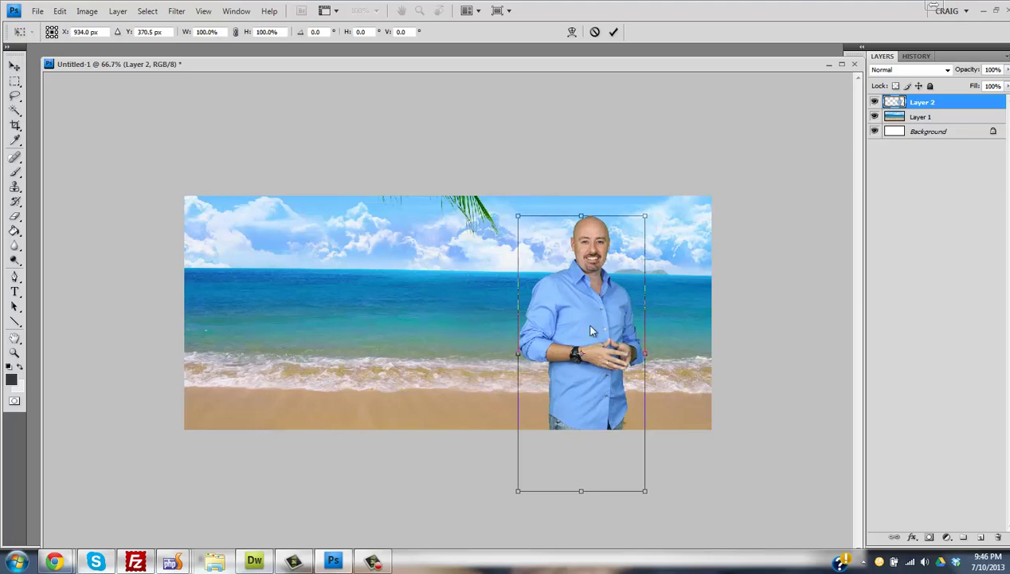
right_click(590, 327)
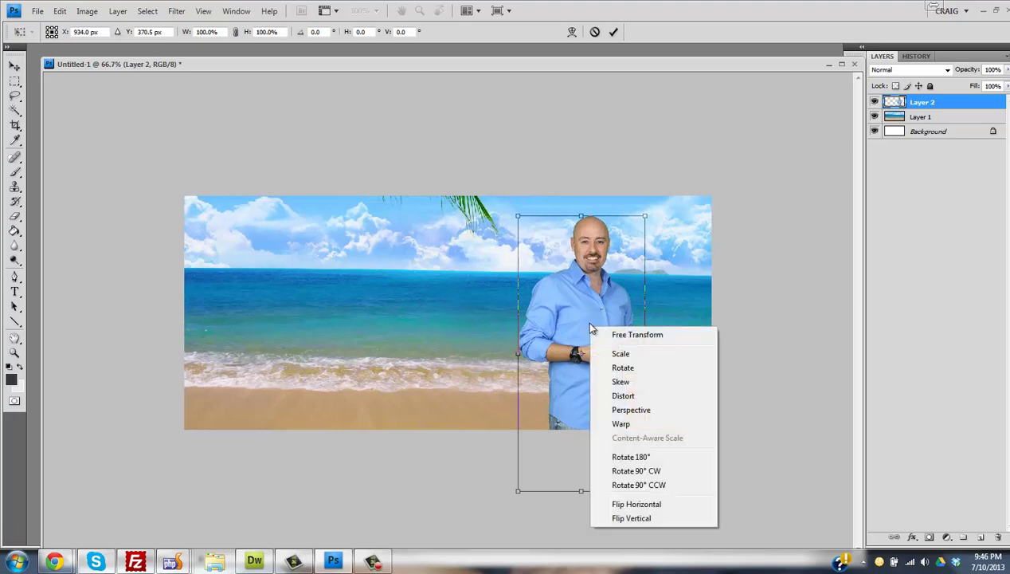
left_click(633, 510)
left_click_drag(599, 311, 614, 301)
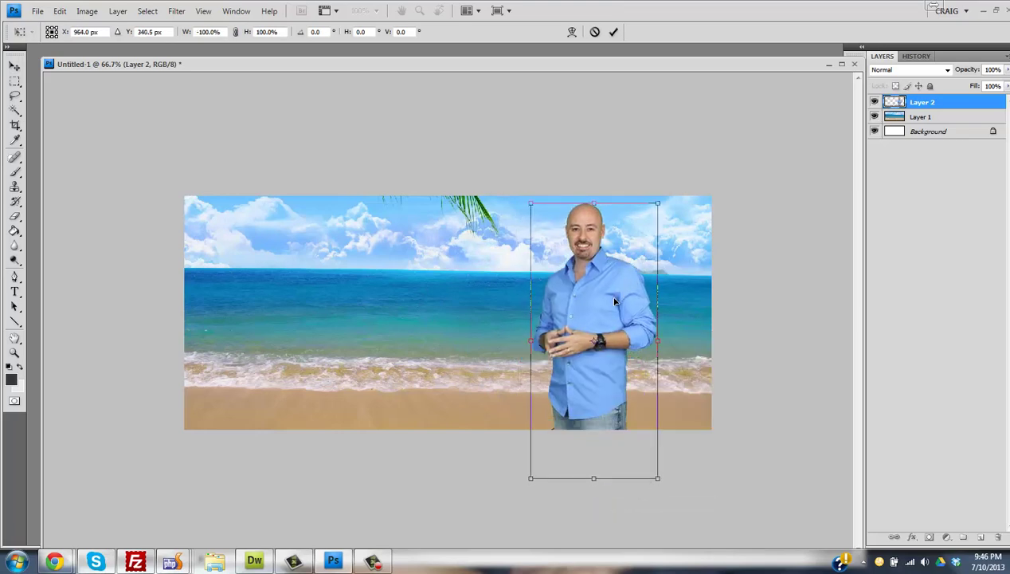
key("Return")
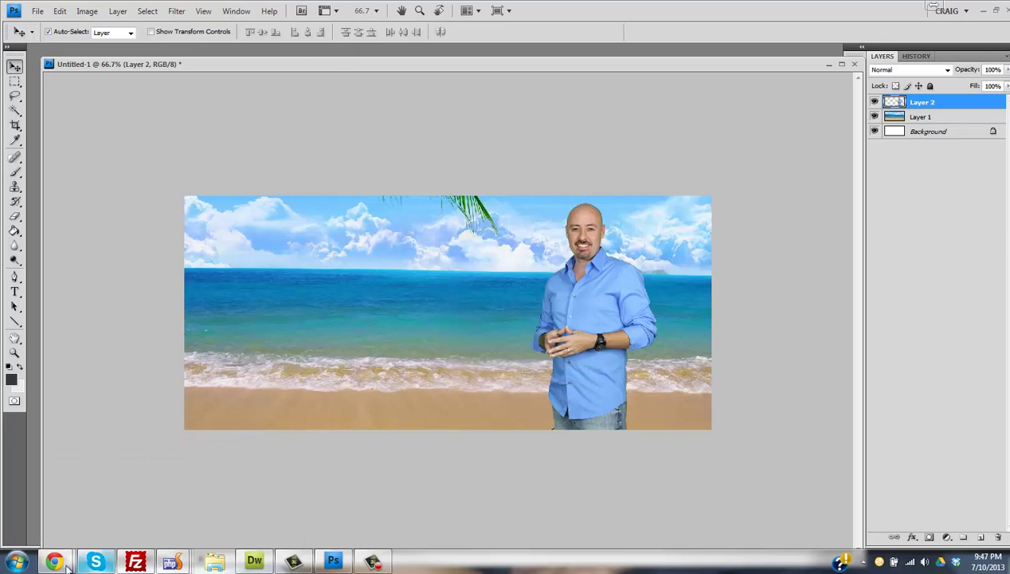
- Search lynda.com for 'photoshop tutorials' in a new Chrome tab
mouse_move(67, 564)
left_click(227, 485)
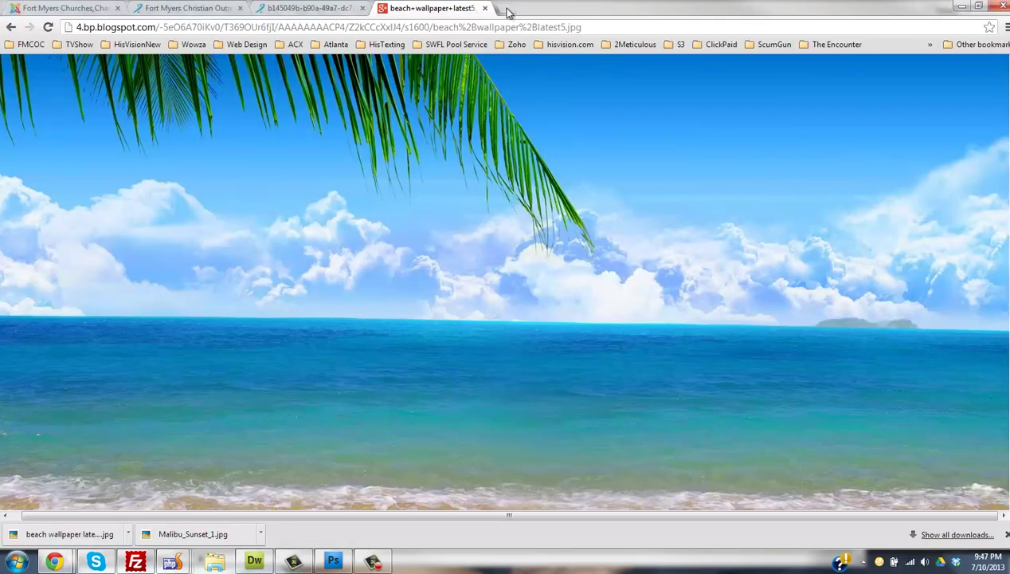
left_click(506, 10)
type("www.ly")
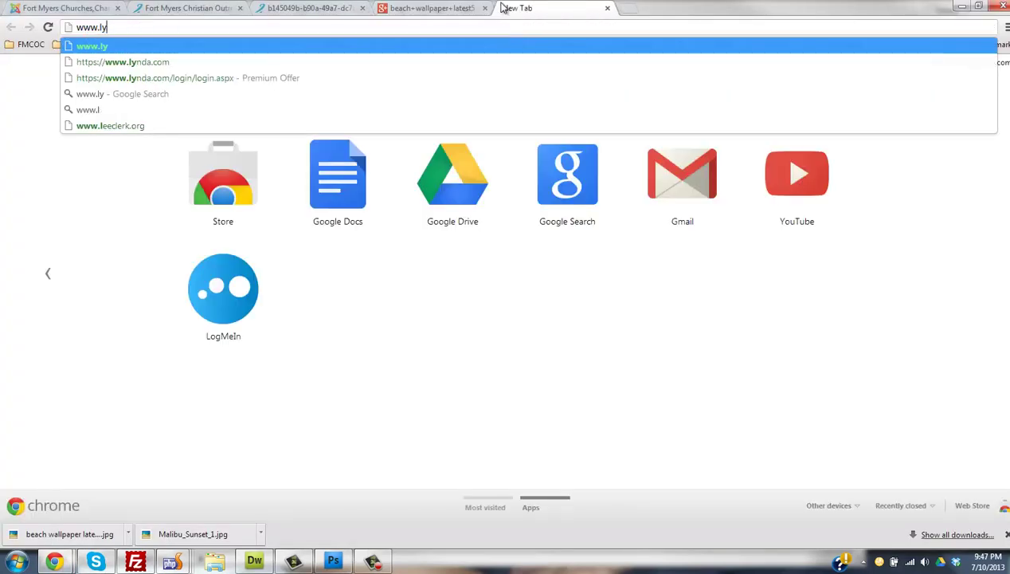
type("nda.com")
key("Return")
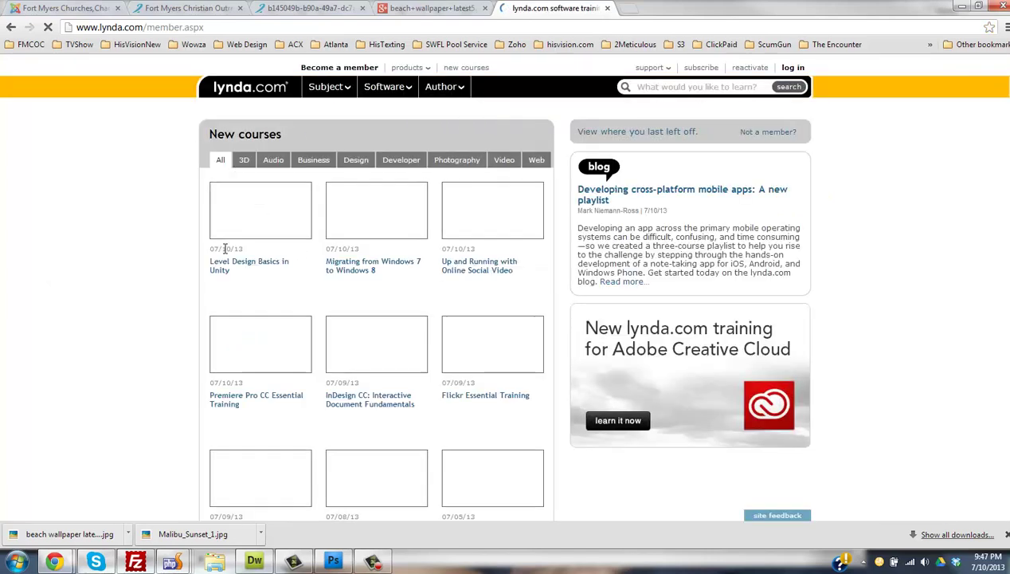
left_click(683, 88)
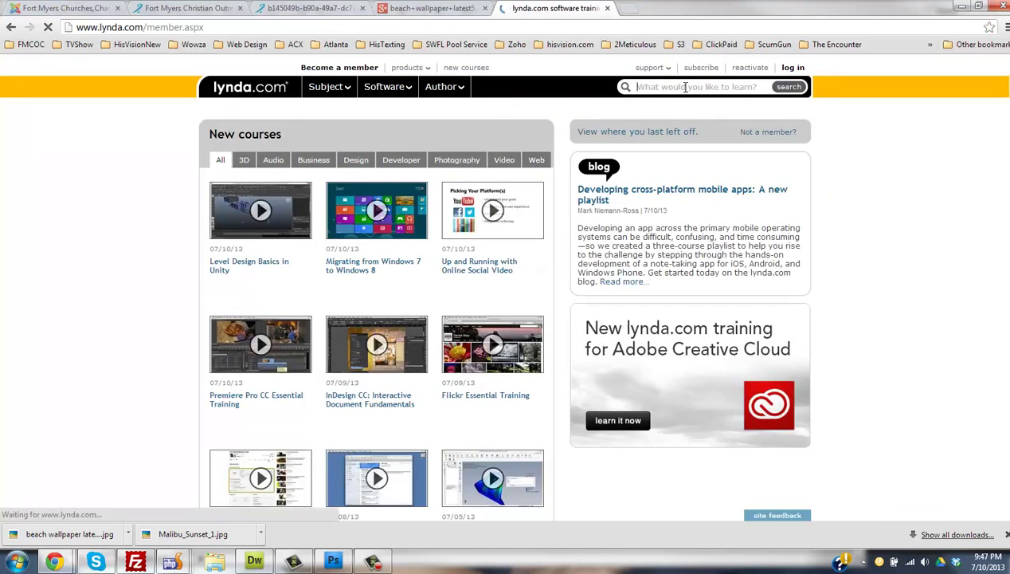
type("photoshop tutor")
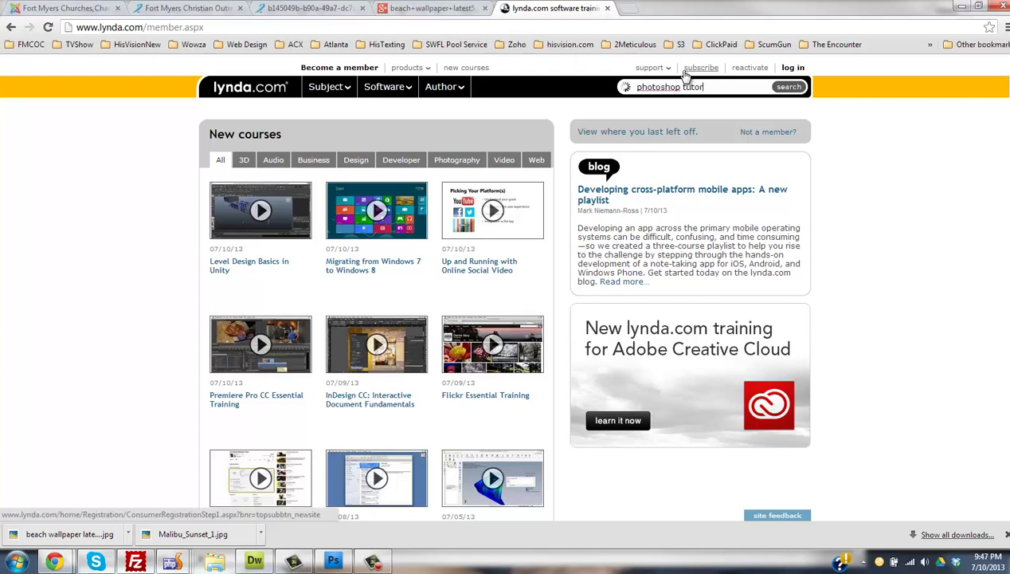
type("ials")
key("Return")
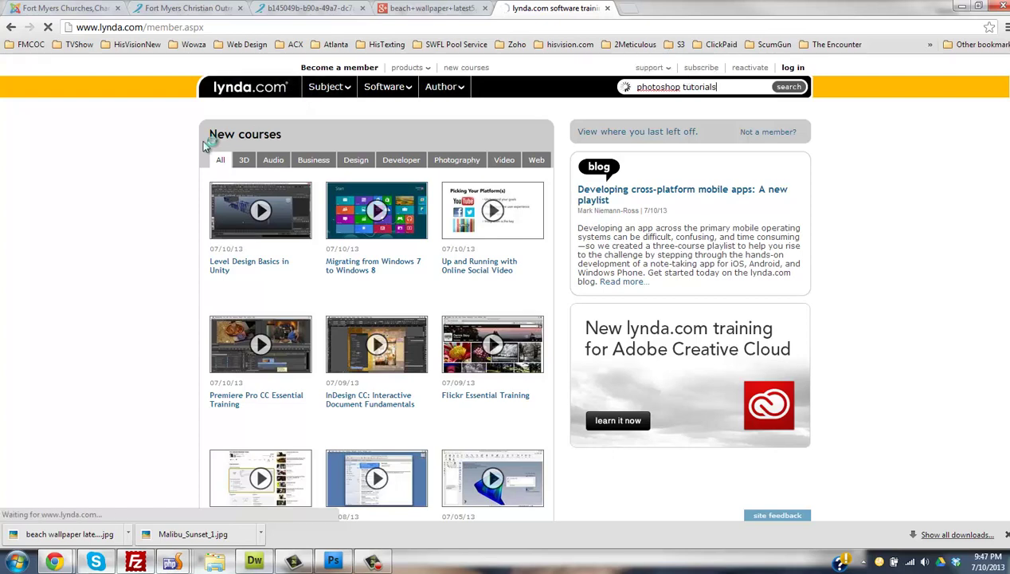
- Recheck the 1240×550 slide image, then shift the man about 50 px left in the banner
left_click(431, 9)
left_click(563, 10)
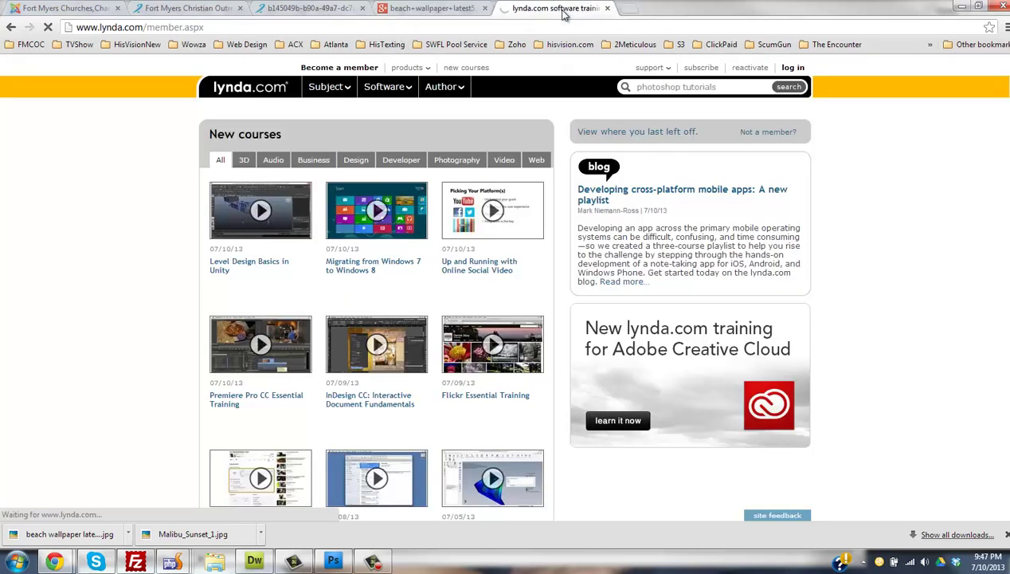
left_click(319, 15)
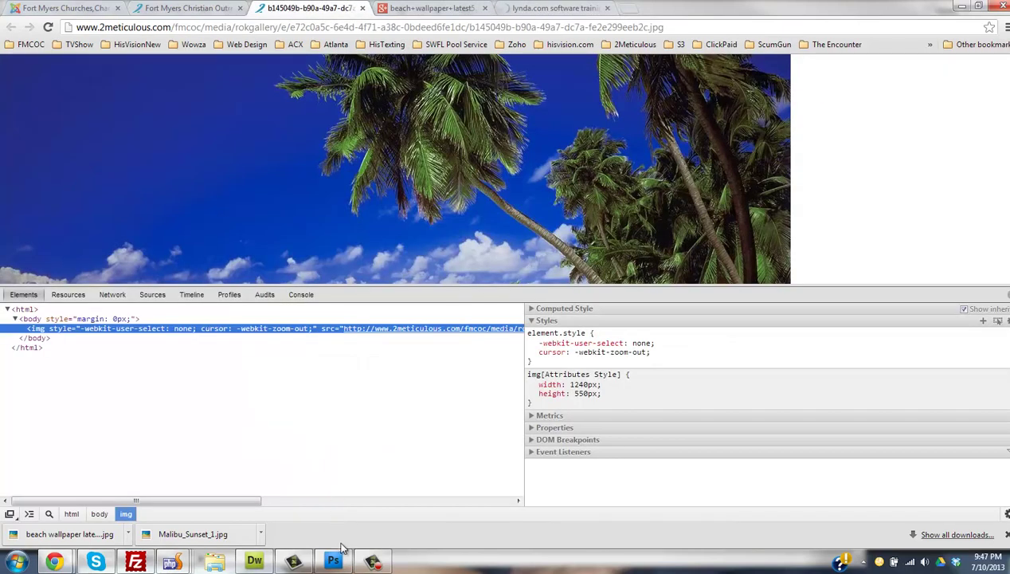
left_click(333, 560)
left_click_drag(607, 276, 566, 276)
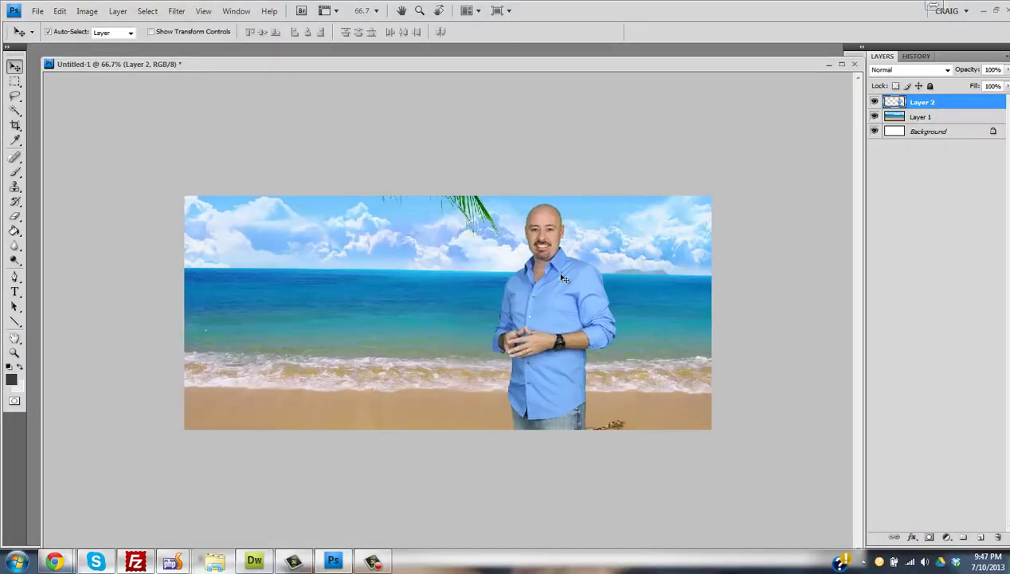
left_click(531, 192)
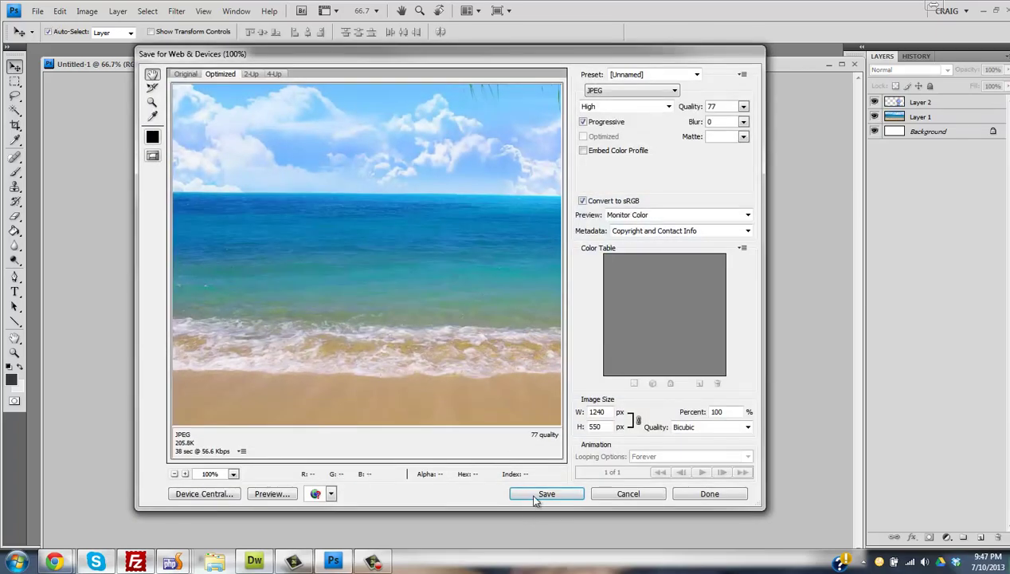
left_click(545, 494)
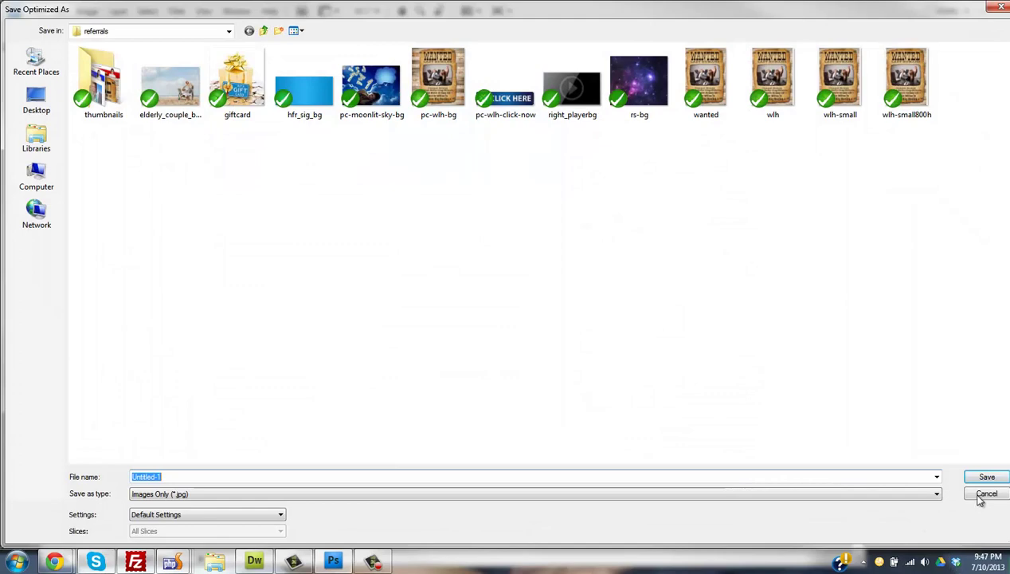
left_click(982, 494)
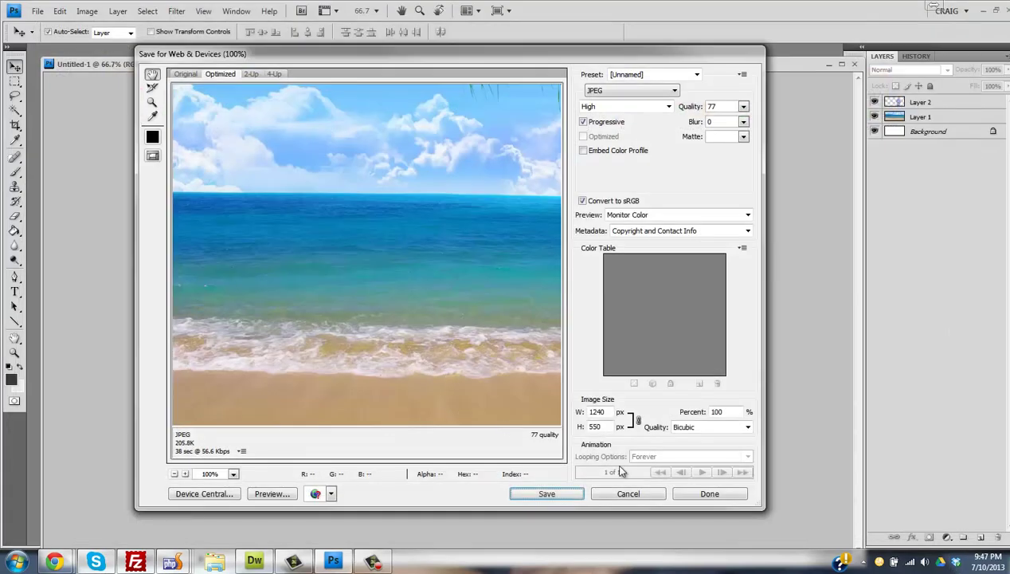
left_click(642, 493)
left_click(37, 11)
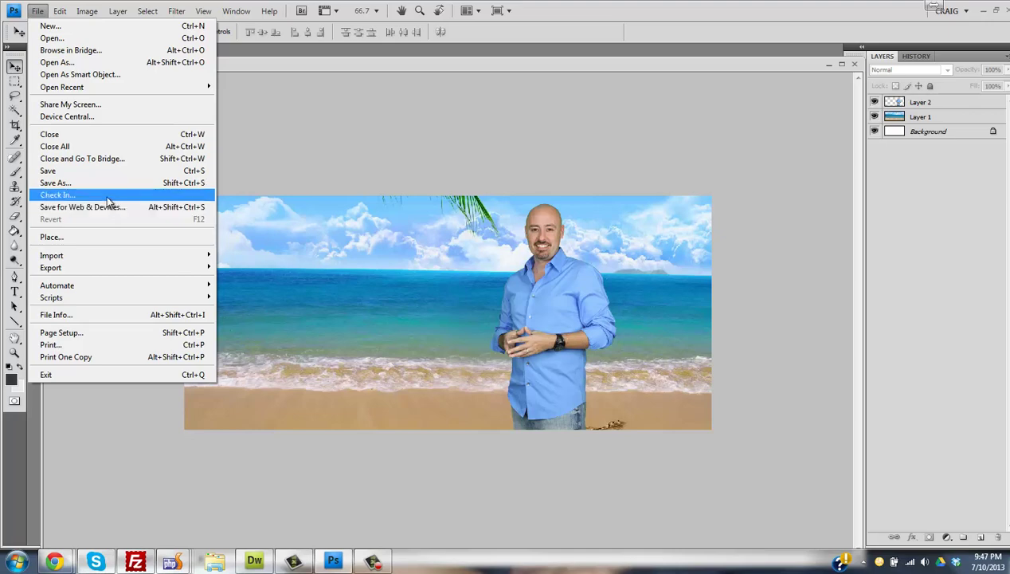
left_click(107, 183)
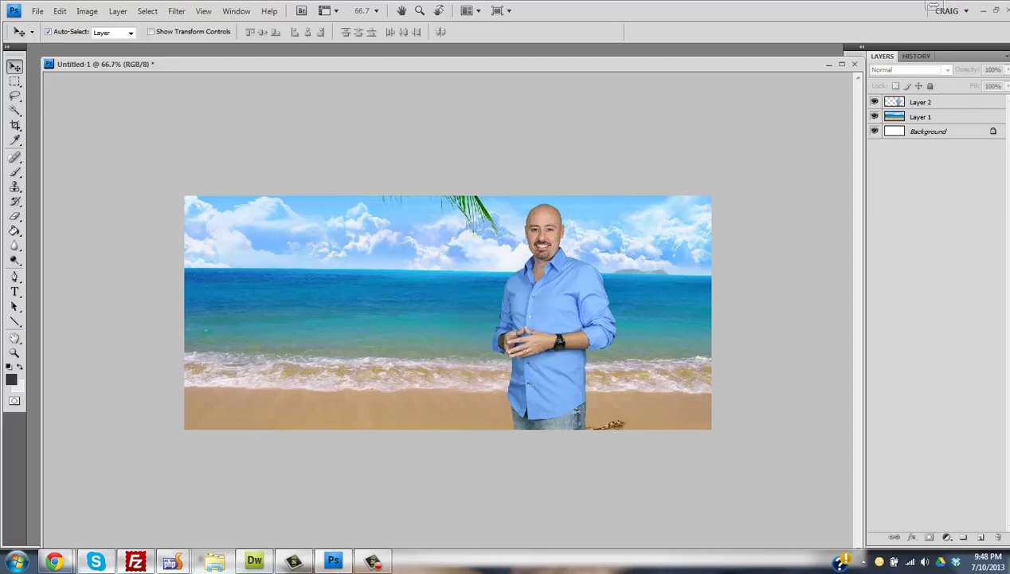
- Select the beach background layer, maximize the banner window, and deselect all layers
left_click(441, 299)
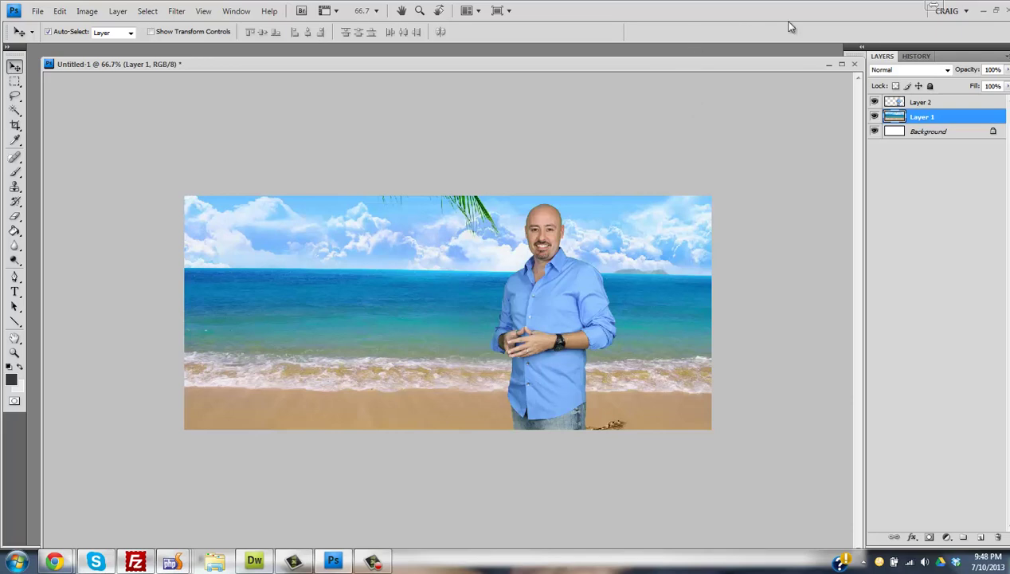
left_click(983, 11)
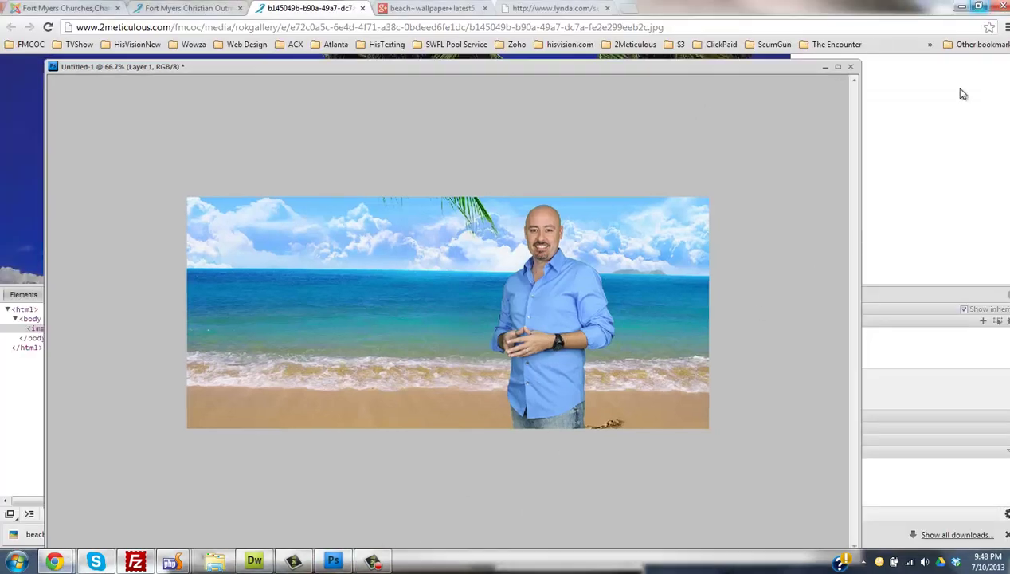
left_click(337, 562)
left_click(336, 561)
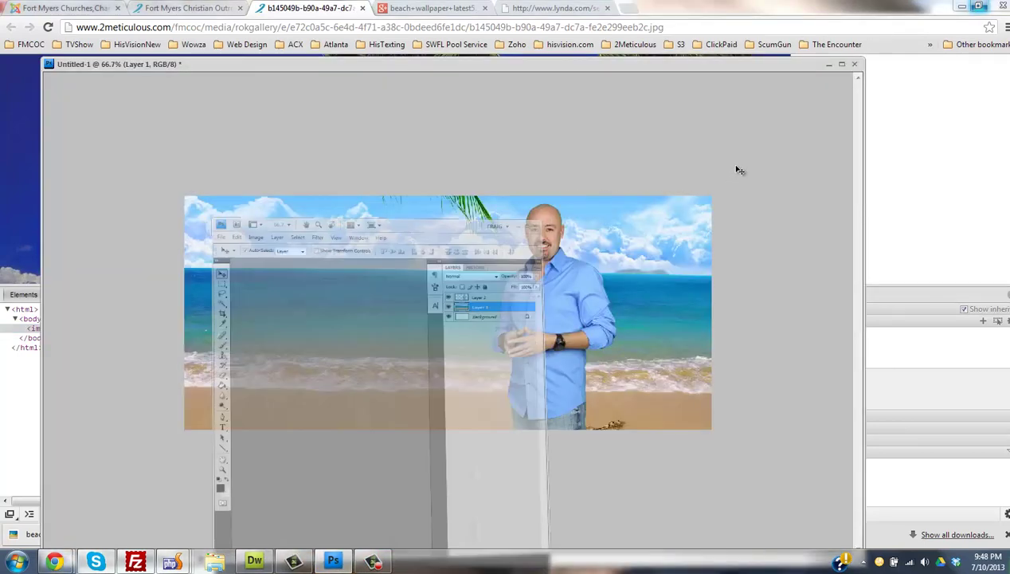
left_click(845, 63)
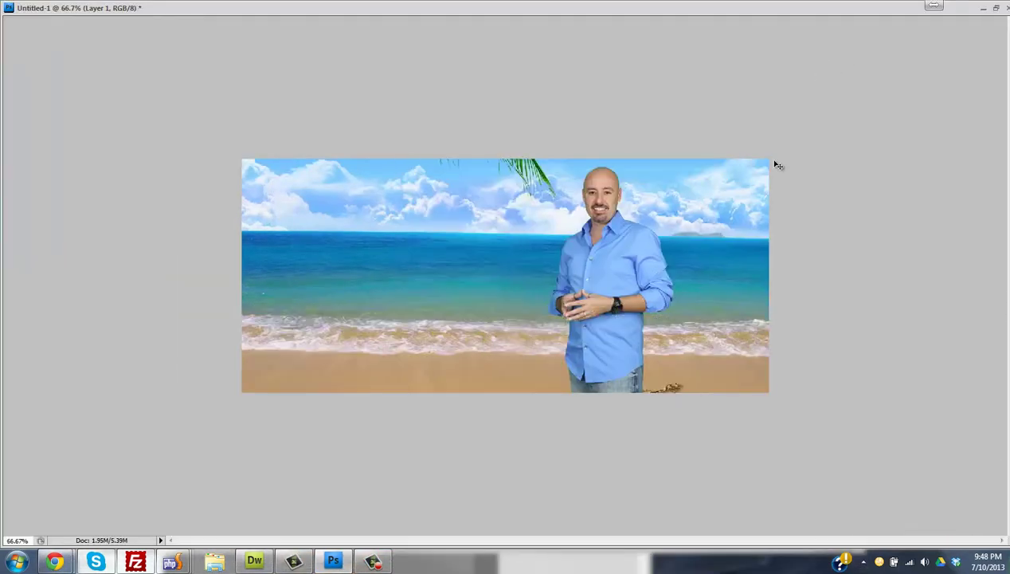
key("ctrl+e")
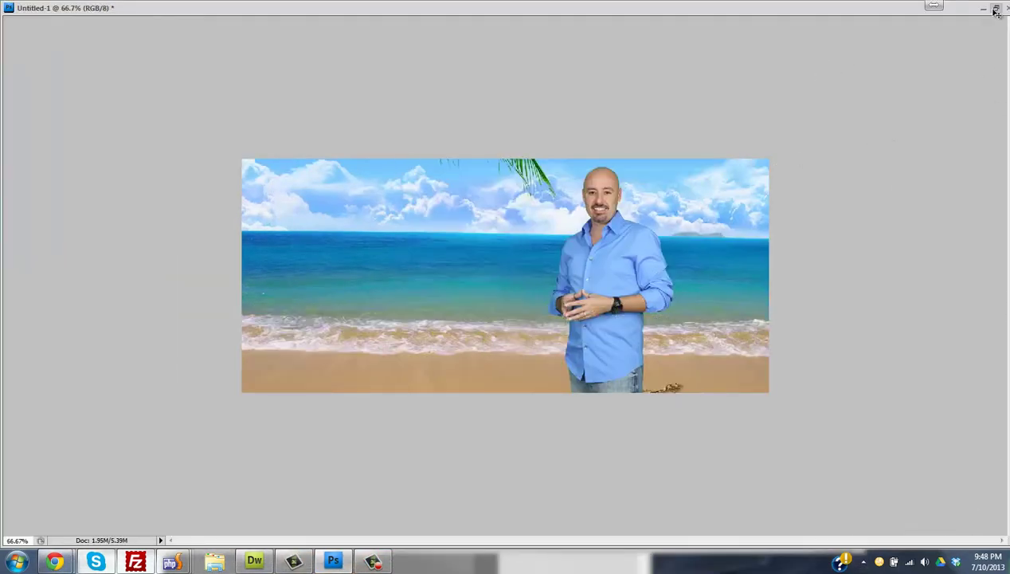
- Restore and lower the banner window, then maximize Photoshop to show craig350.png and the beach wallpaper
left_click(995, 7)
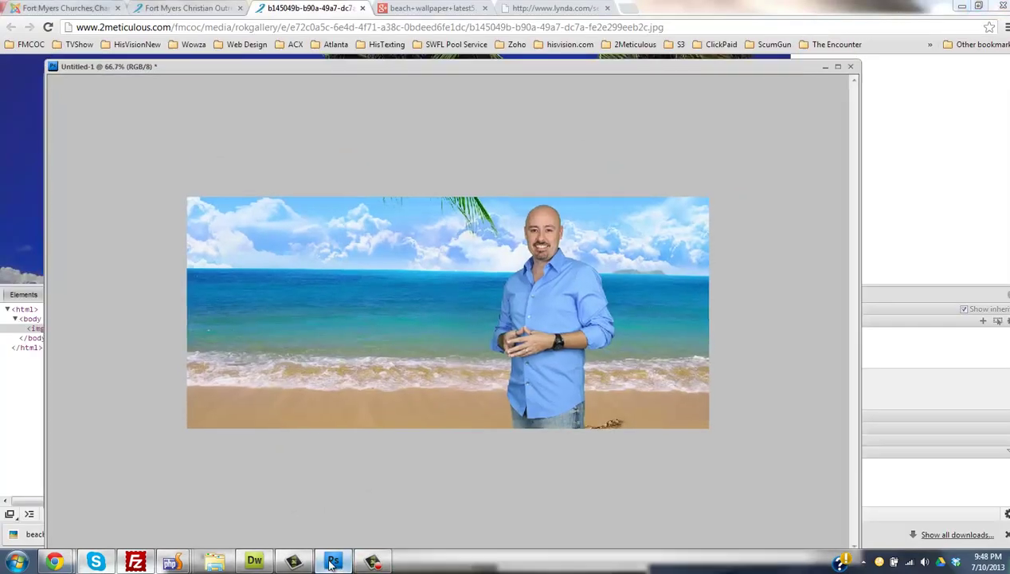
left_click(331, 562)
left_click(332, 562)
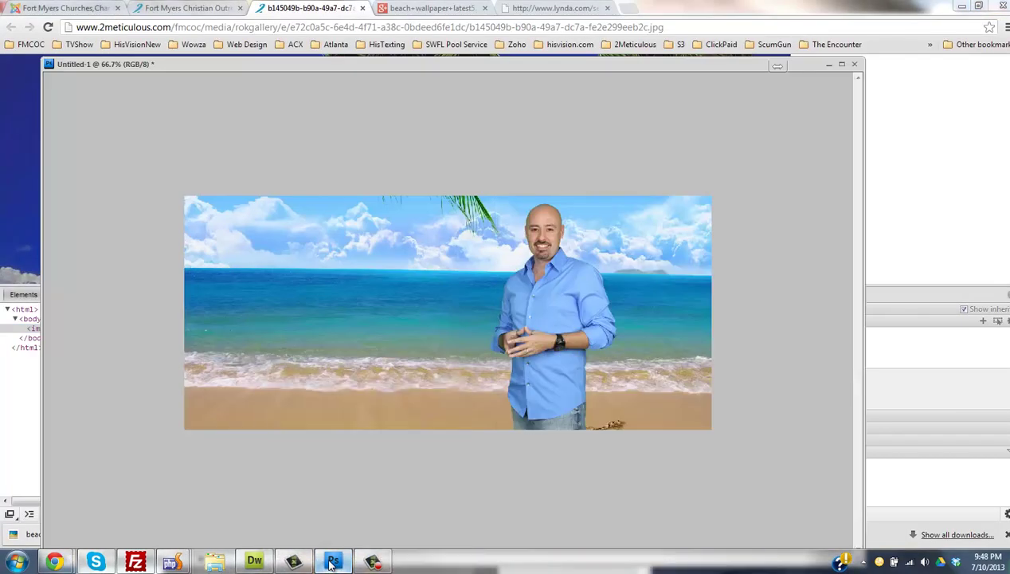
left_click_drag(420, 70, 377, 363)
left_click(625, 78)
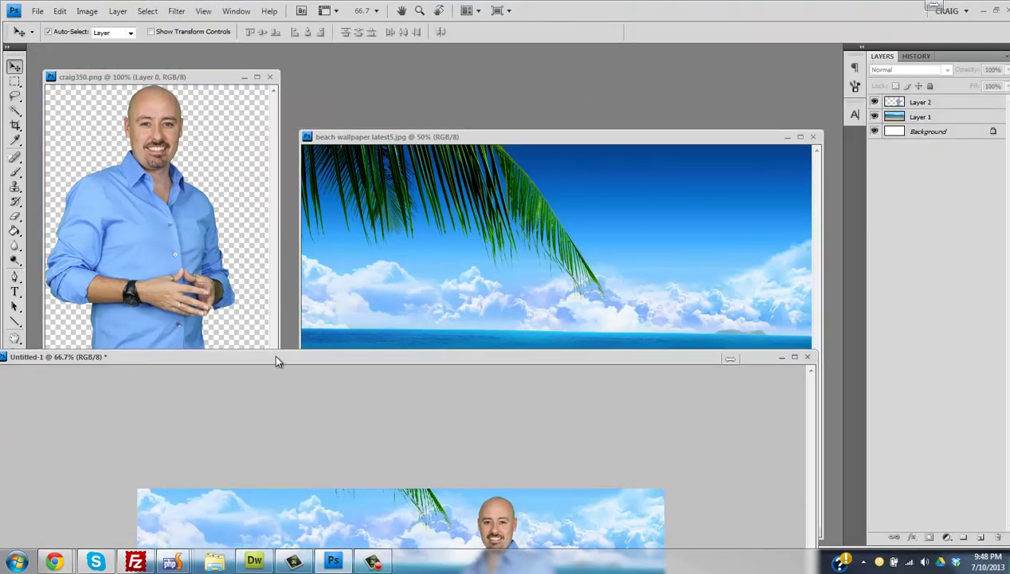
- Set the banner's Save for Web & Devices export to JPEG High at quality 77
left_click_drag(273, 355, 373, 58)
left_click(48, 6)
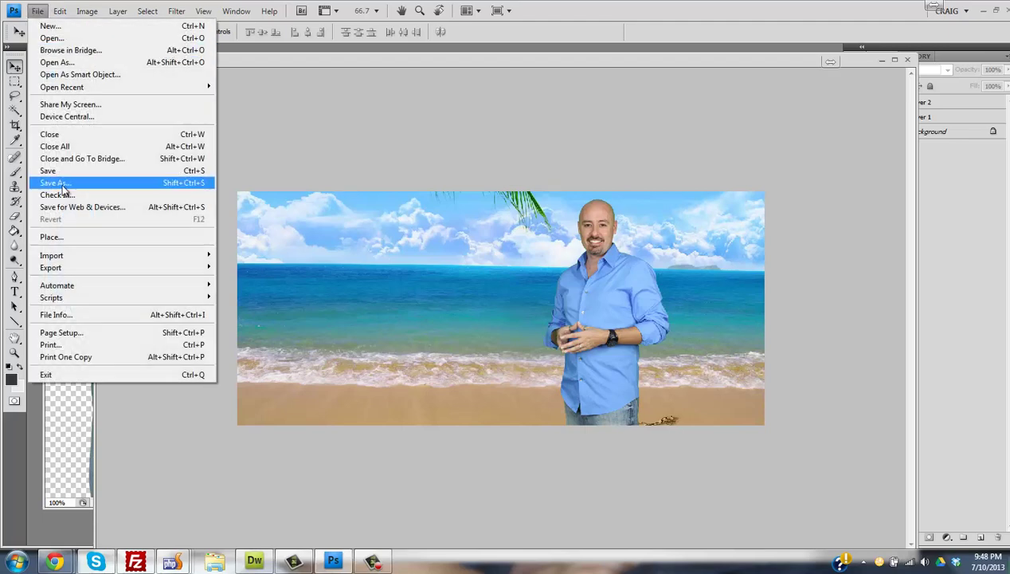
left_click(61, 182)
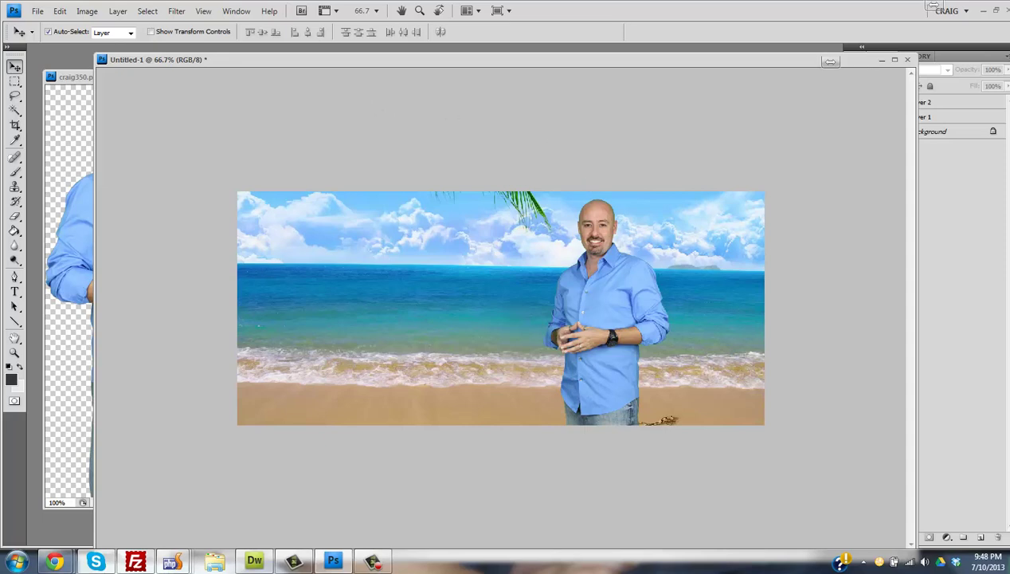
left_click(37, 10)
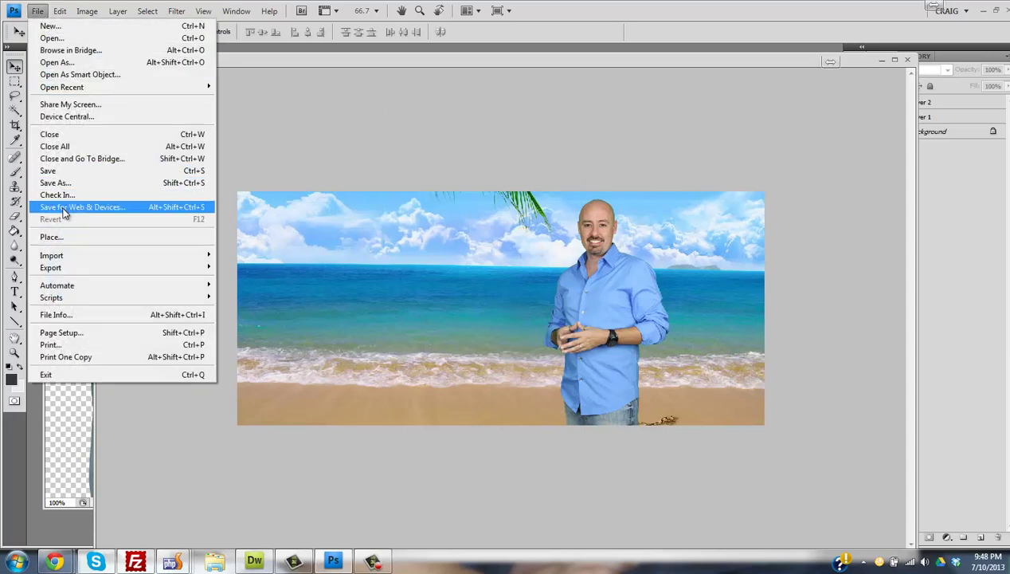
left_click(156, 207)
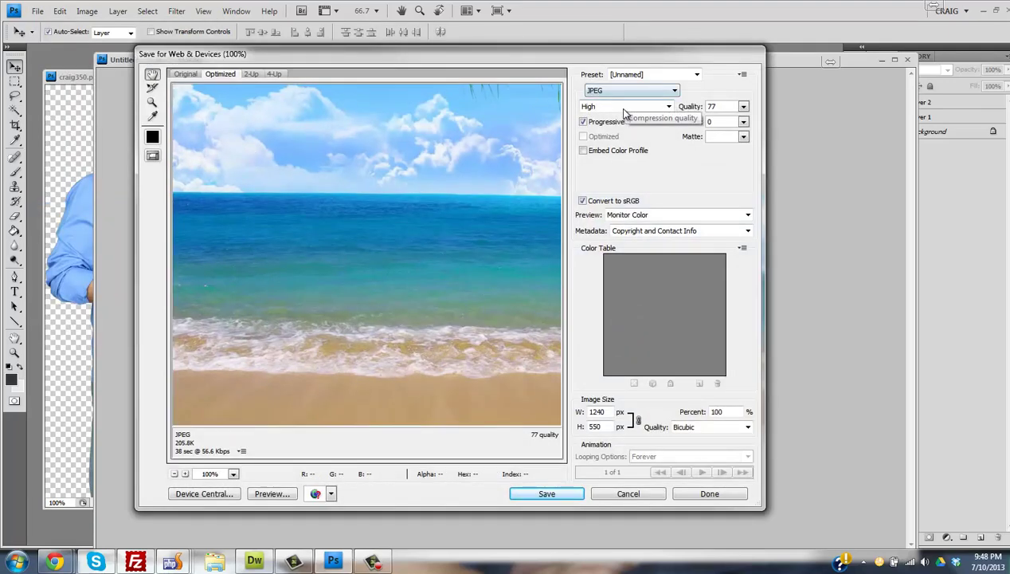
left_click(623, 107)
left_click(622, 106)
double_click(725, 107)
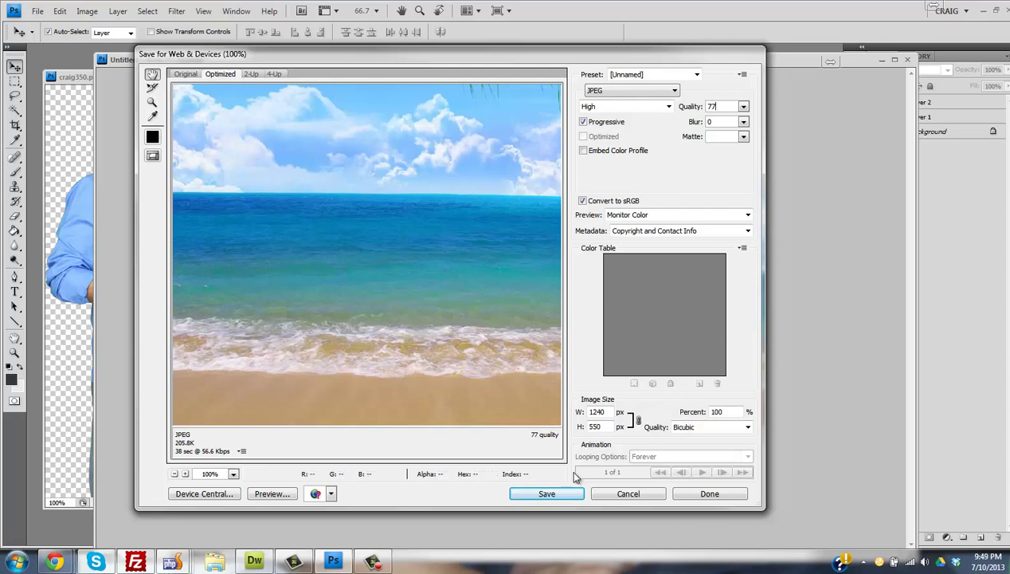
- Save the 1240×550 JPEG to the Desktop and resize the banner document window
left_click(548, 494)
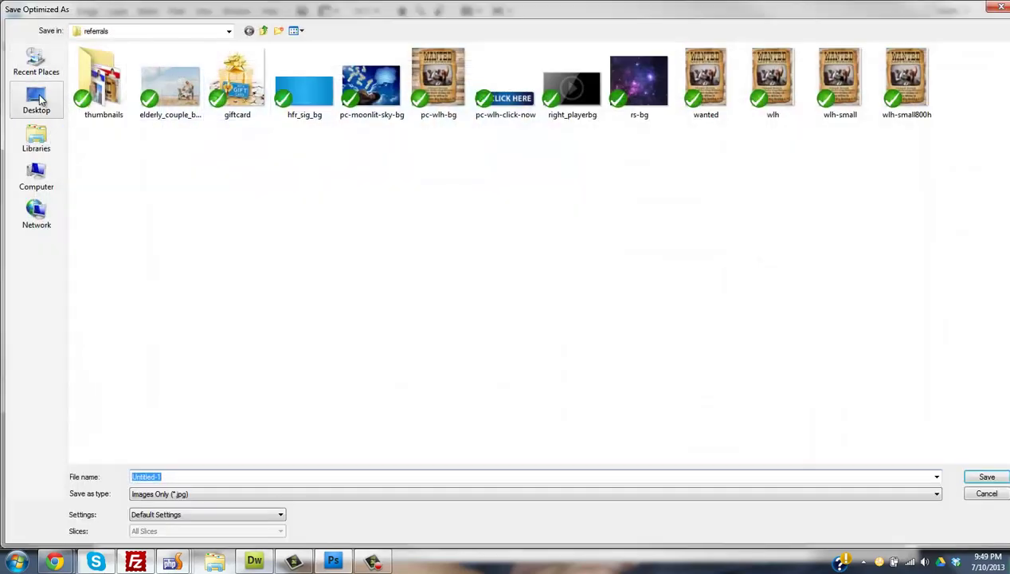
left_click(37, 99)
key("Return")
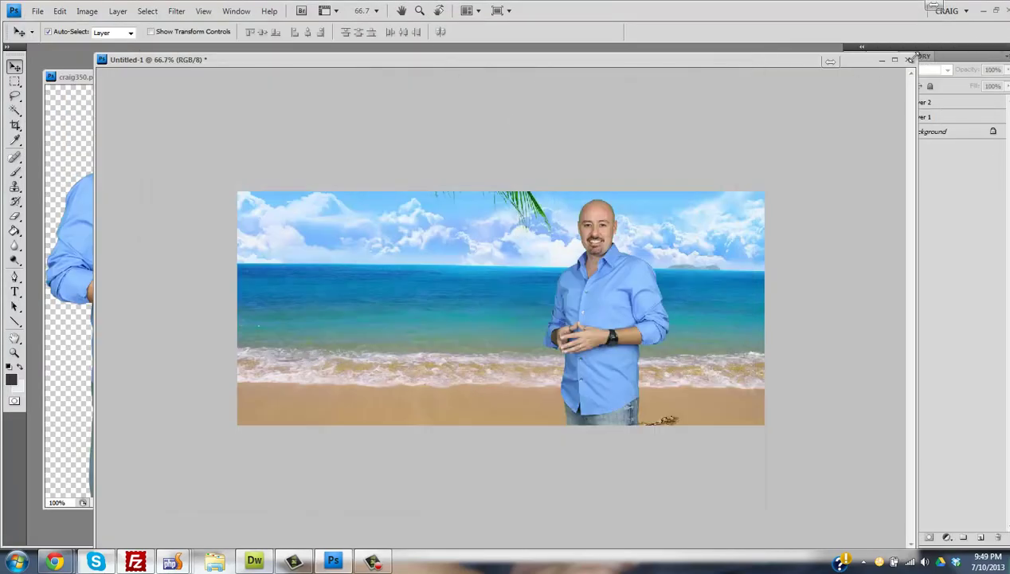
left_click_drag(440, 61, 566, 117)
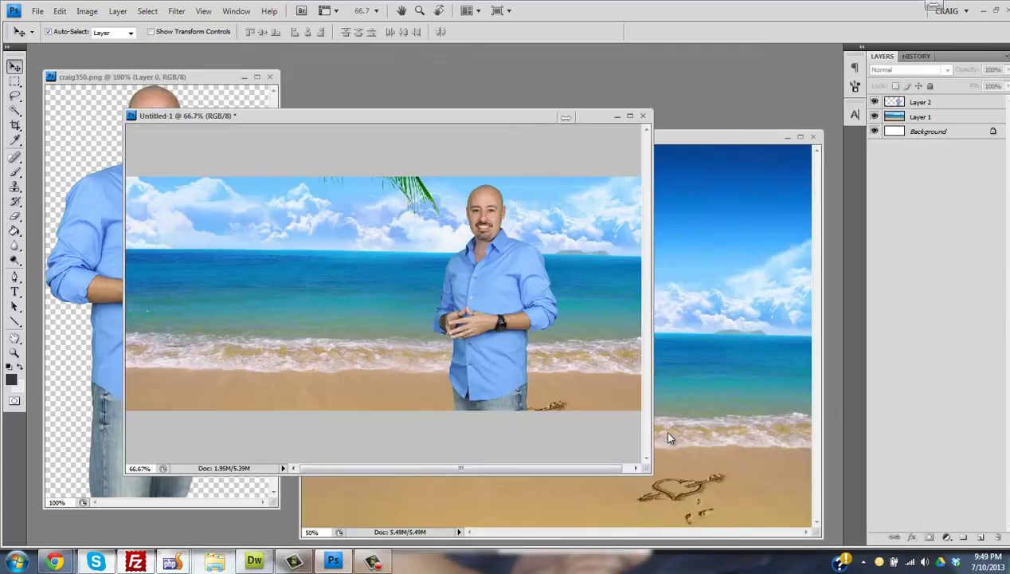
left_click_drag(650, 473, 741, 452)
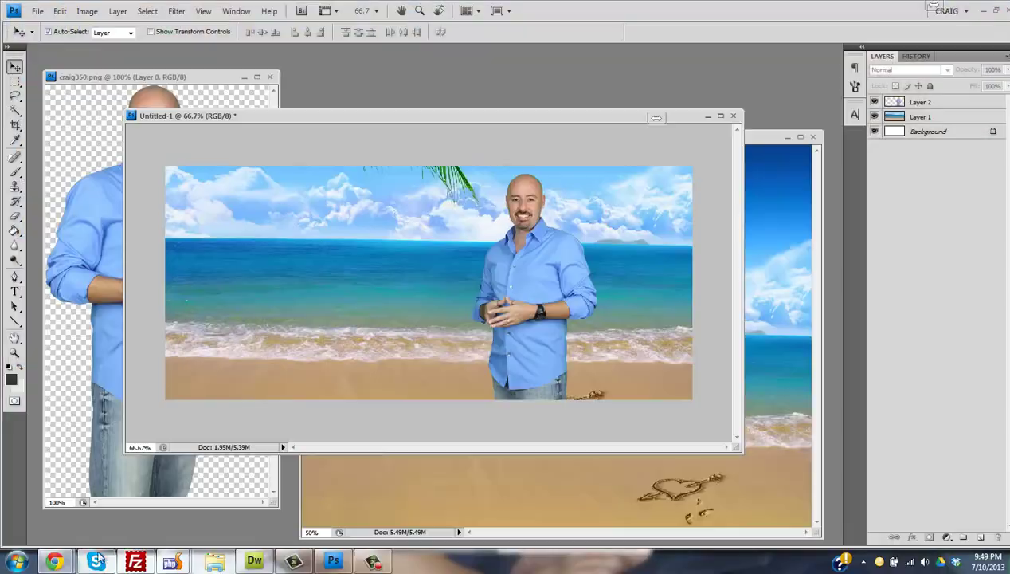
- Return to the browser, log out of the Joomla administrator and log back in
mouse_move(54, 561)
left_click(267, 478)
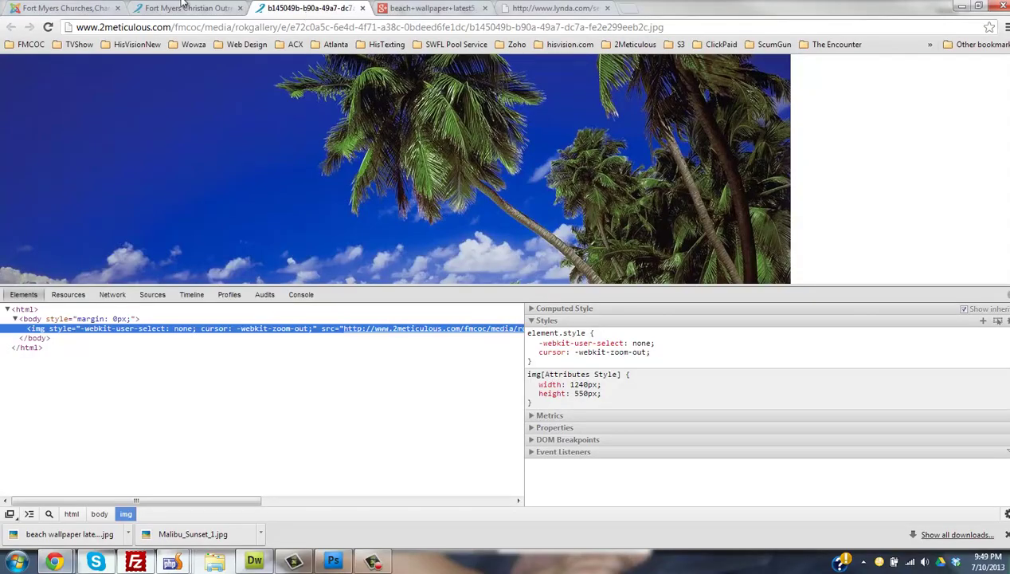
left_click(185, 8)
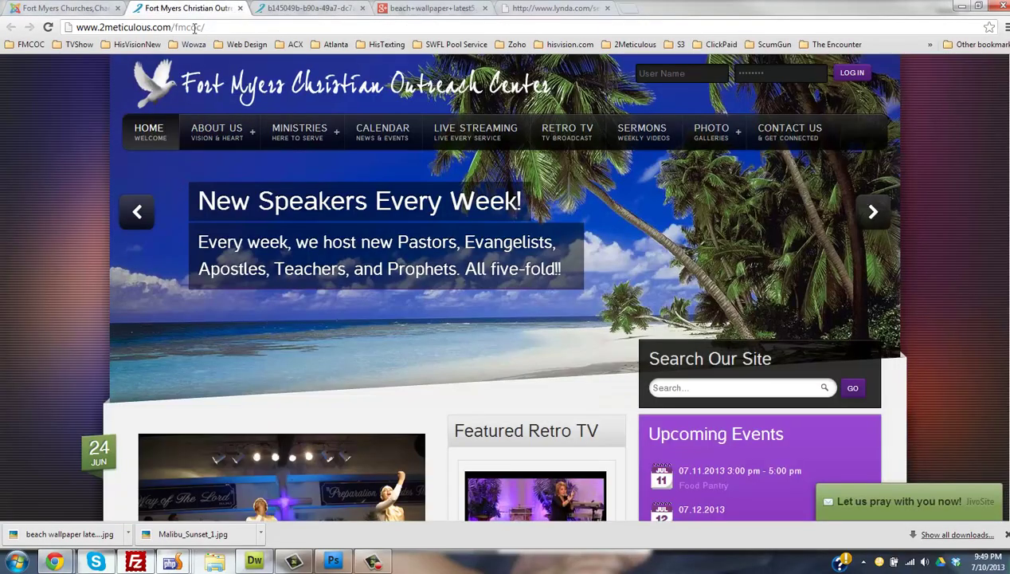
left_click_drag(175, 28, 222, 30)
left_click(222, 29)
left_click(109, 8)
double_click(209, 28)
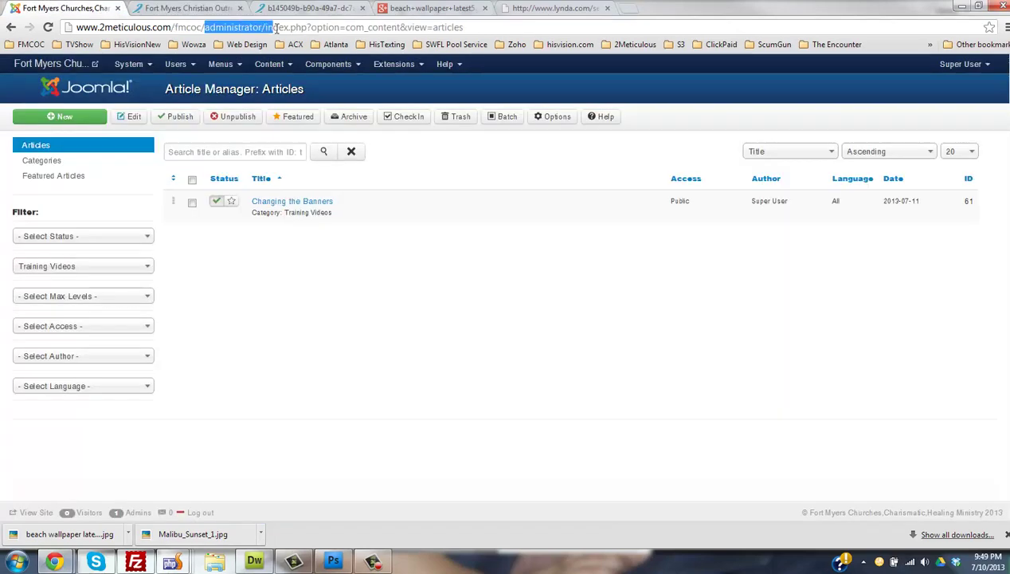
left_click(965, 65)
left_click(920, 114)
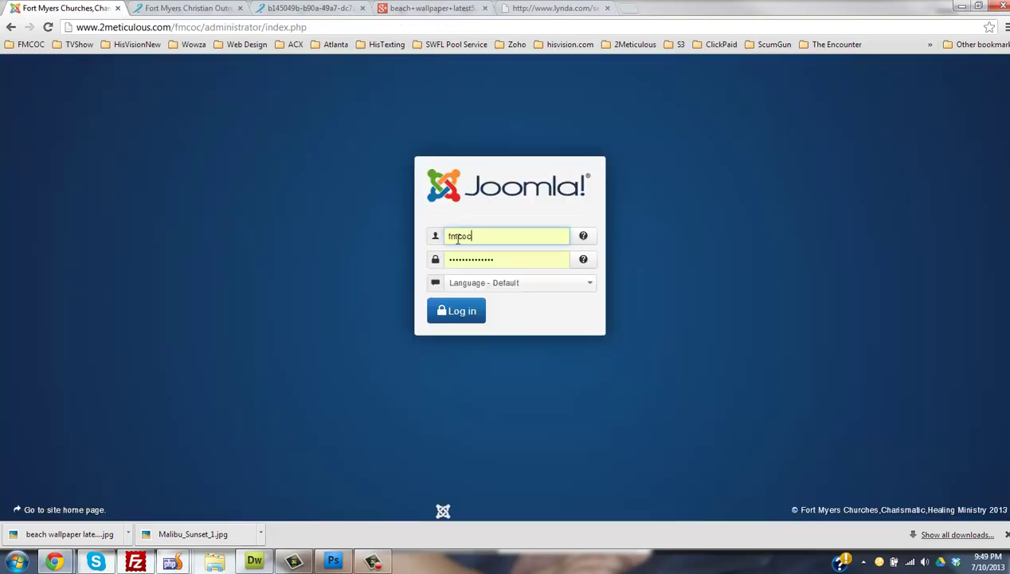
left_click(470, 309)
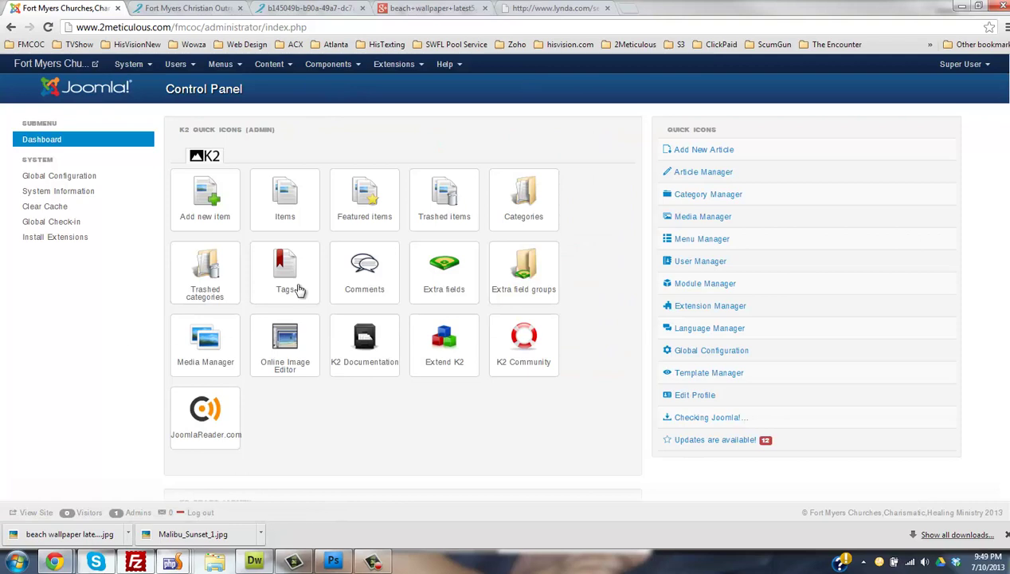
- Open the RokGallery image manager from Components and compare it with the church website
left_click(330, 65)
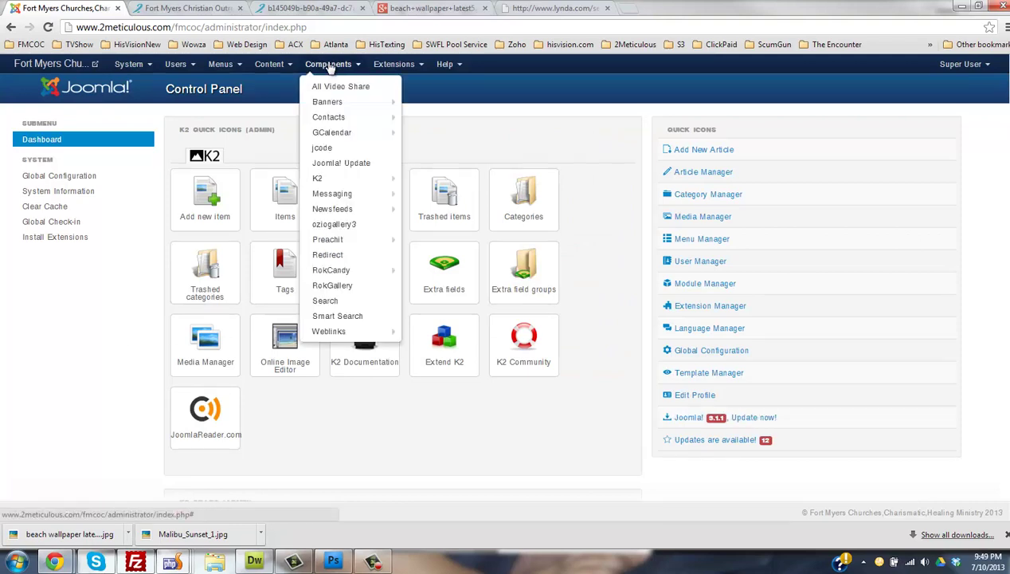
left_click(240, 336)
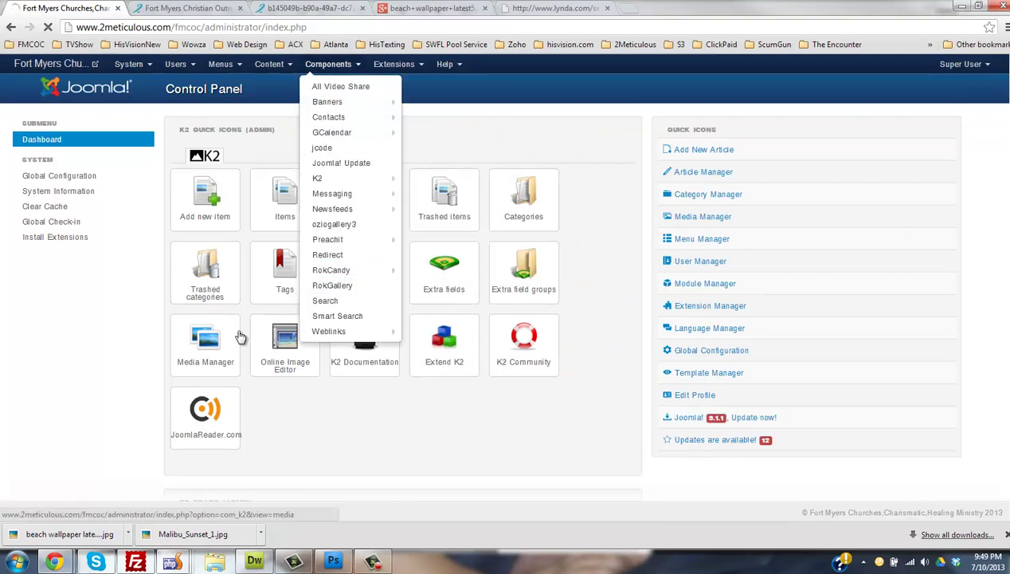
key("ctrl+Tab")
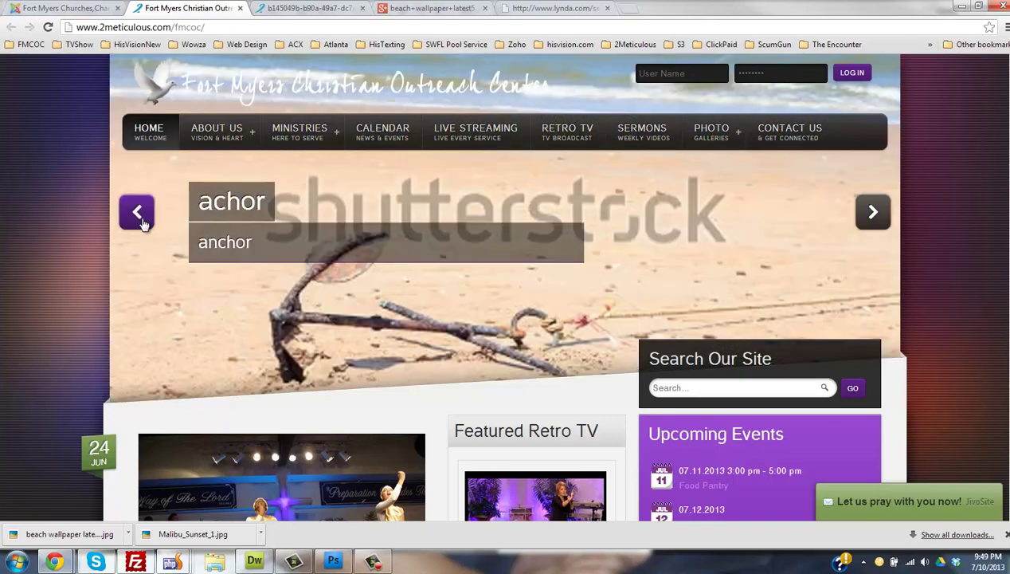
left_click(90, 8)
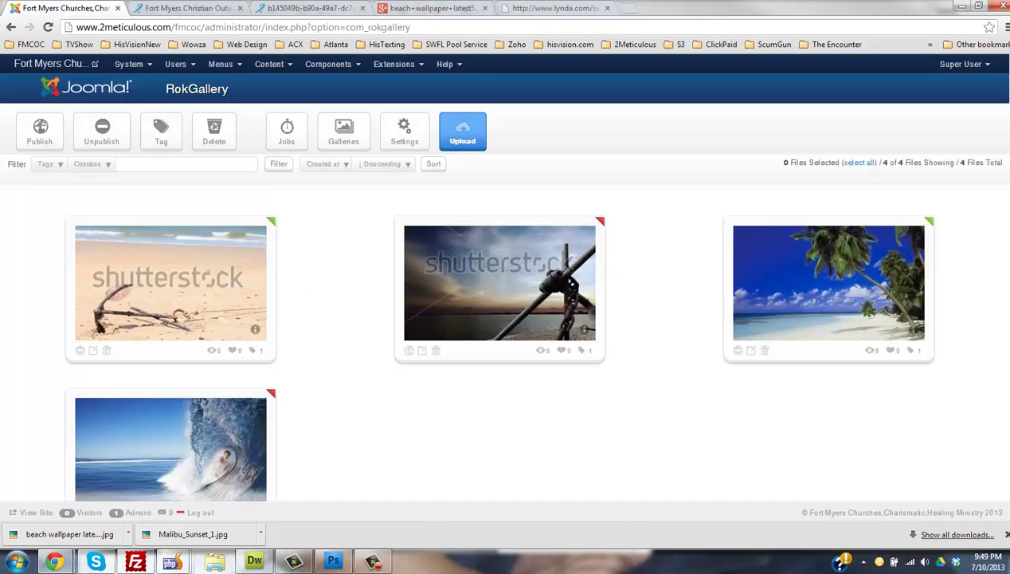
scroll(265, 273, "down", 2)
scroll(265, 273, "up", 2)
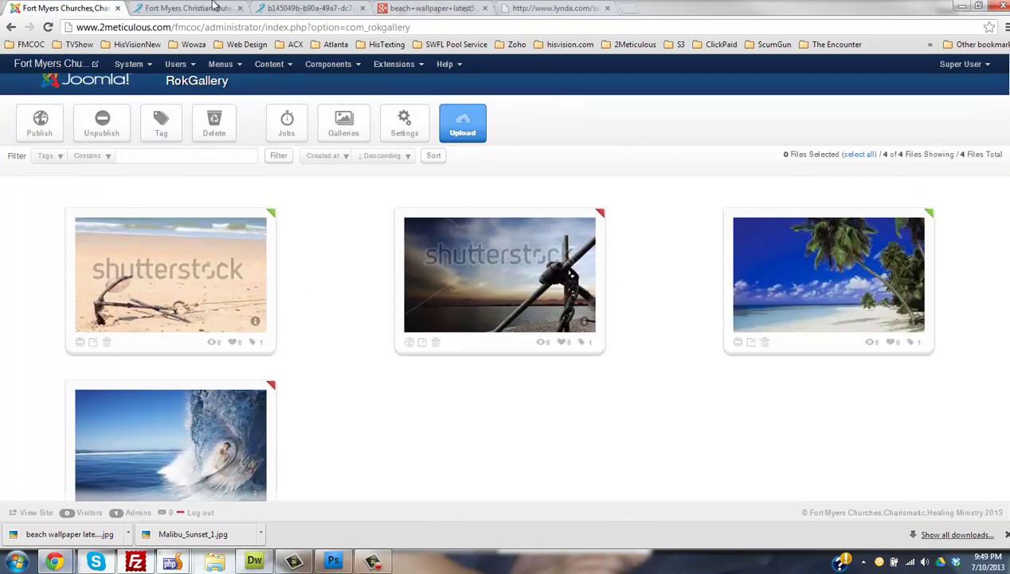
- Check the church website's slider, then select and deselect the palm beach image
left_click(212, 8)
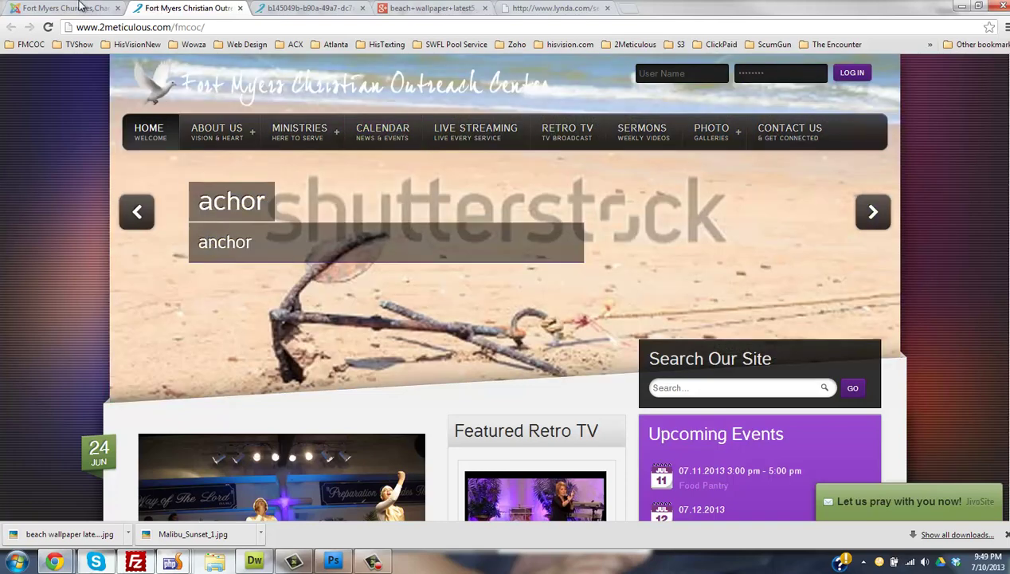
left_click(80, 7)
left_click(838, 284)
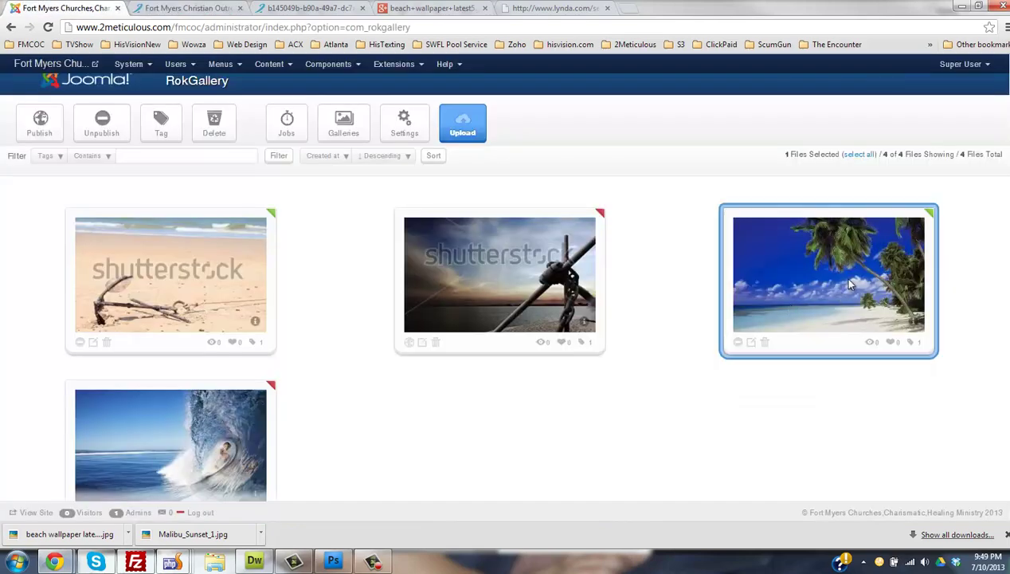
left_click(185, 295)
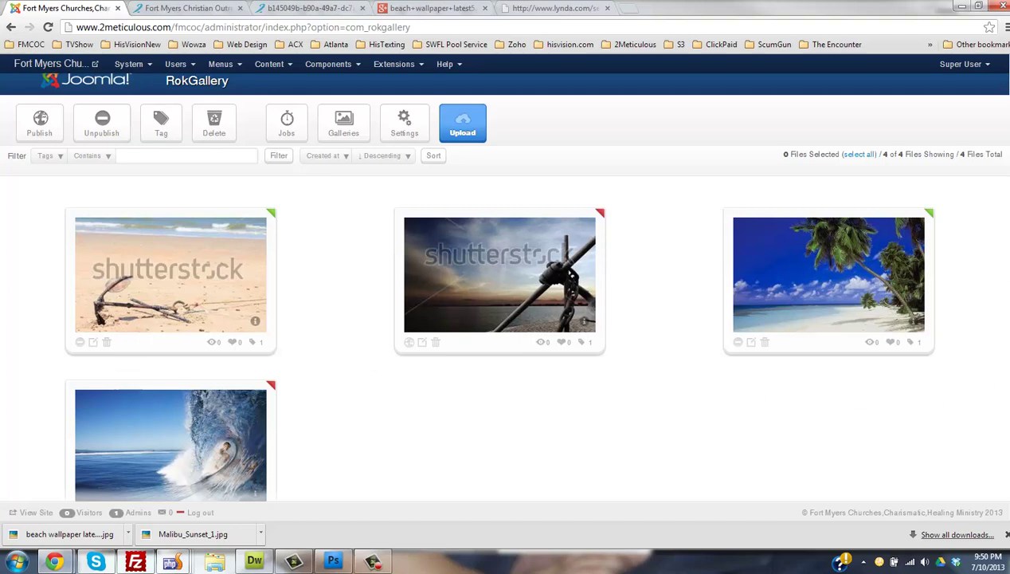
scroll(646, 293, "down", 2)
scroll(645, 293, "up", 2)
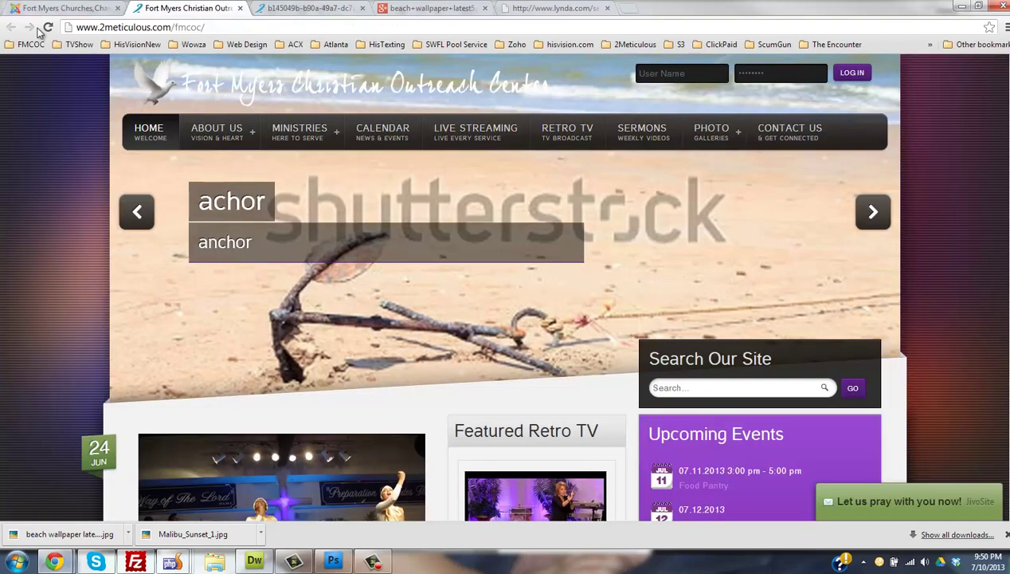
- Reload the church site, then toggle the anchor-and-chain image until it is published
left_click(191, 8)
left_click(47, 27)
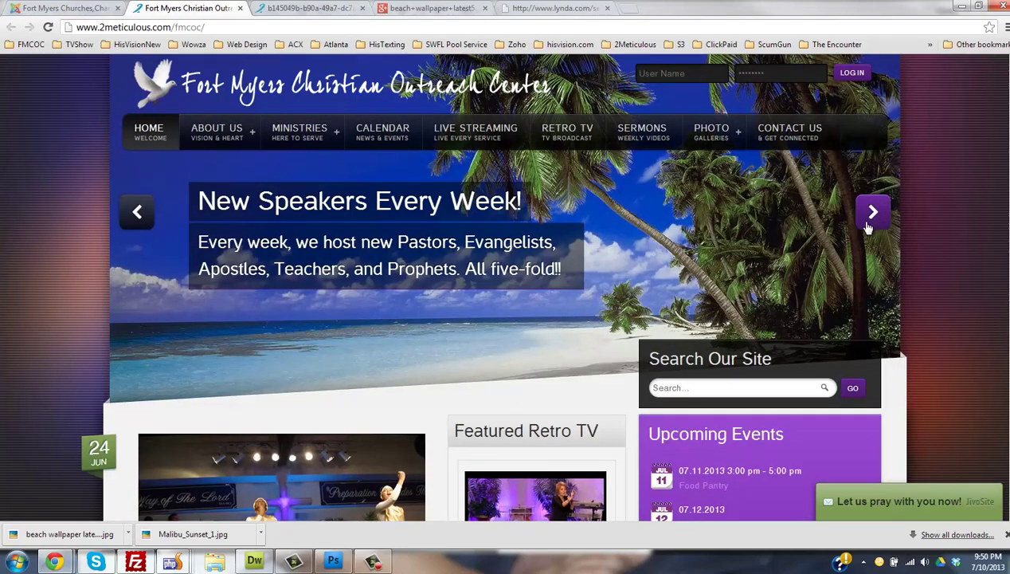
left_click(75, 8)
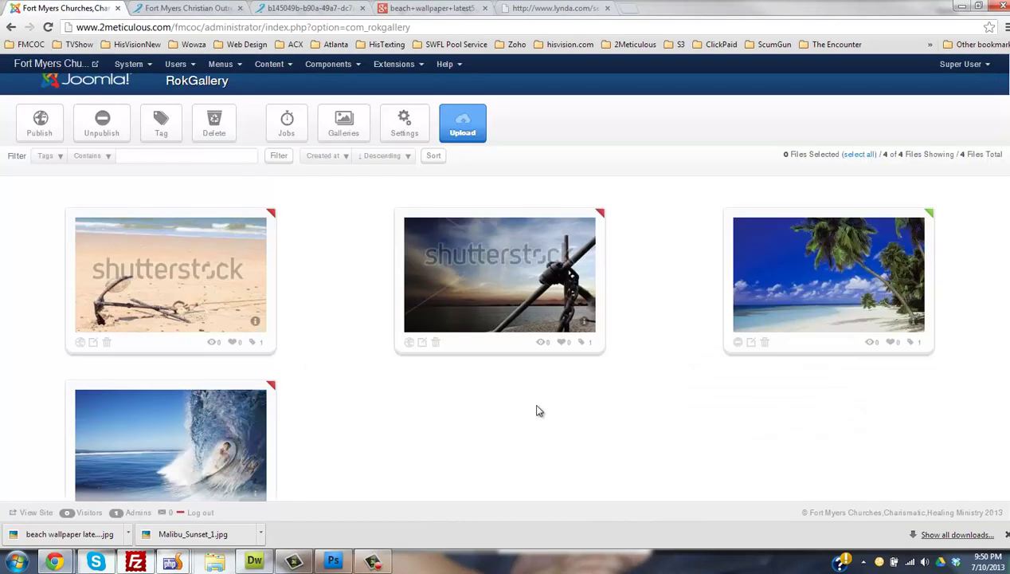
left_click(738, 343)
left_click(737, 343)
left_click(739, 343)
- Reload the church website to check the slider and close the palm image tab
left_click(228, 7)
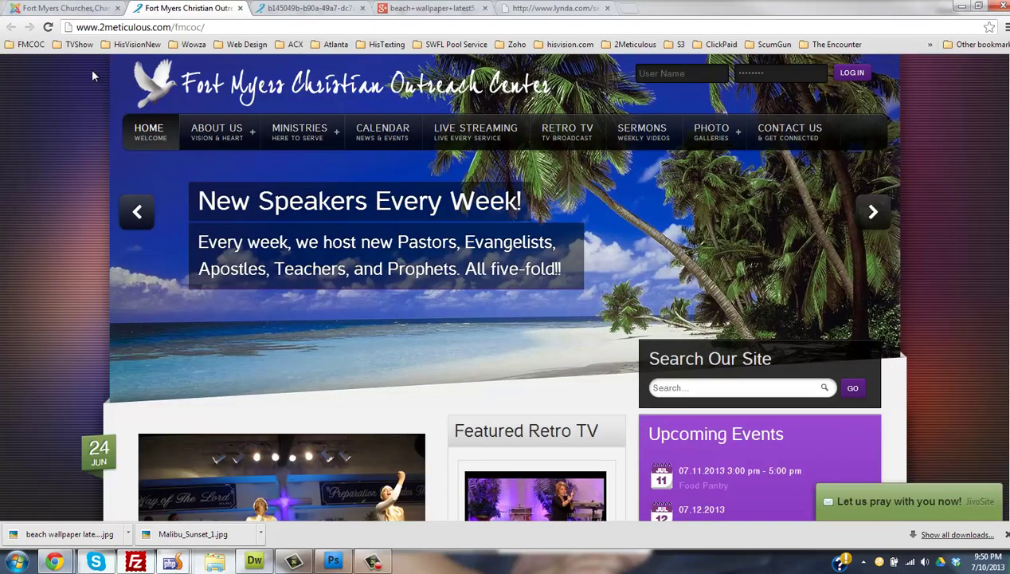
left_click(48, 27)
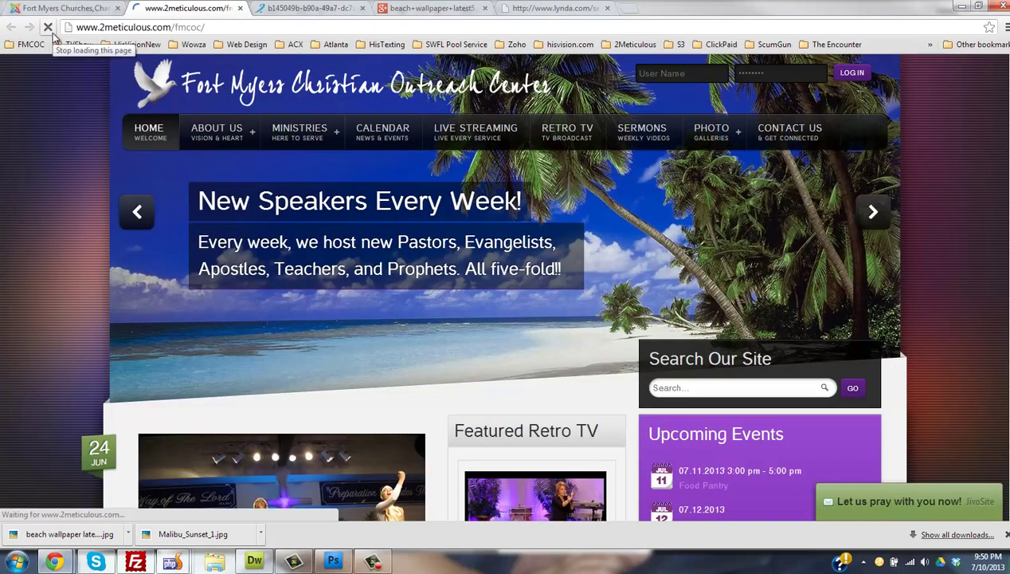
scroll(865, 126, "down", 3)
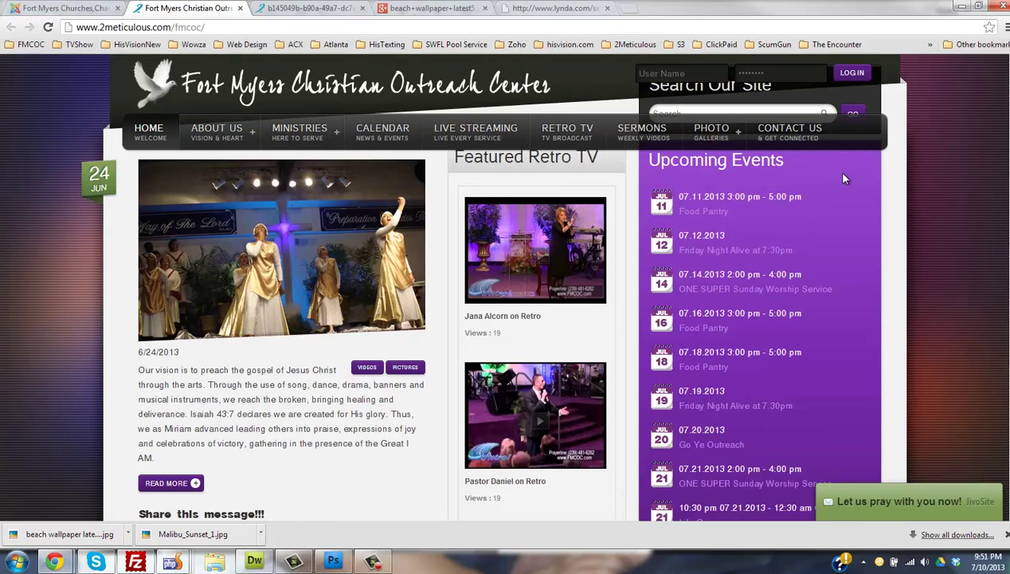
left_click(48, 27)
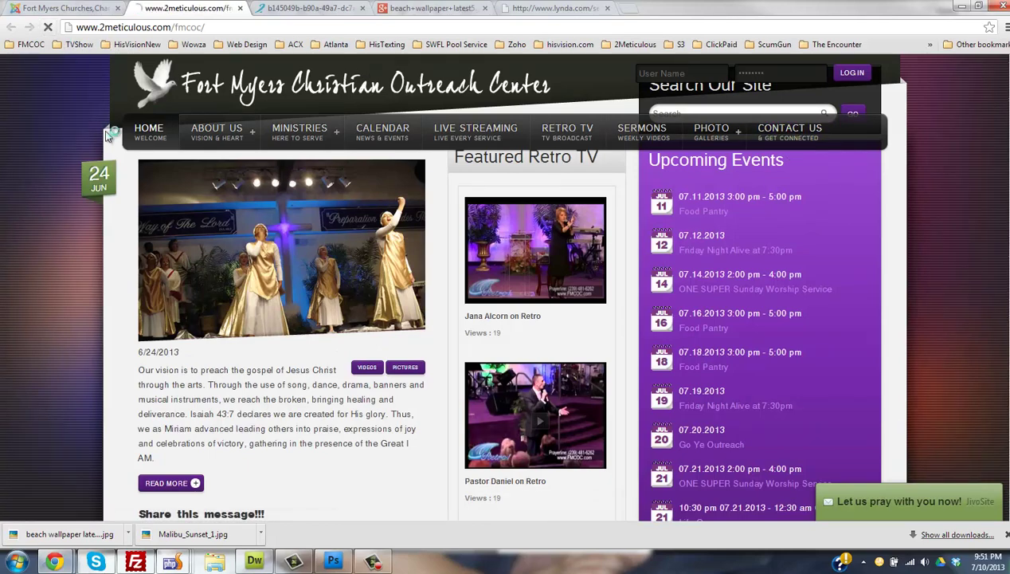
left_click(68, 8)
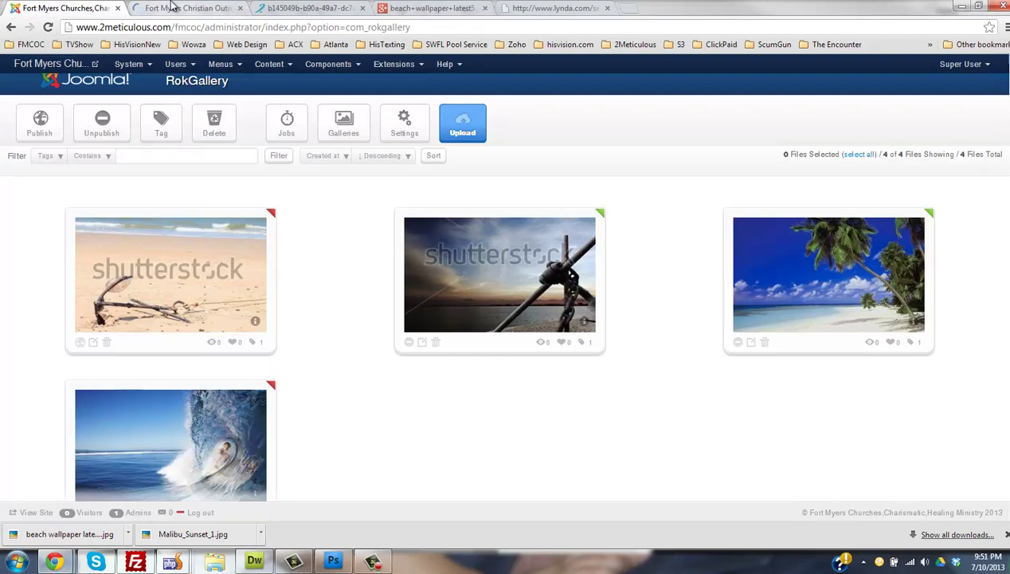
left_click(173, 7)
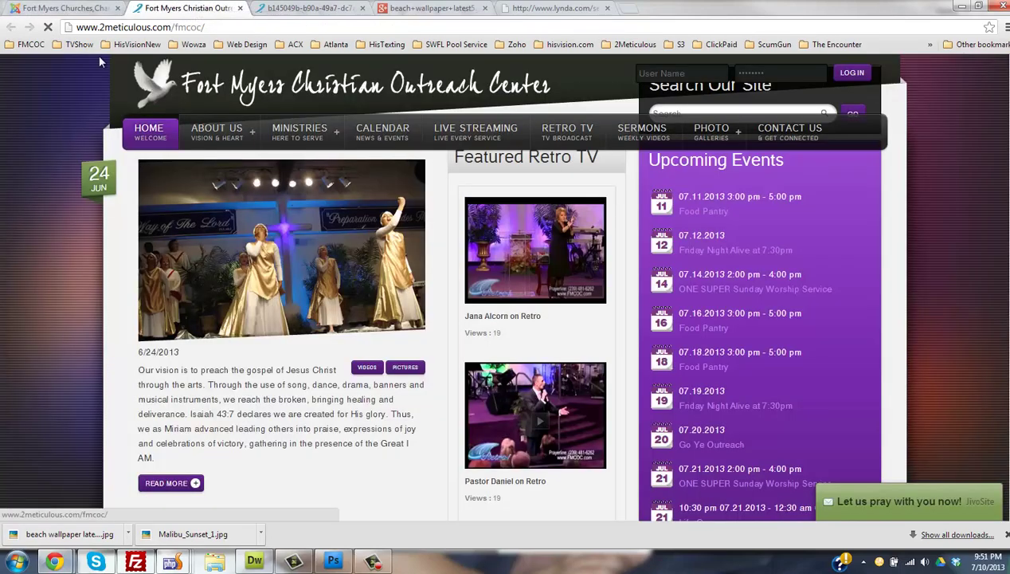
left_click(326, 9)
left_click(363, 8)
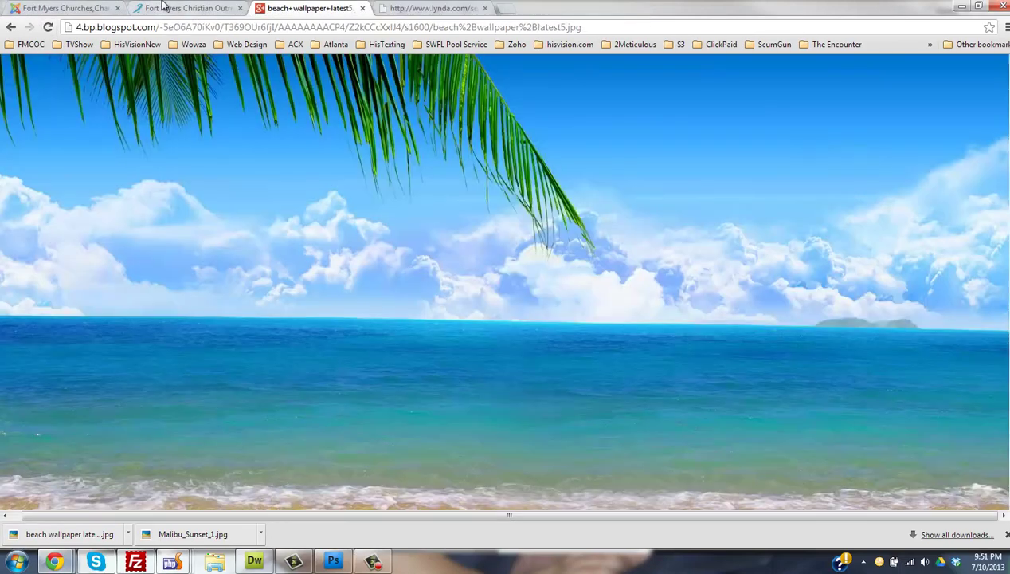
left_click(163, 7)
left_click(76, 8)
left_click(163, 7)
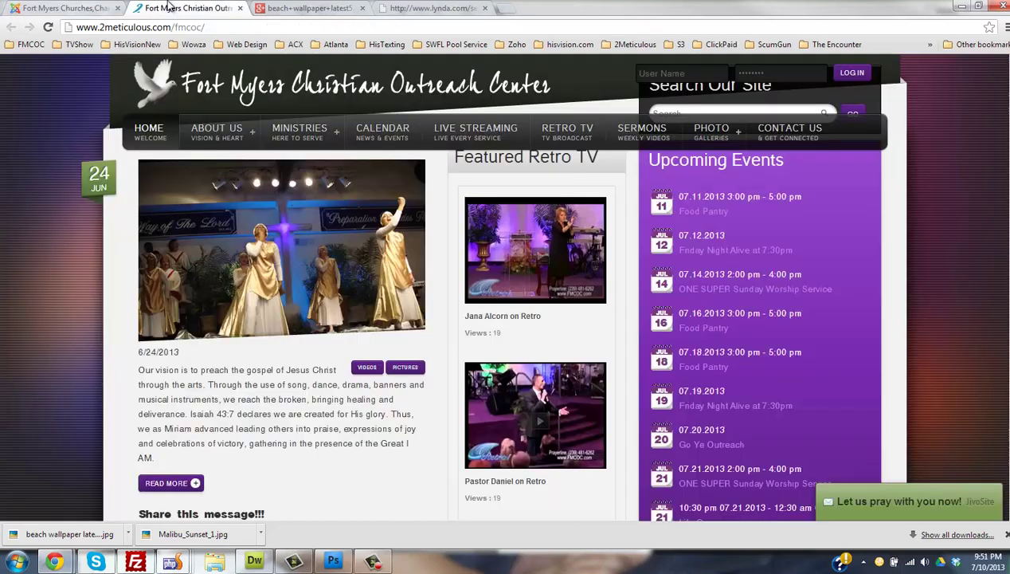
left_click(130, 136)
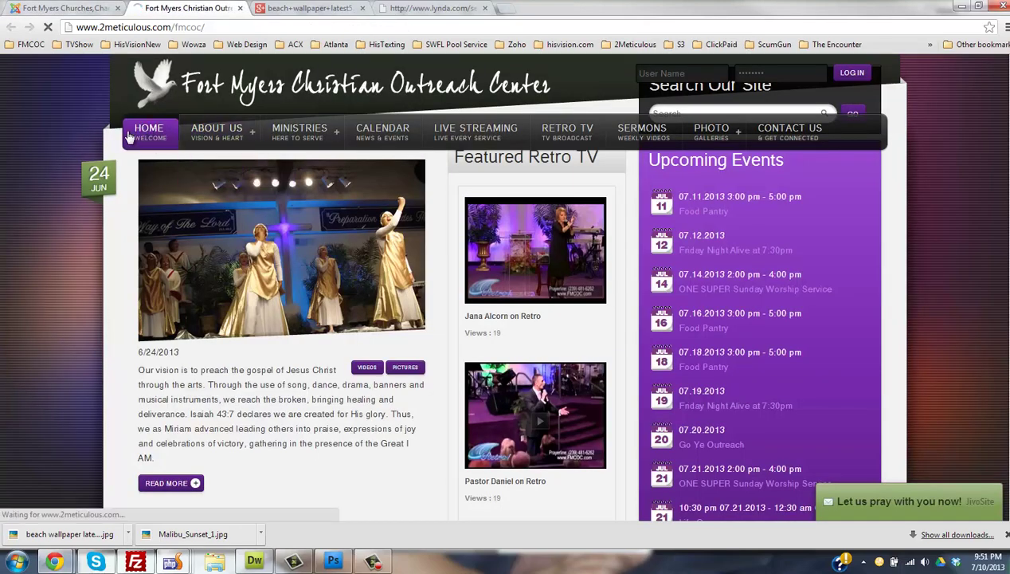
- Unpublish and republish the anchor-and-chain image, then reload the church site
key("ctrl+shift+Tab")
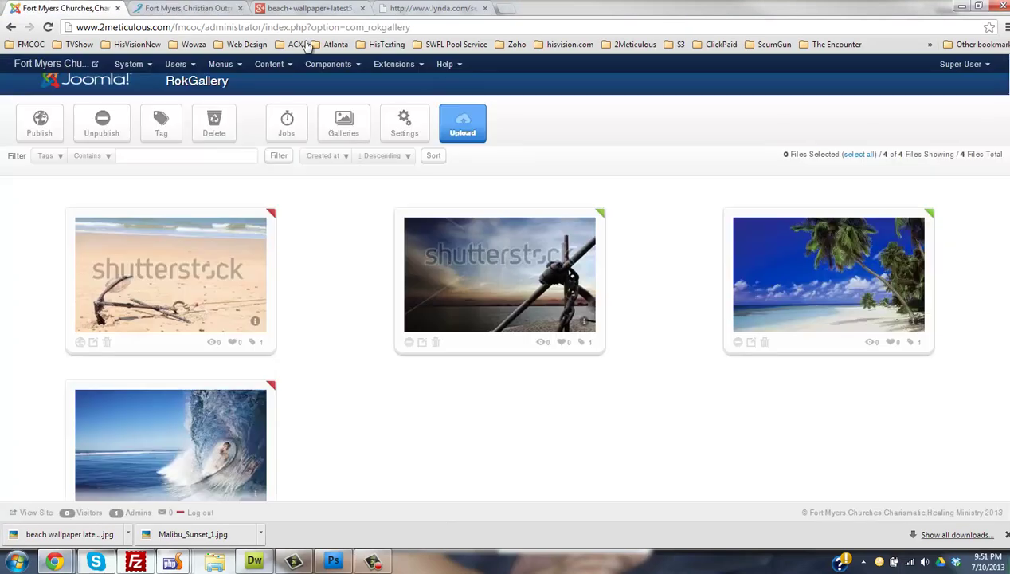
left_click(738, 344)
left_click(738, 344)
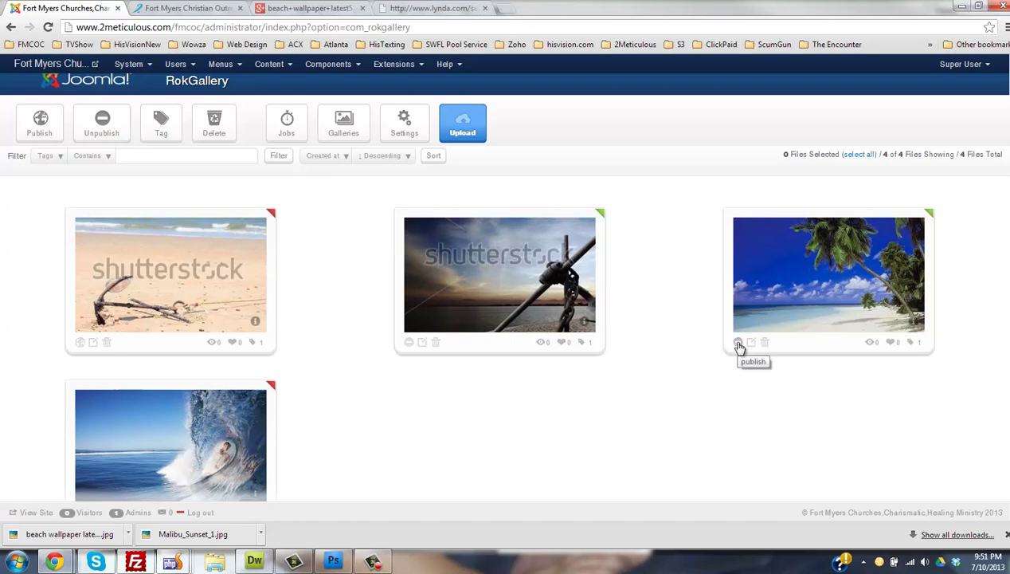
left_click(156, 9)
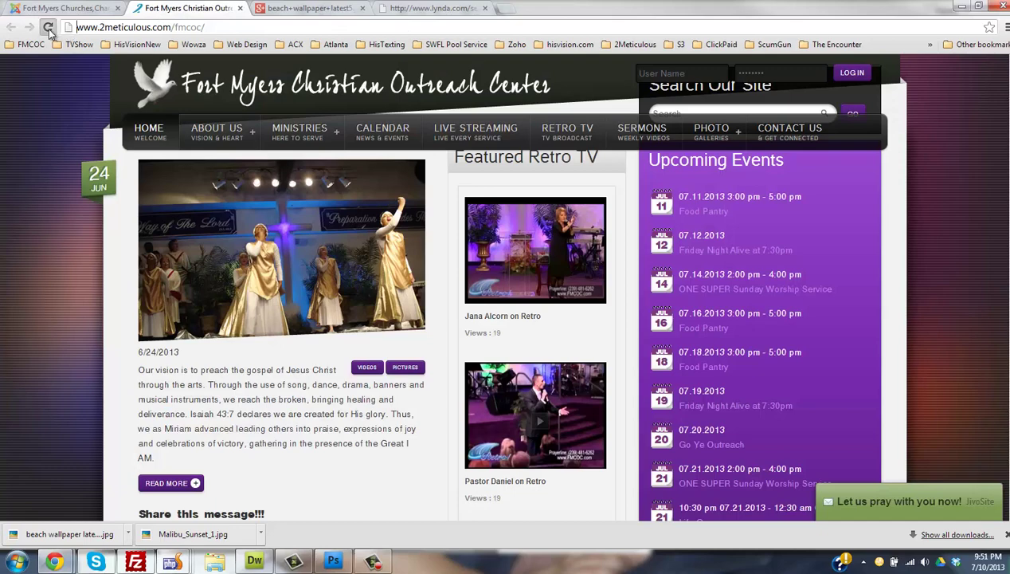
left_click(48, 27)
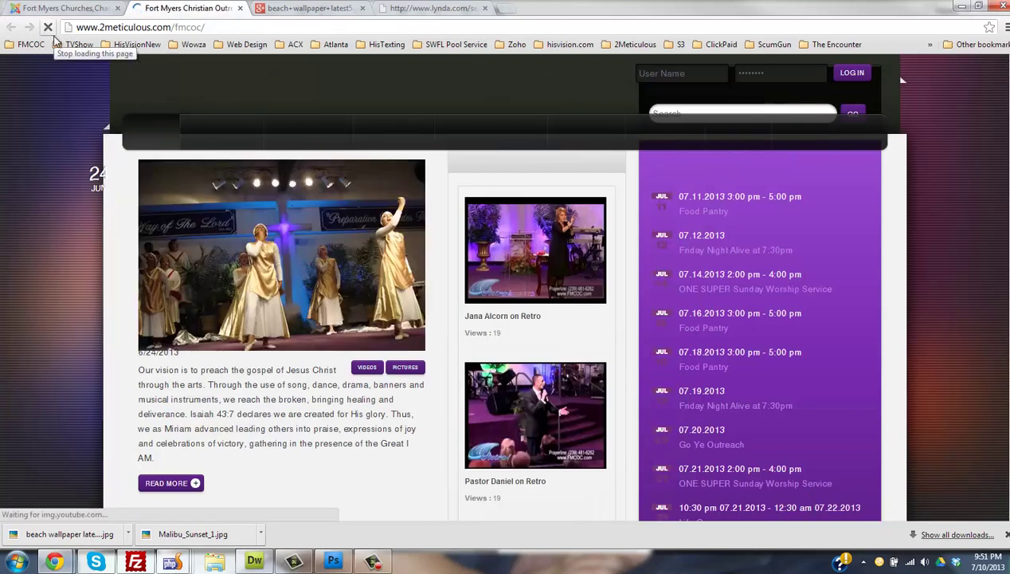
- Visit the What We Believe page, go back home, and return to RokGallery admin
mouse_move(231, 144)
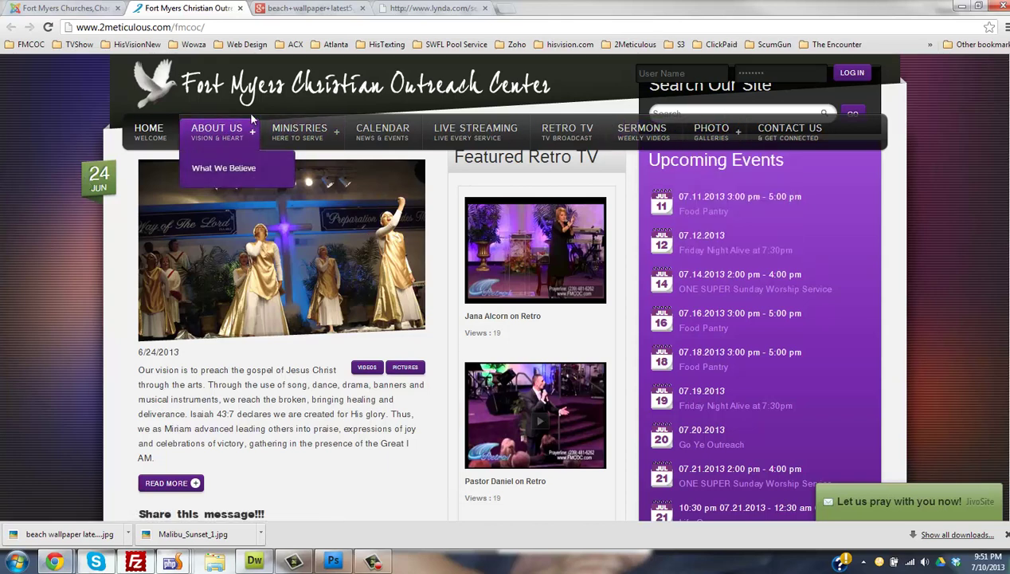
left_click(218, 166)
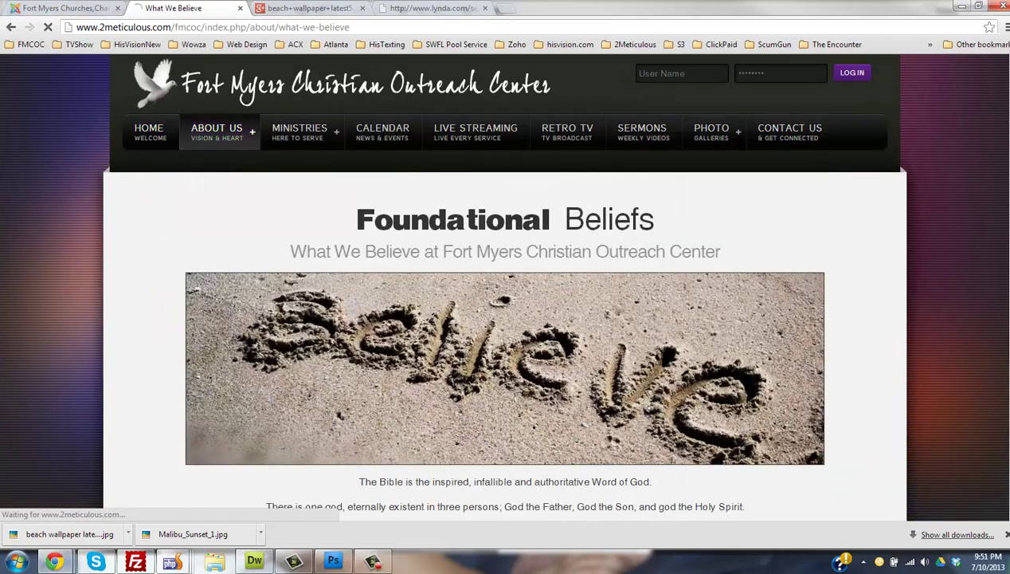
left_click(72, 163)
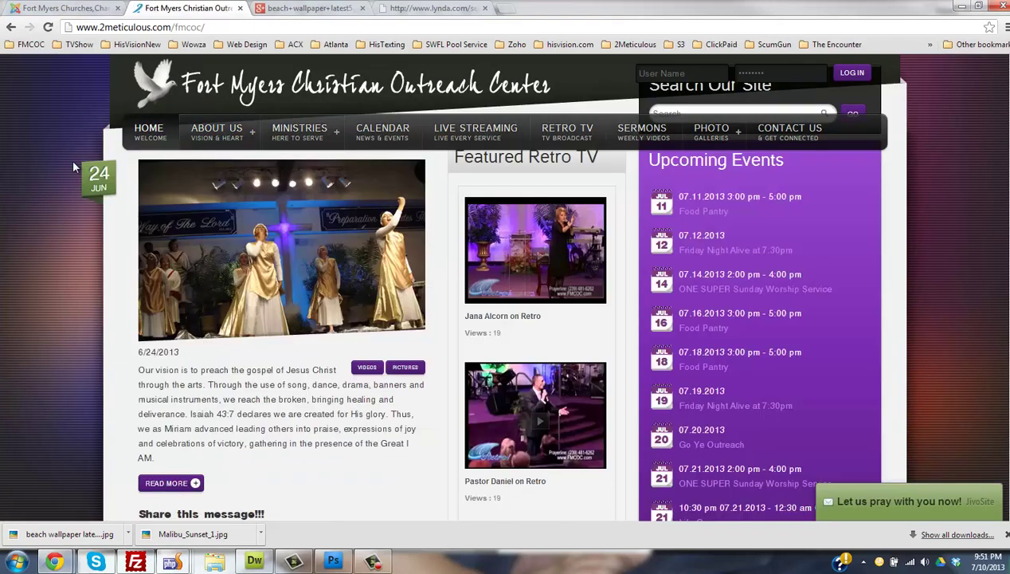
left_click(64, 10)
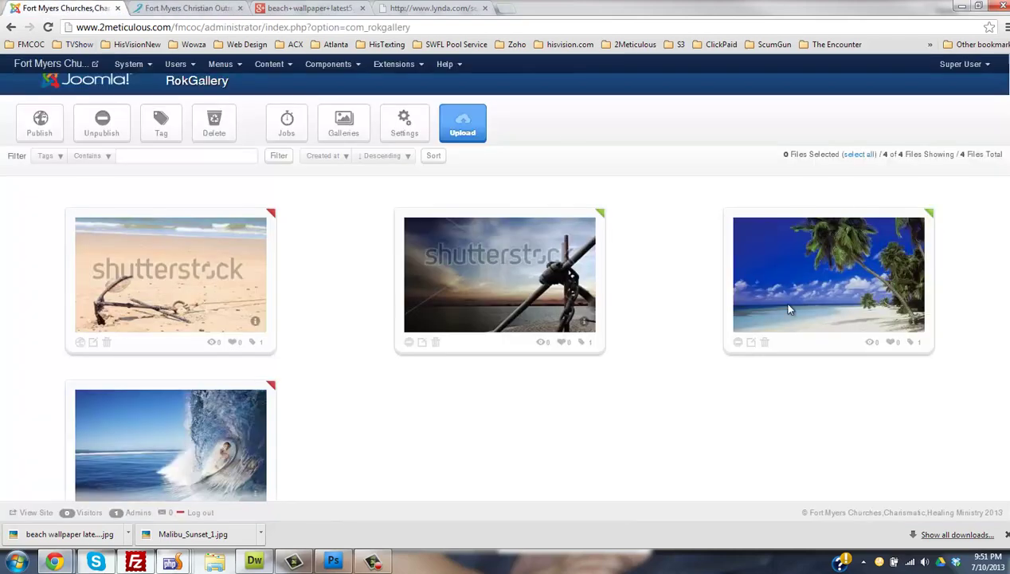
- Publish the palm beach image's slice and reload the church site to check the slider
left_click(739, 343)
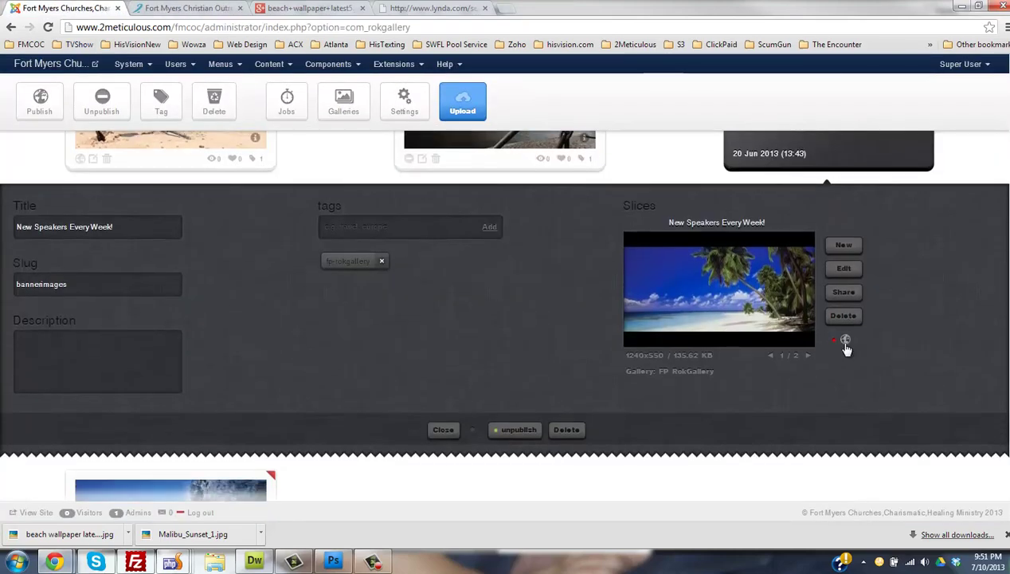
left_click(846, 341)
left_click(443, 430)
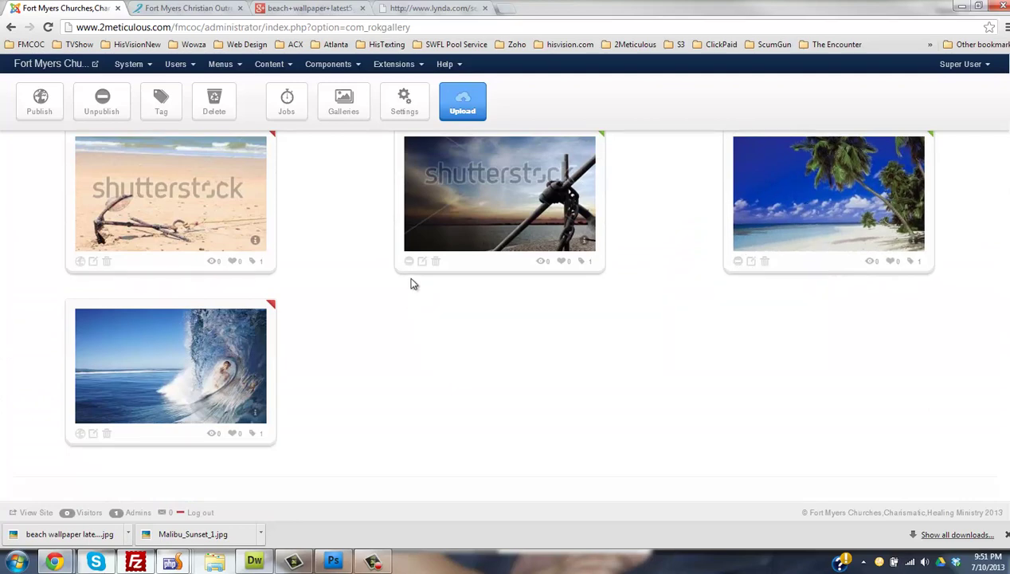
left_click(180, 9)
left_click(48, 28)
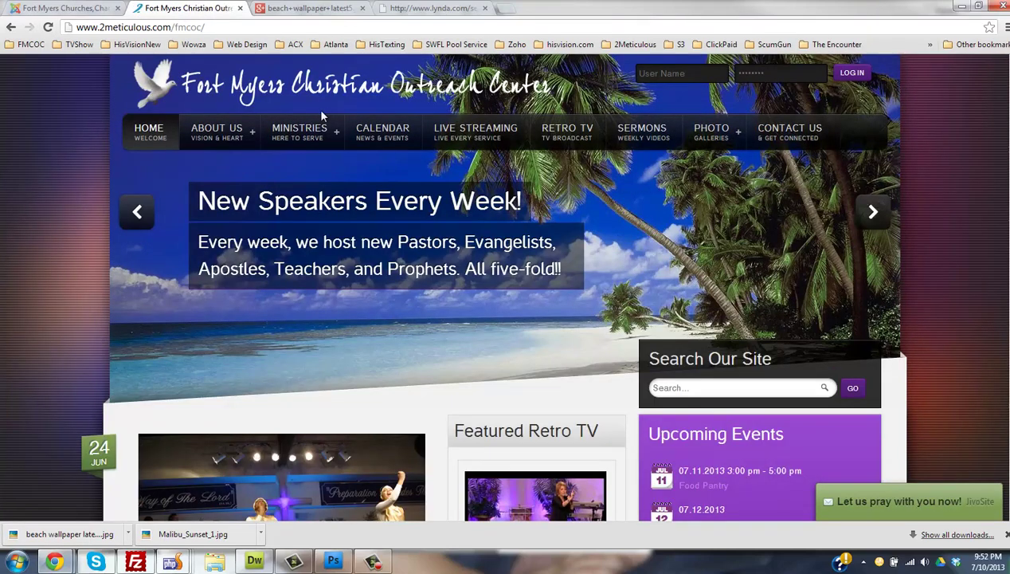
- Publish the bannerImages2 image's slice and close its details panel
left_click(84, 8)
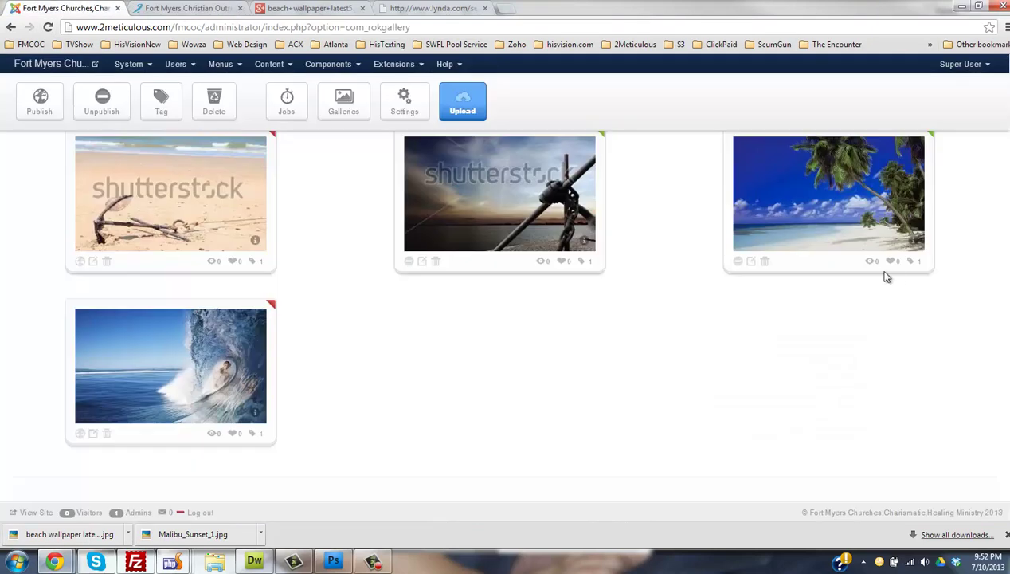
scroll(702, 327, "up", 3)
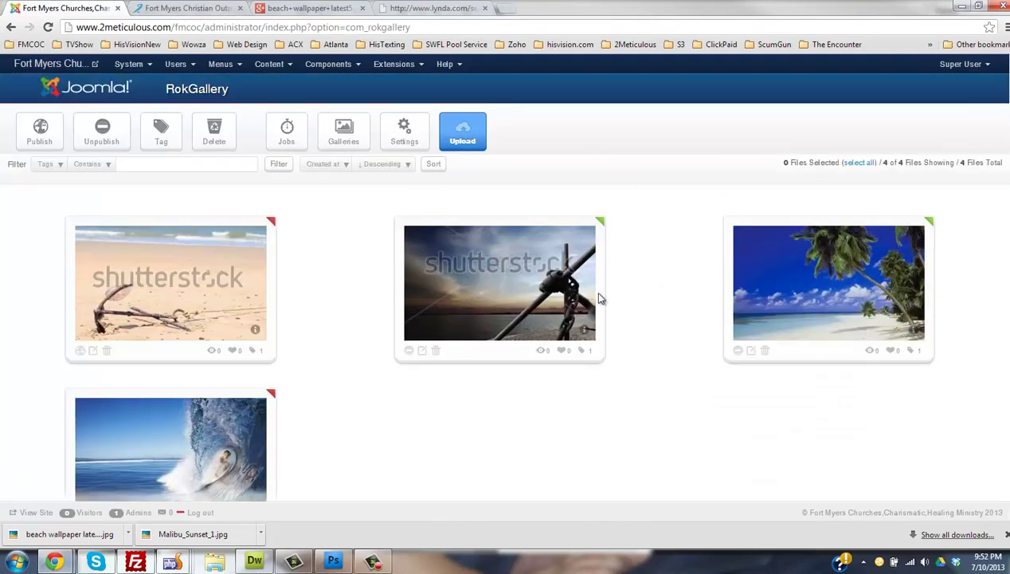
left_click(422, 352)
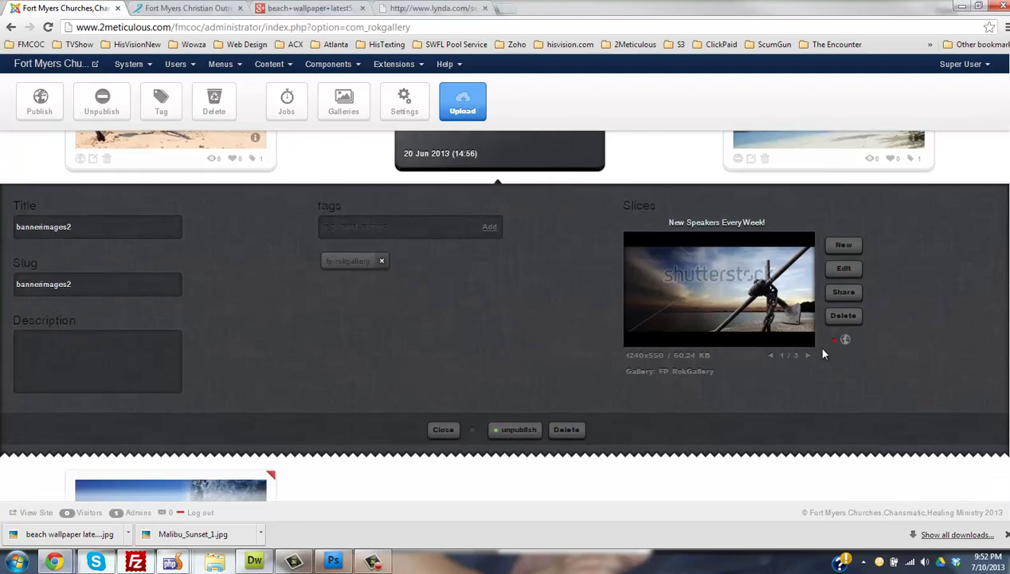
left_click(845, 343)
left_click(441, 431)
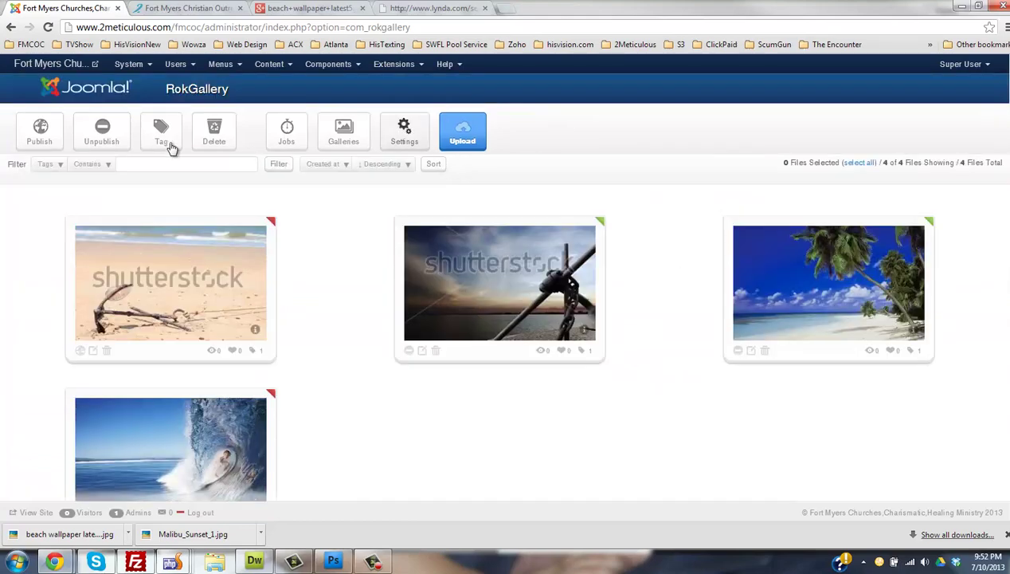
- Reload the church homepage and advance the slider to the next slide
left_click(196, 8)
left_click(48, 27)
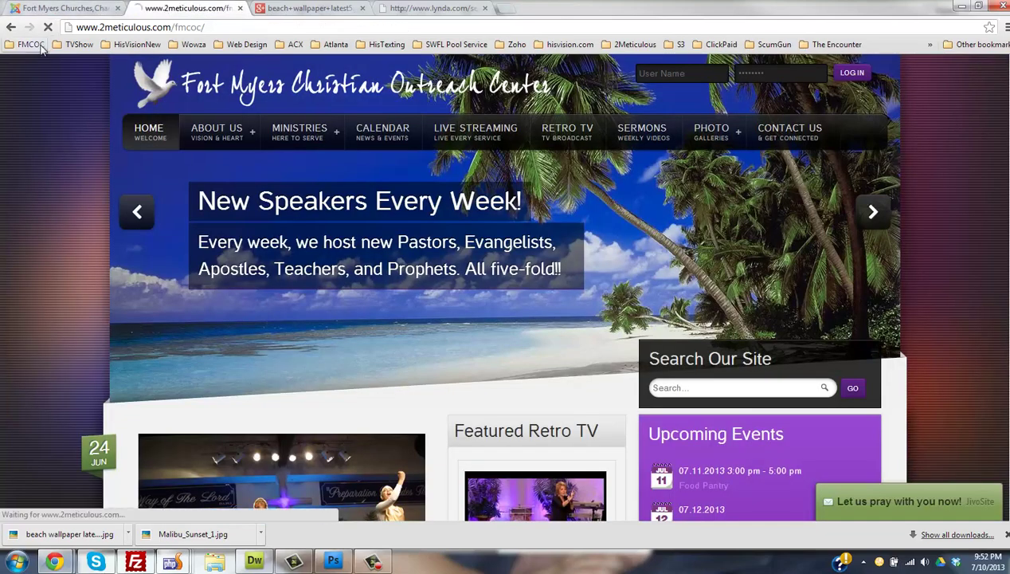
scroll(68, 74, "down", 3)
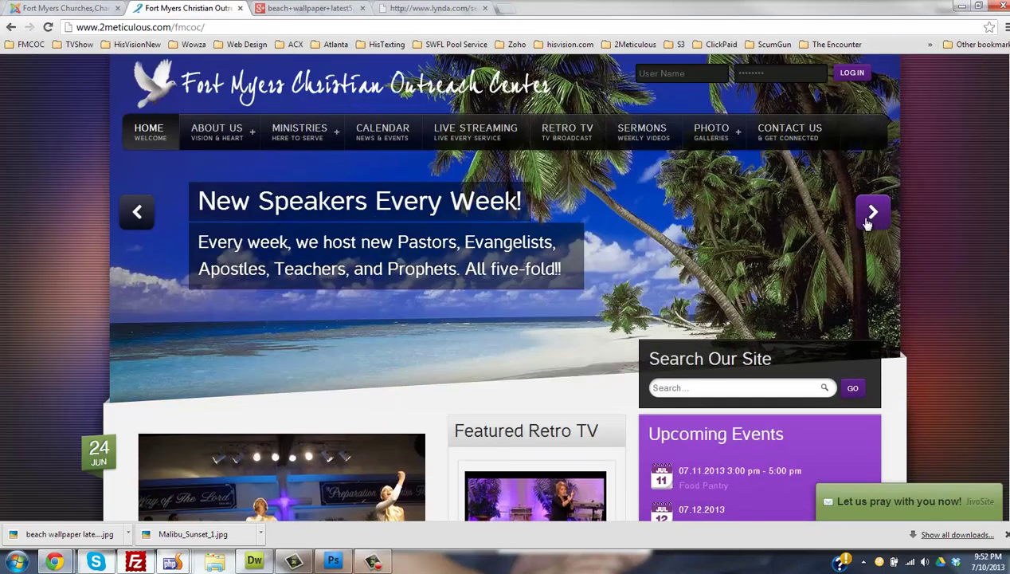
left_click(873, 213)
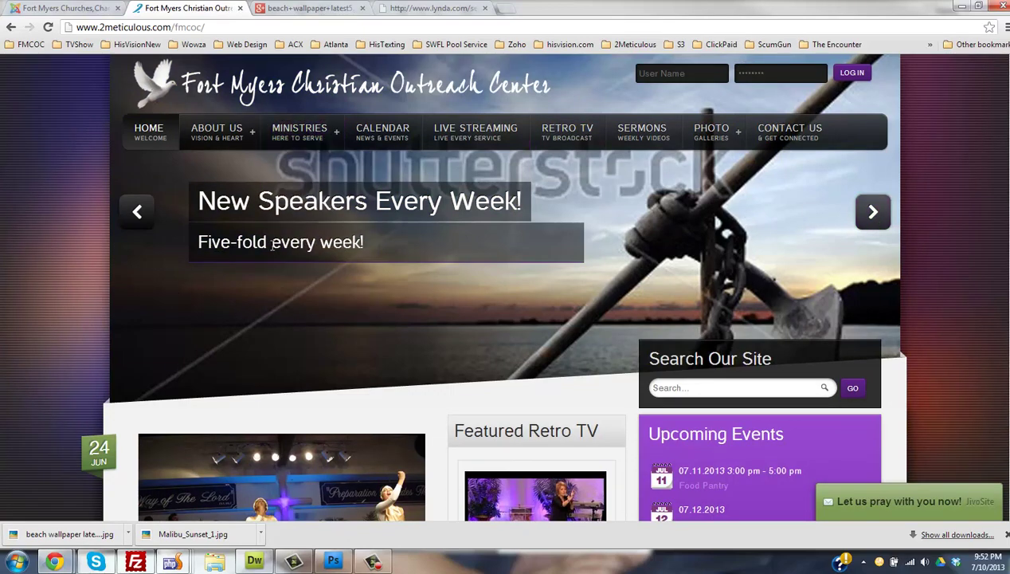
- Unpublish the anchor-at-sunset and palm-beach images in the RokGallery admin
left_click(40, 8)
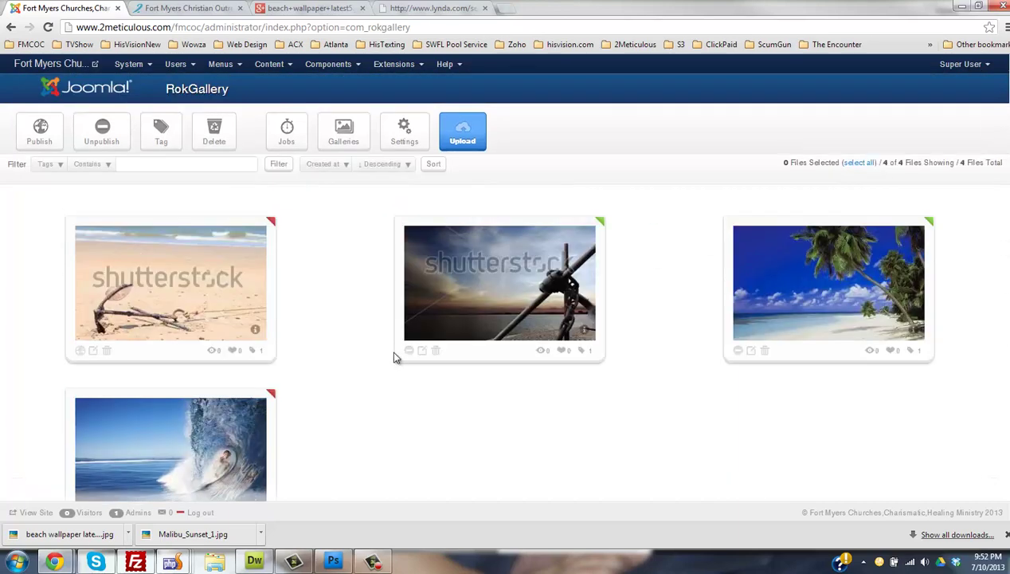
left_click(191, 8)
key("ctrl+shift+Tab")
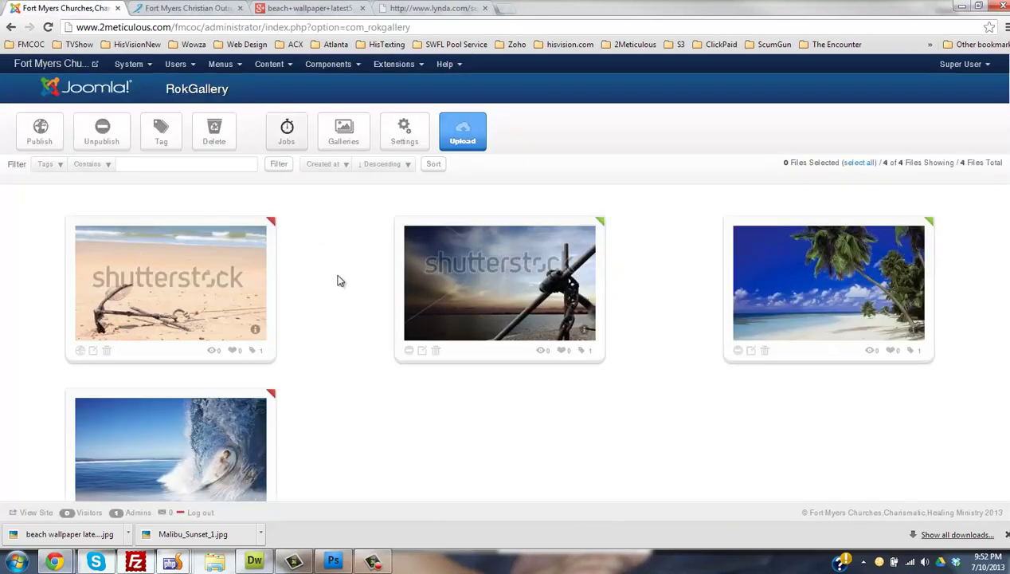
left_click(408, 351)
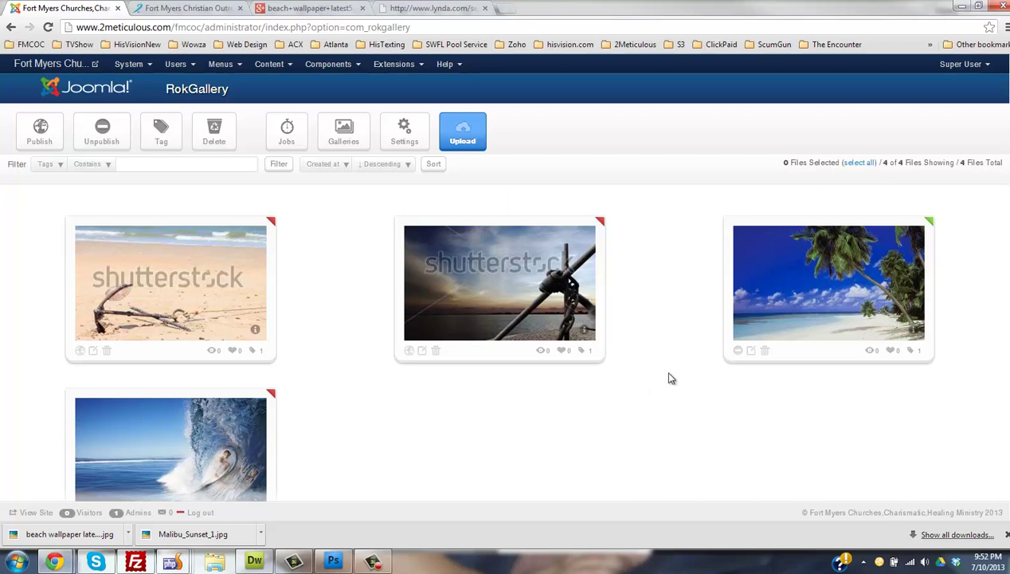
left_click(738, 352)
- Upload Untitled-1.jpg from the computer into RokGallery as a new image
left_click(463, 140)
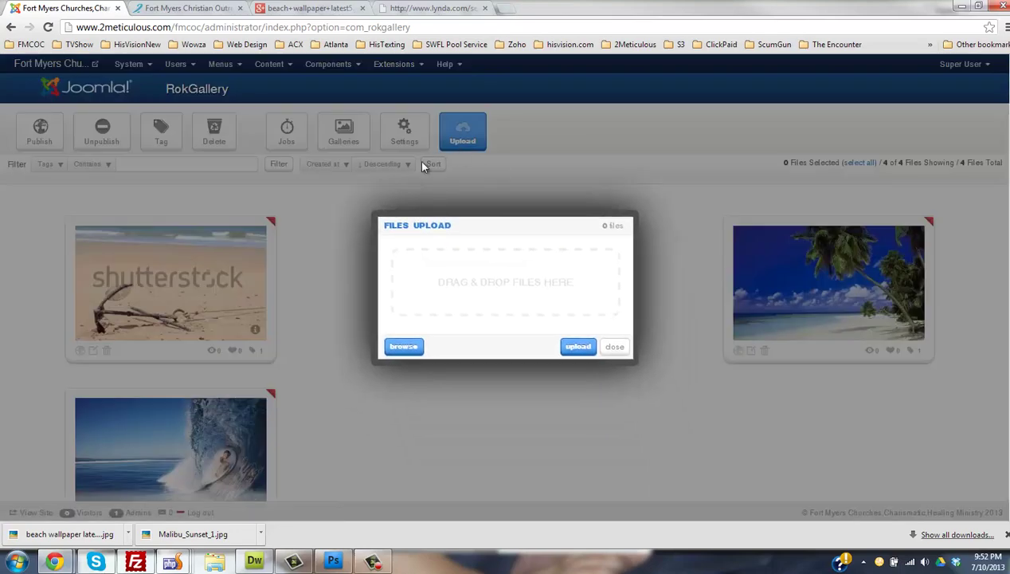
left_click(403, 346)
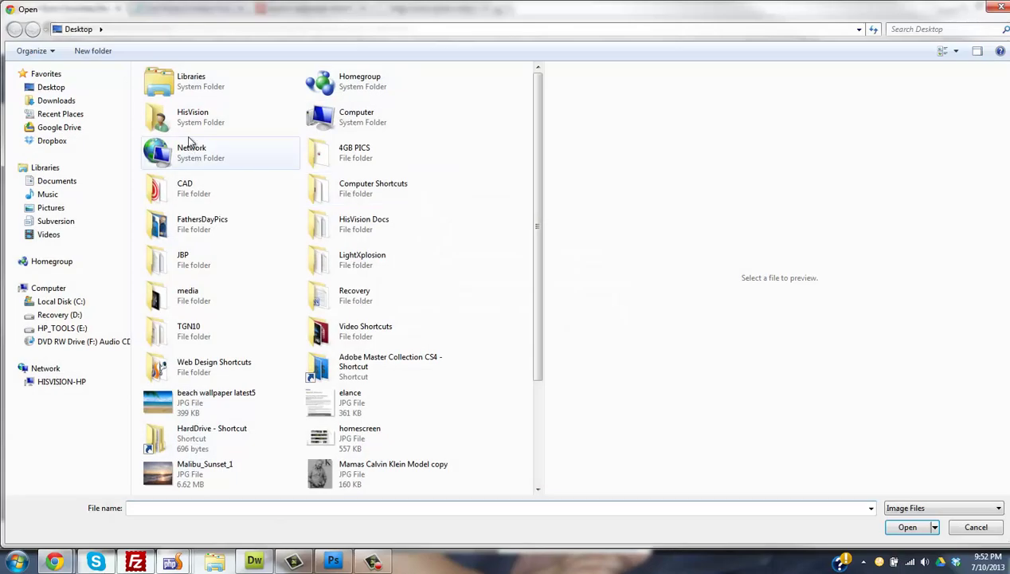
left_click_drag(529, 304, 535, 404)
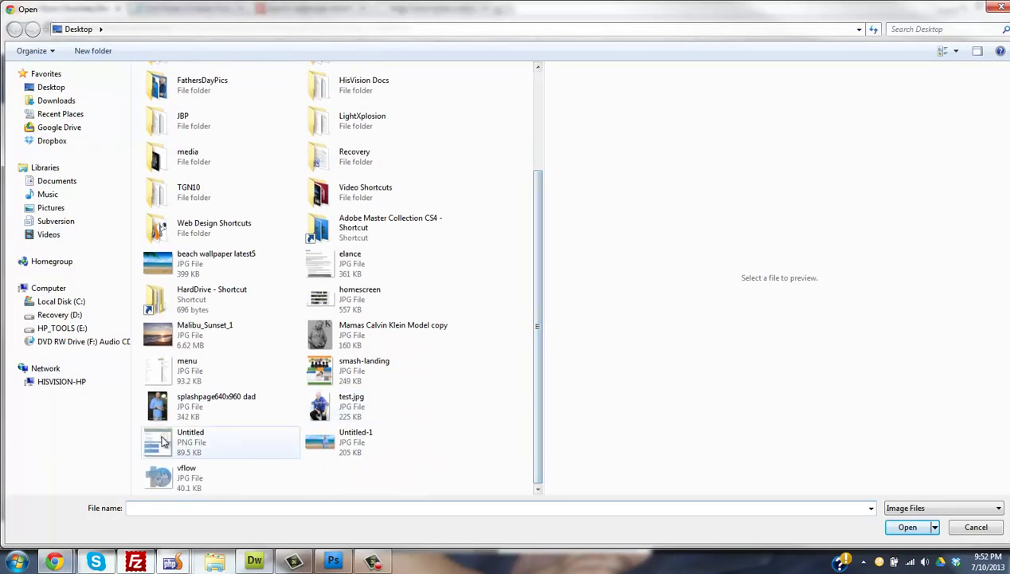
double_click(321, 440)
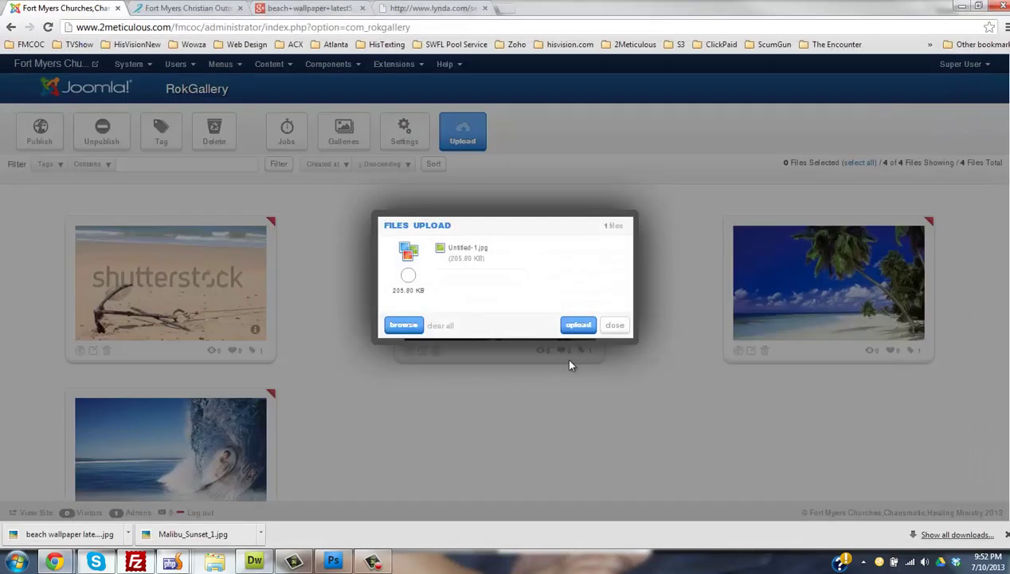
left_click(578, 325)
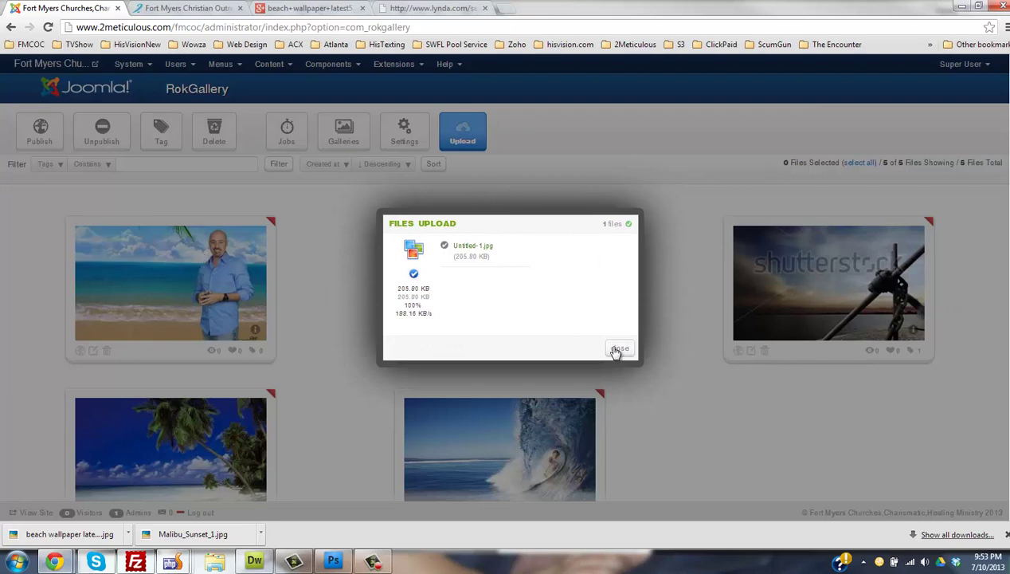
left_click(618, 348)
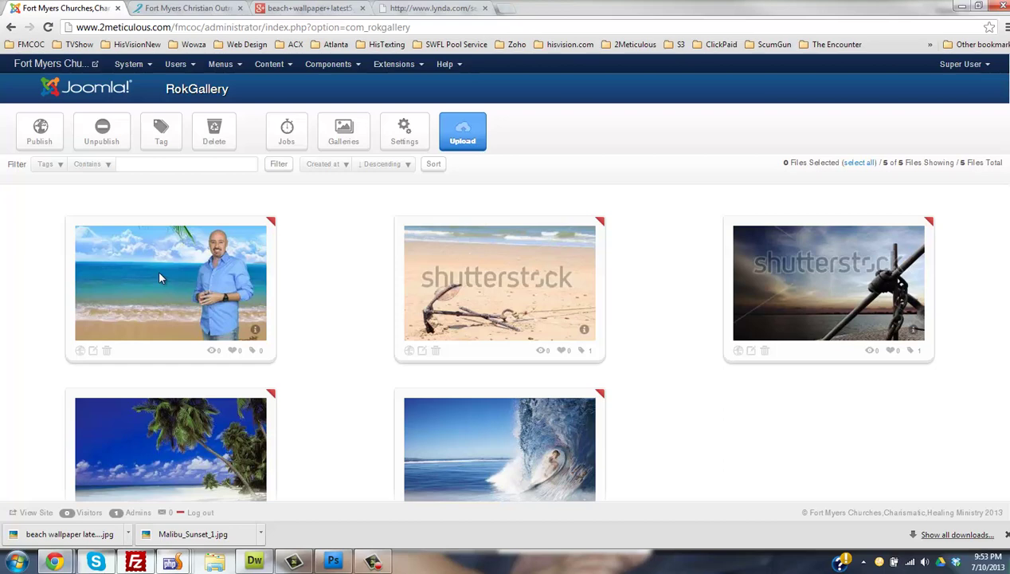
- Open the Untitled-1 image's details and set its title and slug to the person's first name
left_click(93, 353)
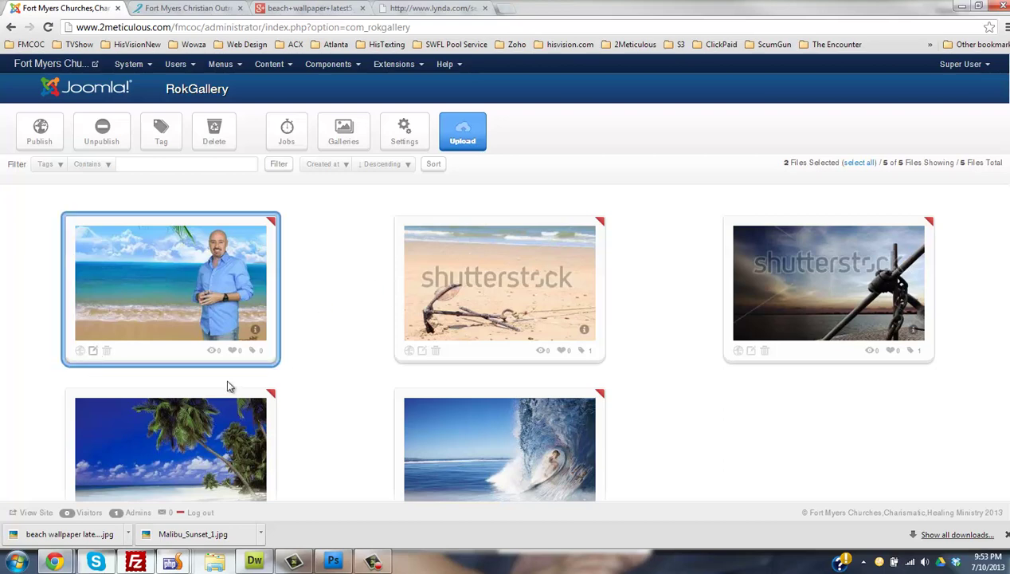
left_click(93, 350)
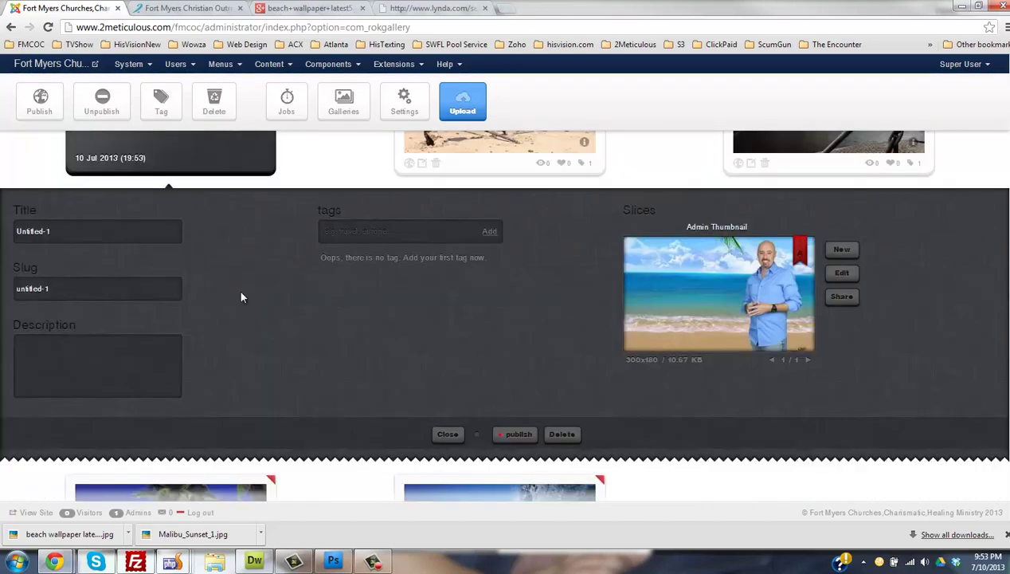
key("ctrl+a")
scroll(48, 222, "up", 3)
scroll(47, 222, "down", 3)
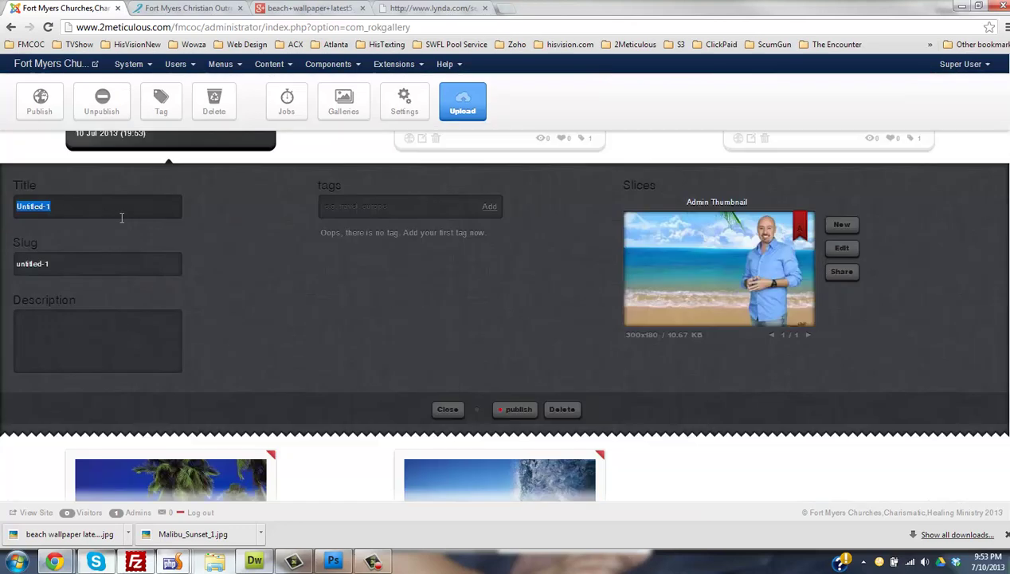
left_click_drag(94, 208, 26, 209)
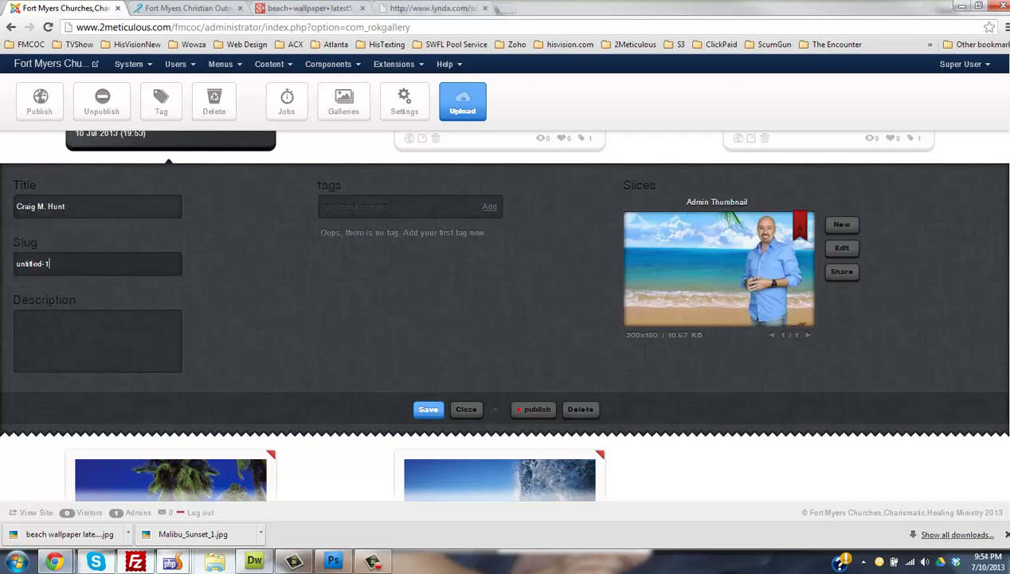
left_click_drag(16, 263, 189, 258)
type("craig")
- Attach the fp-rokgallery tag to the Untitled-1 image
left_click(351, 207)
scroll(354, 214, "up", 3)
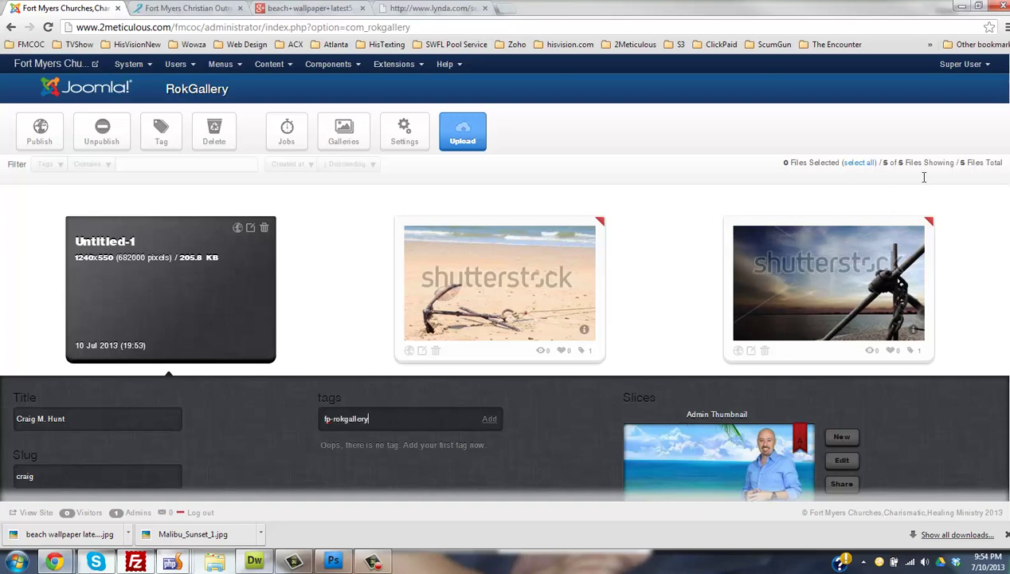
scroll(529, 226, "down", 3)
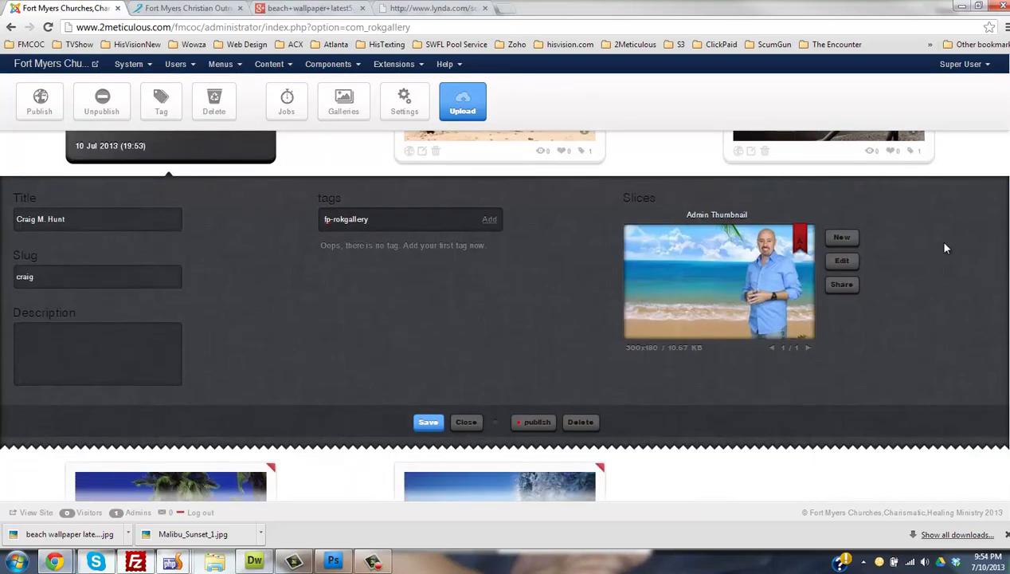
left_click(488, 219)
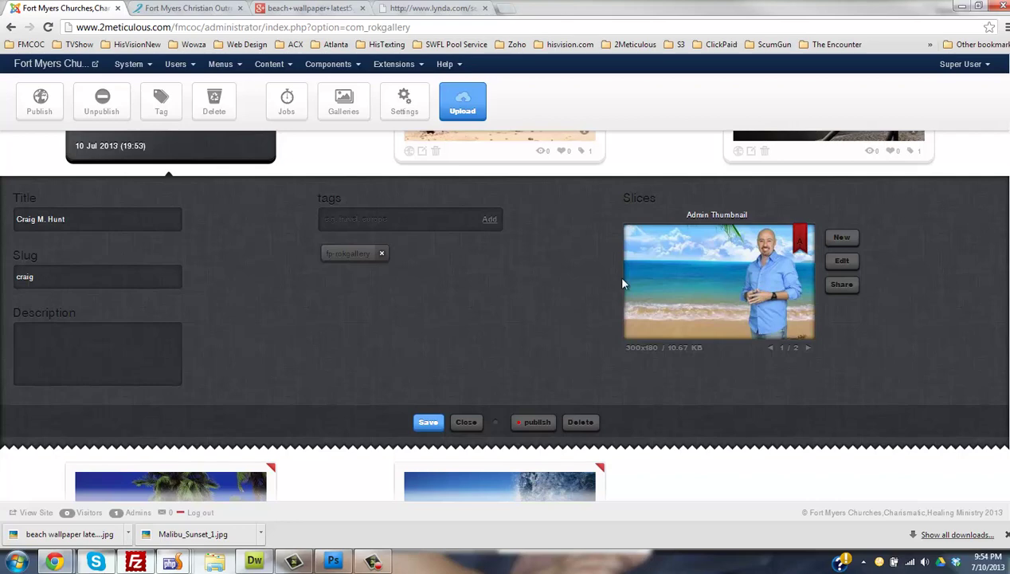
- Compare the gallery image editor against the church website's slider
left_click(188, 8)
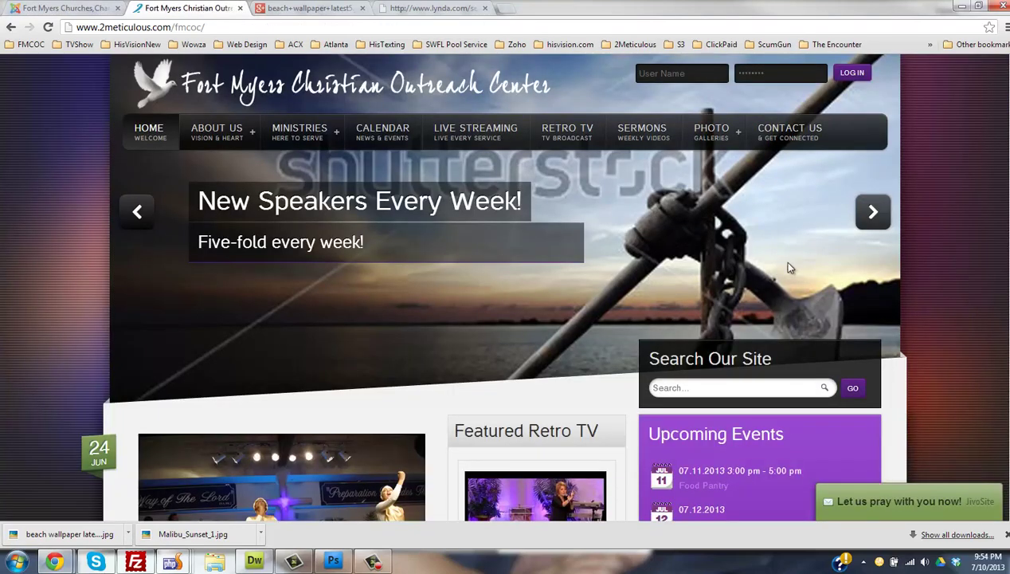
key("ctrl+shift+Tab")
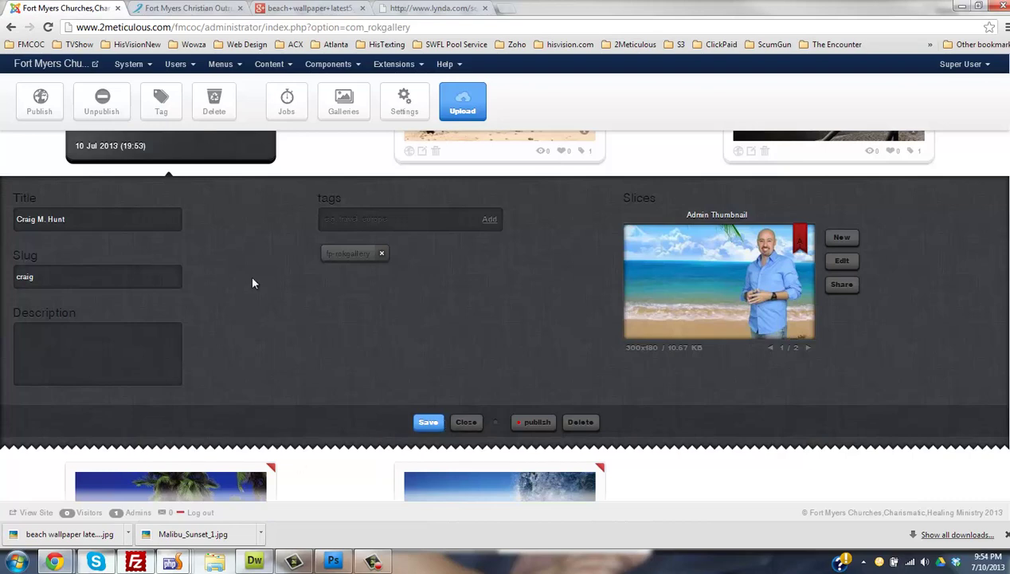
left_click(212, 9)
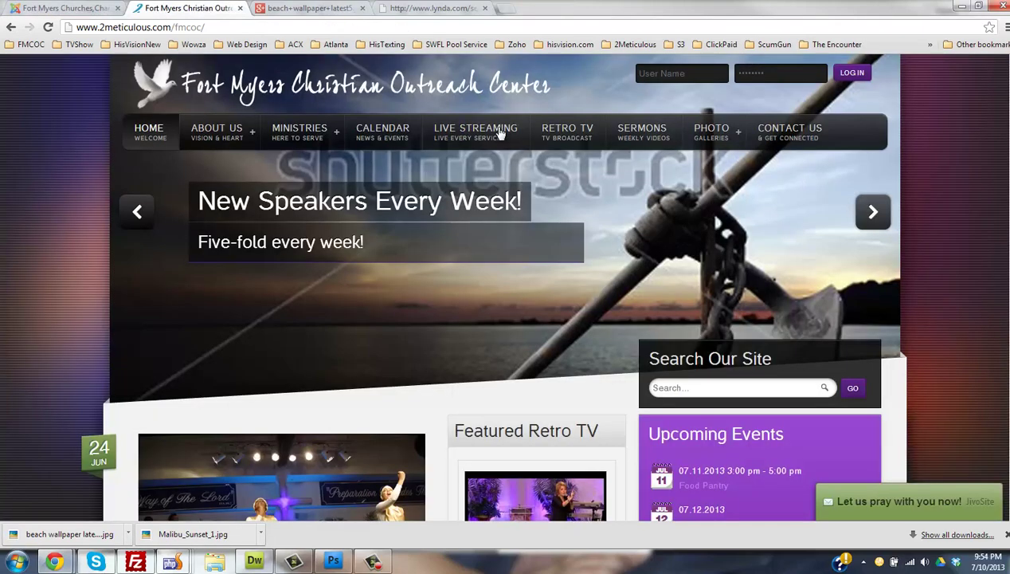
left_click(50, 9)
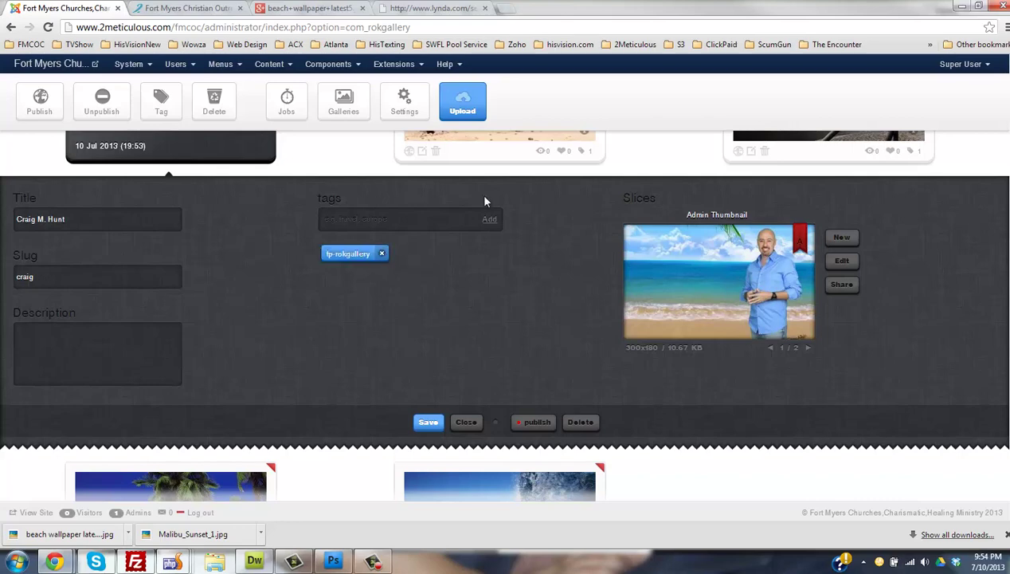
key("ctrl+Tab")
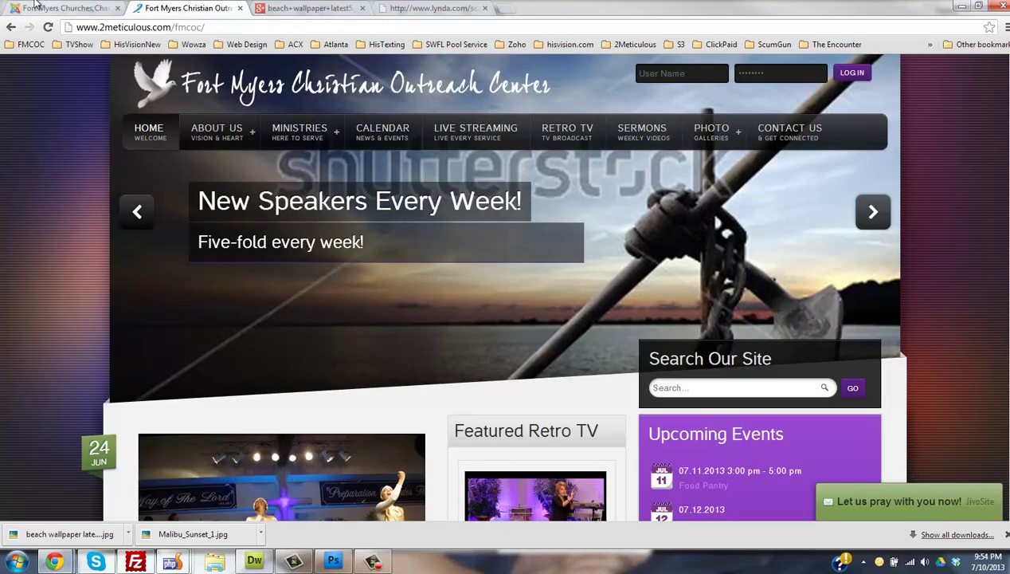
left_click(64, 8)
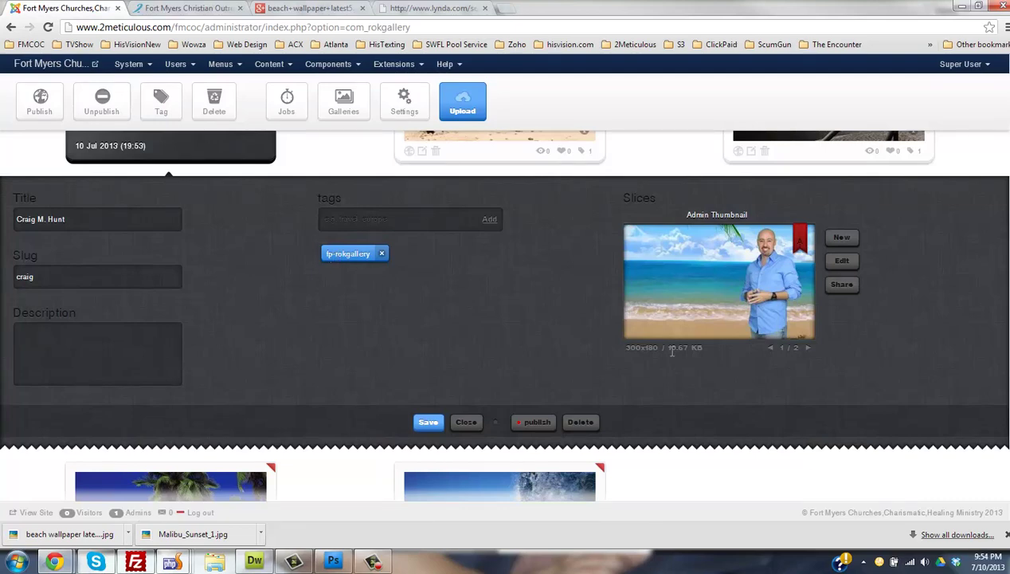
- Inspect the thumbnail's size caption and the Admin Thumbnail slice label
left_click_drag(646, 347, 703, 347)
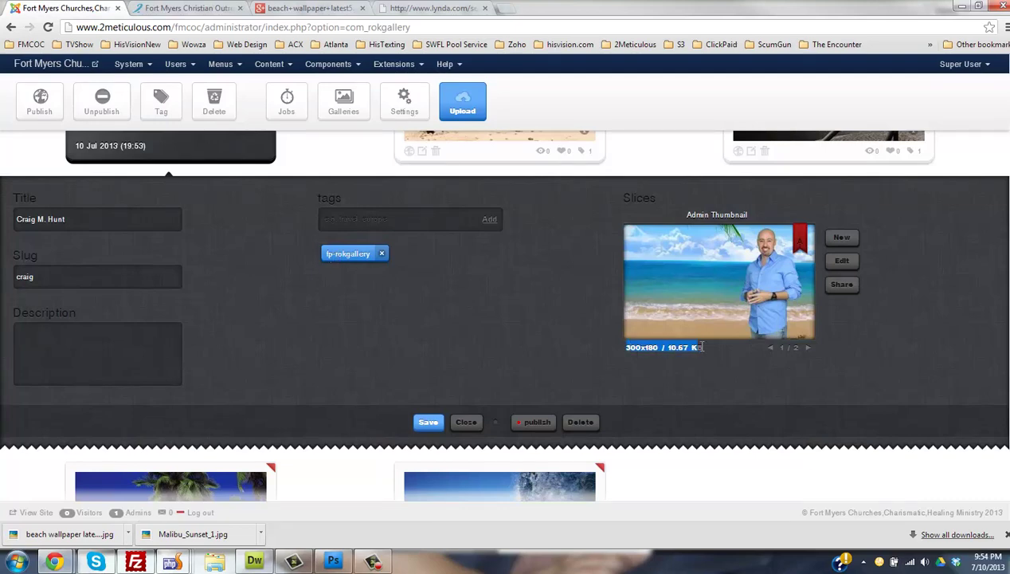
left_click(706, 346)
left_click_drag(626, 348, 698, 348)
left_click(652, 352)
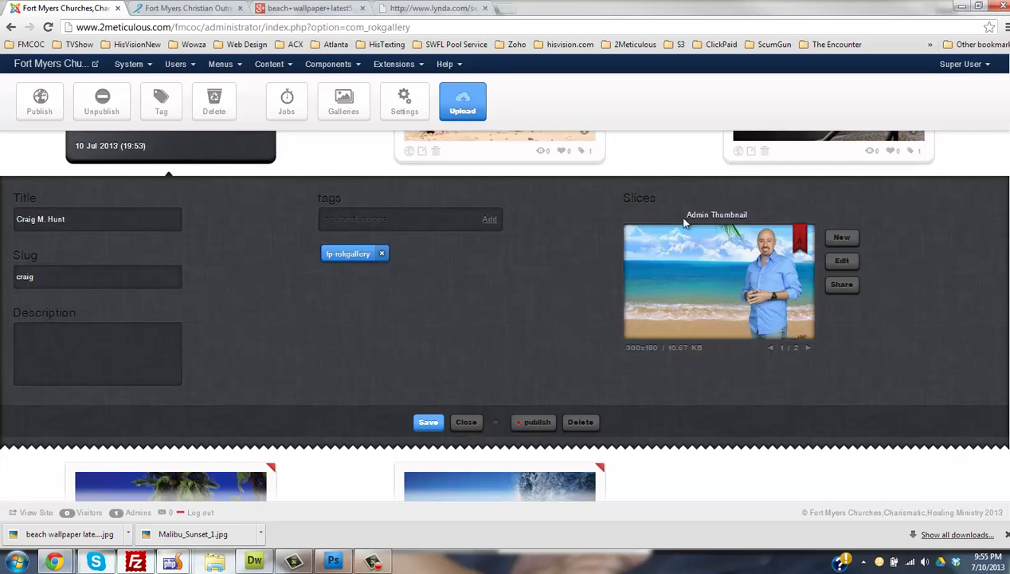
triple_click(724, 215)
scroll(774, 224, "down", 2)
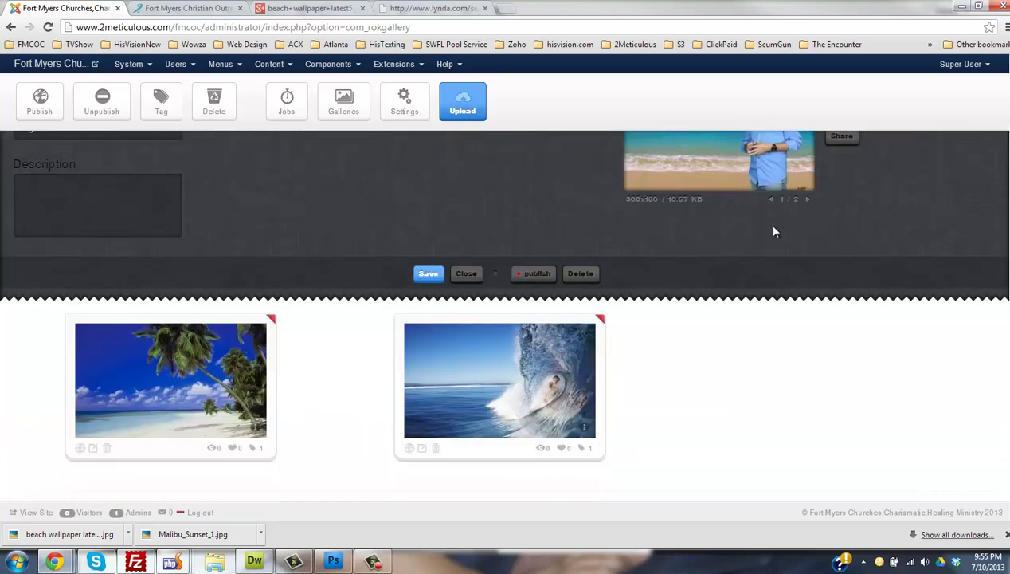
scroll(766, 222, "up", 5)
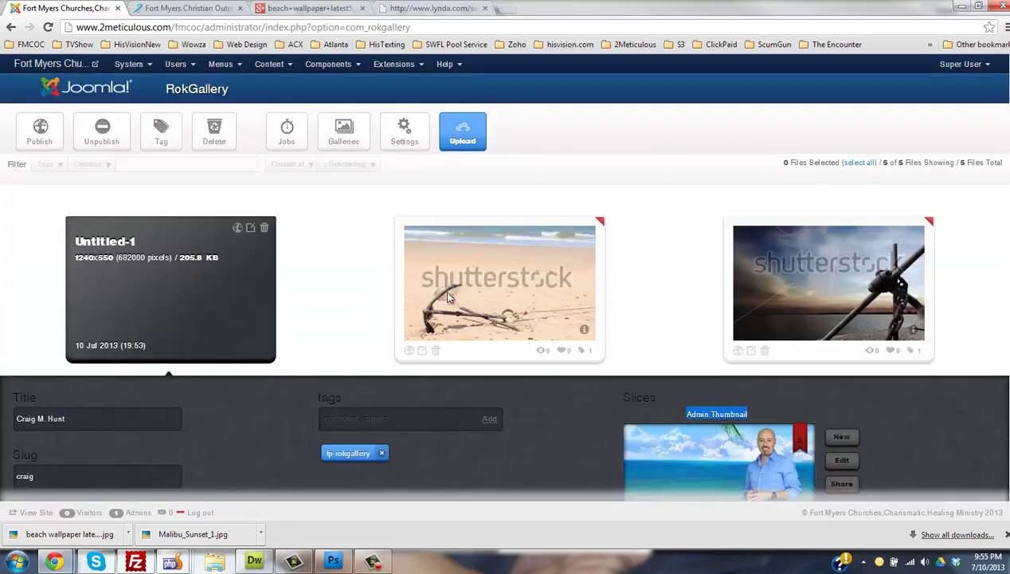
- Reopen the Untitled-1 banner, browse its slices, and edit the full-size 1240×550 slice
left_click(476, 283)
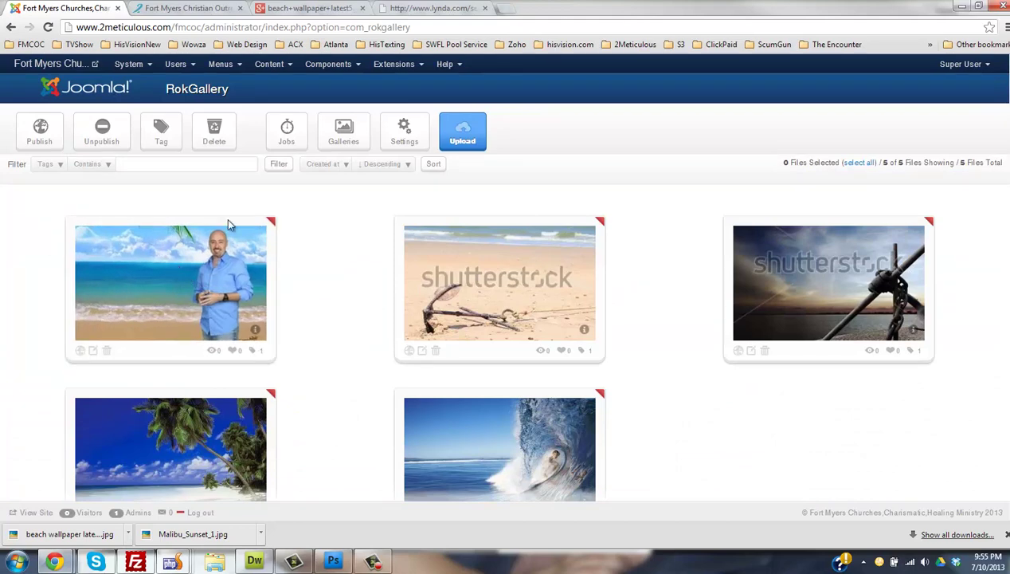
left_click(92, 353)
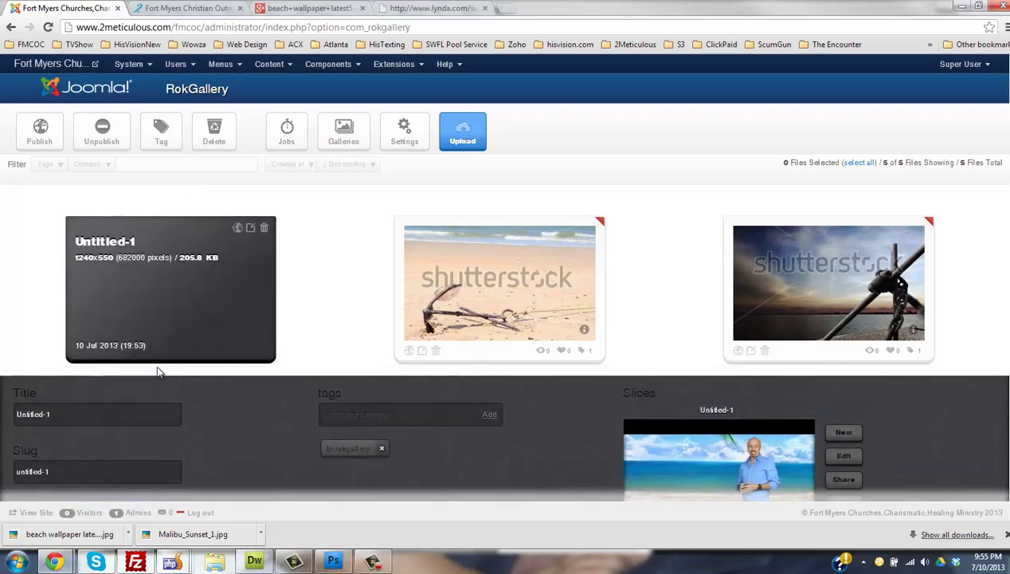
scroll(253, 379, "up", 2)
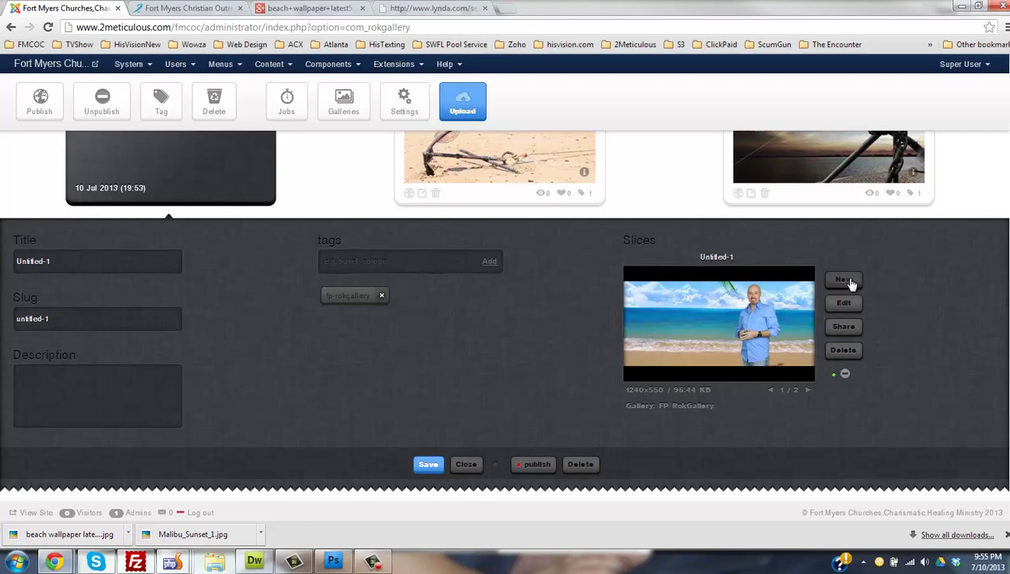
left_click(807, 390)
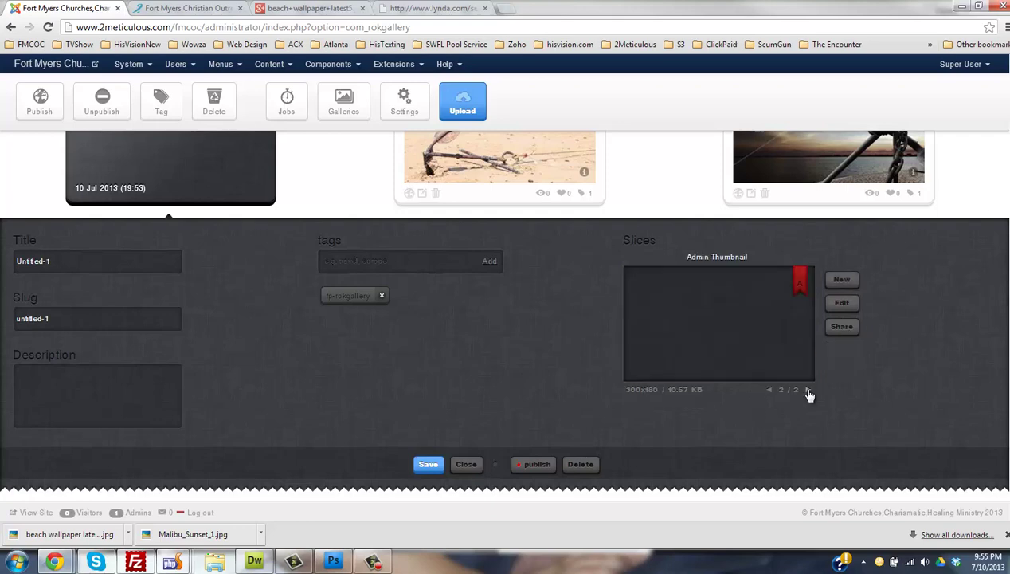
left_click(769, 391)
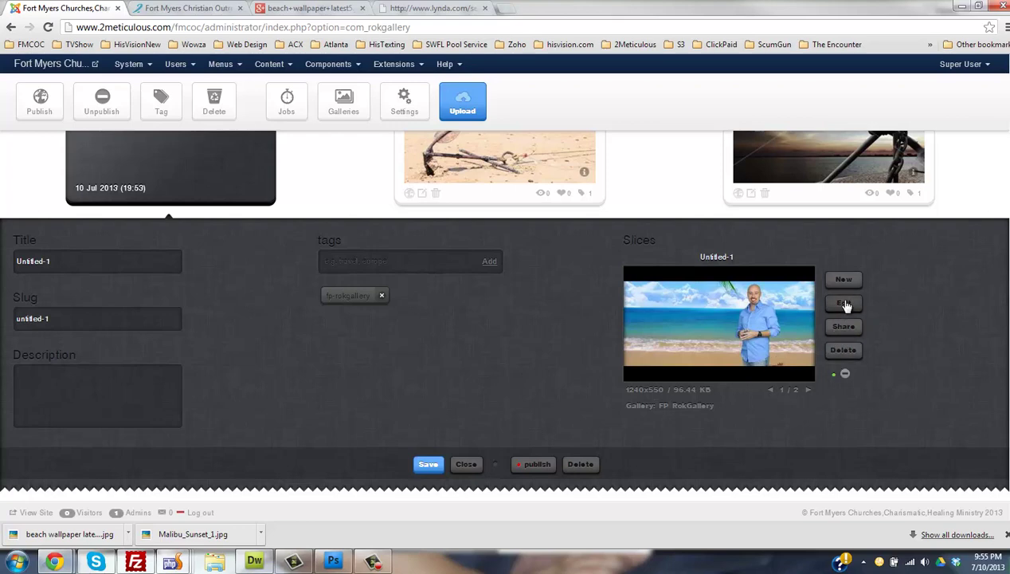
left_click(842, 301)
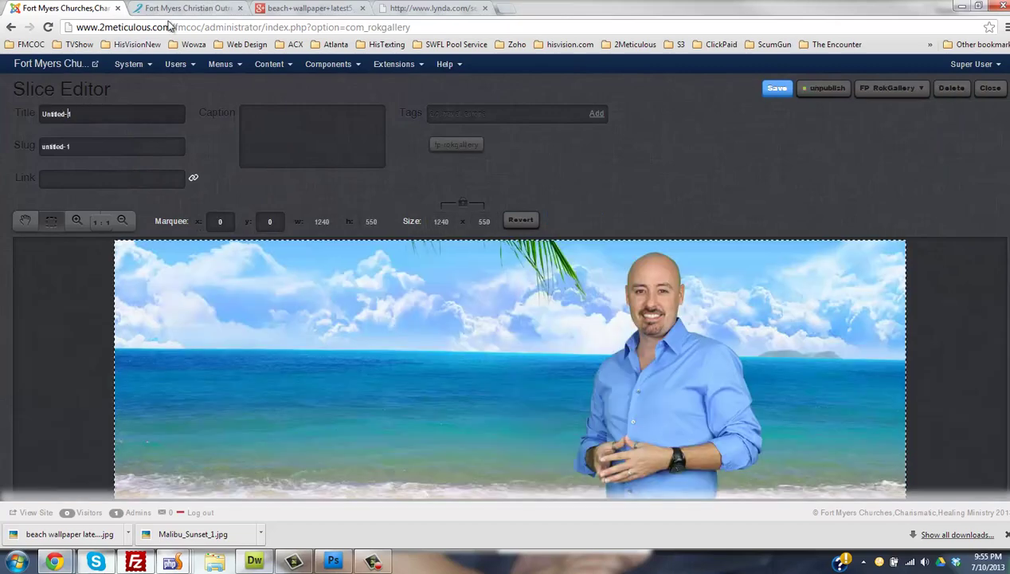
- Replace the Untitled-1 slice title with the evangelist's full name
left_click(175, 8)
left_click_drag(203, 204, 522, 206)
left_click(103, 10)
left_click_drag(102, 105, 2, 110)
type("Evange")
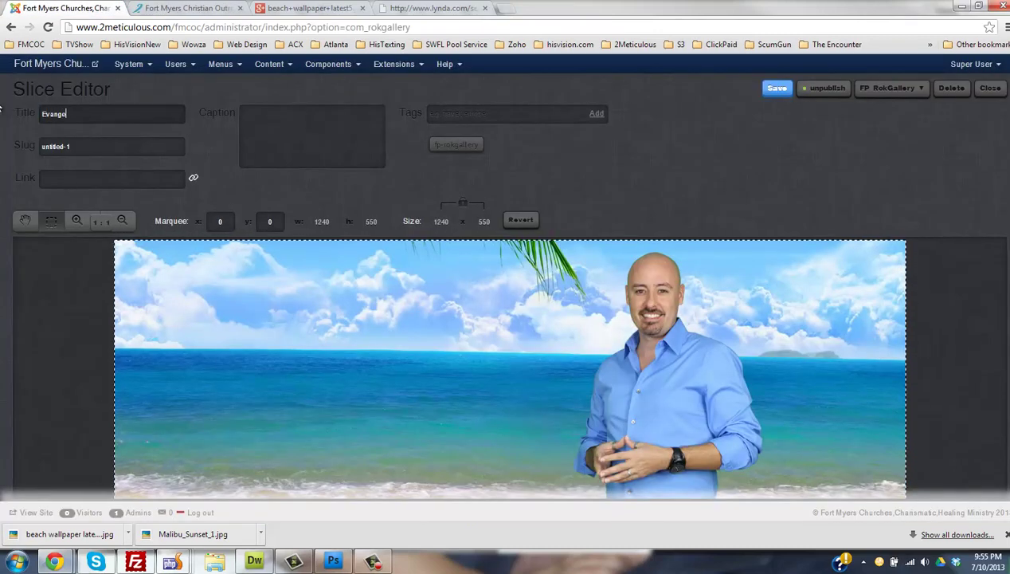
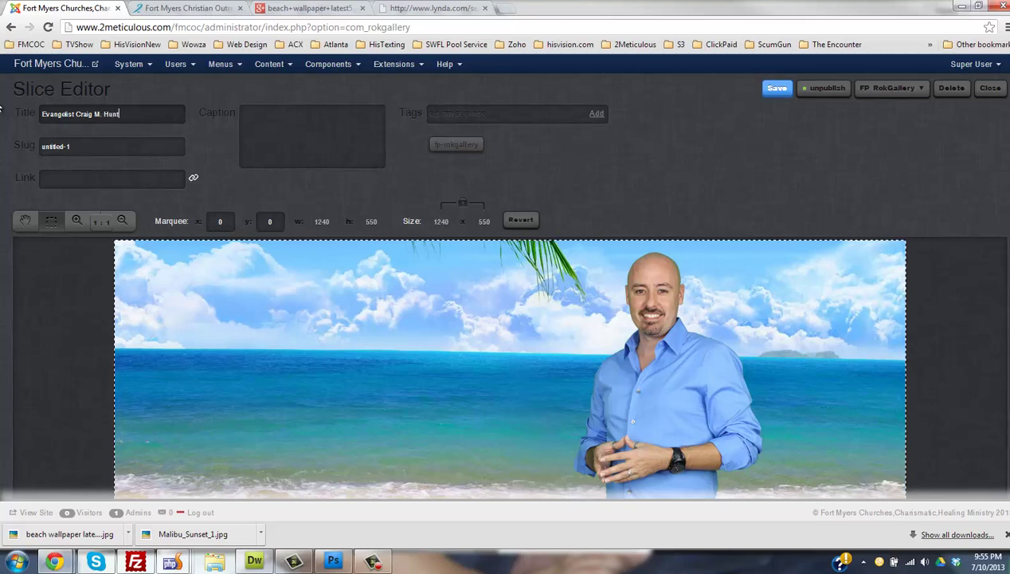
- Set the caption to 'Light Xplosion Ministry presents Deliverance, Healing, and Prosperity.'
left_click(246, 154)
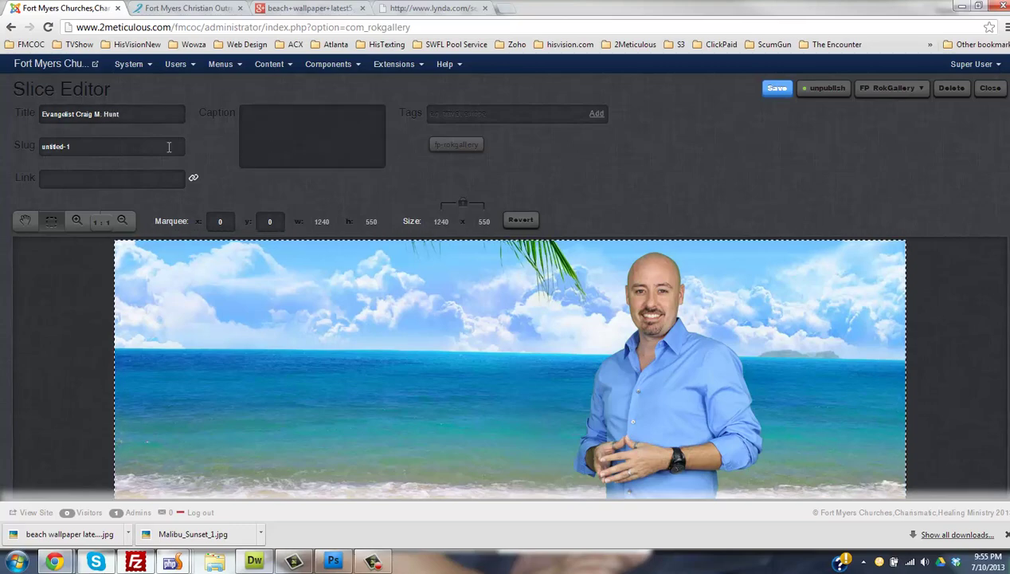
left_click(187, 8)
mouse_move(319, 244)
left_click(237, 251)
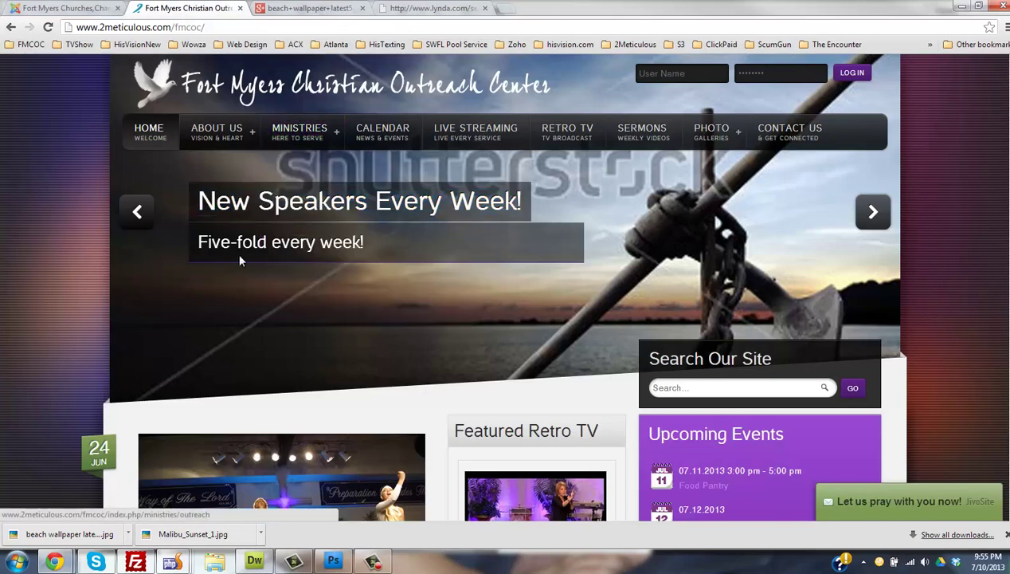
left_click_drag(198, 242, 350, 232)
left_click(80, 8)
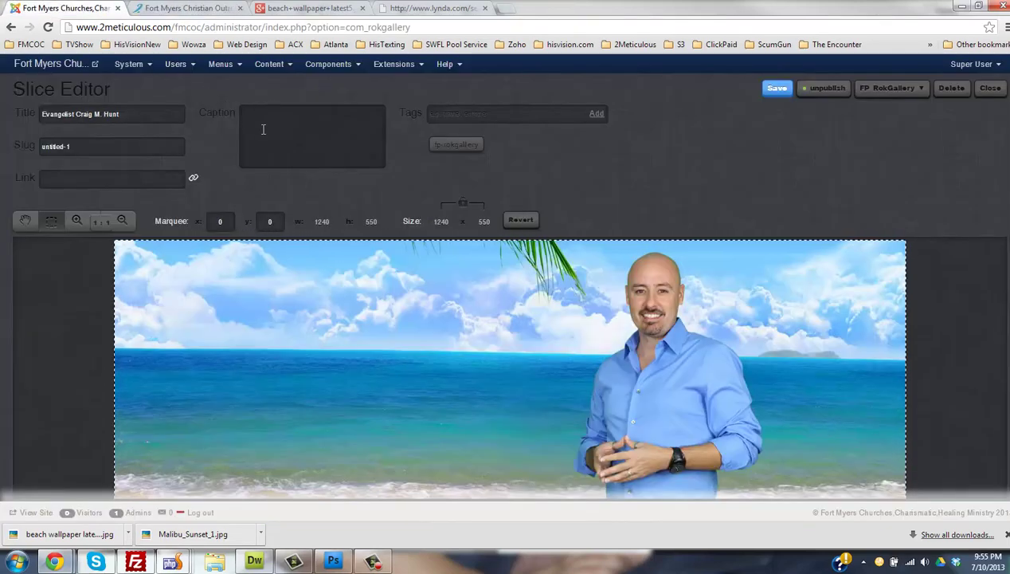
type("Light Xplosion Minist")
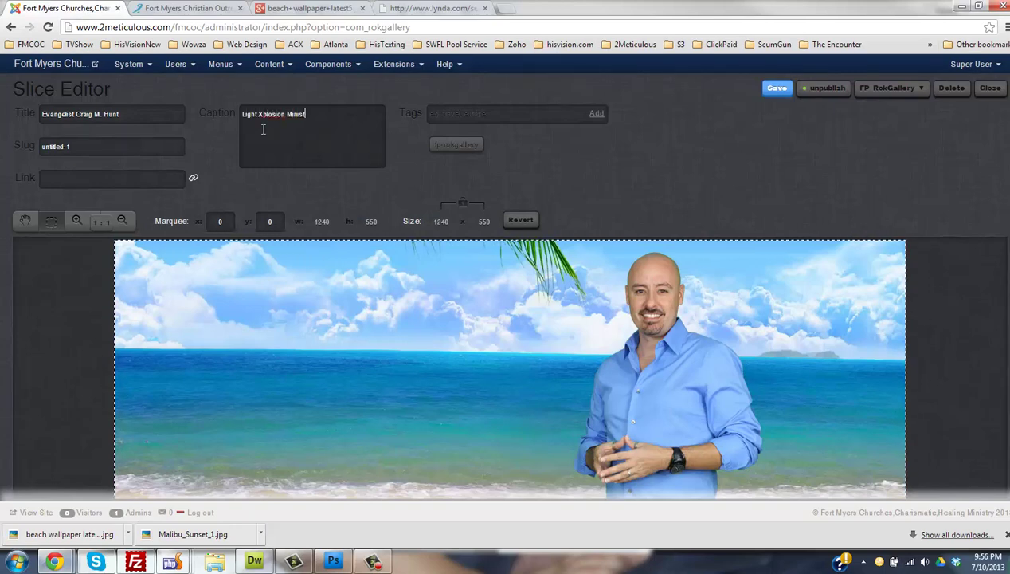
type("ry presents Deliverance")
key("BackSpace")
type("ce")
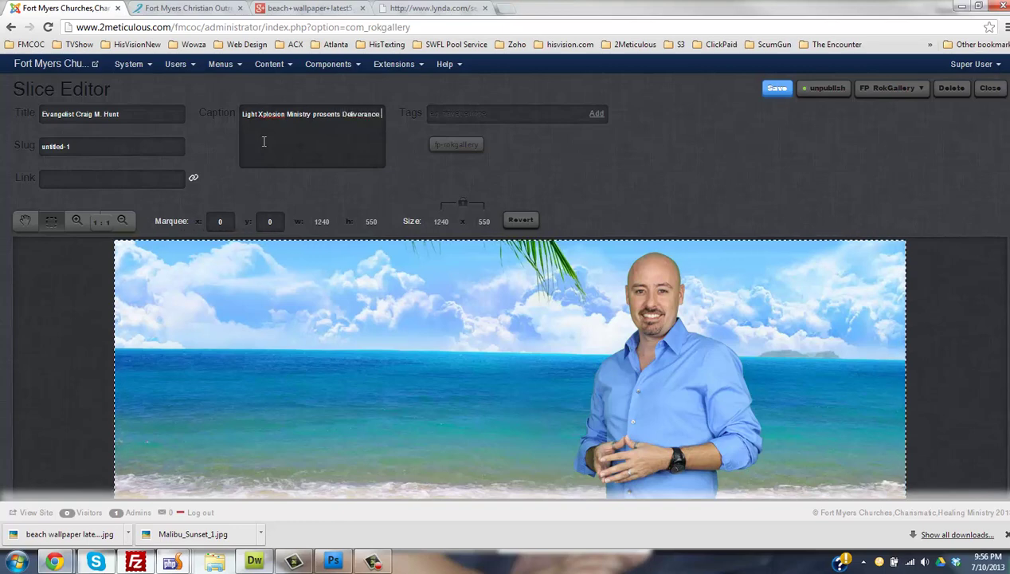
type(", Healing, and")
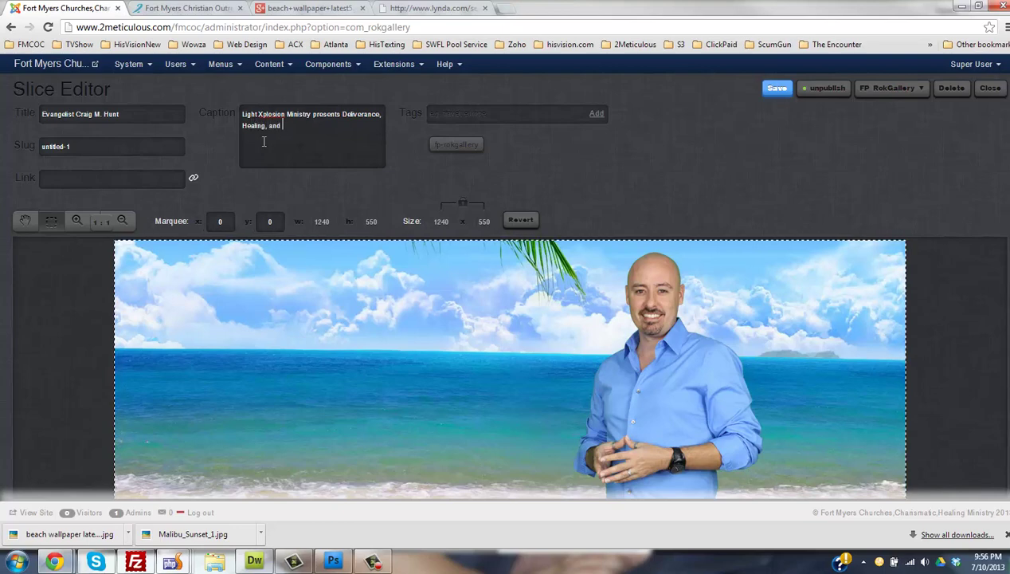
type(" Prosperity.")
- Replace the old untitled-1 slug with the evangelist's first name
triple_click(160, 138)
key("BackSpace")
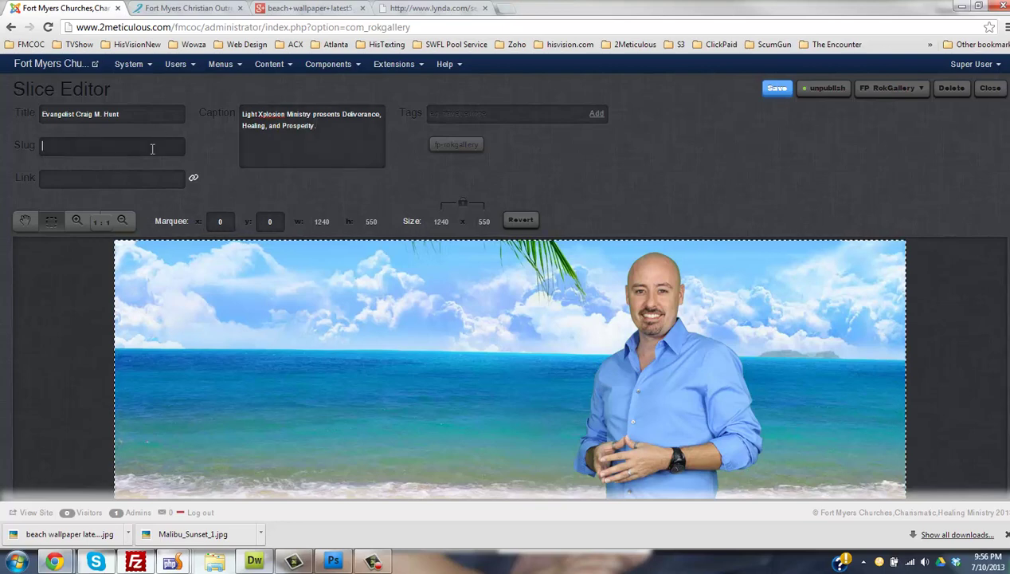
type("craig")
left_click(182, 8)
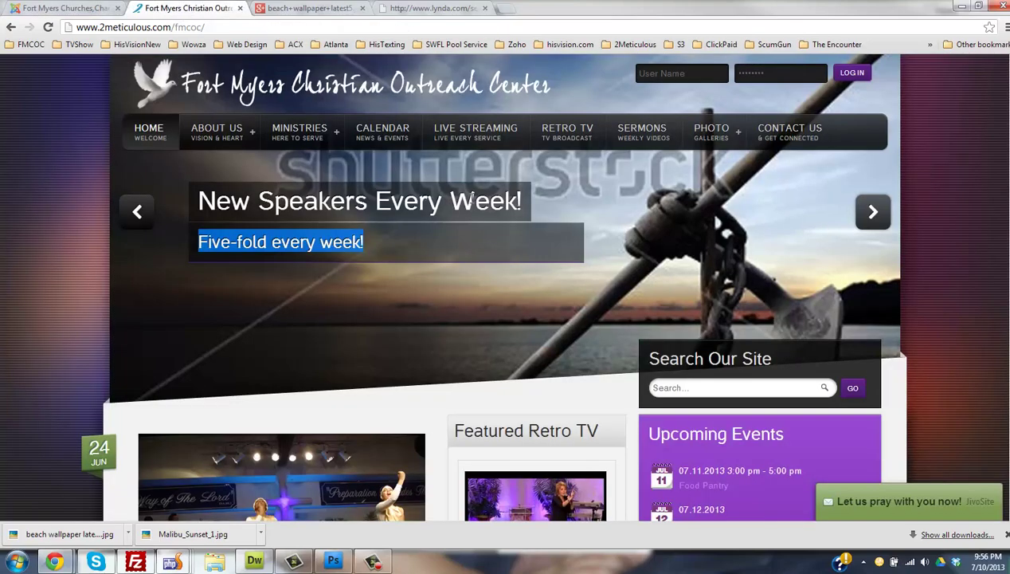
- Clear the selected caption text and open the Keep The Fire Burning sermon page
left_click(261, 222)
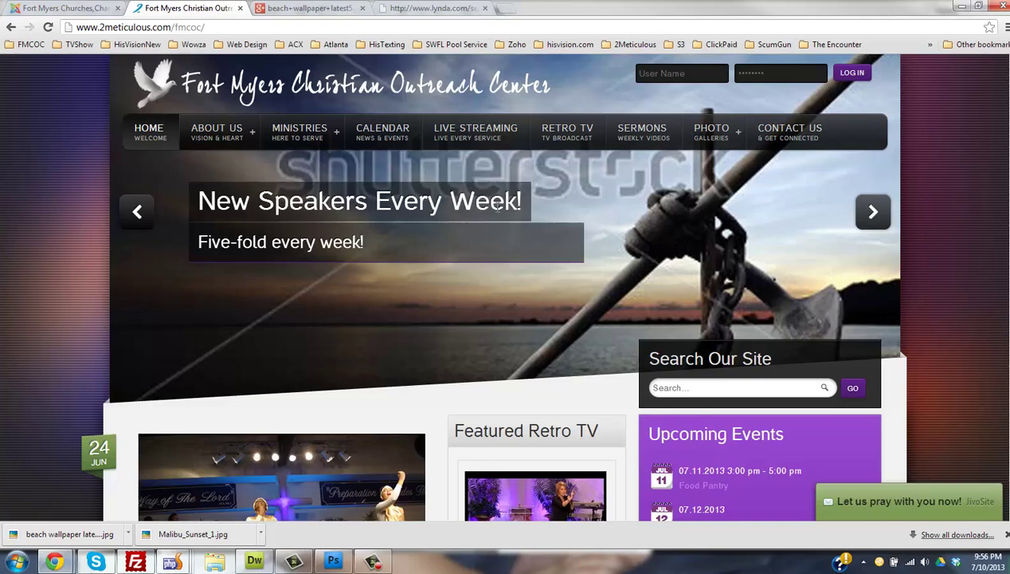
left_click(84, 9)
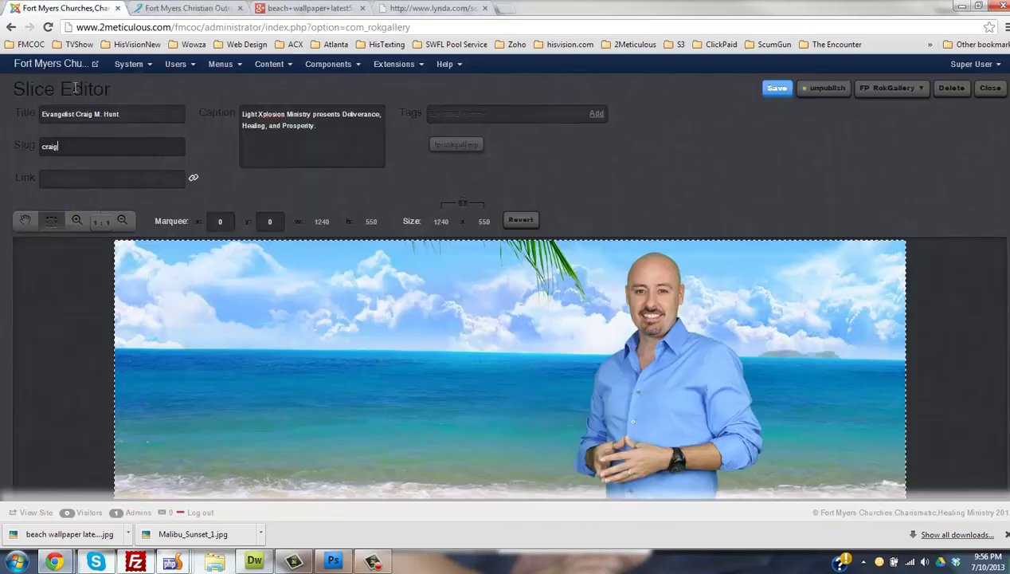
left_click(197, 10)
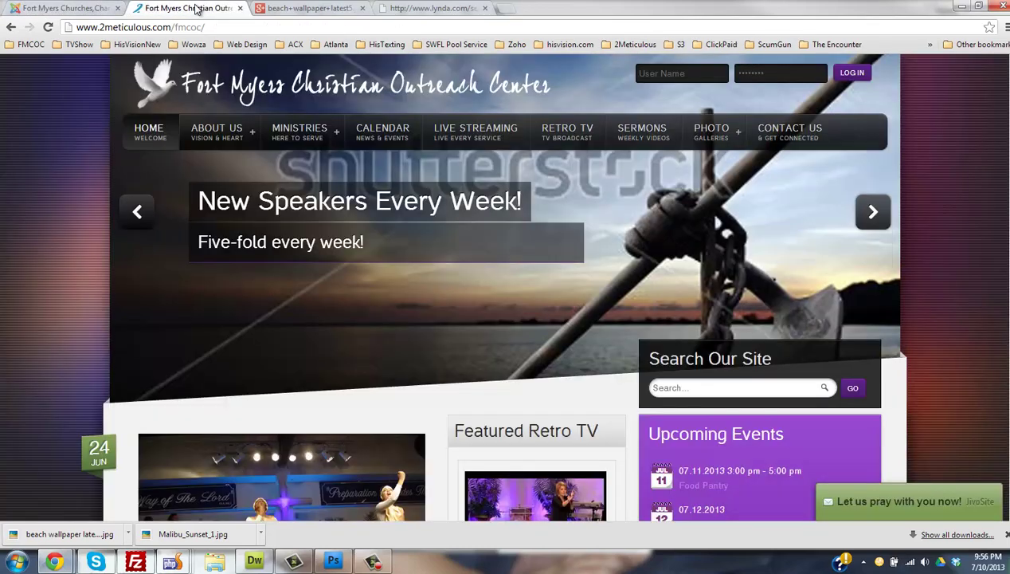
mouse_move(322, 143)
mouse_move(319, 175)
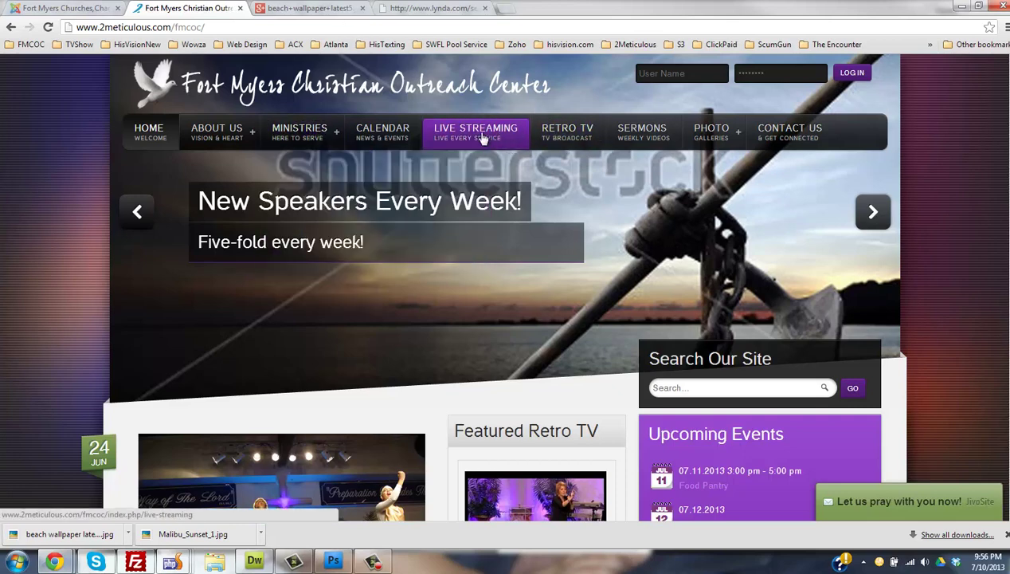
left_click(642, 132)
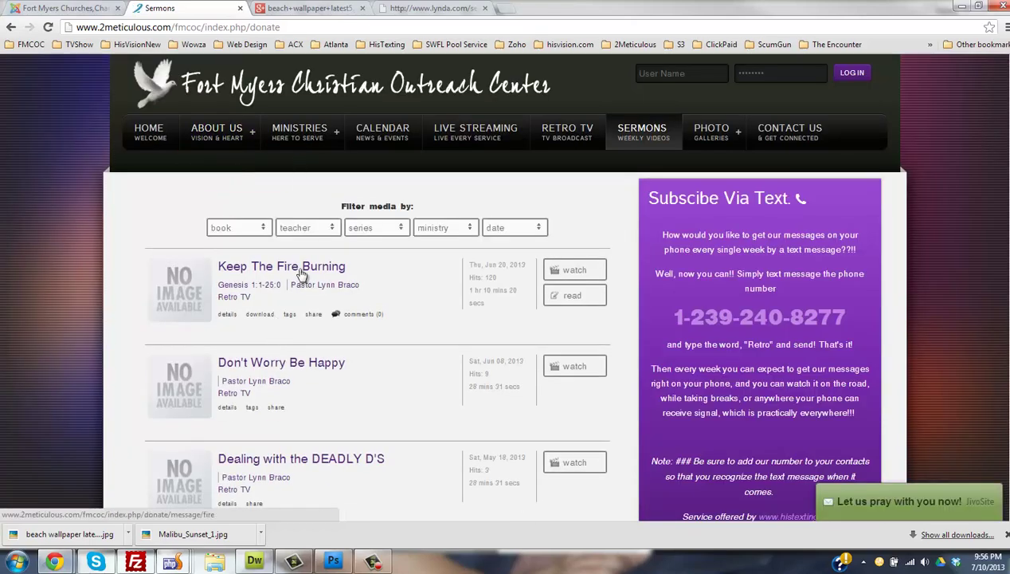
left_click(303, 274)
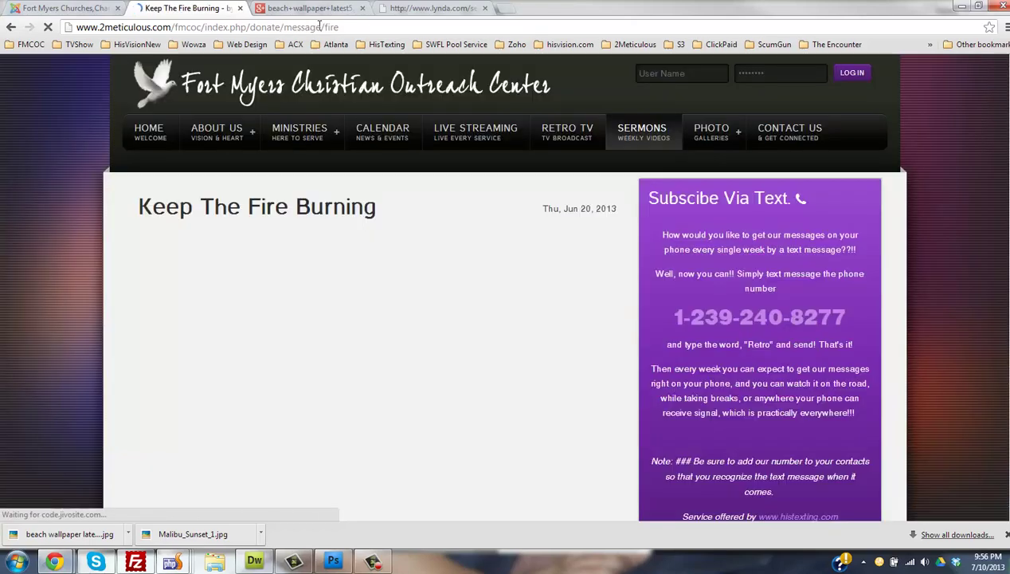
- Select the sermon page's path in the address bar for the slide link
left_click_drag(320, 26, 4, 28)
left_click_drag(202, 27, 381, 39)
key("End")
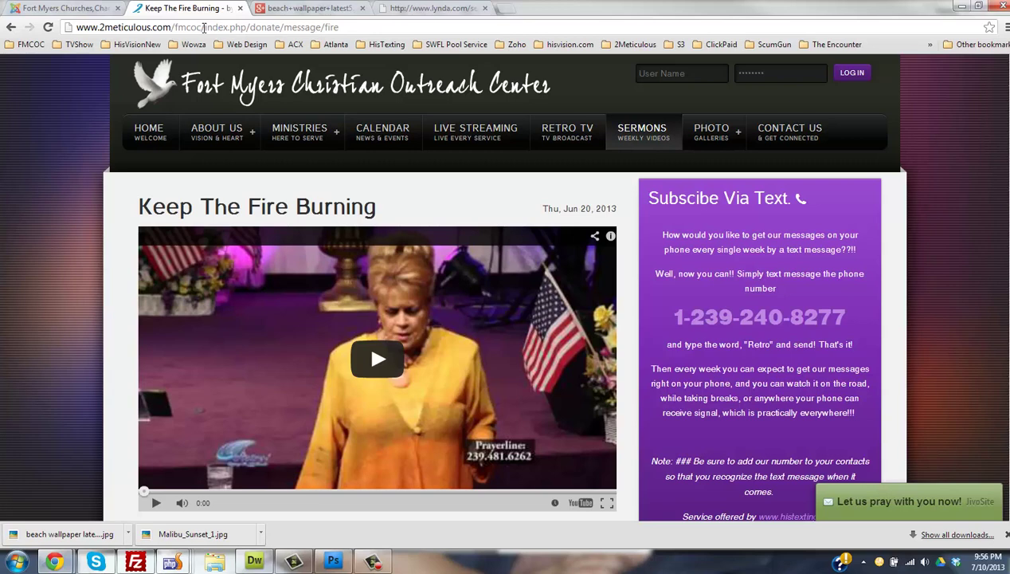
left_click_drag(204, 27, 353, 27)
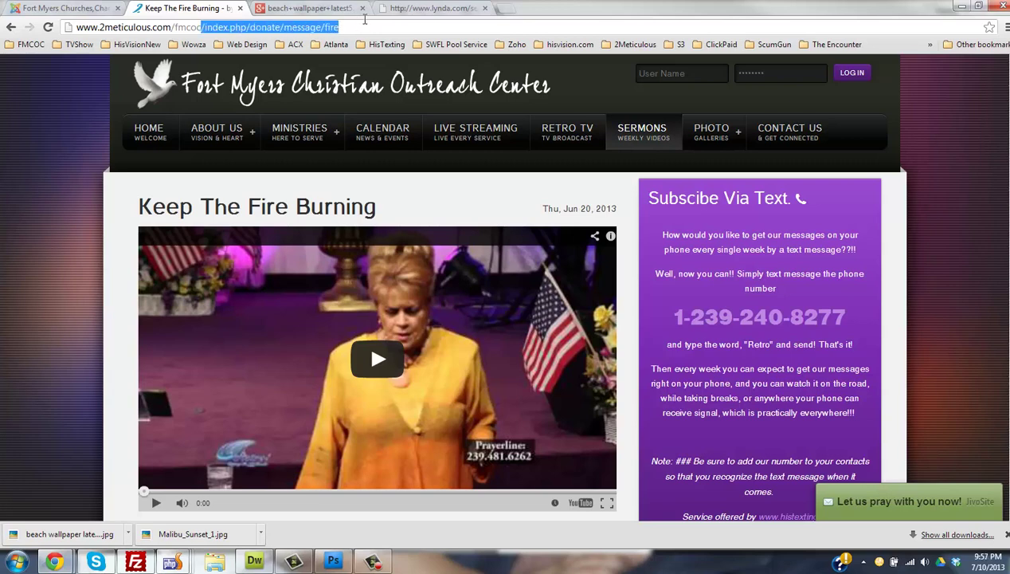
left_click(214, 27)
left_click_drag(206, 27, 421, 28)
key("ctrl+c")
left_click(60, 8)
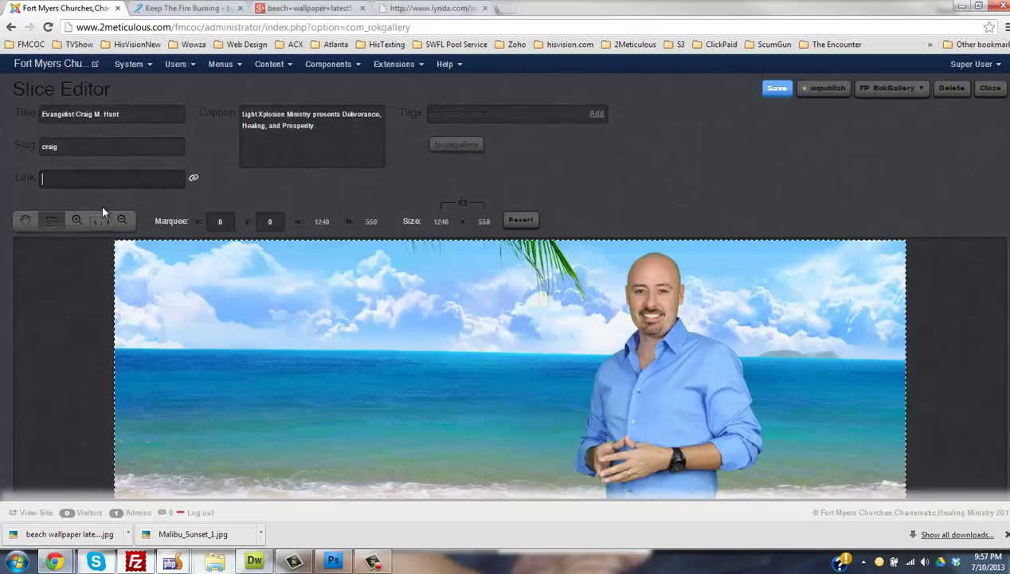
- Paste the sermon address into the slice's Link field and select the partial tag text
left_click(109, 177)
key("ctrl+v")
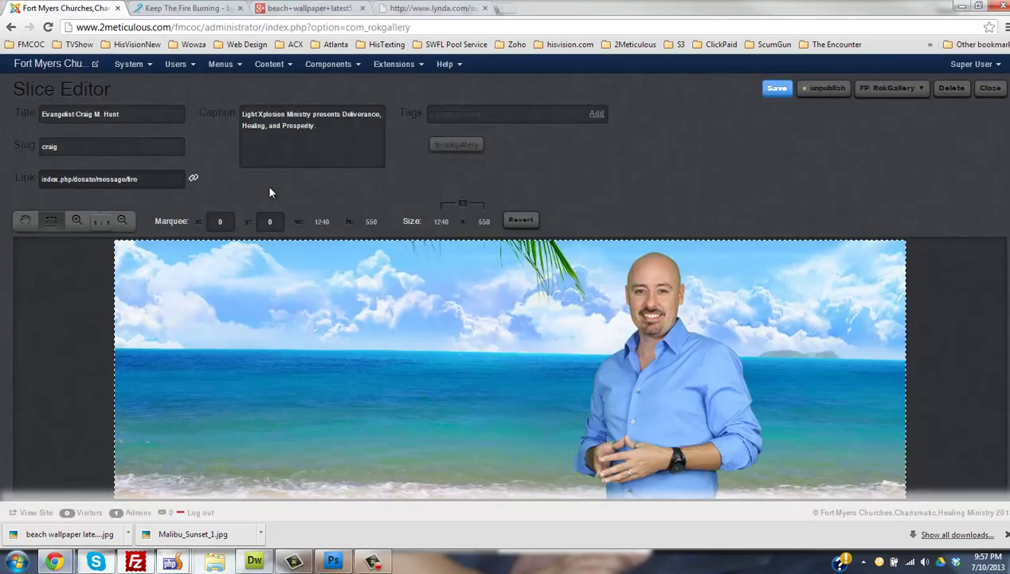
left_click(458, 116)
type("fp")
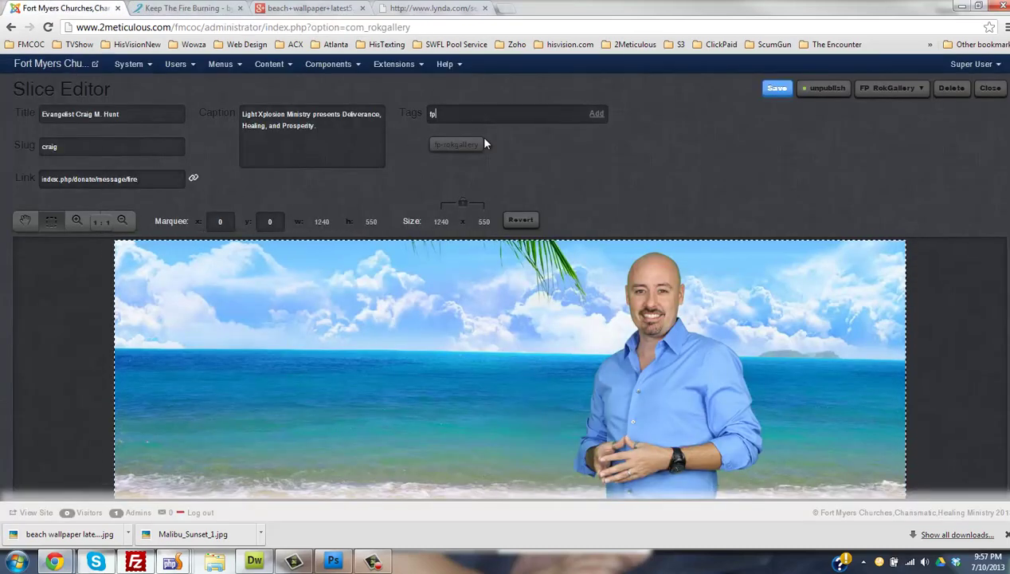
type("-rokgaller")
triple_click(491, 112)
- Keep the slice in FP RokGallery, toggle its published state, and save it
left_click(892, 89)
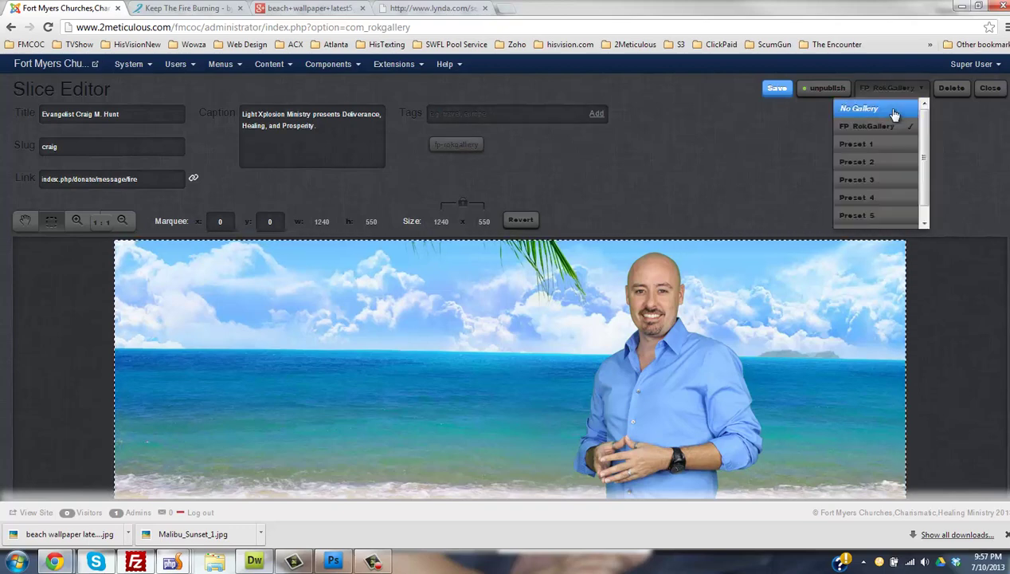
left_click(884, 125)
left_click(894, 92)
left_click(894, 92)
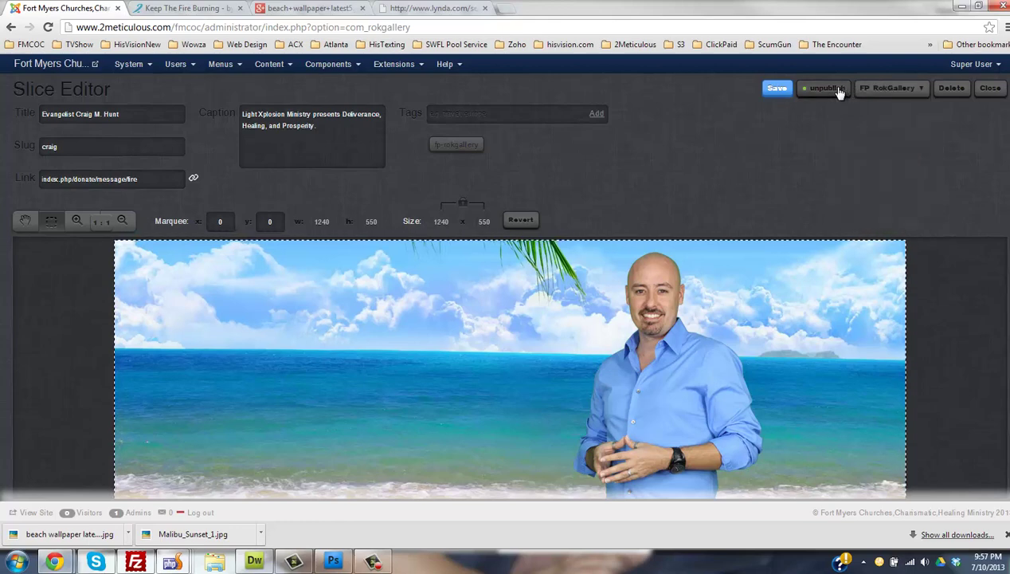
left_click(824, 90)
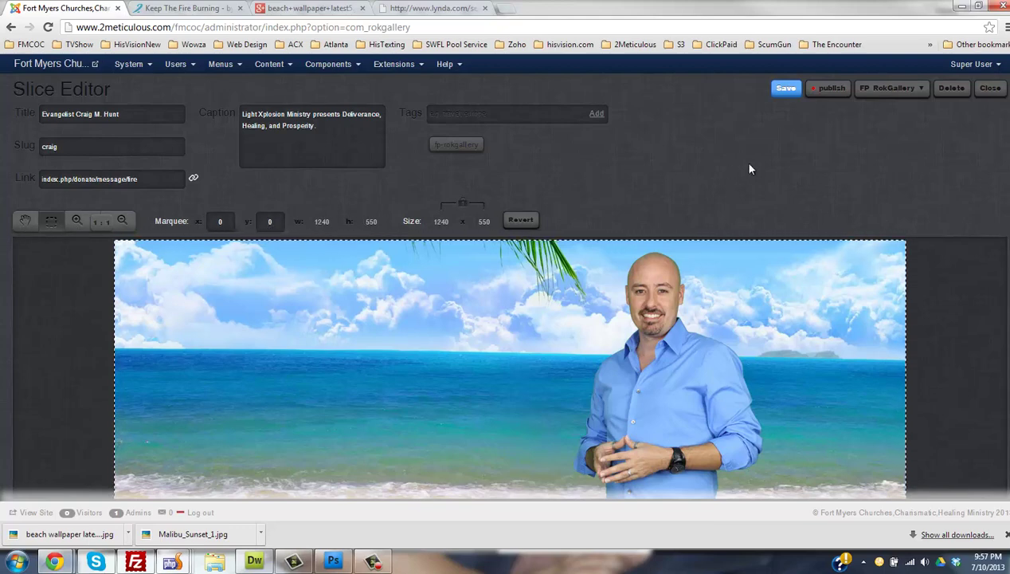
left_click(908, 89)
left_click(919, 94)
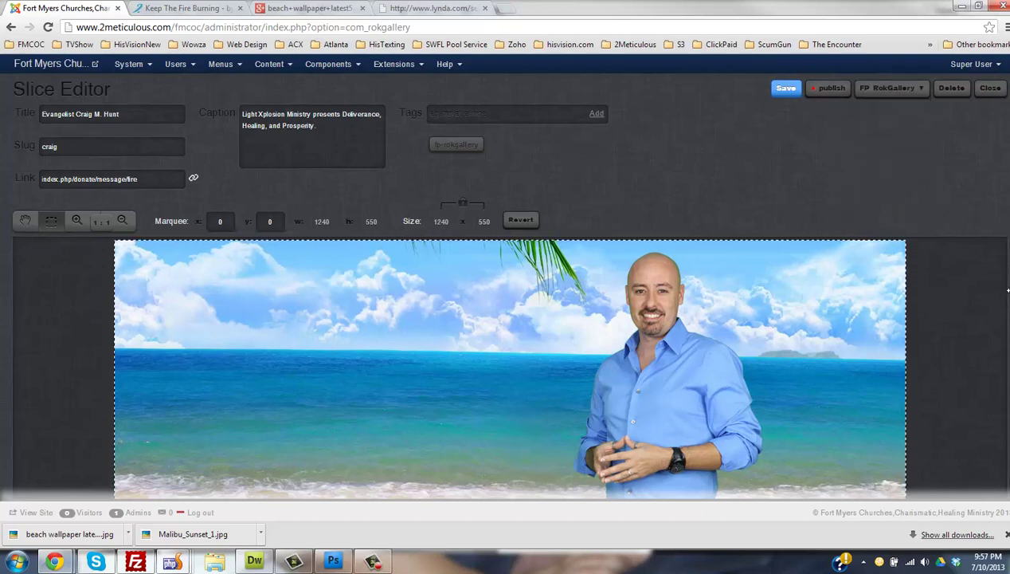
scroll(1007, 292, "down", 2)
scroll(1007, 251, "up", 1)
scroll(1007, 251, "up", 1)
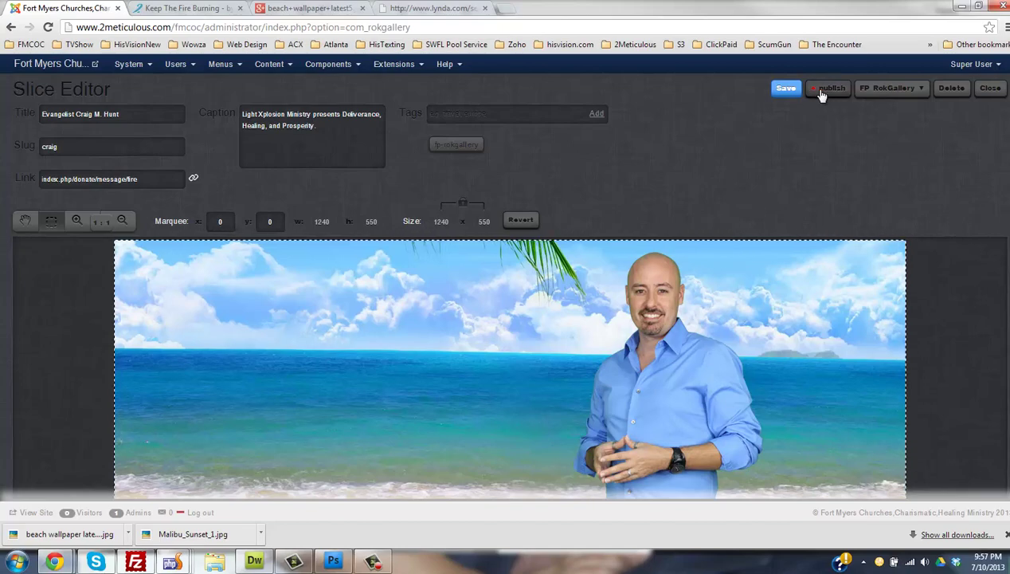
left_click(788, 89)
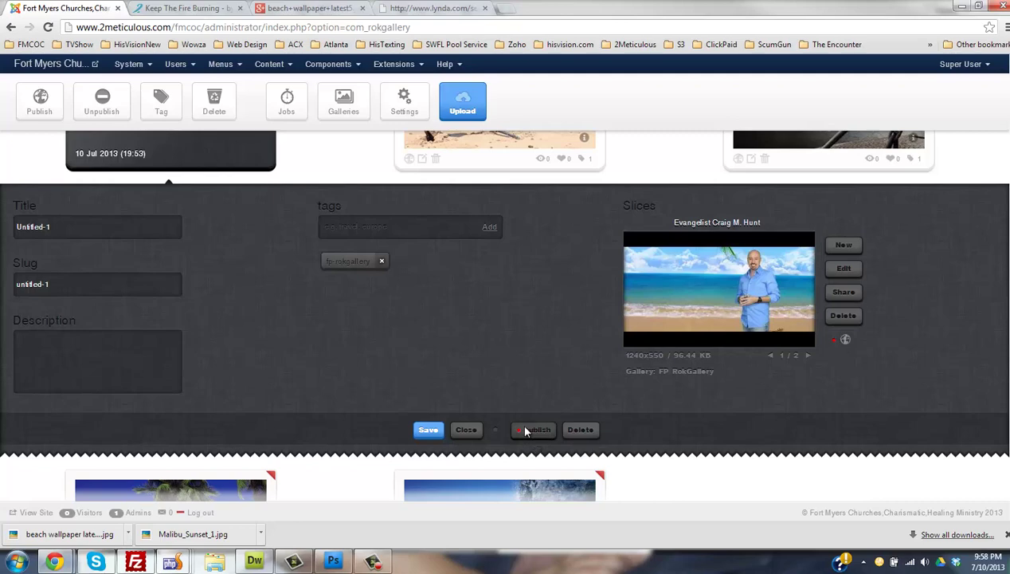
- Publish the banner item with the evangelist's title and a short slug, then save and close it
left_click(525, 431)
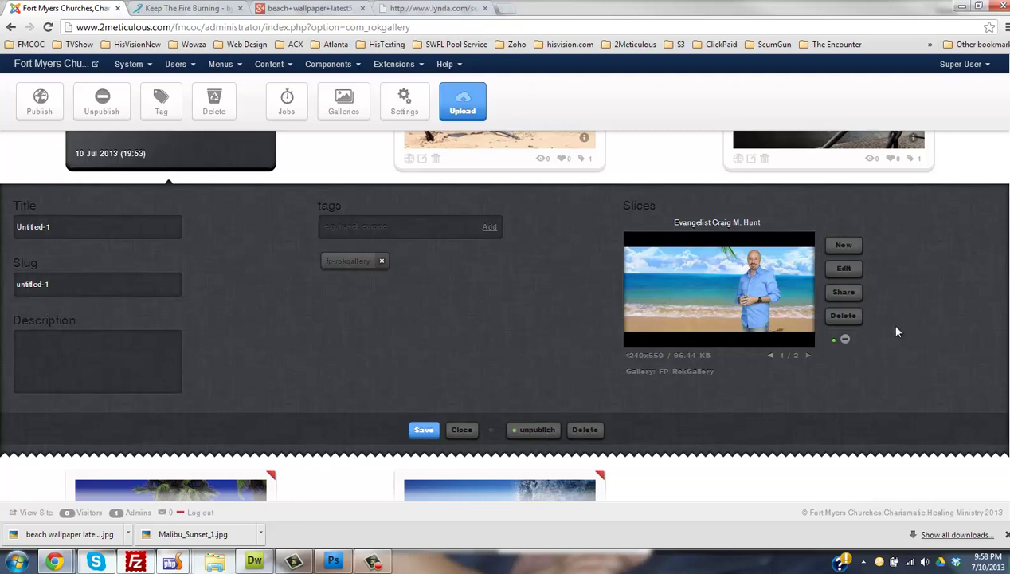
left_click(423, 430)
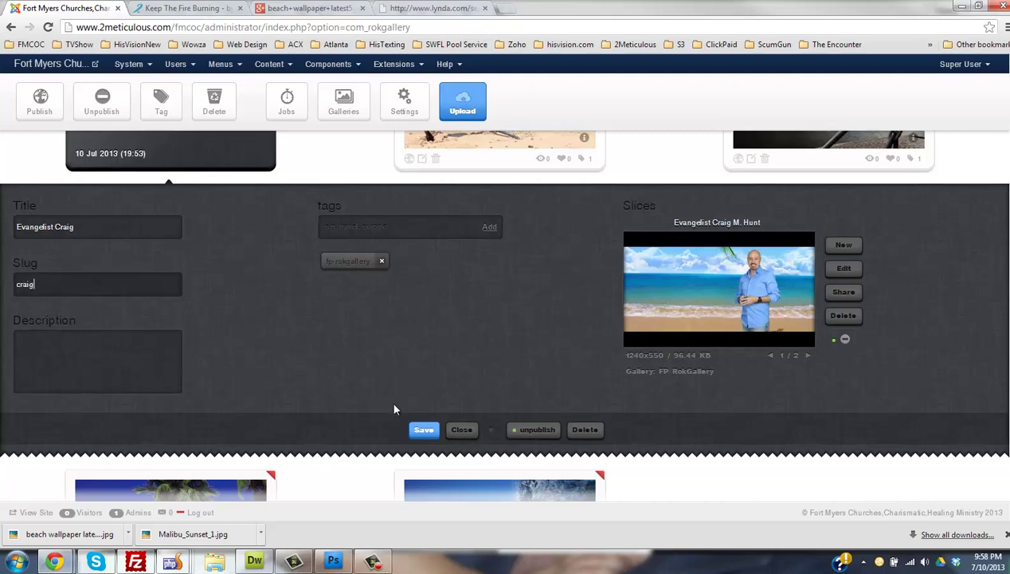
left_click(425, 431)
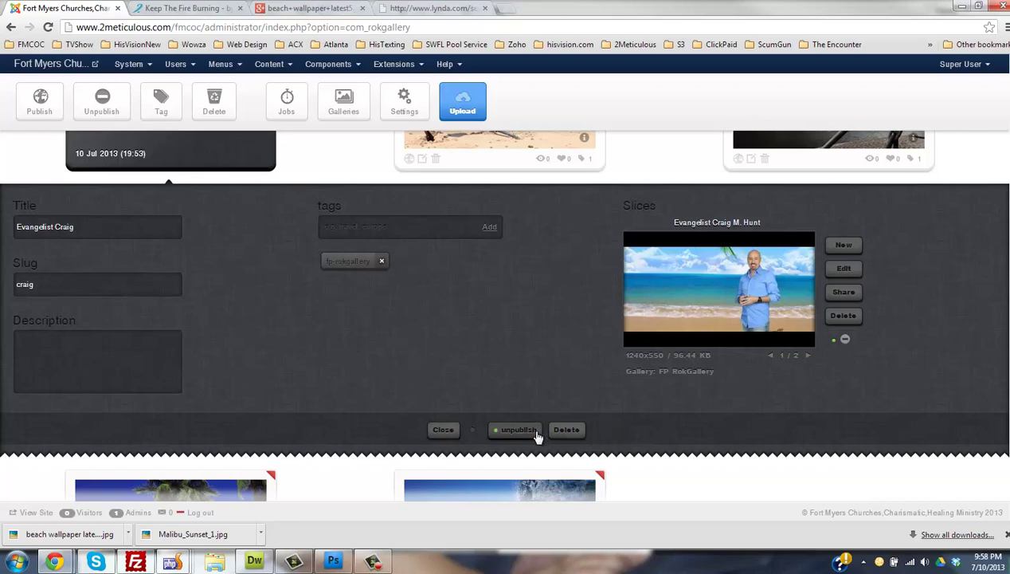
left_click(444, 431)
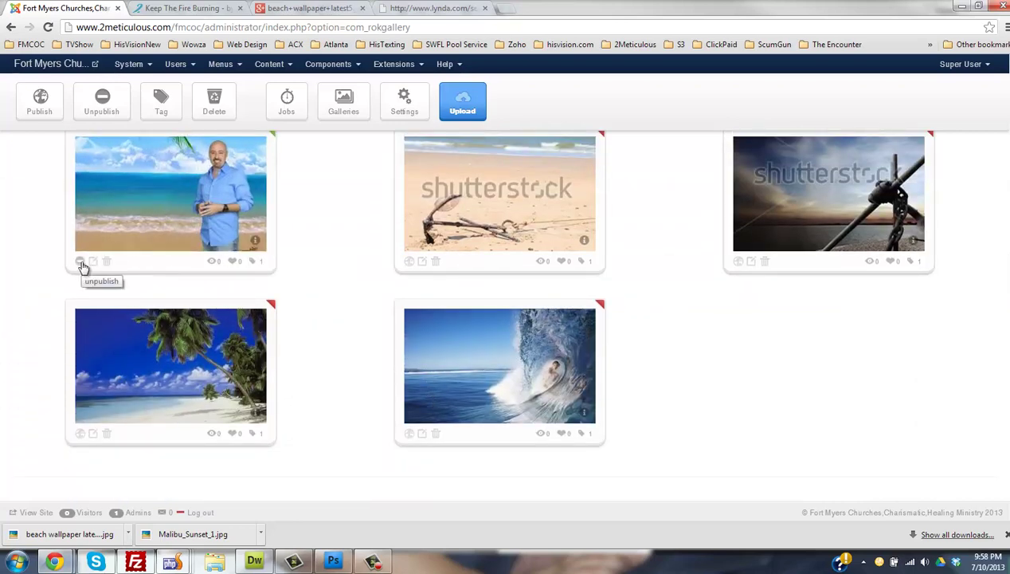
- Reload the live church homepage to check the new slide
left_click(222, 14)
key("F5")
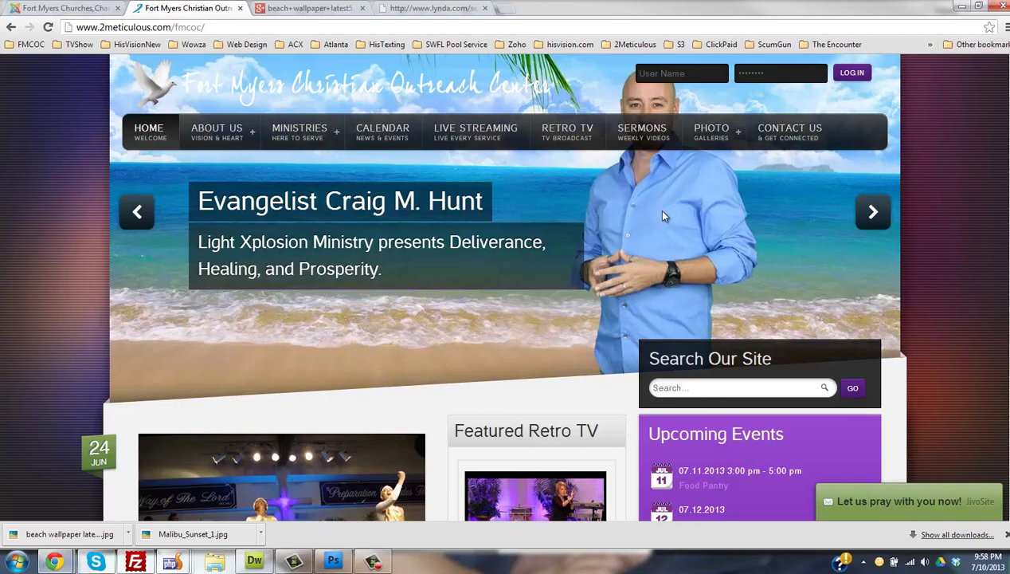
left_click(333, 561)
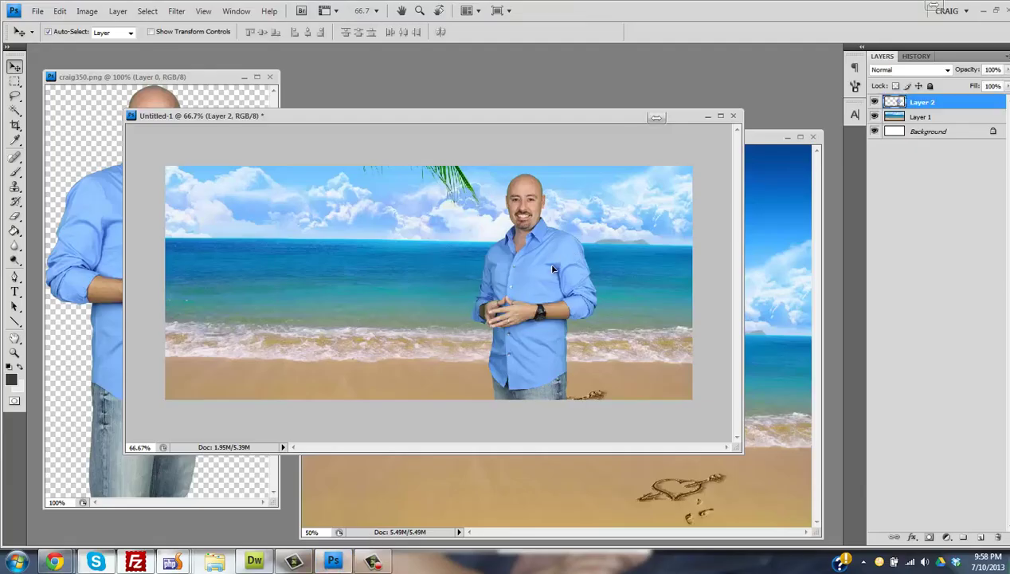
- Move the man lower and export the banner as a JPEG over the beach wallpaper file
left_click_drag(553, 269, 559, 303)
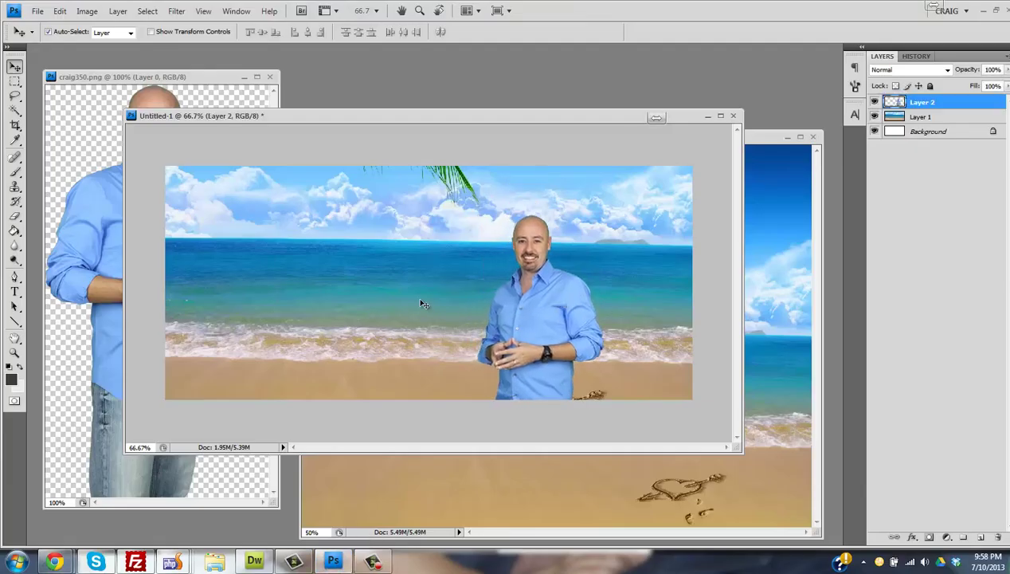
key("ctrl+alt+shift+s")
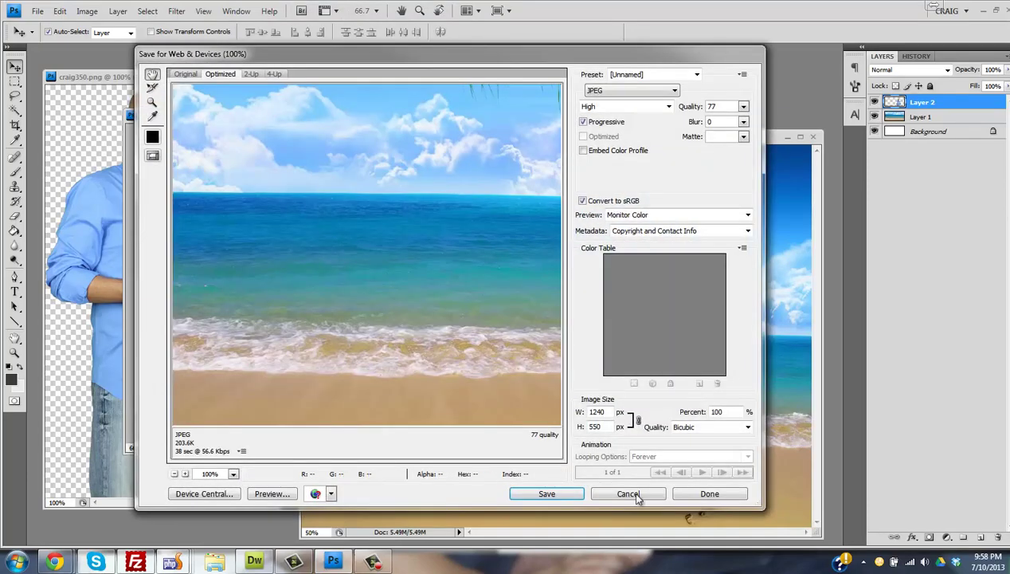
left_click(545, 494)
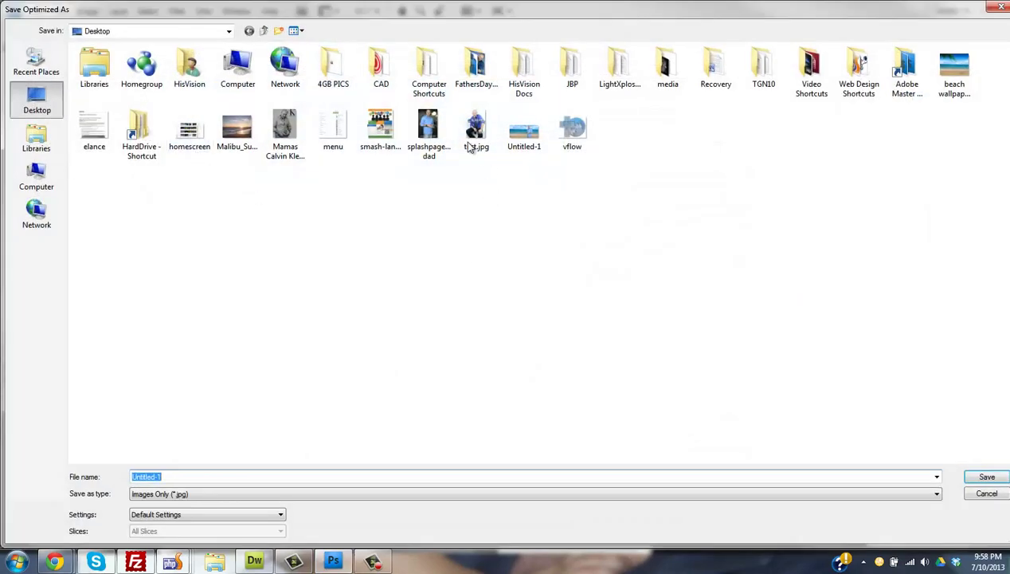
left_click(429, 131)
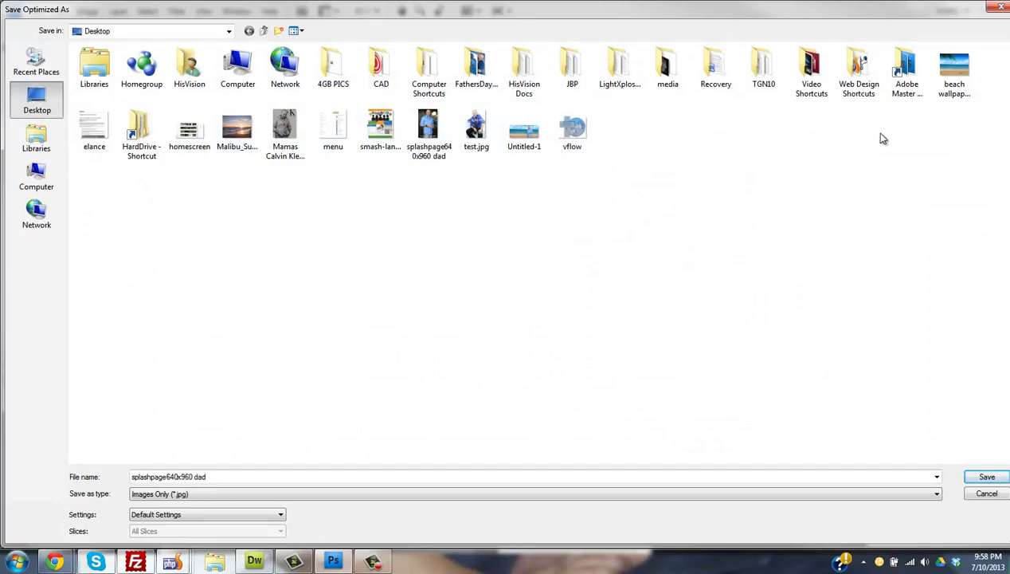
double_click(952, 84)
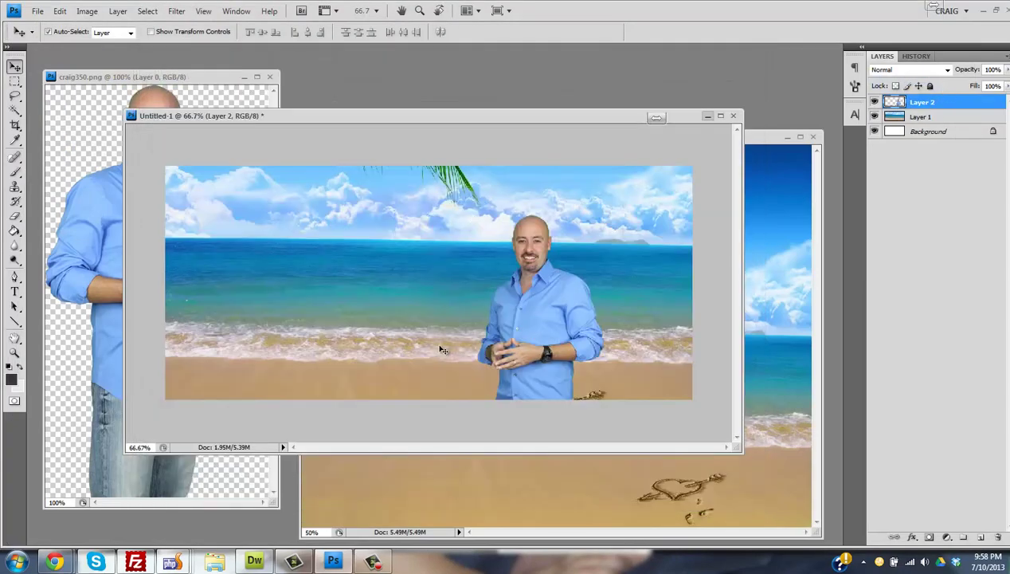
- Return to the RokGallery admin page in the browser
mouse_move(52, 560)
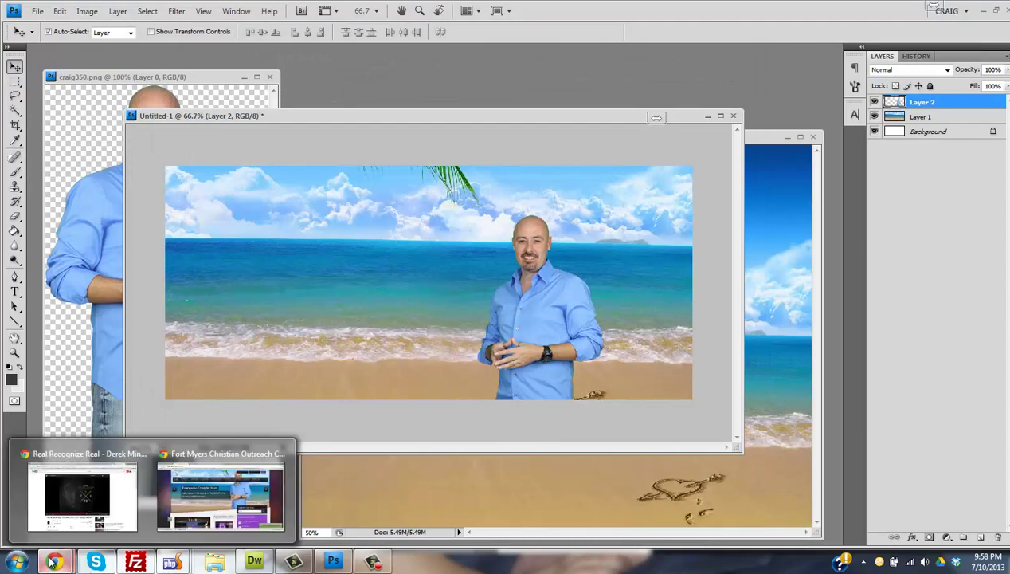
left_click(193, 500)
left_click(64, 7)
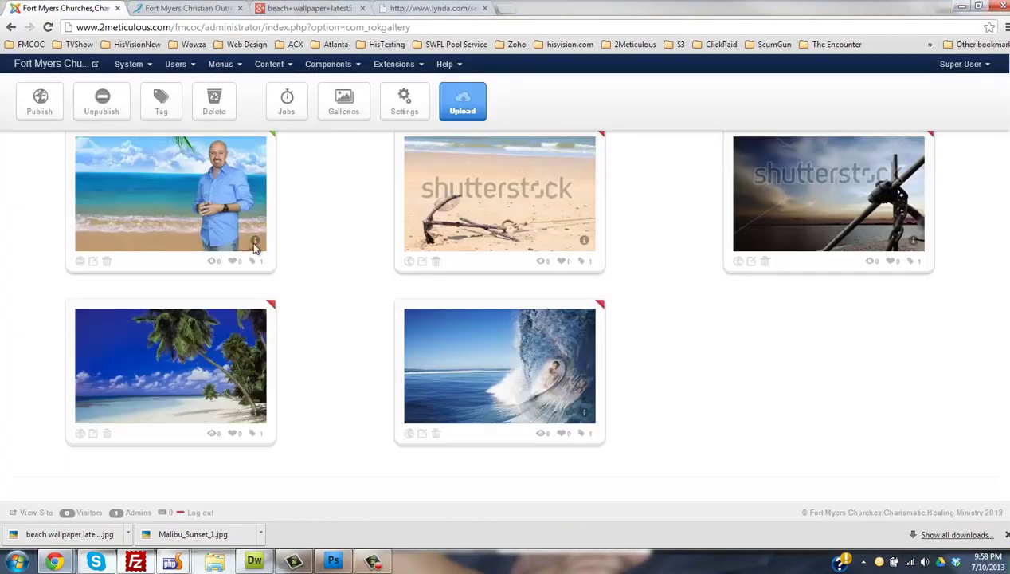
left_click(93, 261)
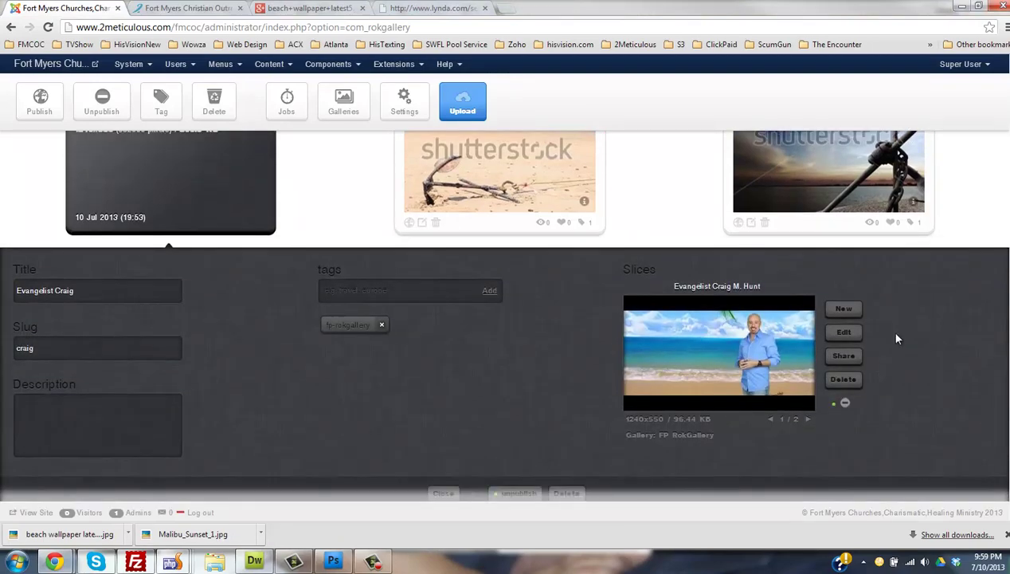
left_click(844, 310)
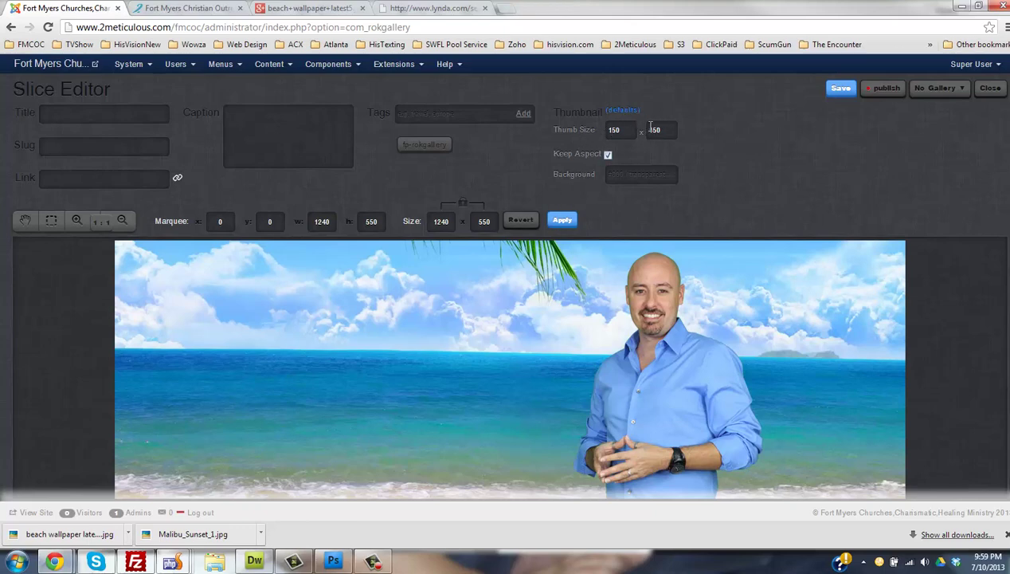
left_click(991, 88)
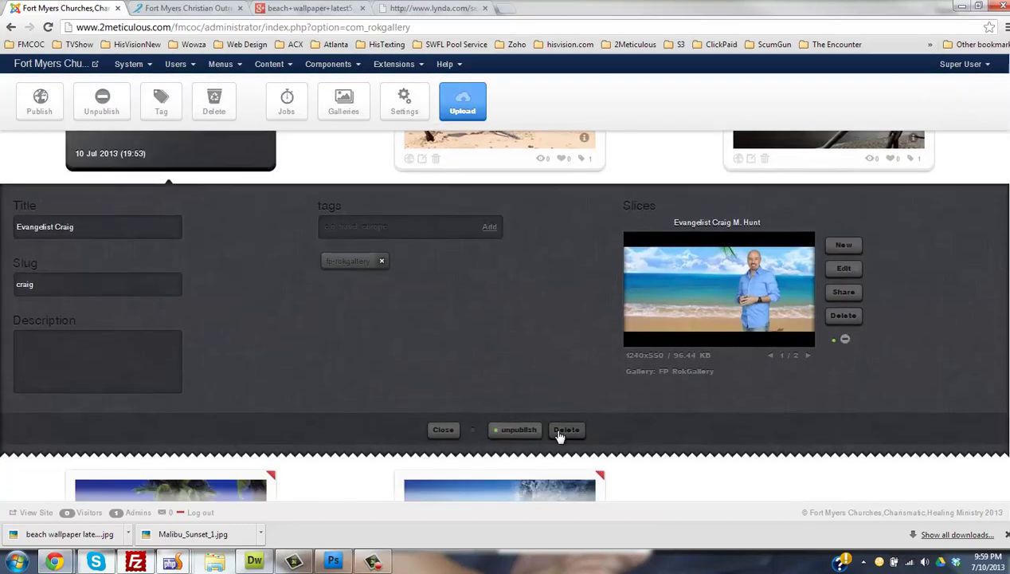
left_click(448, 430)
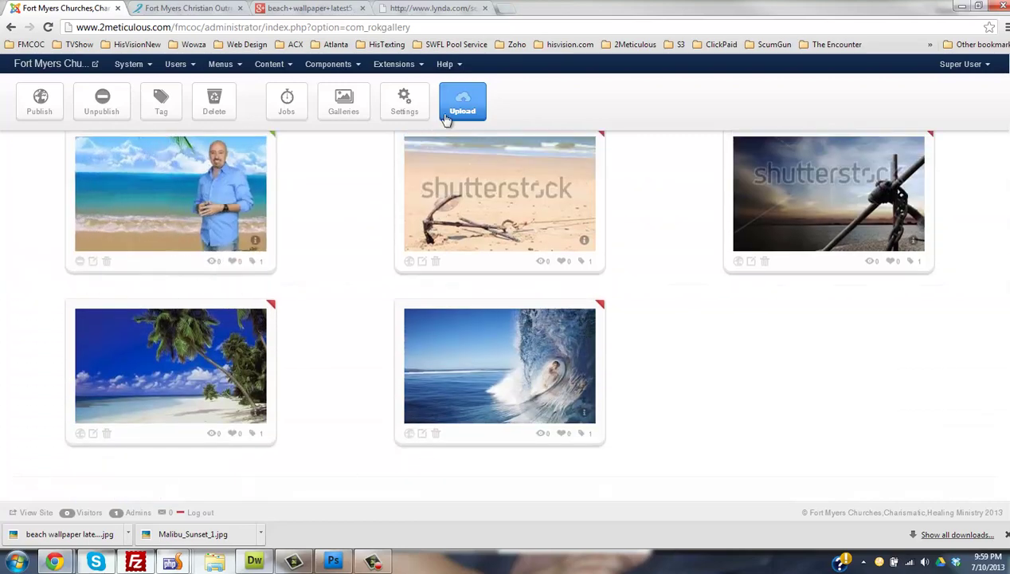
- Upload beach-wallpaper-latest5 to RokGallery and close the Files Upload window
left_click(446, 112)
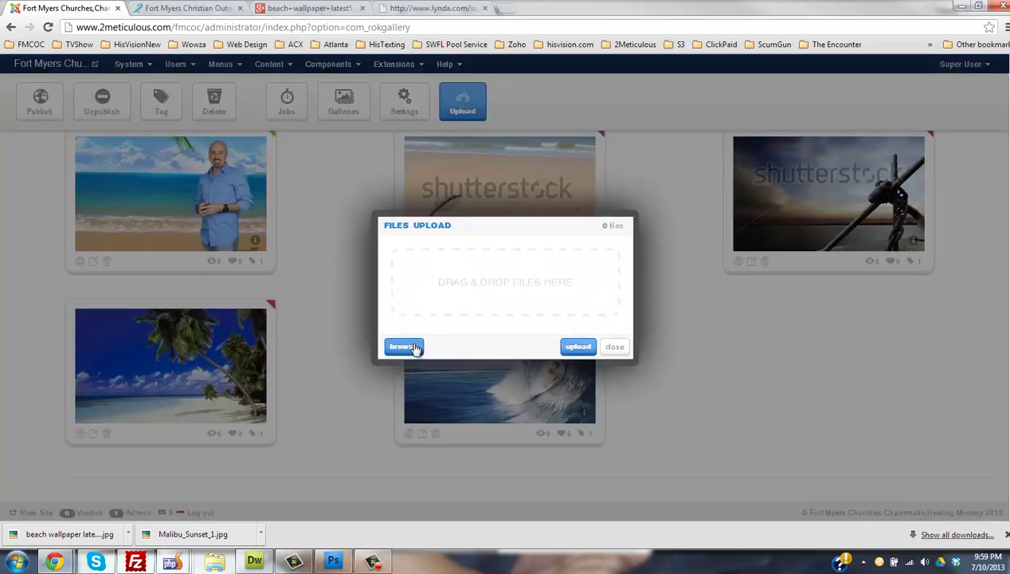
left_click(414, 348)
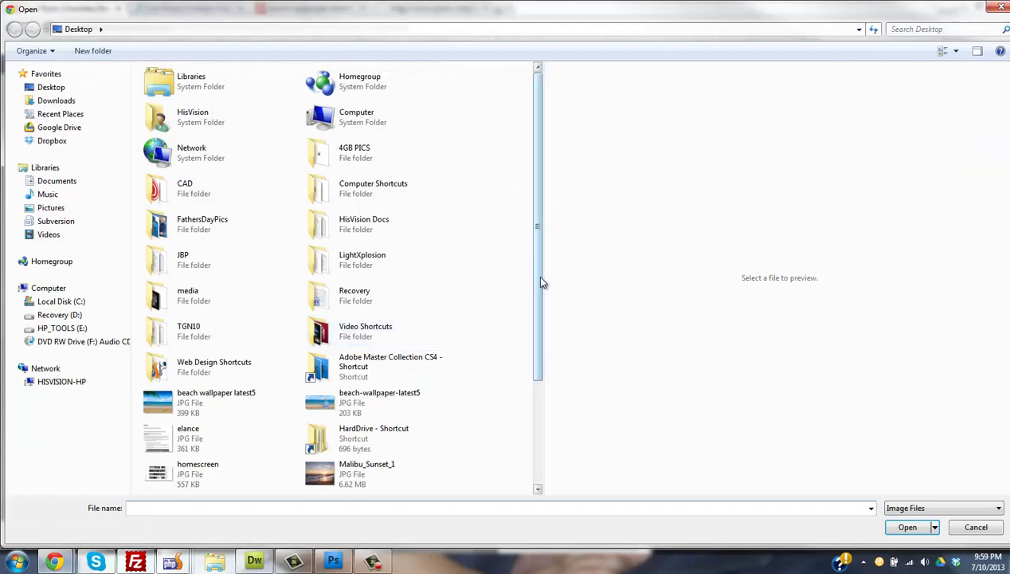
left_click_drag(540, 282, 530, 384)
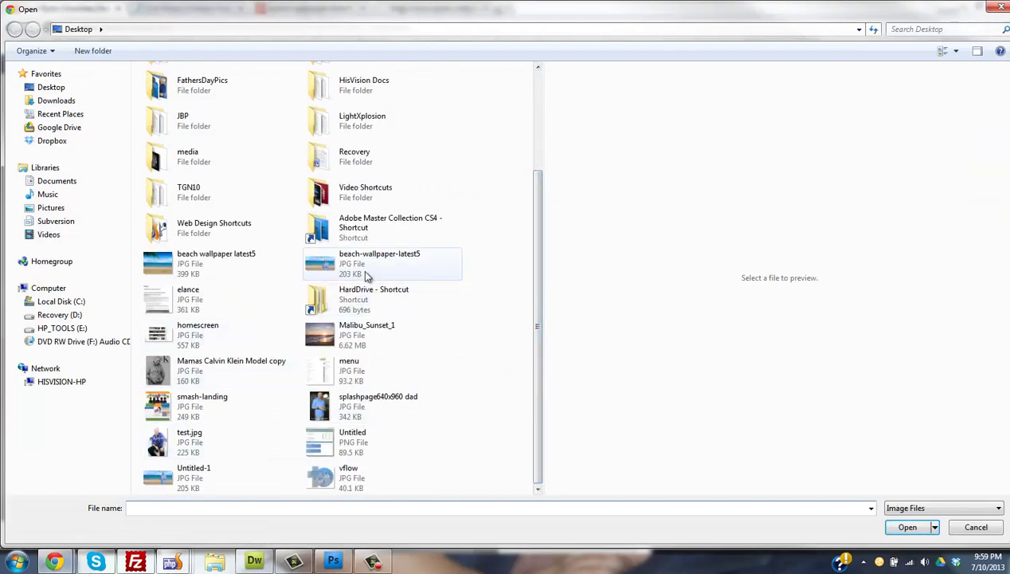
double_click(366, 275)
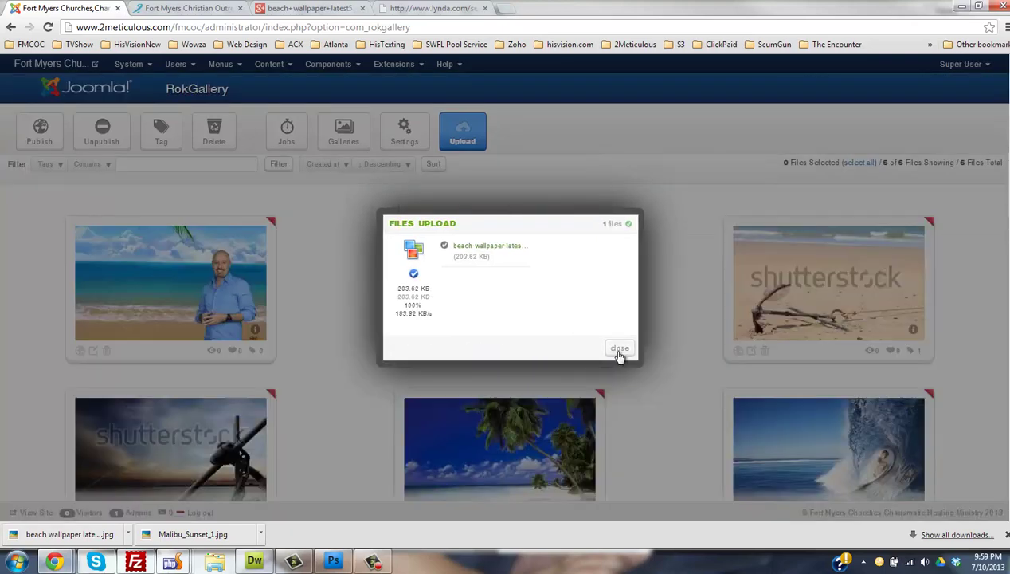
left_click(615, 349)
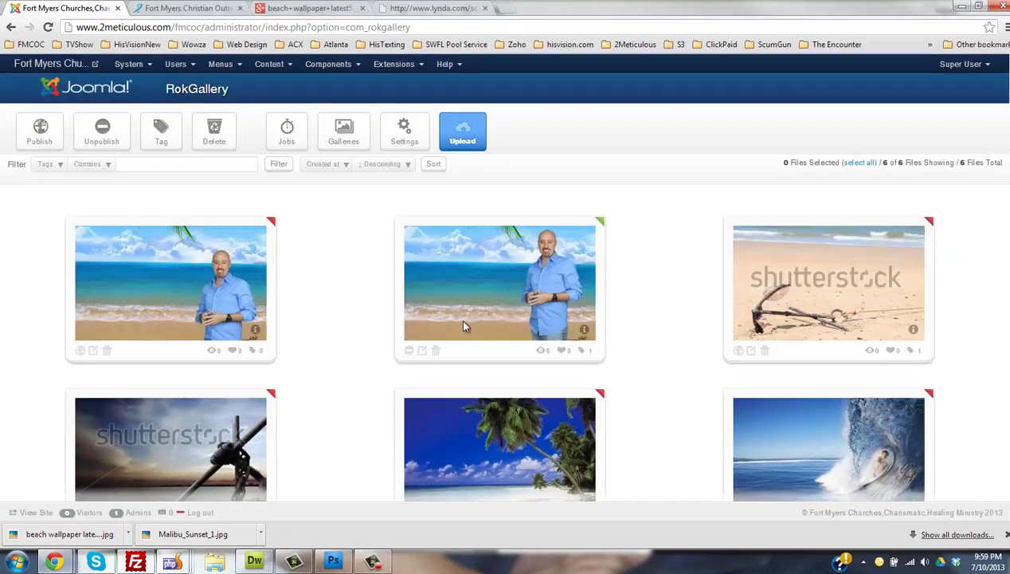
- Tag the beach-wallpaper-latest5 image fp-rokgallery and start a new slice of it
left_click(89, 351)
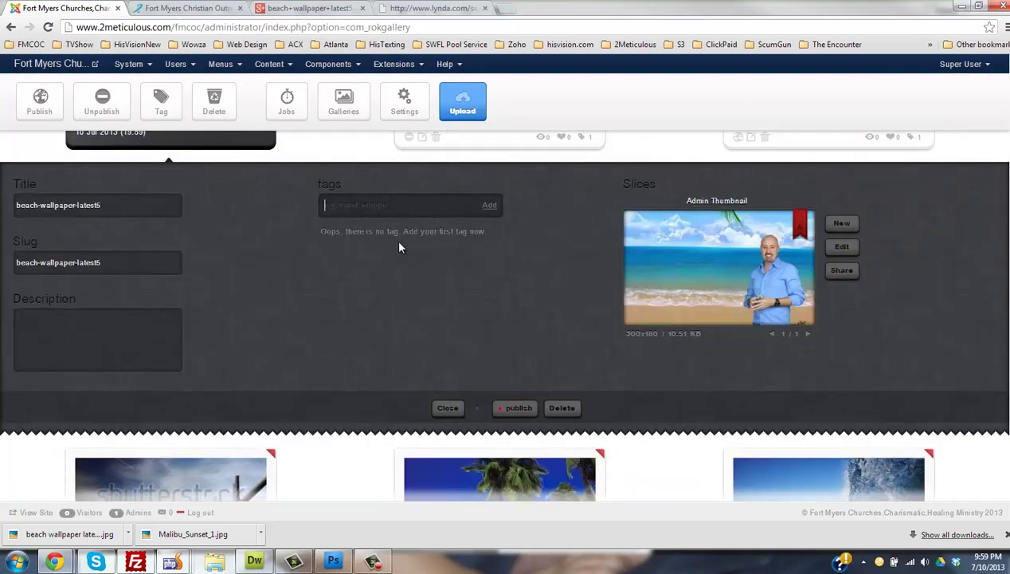
type("fp-rokgallery")
left_click(487, 210)
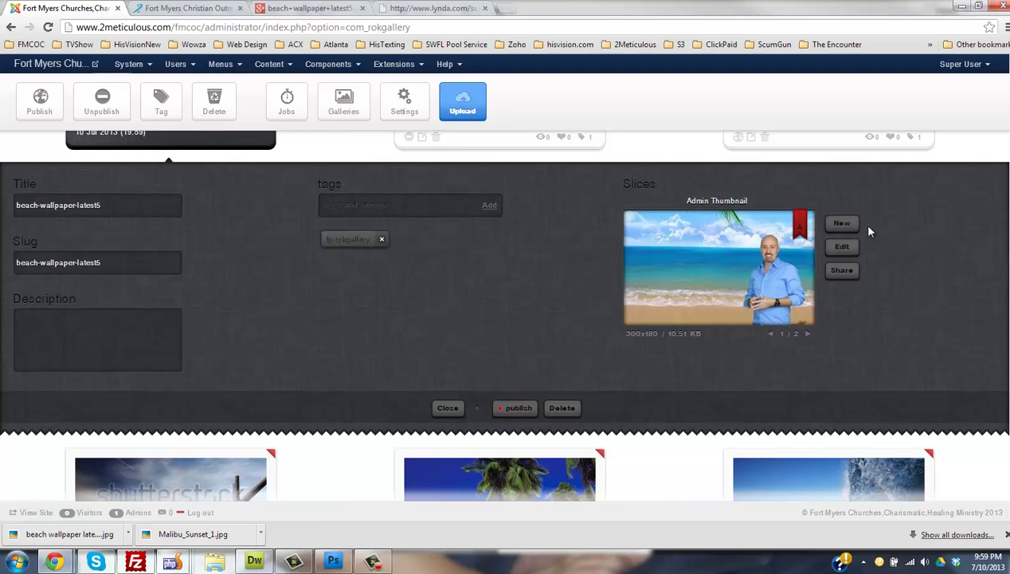
left_click(841, 225)
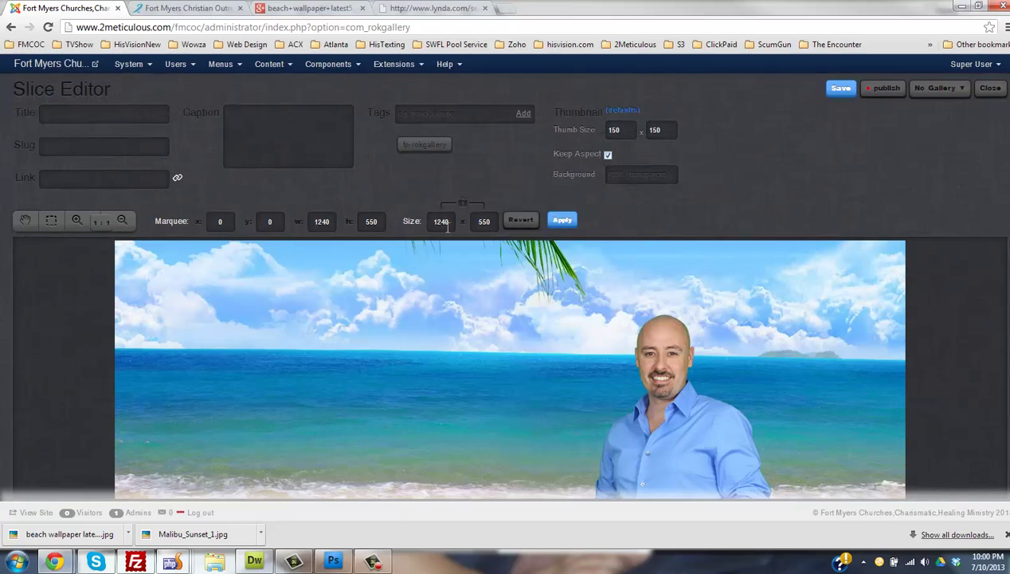
- Apply the full 1240×550 area and paste the homepage slider's title into the slice Title
left_click(564, 221)
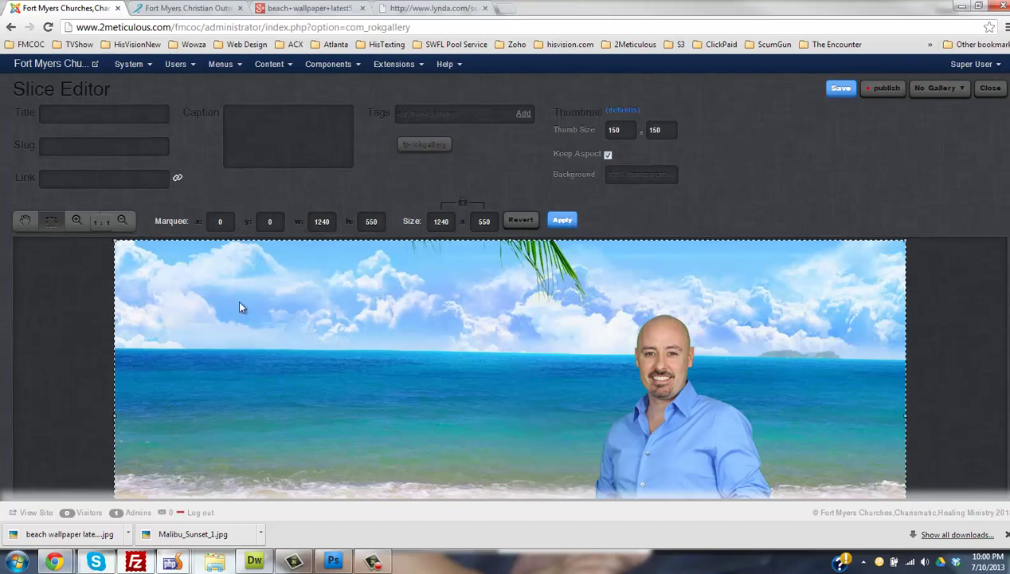
left_click(104, 114)
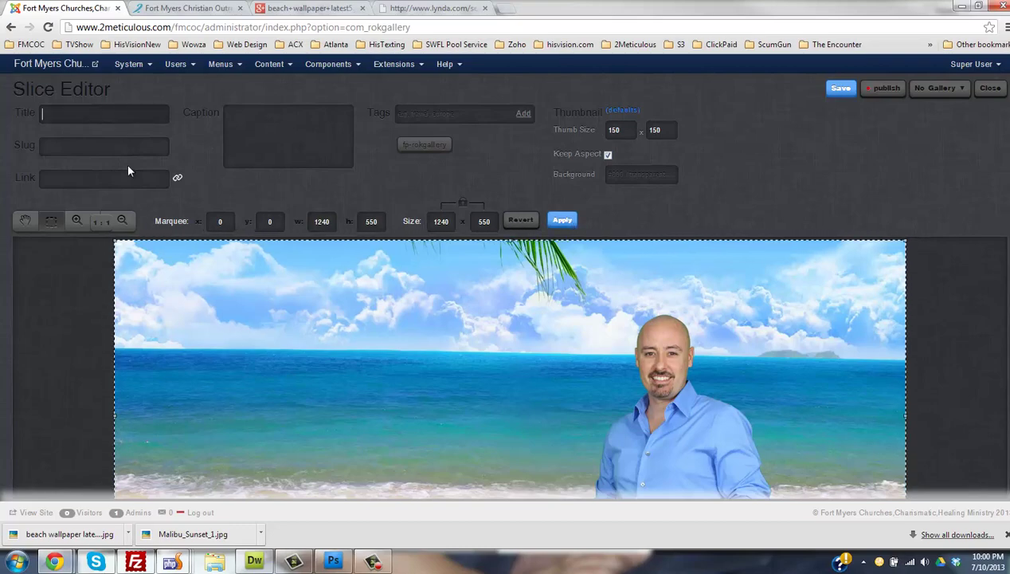
left_click(201, 9)
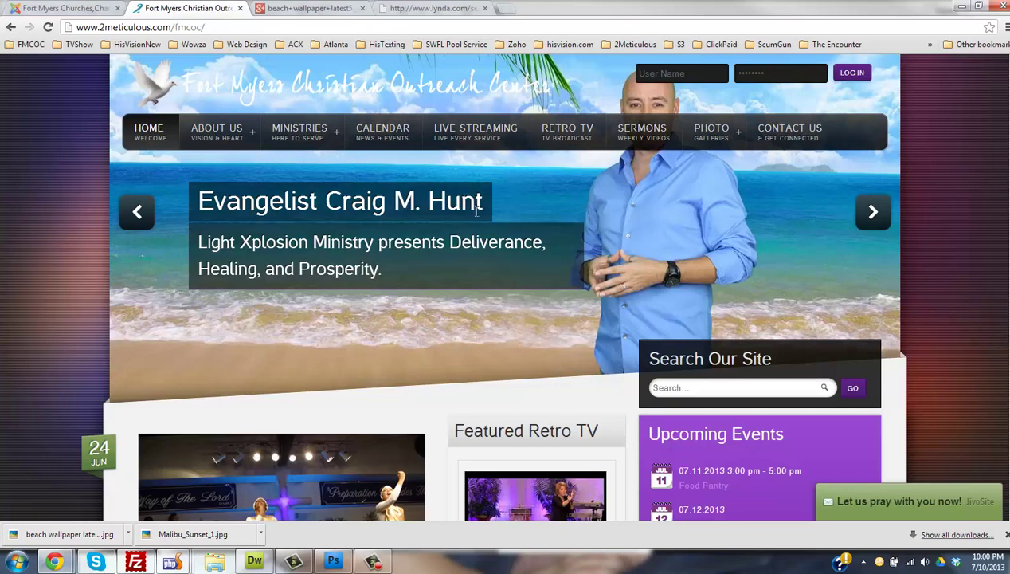
mouse_move(477, 211)
left_mouse_down()
mouse_move(185, 221)
mouse_move(201, 202)
mouse_move(467, 199)
left_mouse_up()
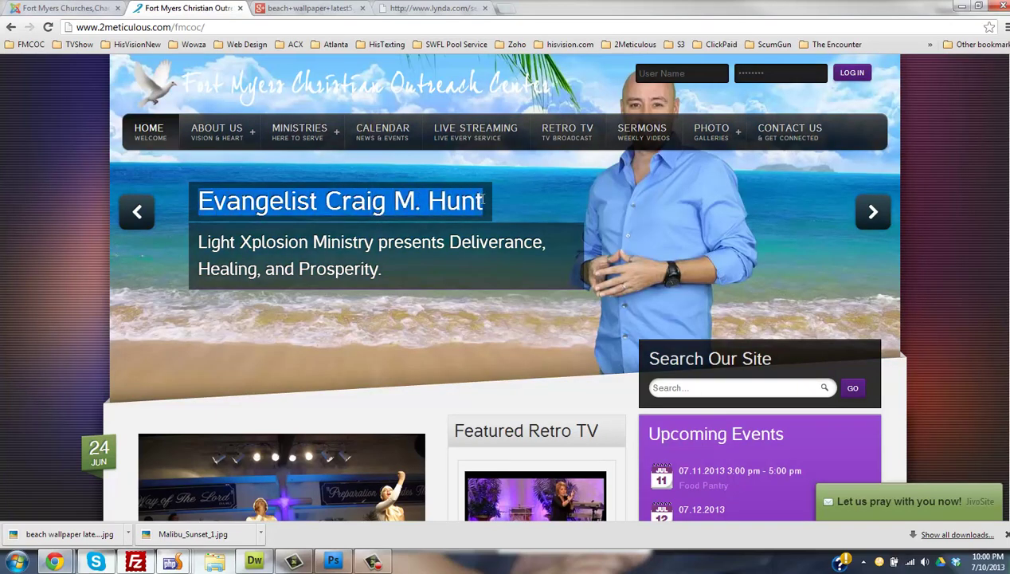
left_click(72, 8)
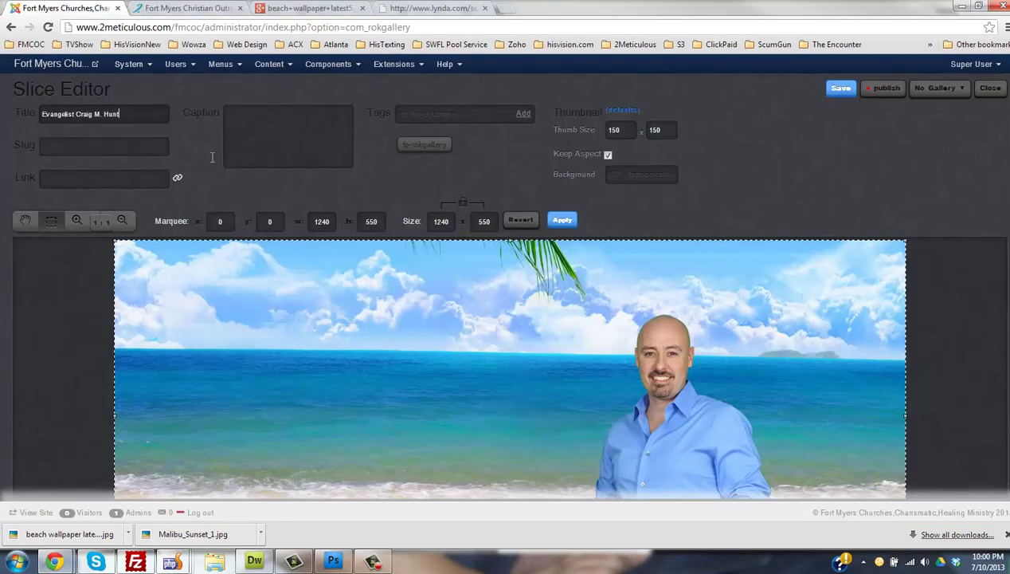
key("Tab")
- Copy the Light Xplosion Ministry caption from the homepage slider into the slice Caption
left_click(187, 8)
left_click_drag(383, 269, 199, 243)
key("ctrl+c")
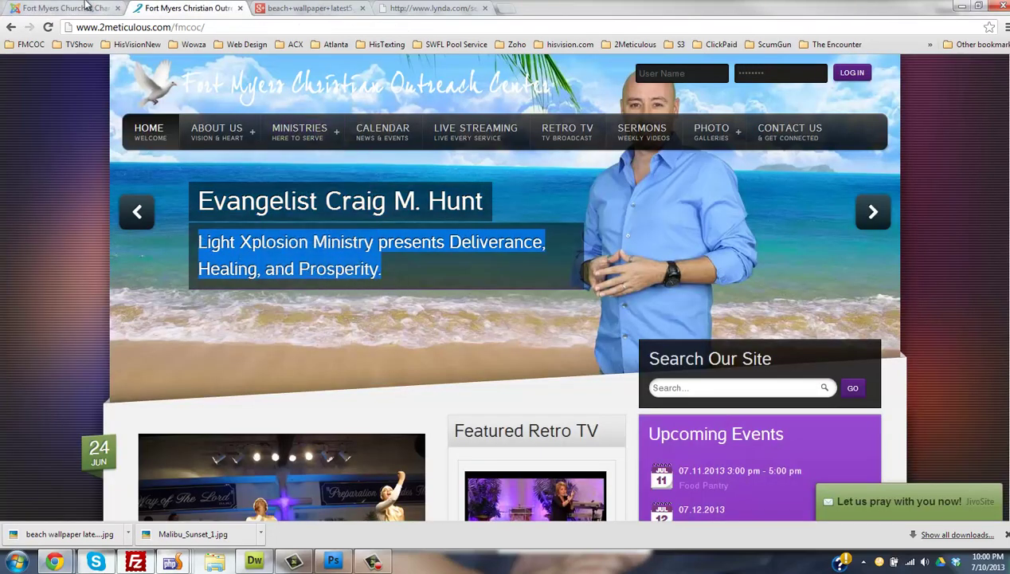
left_click(88, 7)
left_click(277, 139)
key("ctrl+v")
left_click(123, 146)
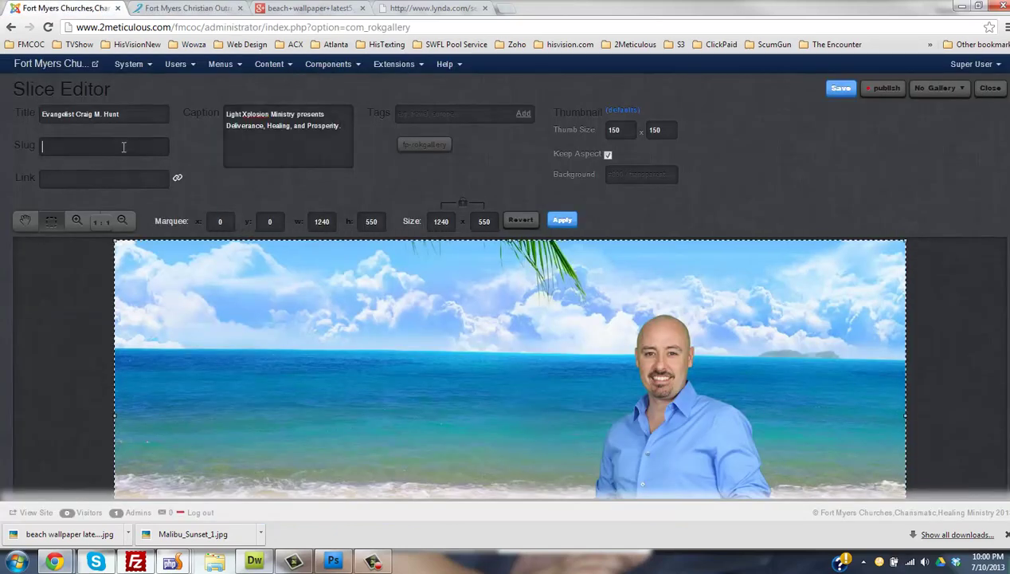
left_click(187, 8)
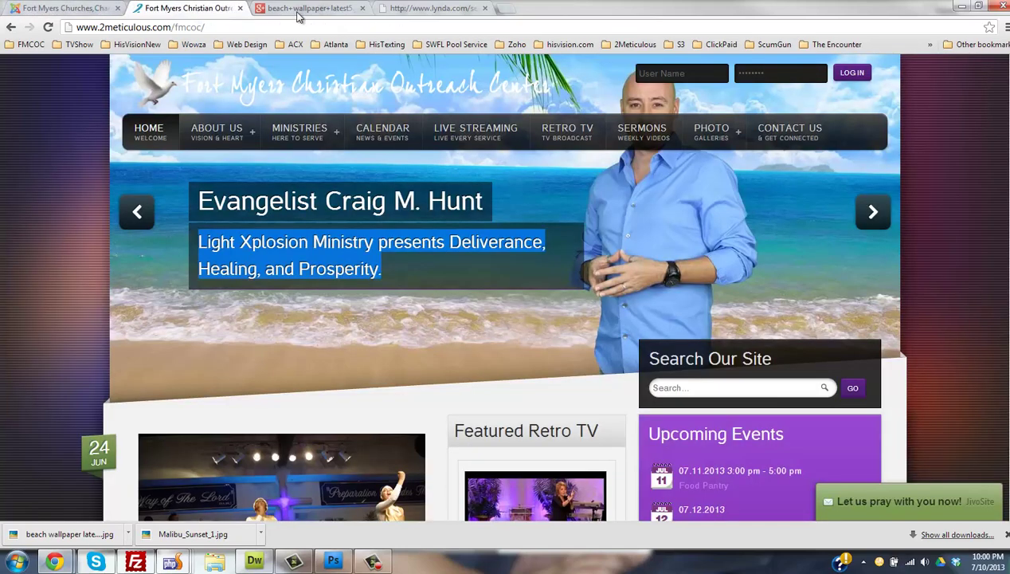
left_click(299, 14)
left_click(383, 15)
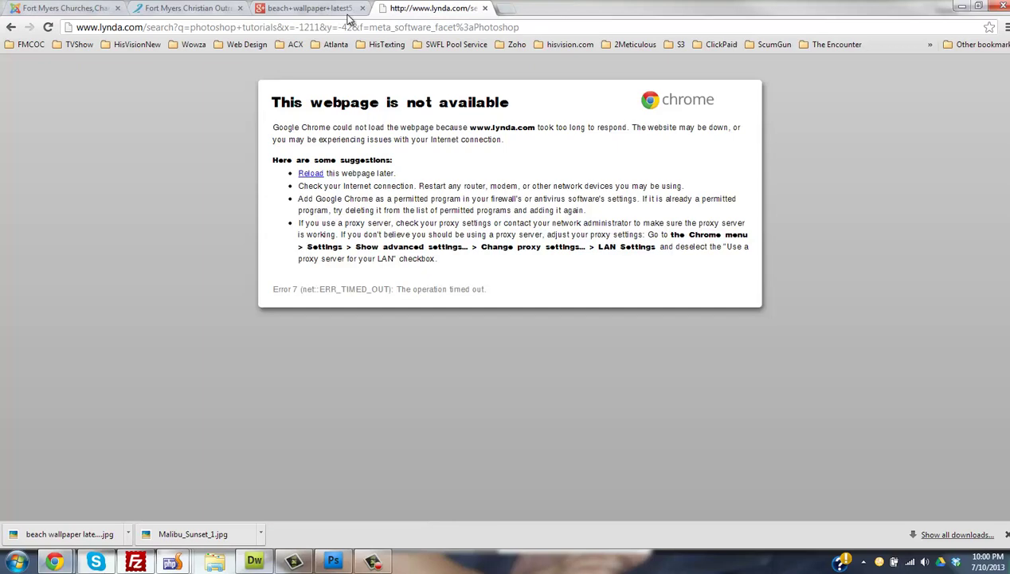
left_click(499, 8)
left_click(207, 15)
left_click(291, 15)
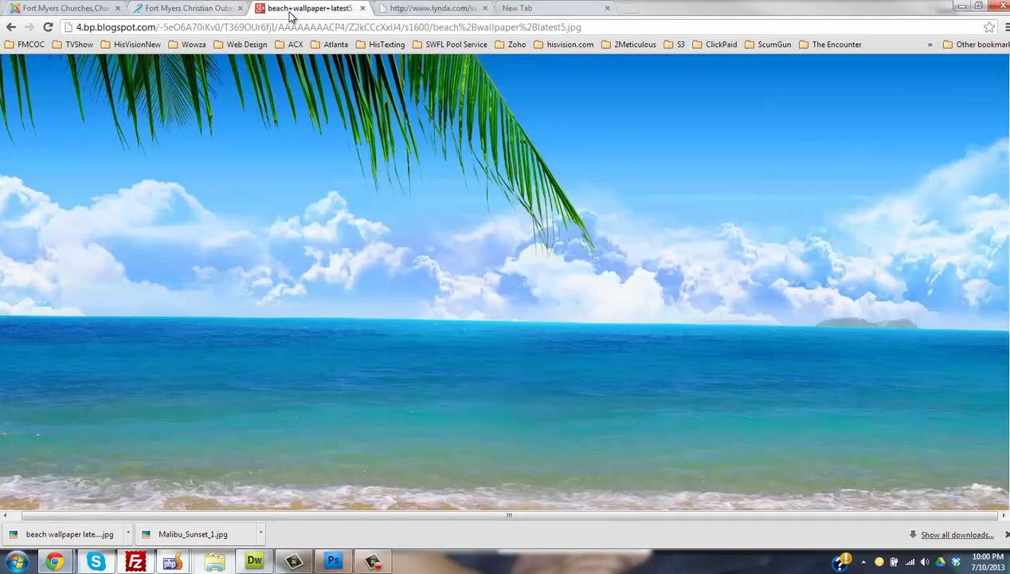
left_click(421, 11)
left_click(486, 26)
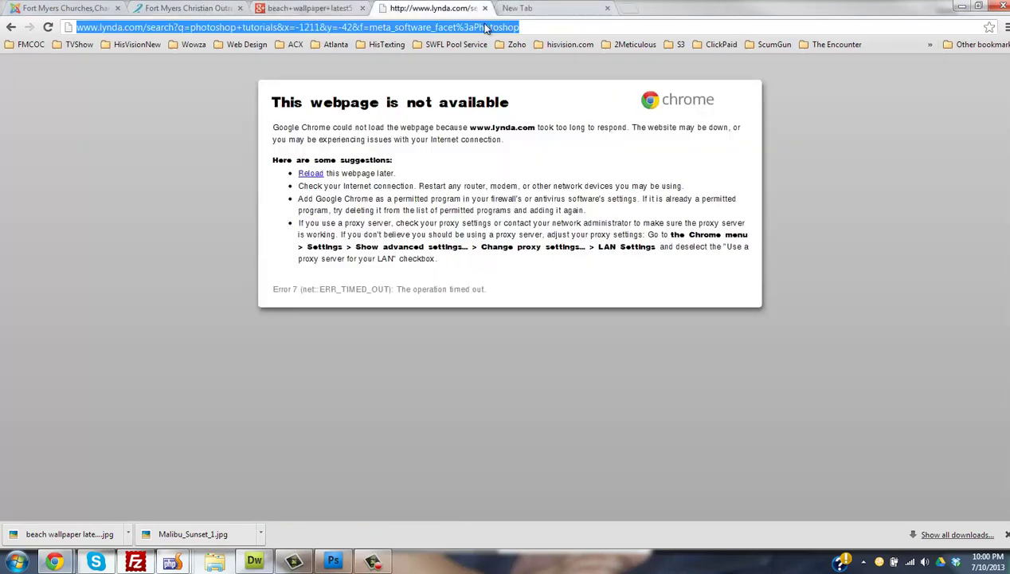
type("www.lightxplosion.com")
key("Return")
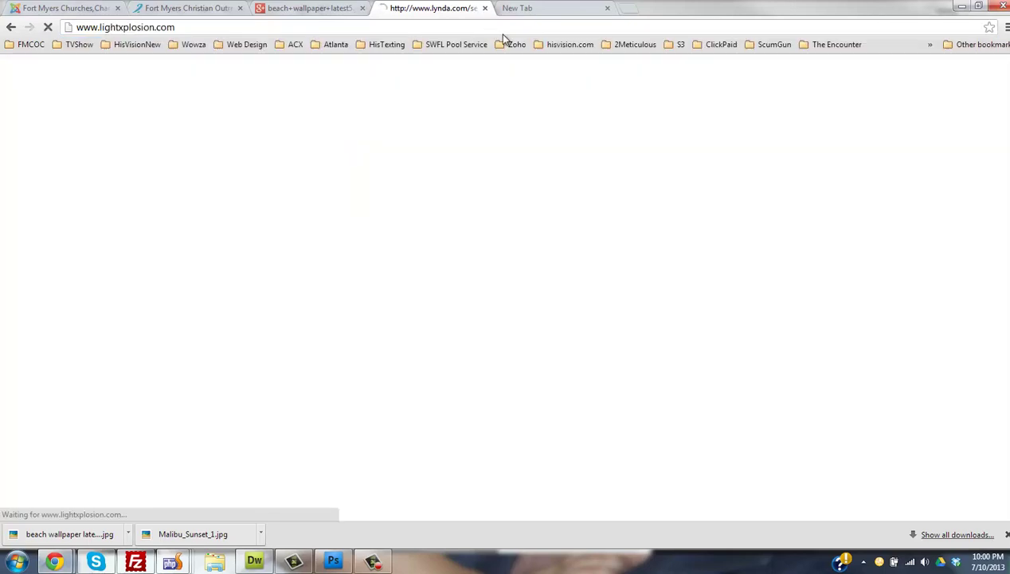
left_click(247, 25)
key("ctrl+c")
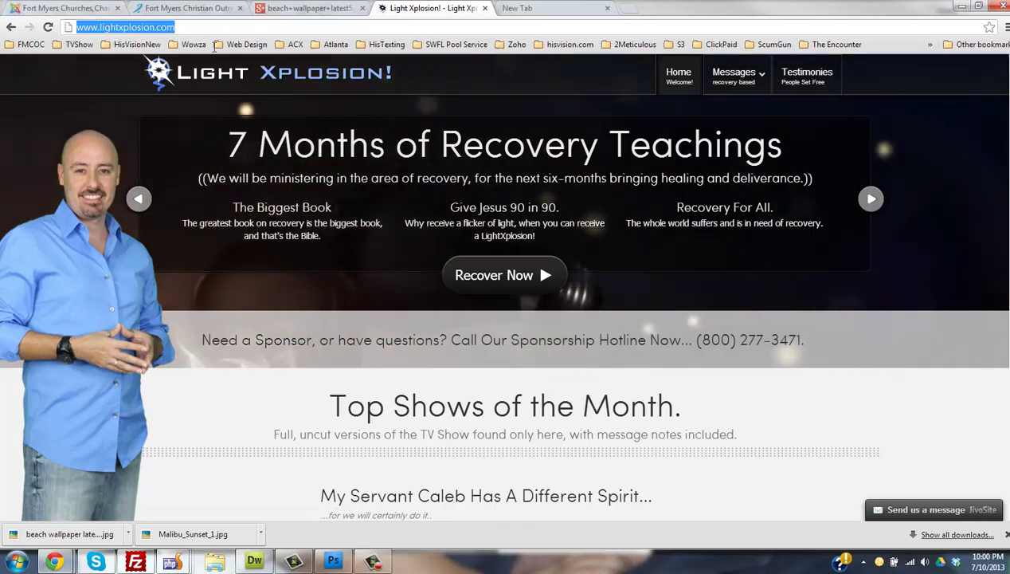
left_click(68, 8)
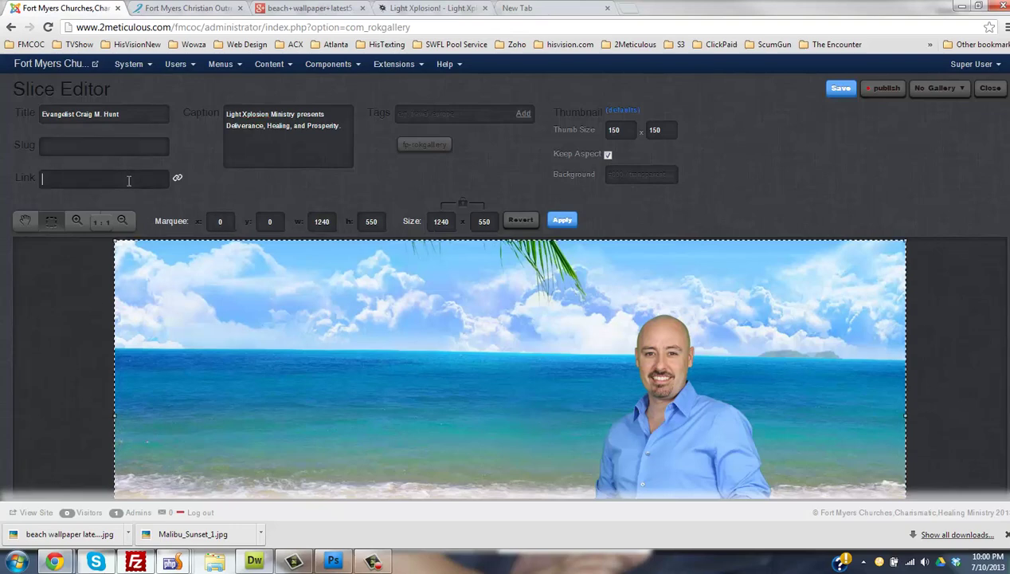
key("ctrl+v")
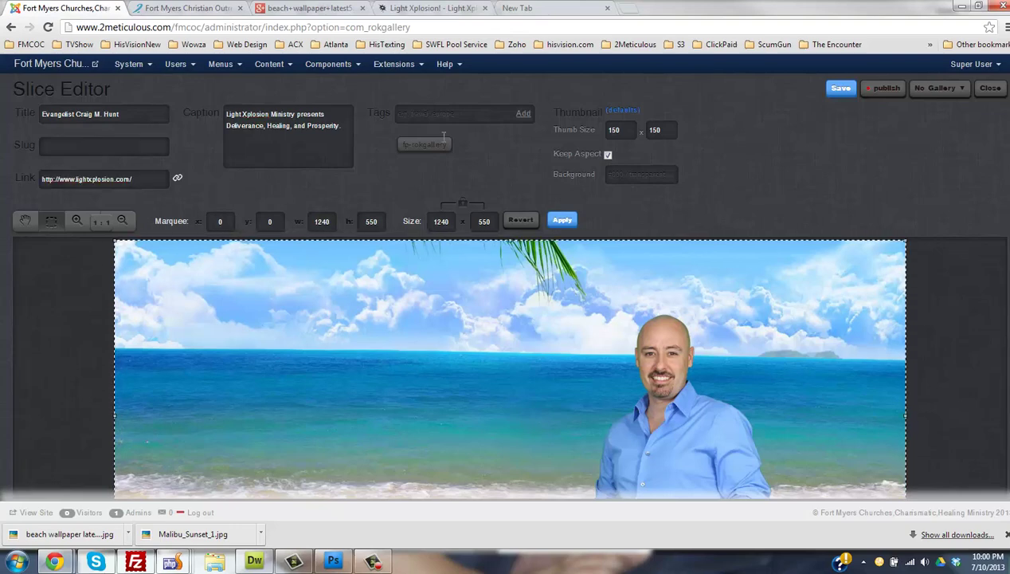
left_click(937, 89)
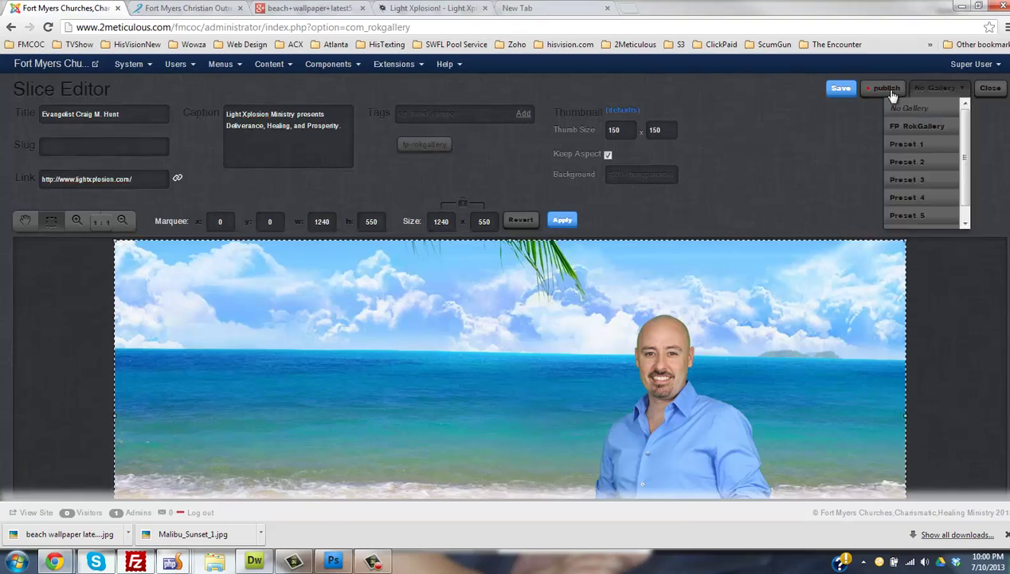
left_click(919, 126)
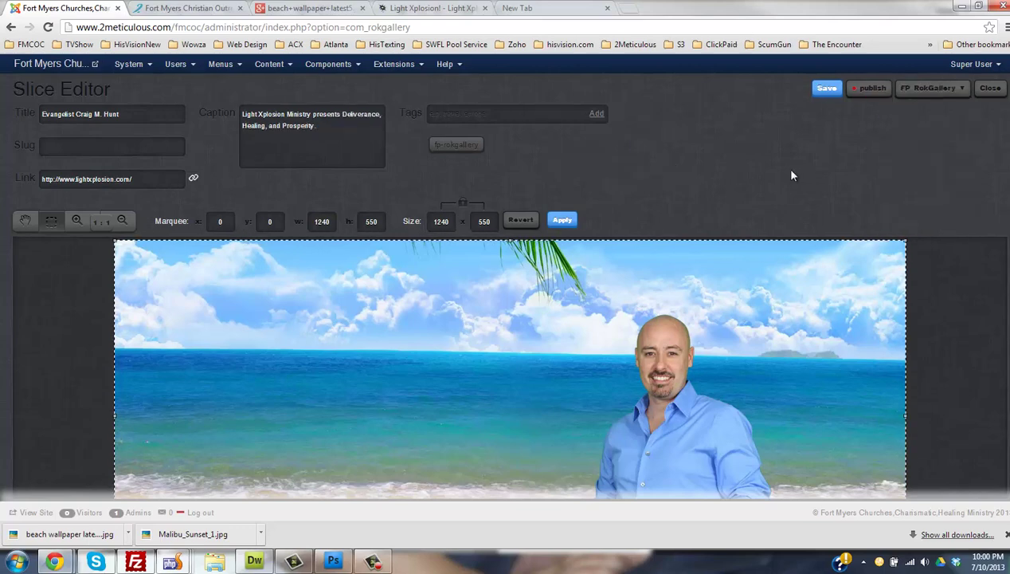
left_click(870, 91)
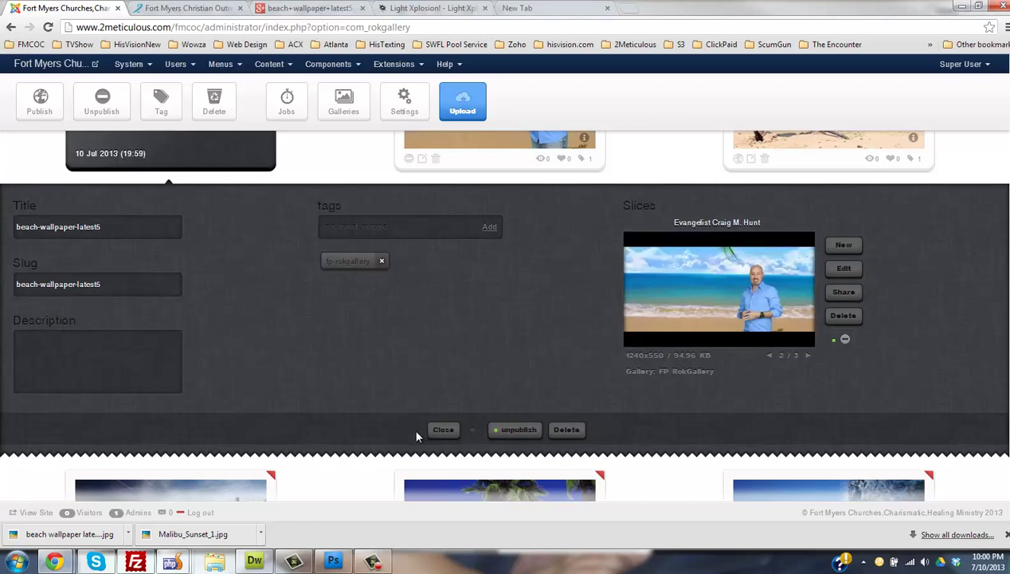
- Delete the duplicate older banner image from the RokGallery grid
scroll(447, 431, "down", 1)
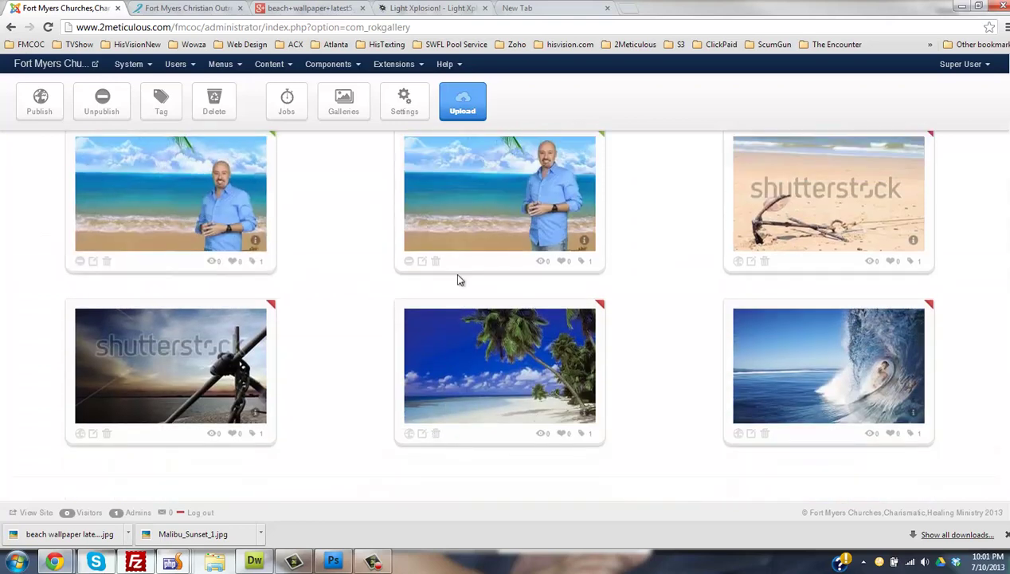
left_click(436, 261)
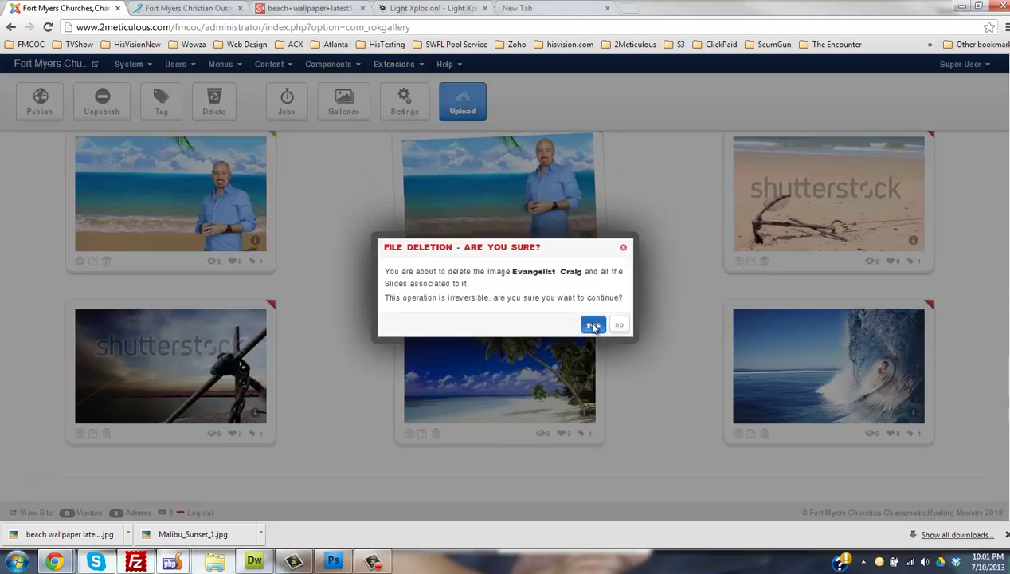
left_click(598, 300)
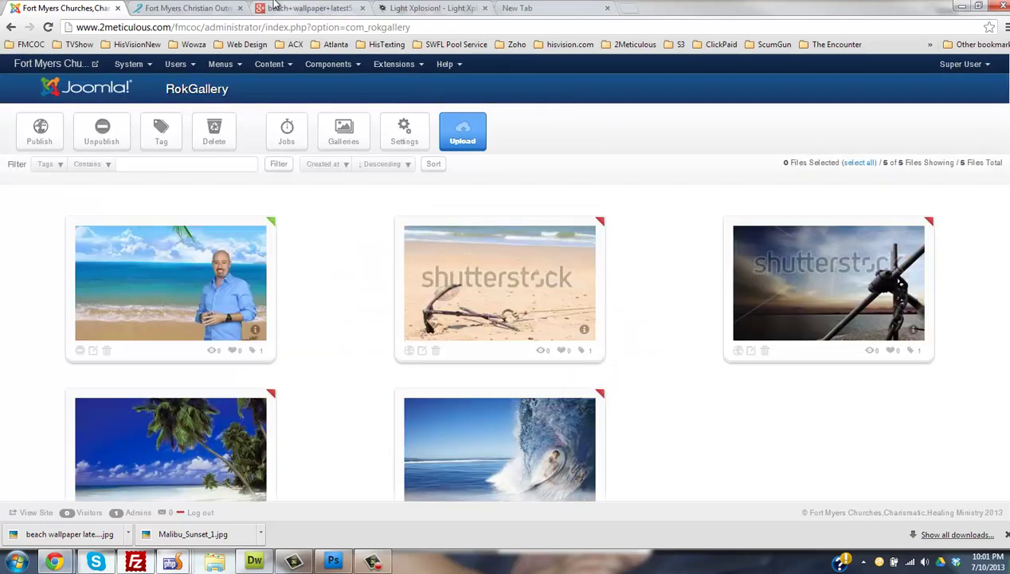
- Reload the church homepage to see the re-exported beach banner slide
left_click(187, 8)
left_click(49, 26)
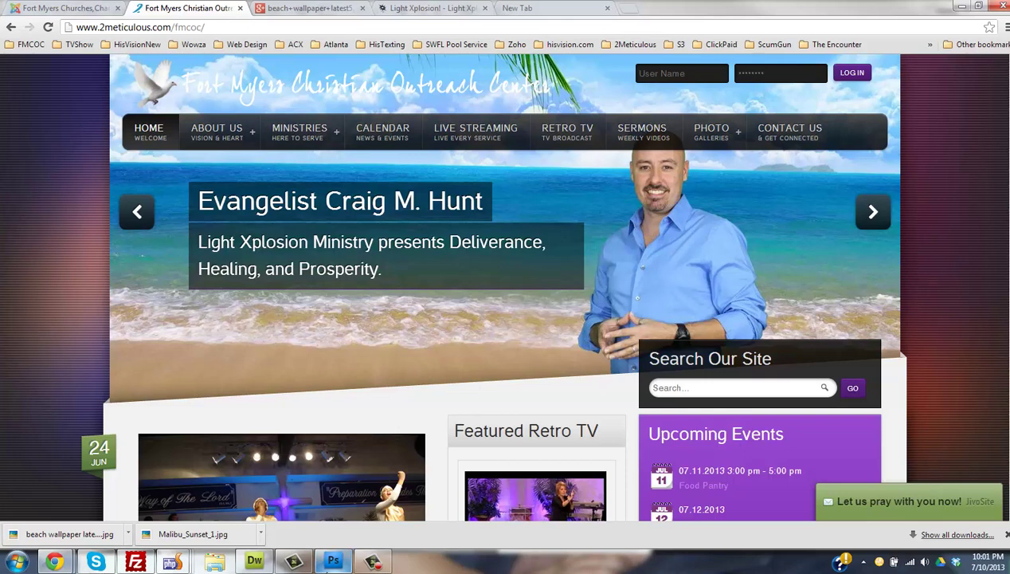
mouse_move(334, 563)
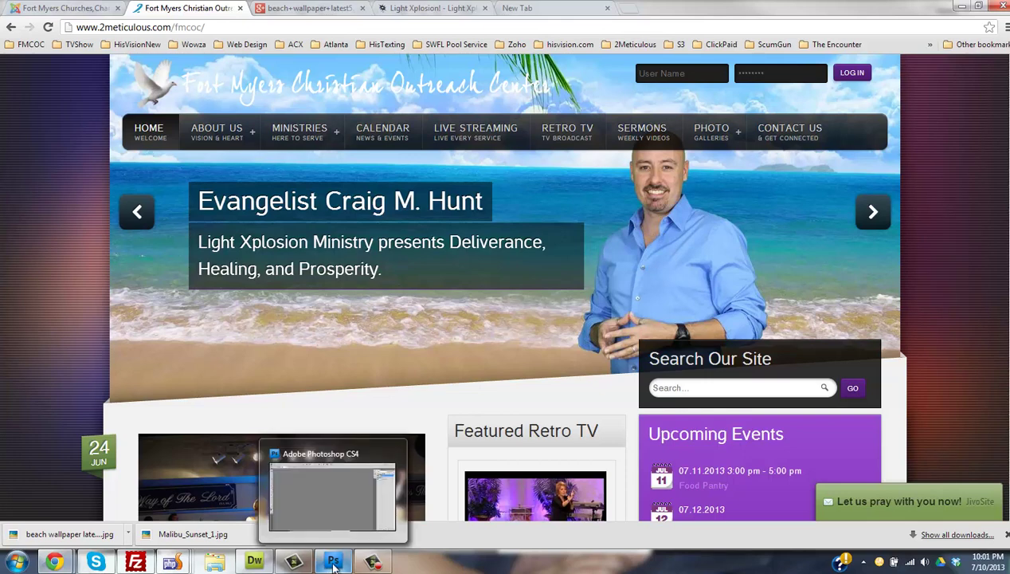
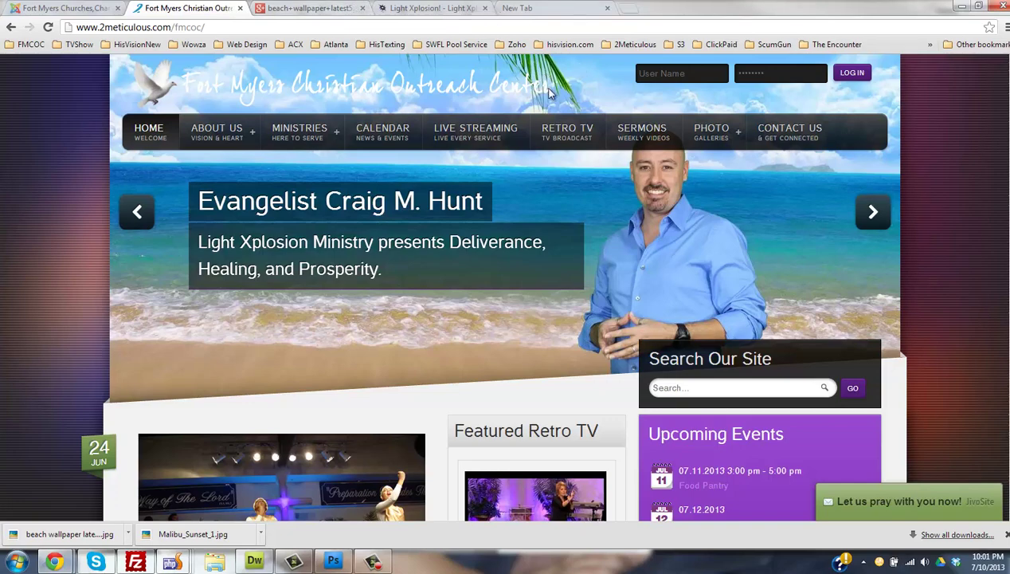
- Reload the church home page in Chrome, then bring the Photoshop beach composite back to the front
left_click(331, 94)
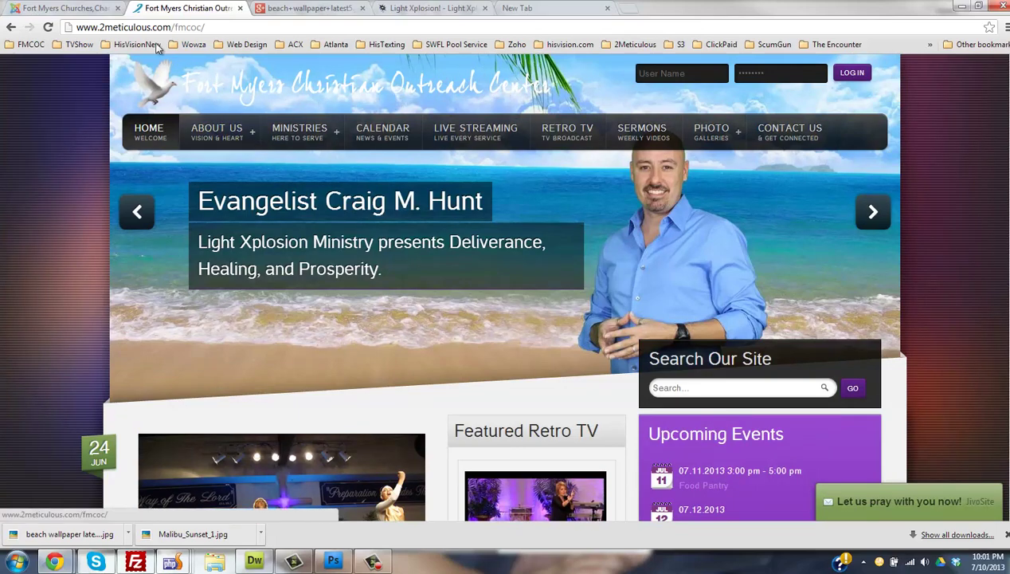
left_click(333, 562)
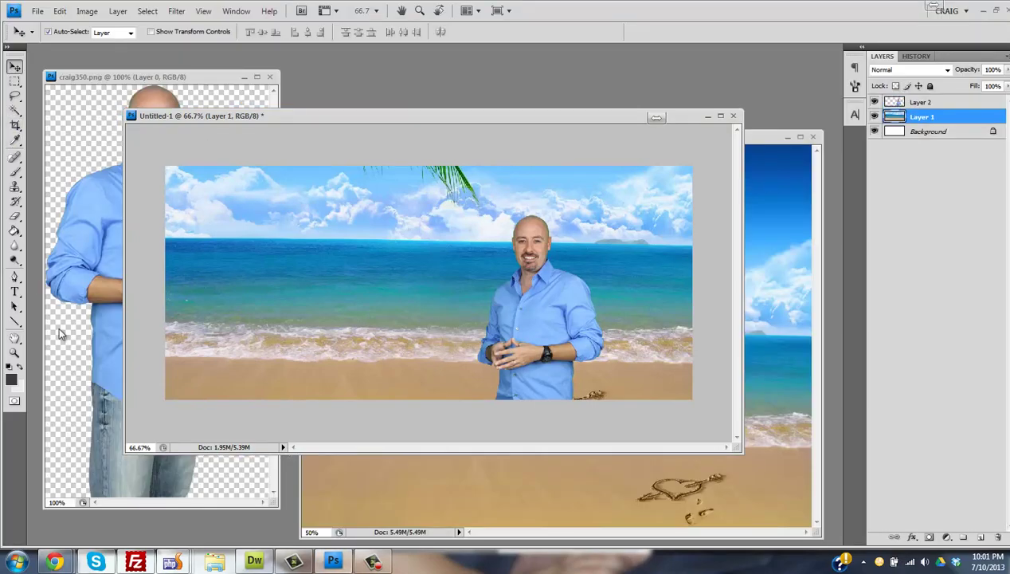
- Switch to the Gradient Tool and open the Gradient Editor
left_click(15, 230)
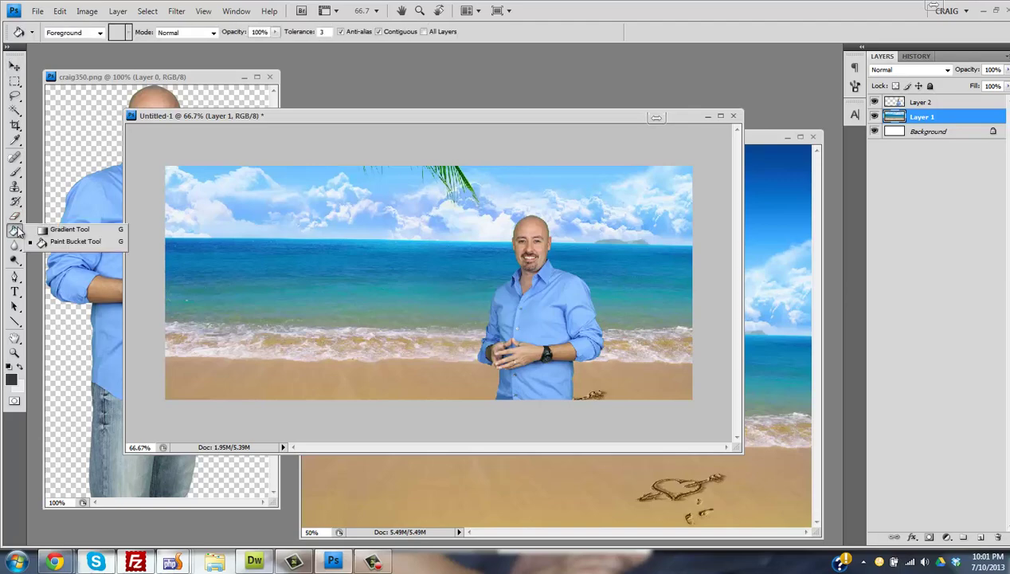
left_click(68, 230)
left_click(68, 32)
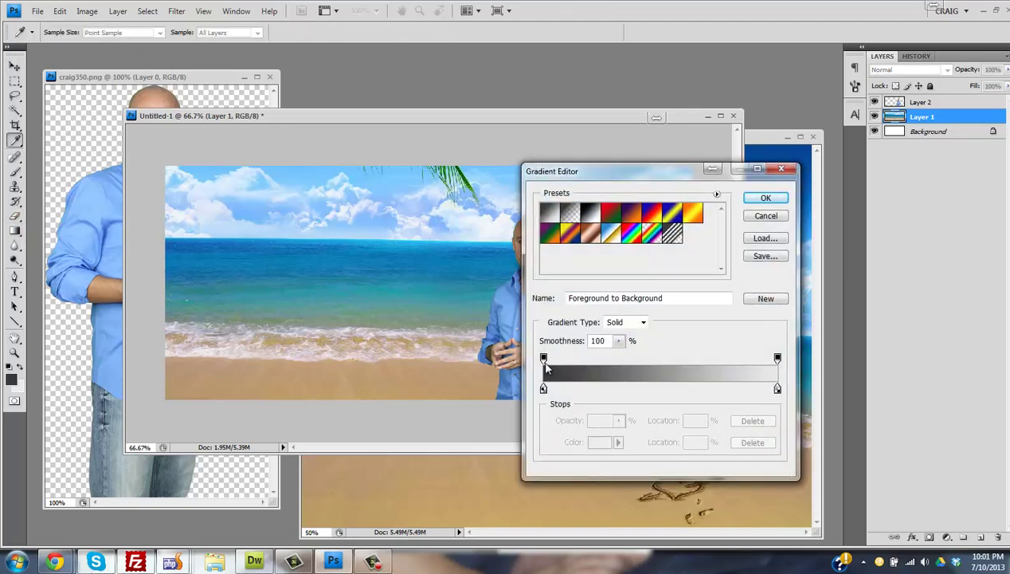
left_click(543, 357)
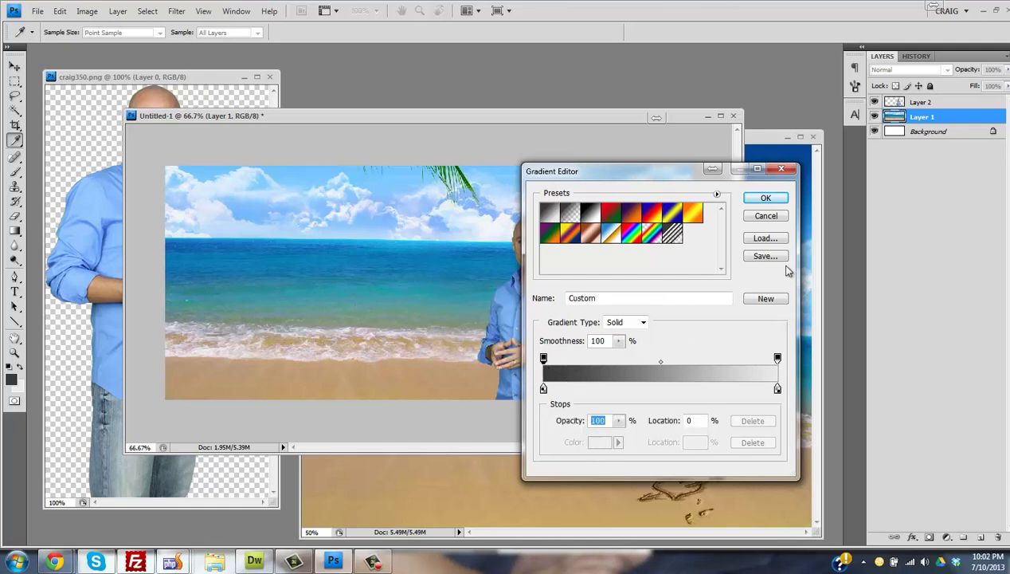
left_click(774, 218)
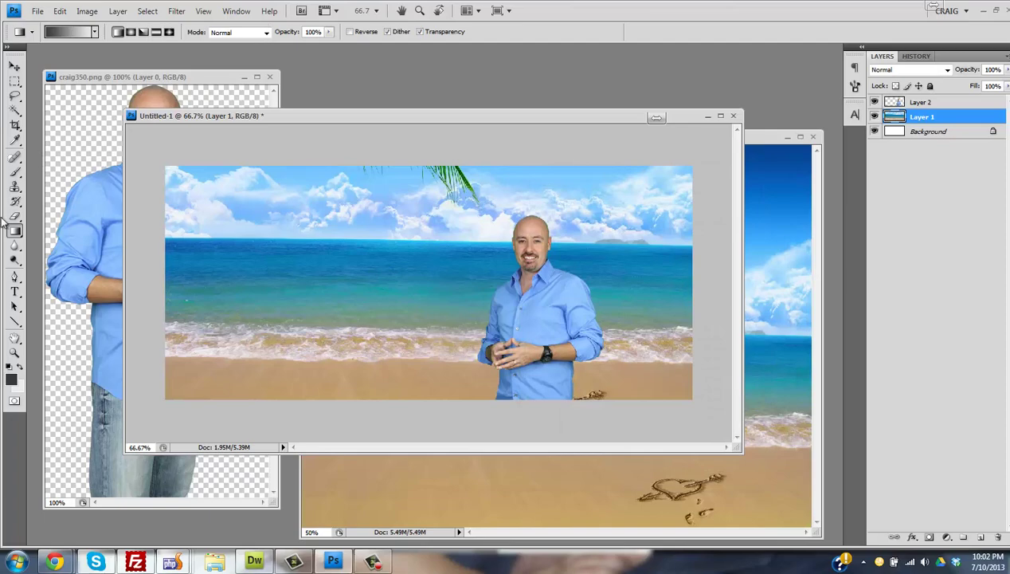
left_click(83, 34)
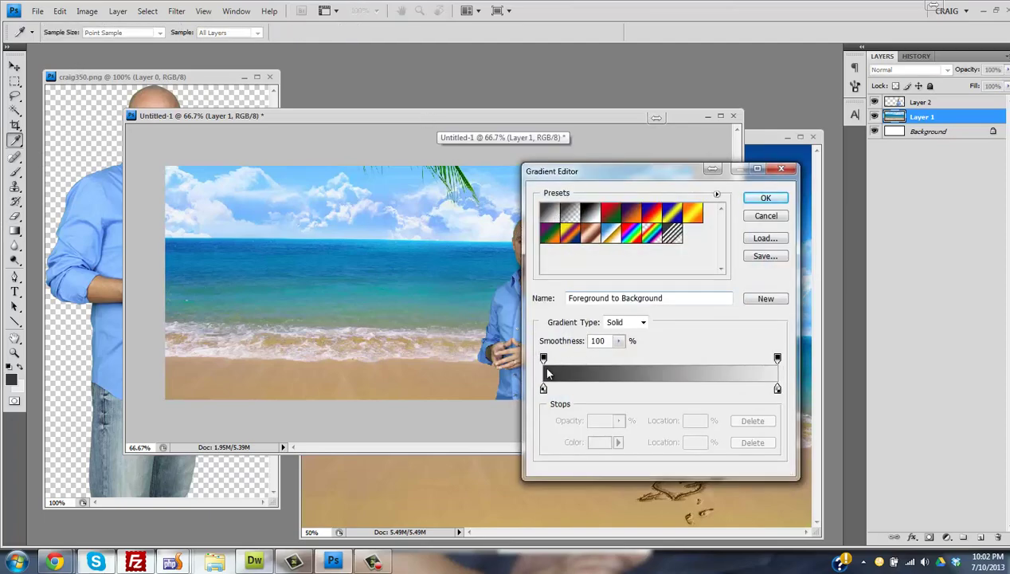
- Set the gradient's left colour stop to a deep blue sampled from the sea
left_click(544, 359)
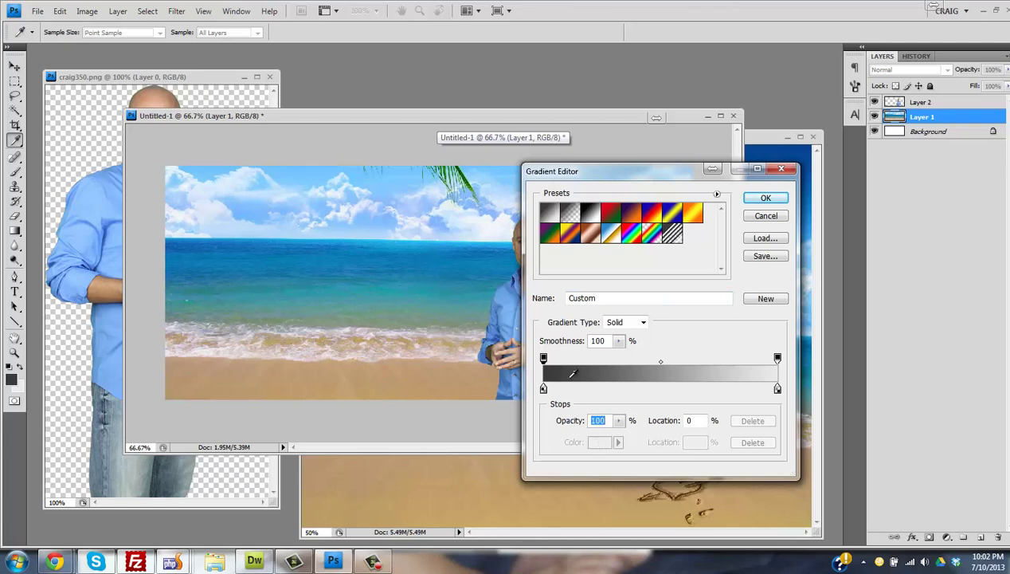
left_click(543, 389)
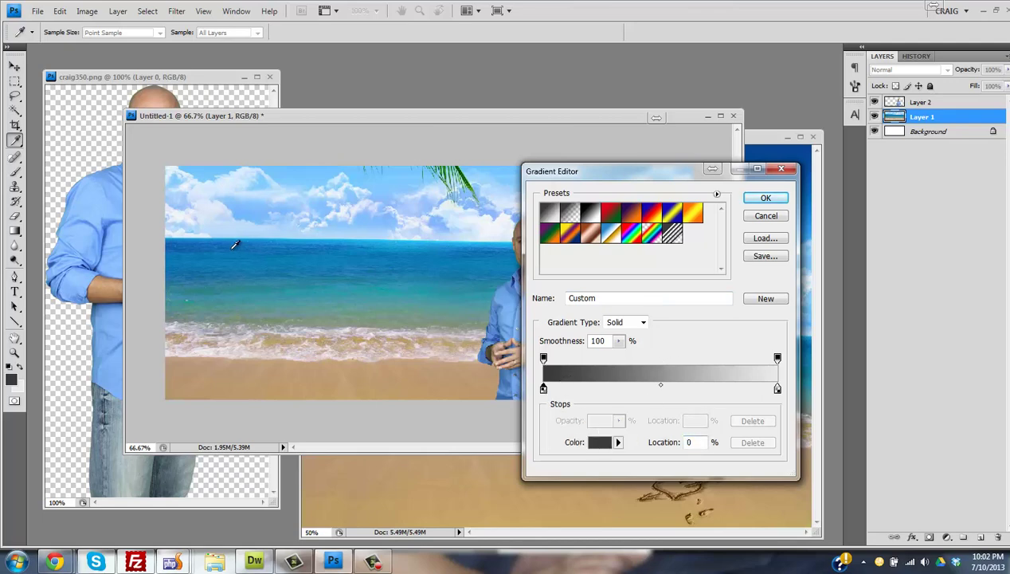
left_click(204, 241)
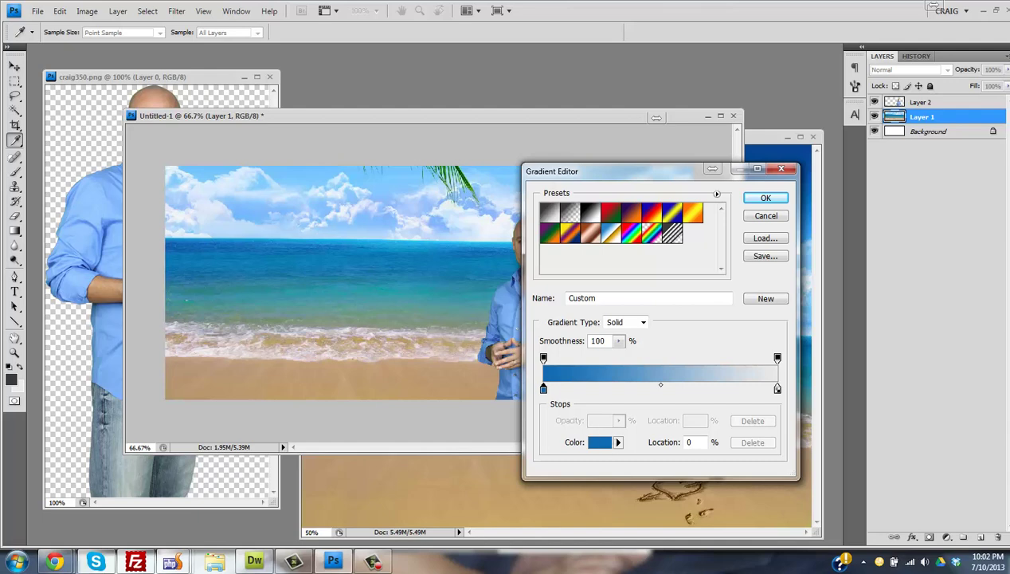
left_click(599, 441)
mouse_move(332, 252)
left_mouse_down()
mouse_move(333, 282)
mouse_move(324, 270)
left_mouse_up()
left_click(496, 173)
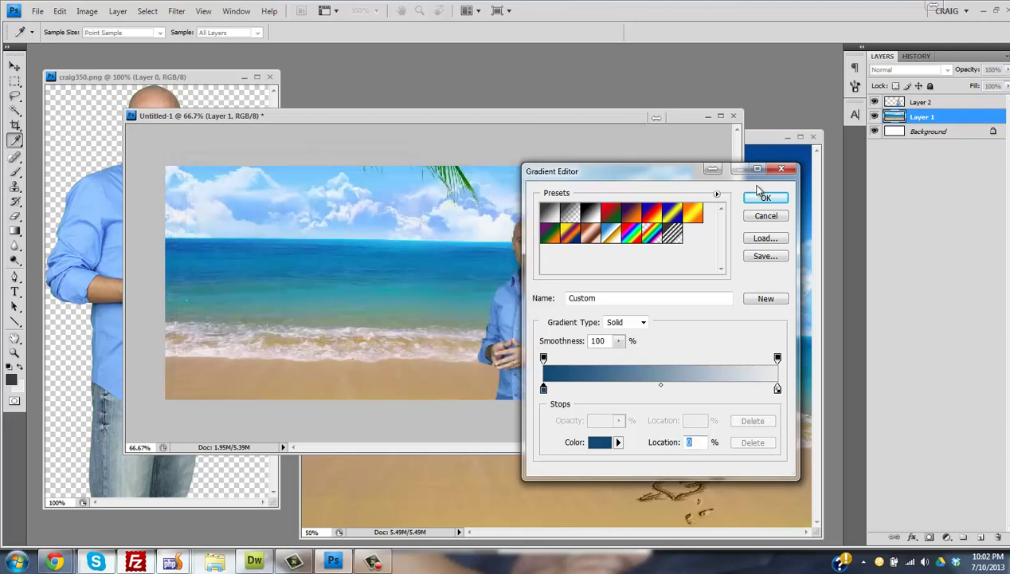
- Make the gradient's right end 0% opacity, move its stops to 56%, and confirm
left_click(777, 389)
left_click(777, 358)
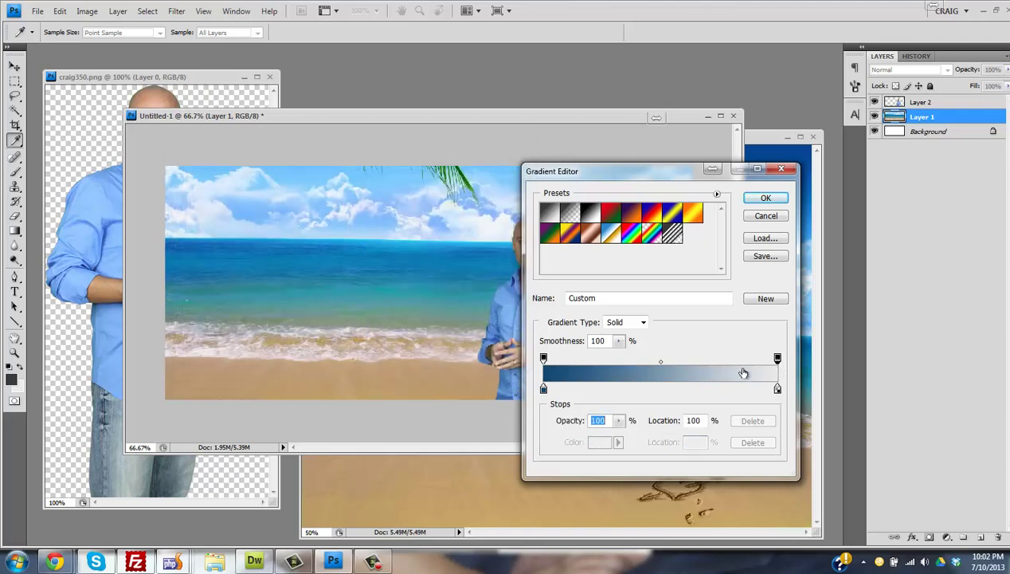
left_click(619, 420)
left_click_drag(615, 437, 501, 433)
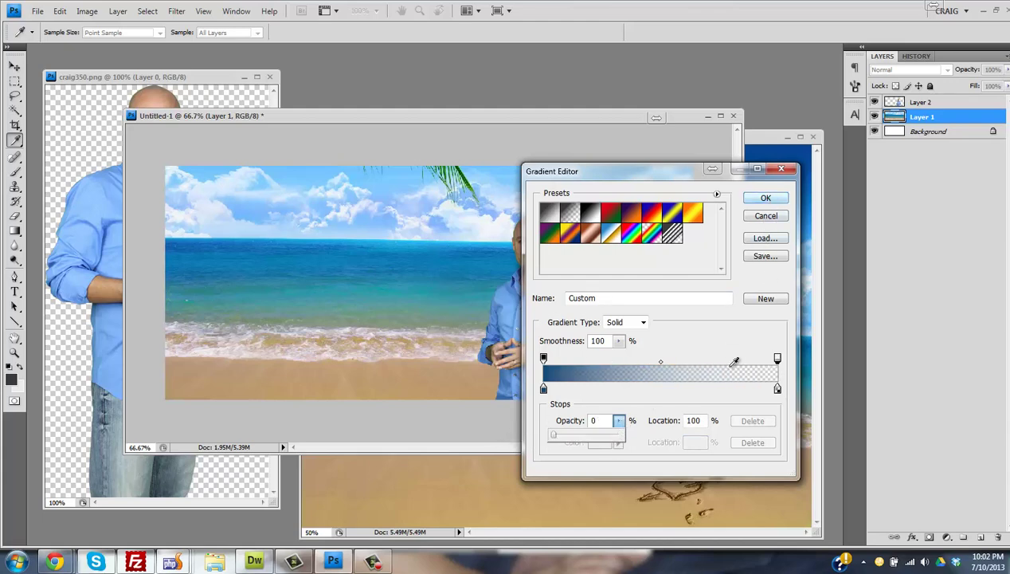
left_click_drag(778, 389, 675, 389)
left_click_drag(777, 358, 672, 389)
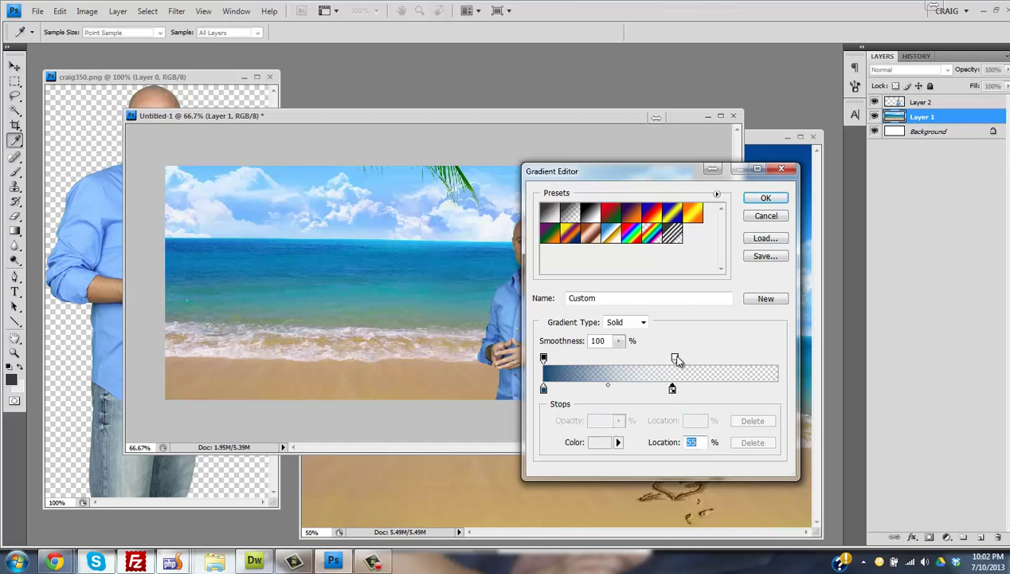
left_click(675, 359)
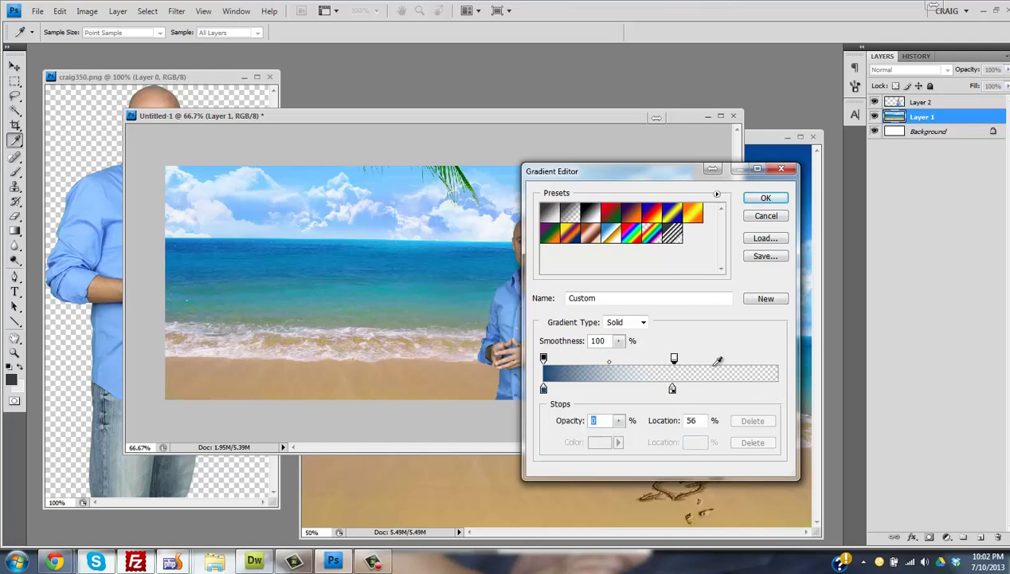
left_click(766, 200)
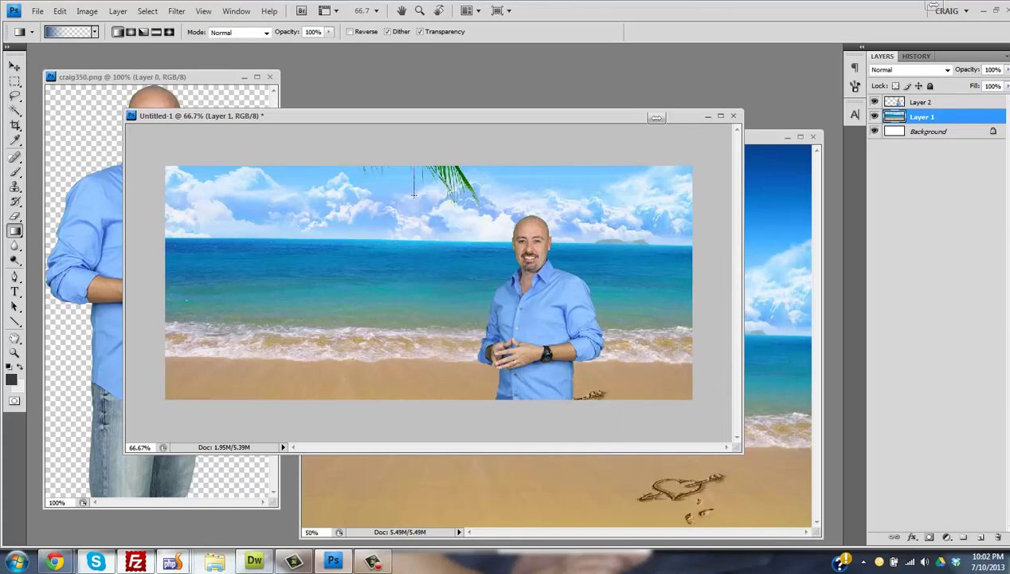
- Test the gradient on the image top, then move the dark blue stops to 24% and transparent to 100%
left_click_drag(413, 193, 412, 206)
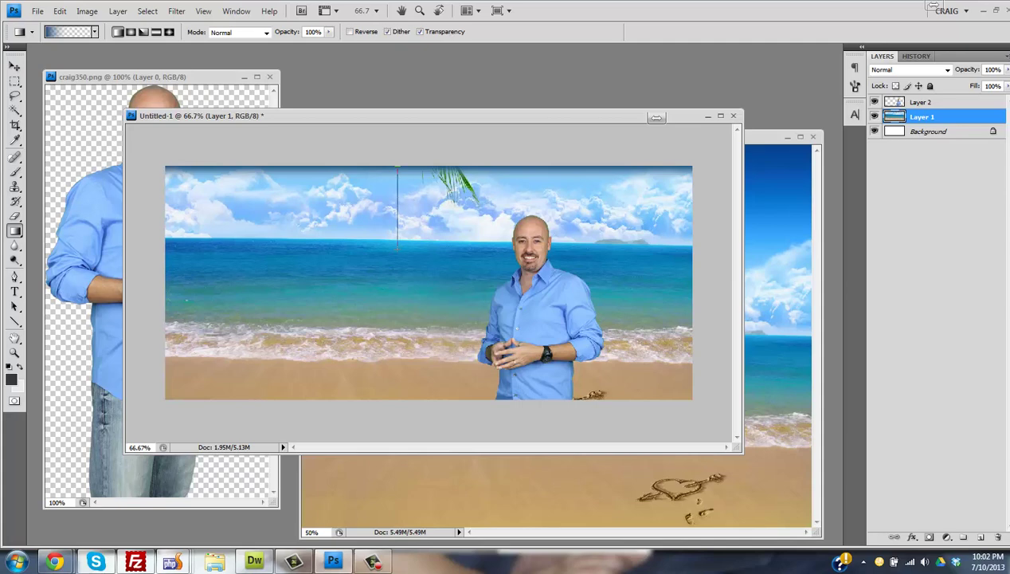
left_click_drag(396, 248, 397, 248)
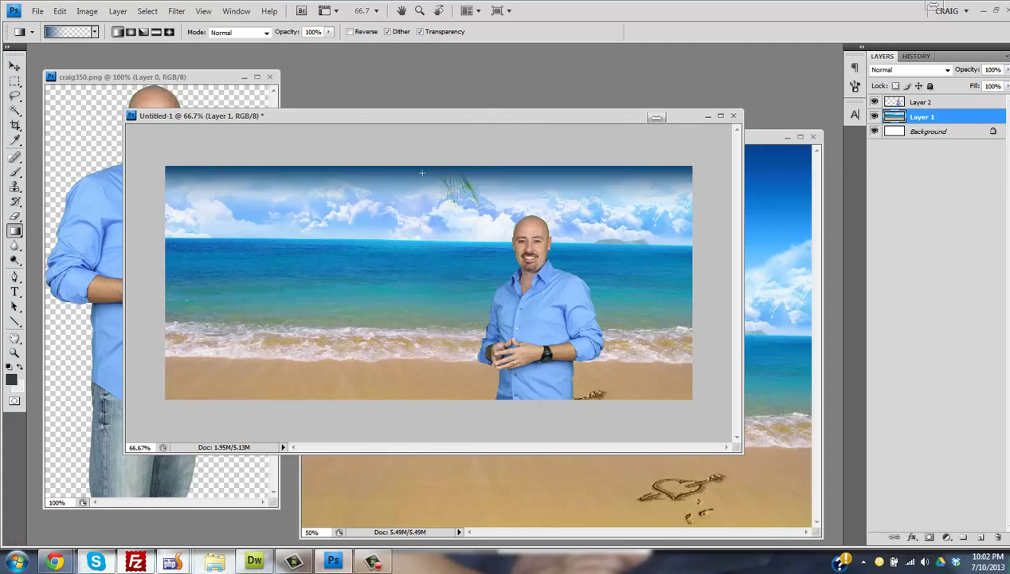
left_click(70, 32)
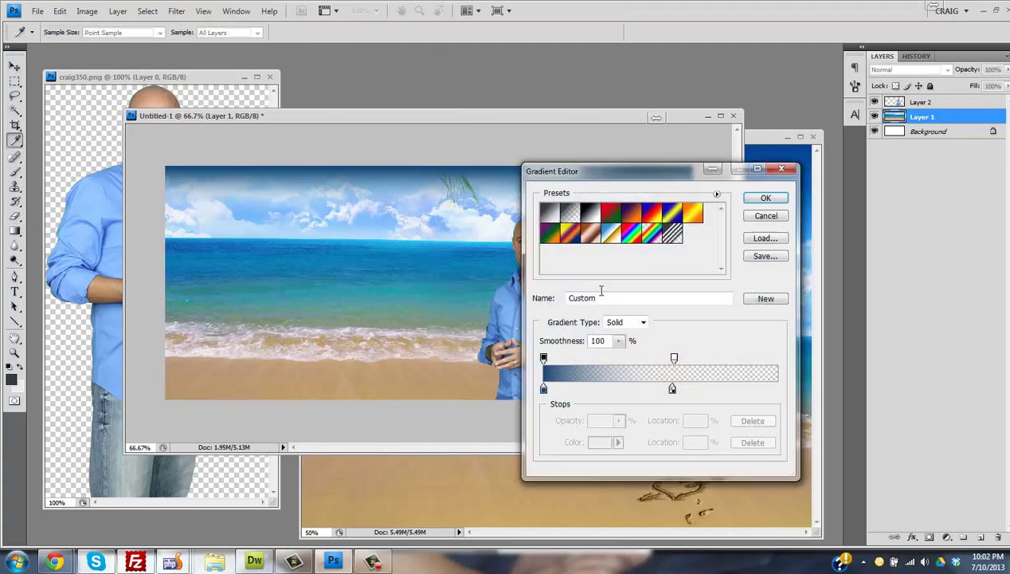
left_click(775, 388)
left_click_drag(780, 390, 788, 391)
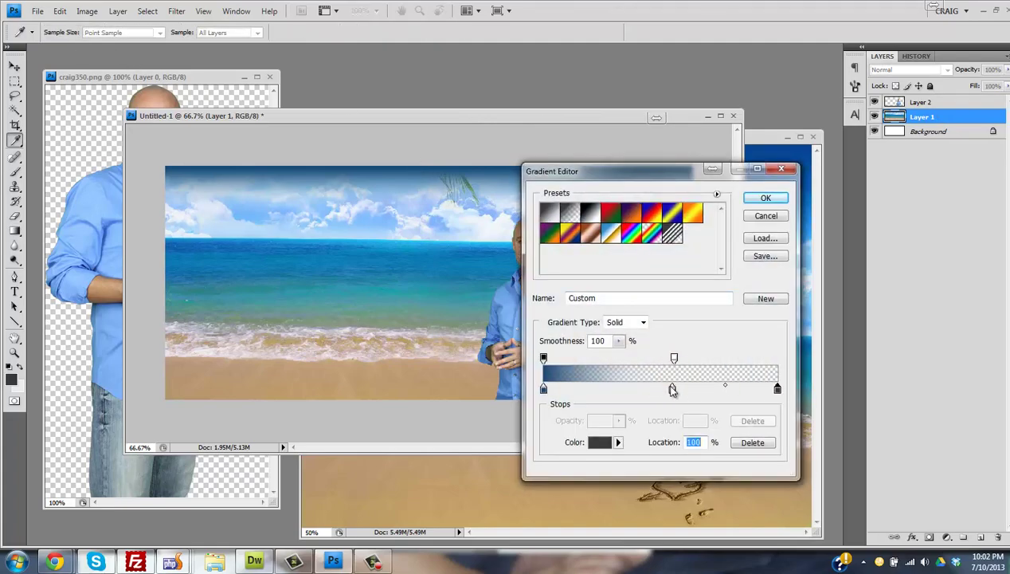
left_click_drag(674, 358, 778, 358)
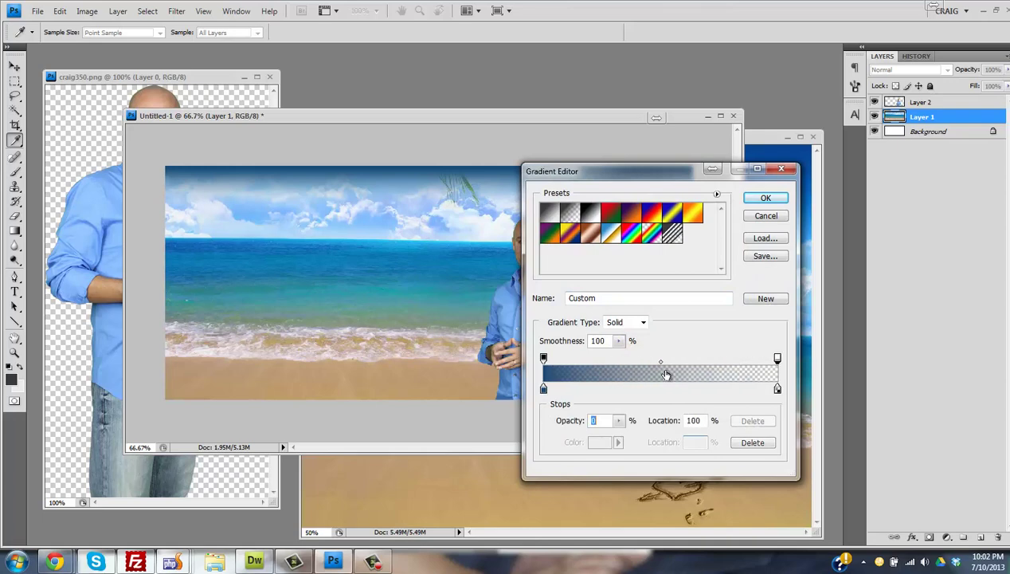
left_click_drag(543, 389, 603, 380)
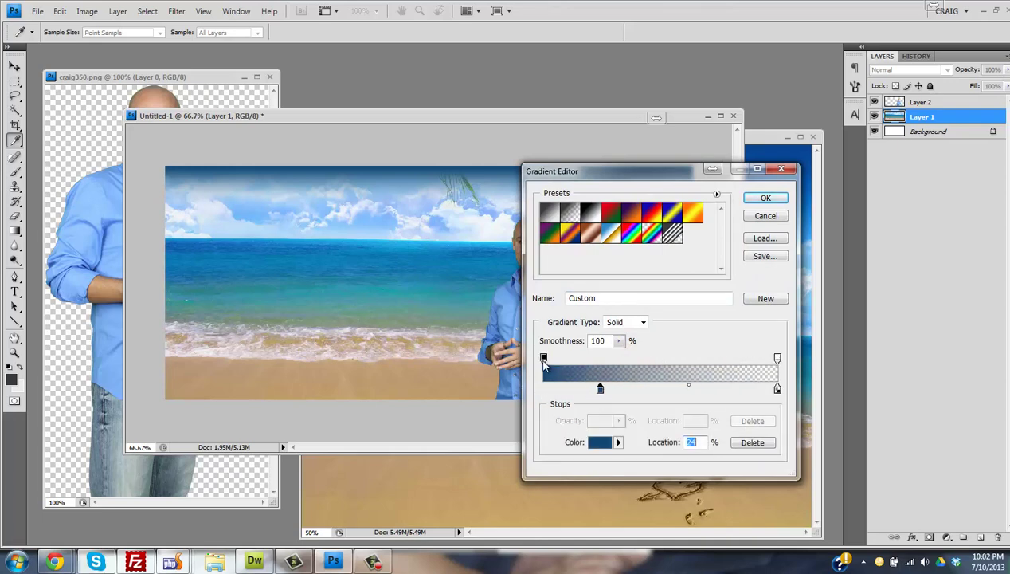
left_click_drag(544, 359, 600, 360)
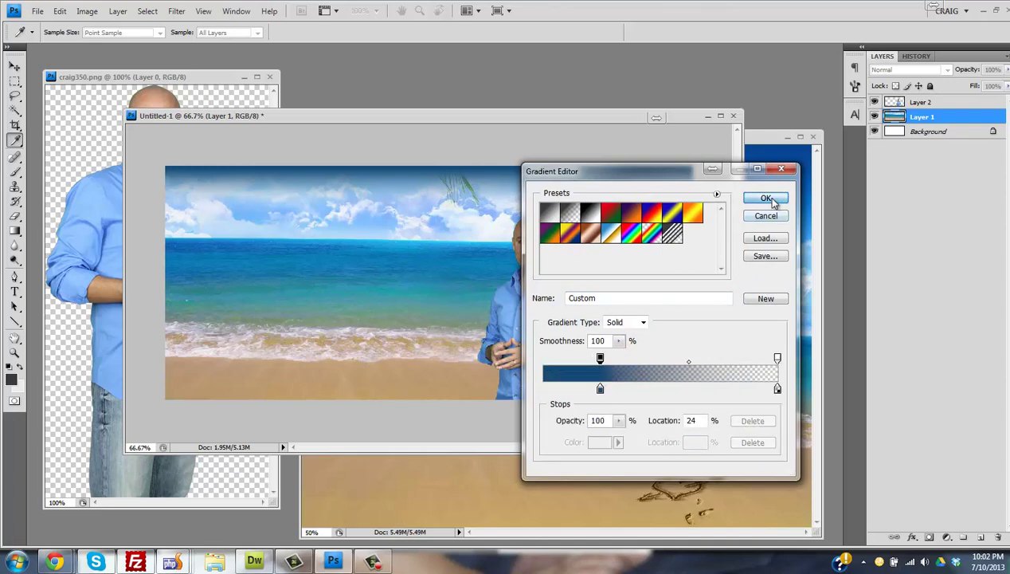
left_click(766, 198)
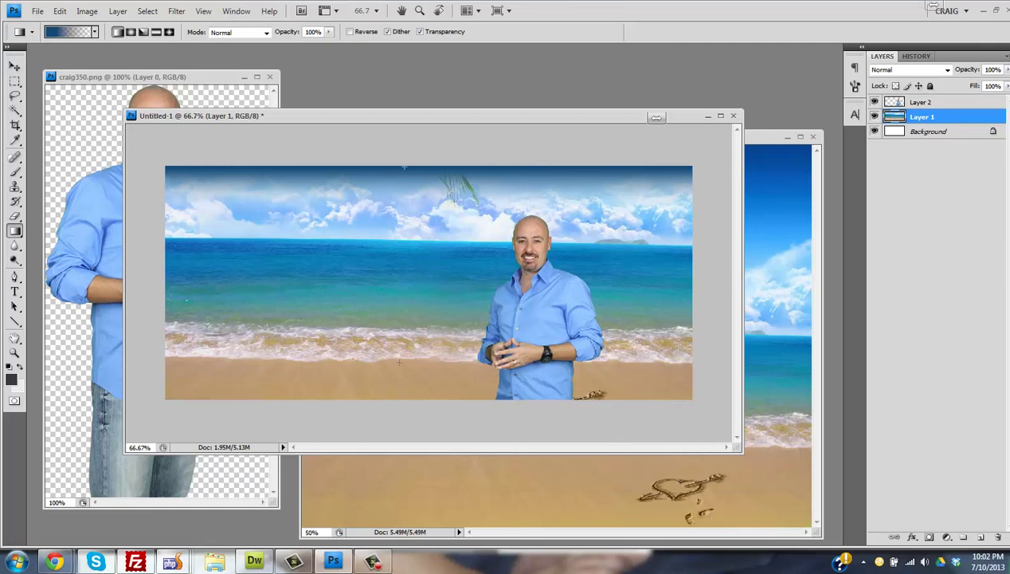
- Apply the blue gradient across only the top strip of the sky, then deselect Layer 1
left_click_drag(404, 168, 402, 367)
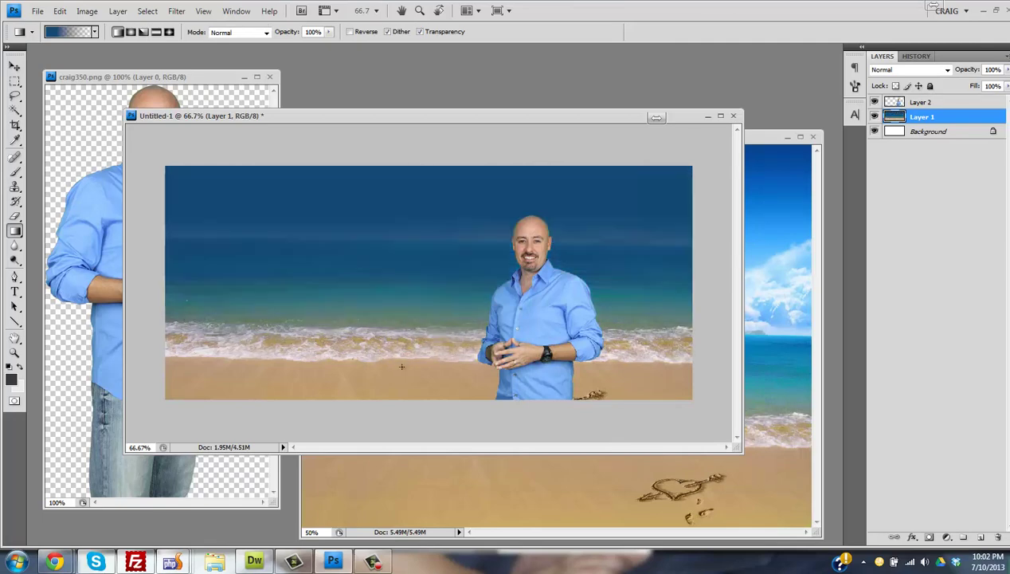
key("ctrl+z")
left_click_drag(406, 168, 408, 226)
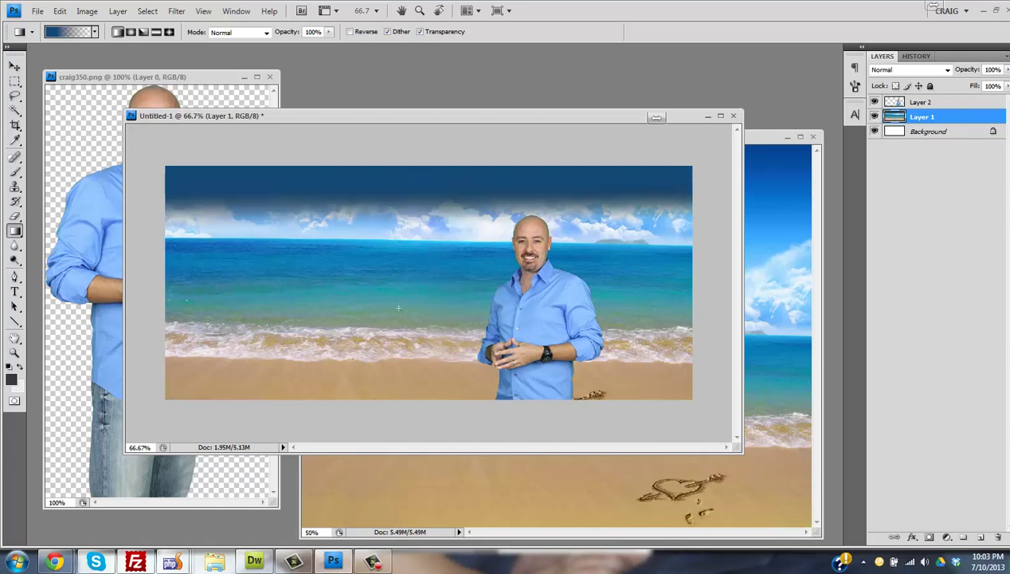
left_click(14, 66)
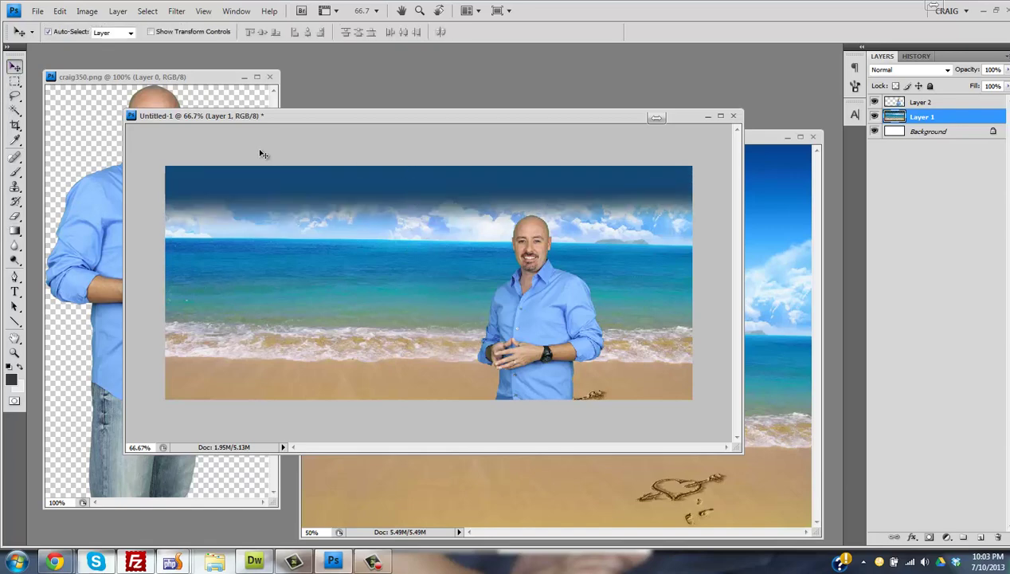
left_click(268, 152)
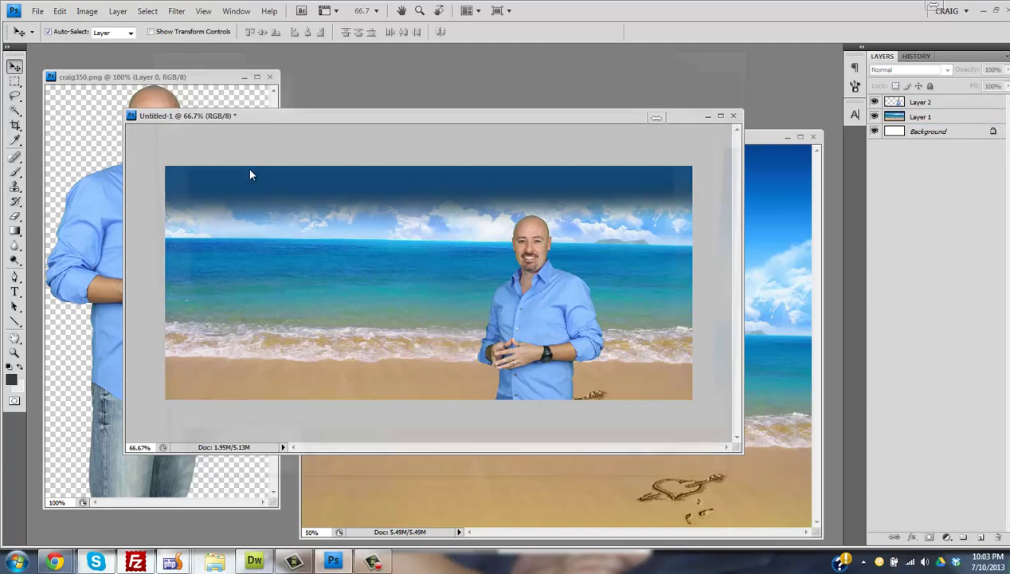
- Save for Web as JPG beach-wallpaper-latest6 on the Desktop, based on the latest5 name
key("ctrl+alt+shift+s")
left_click(544, 494)
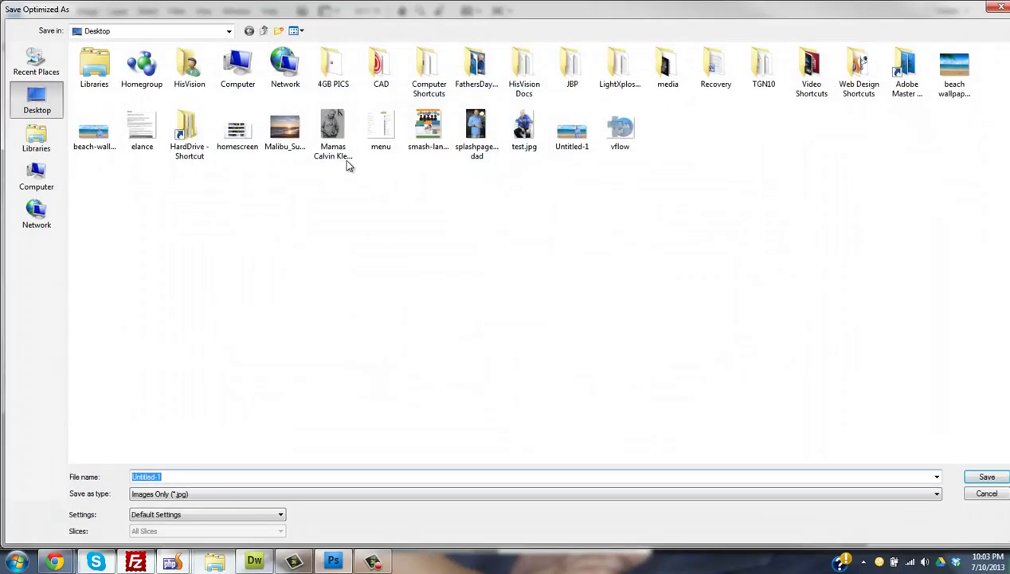
left_click(98, 142)
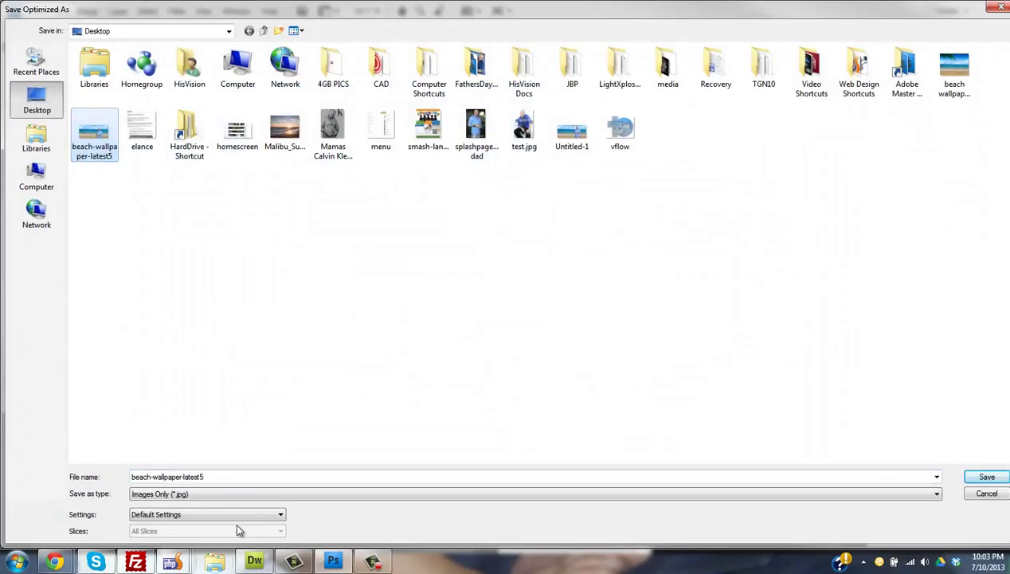
left_click(252, 476)
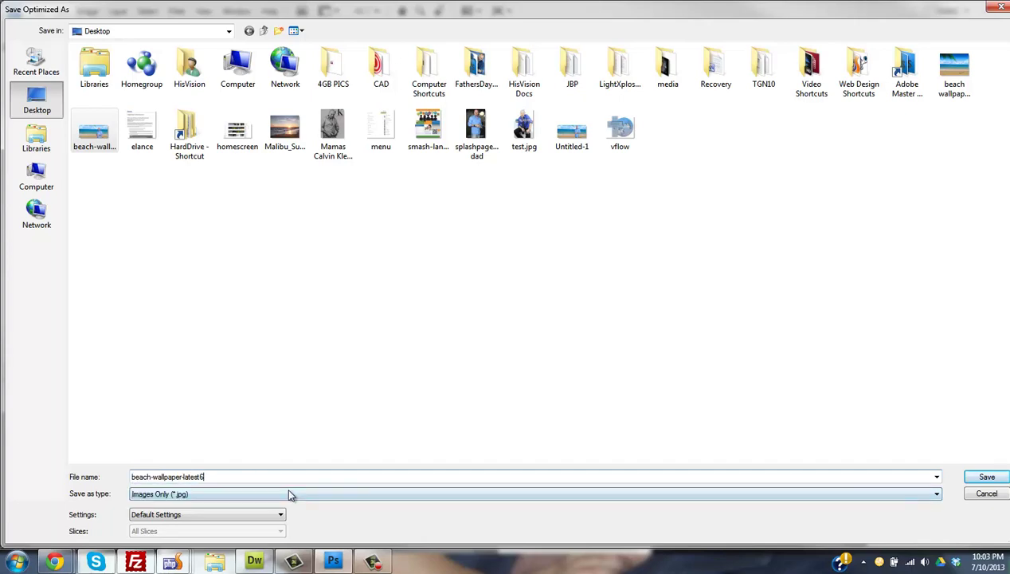
type("6")
key("Return")
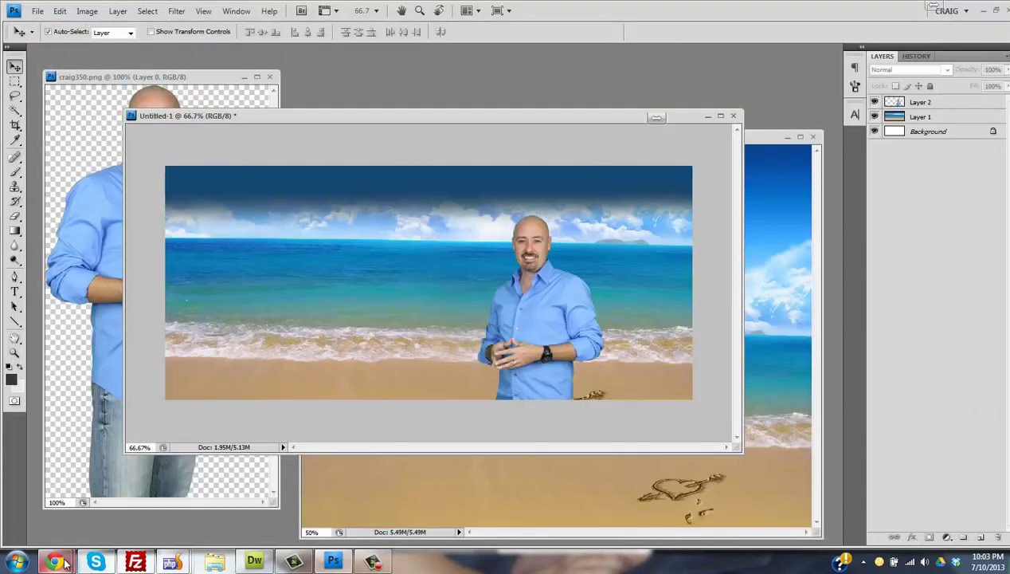
- In the RokGallery admin, delete the old beach-wallpaper-latest5 image
mouse_move(54, 561)
left_click(239, 490)
left_click(83, 7)
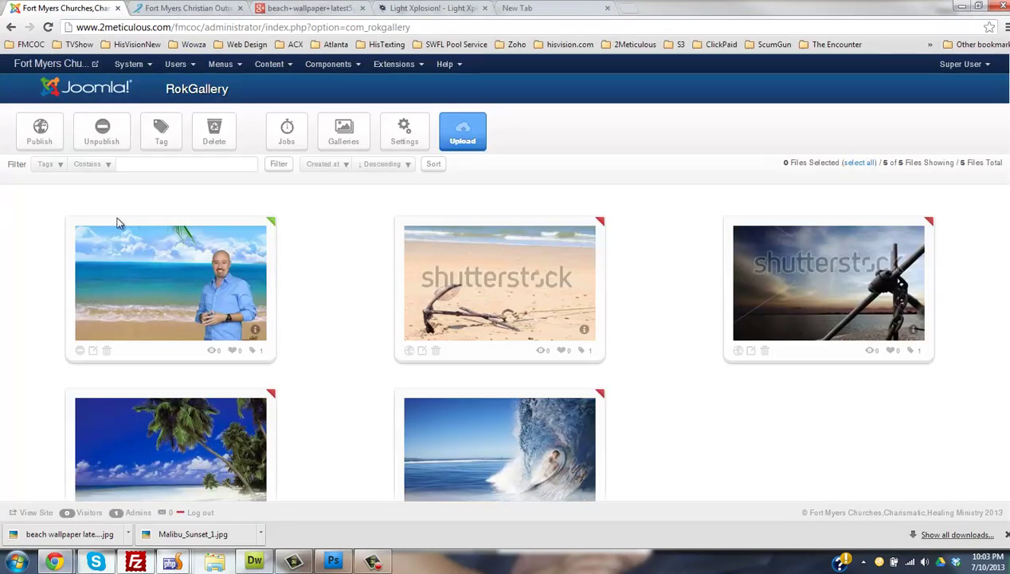
left_click(108, 353)
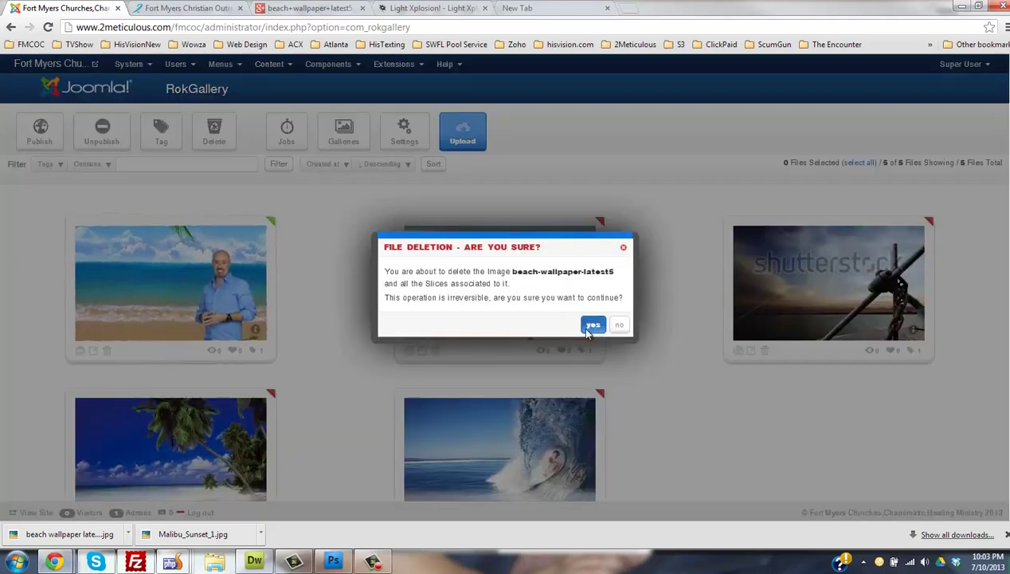
left_click(589, 323)
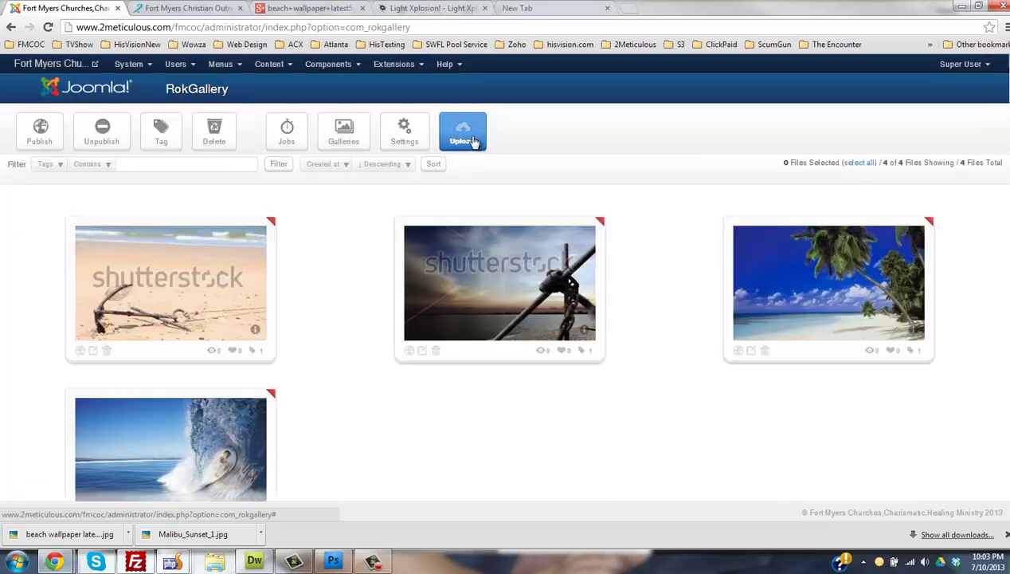
- Upload beach-wallpaper-latest6 to RokGallery
left_click(470, 139)
left_click(403, 348)
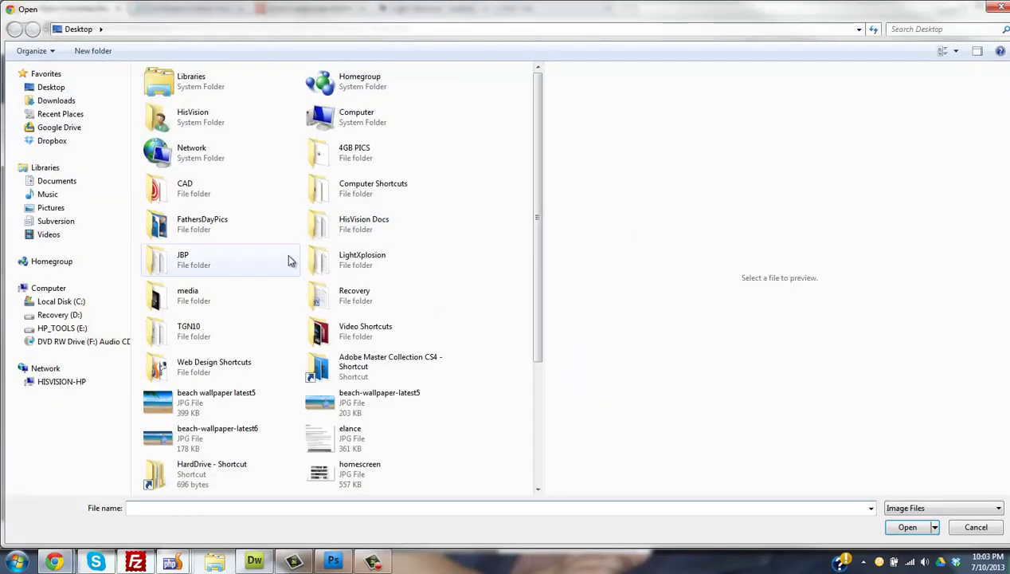
double_click(191, 434)
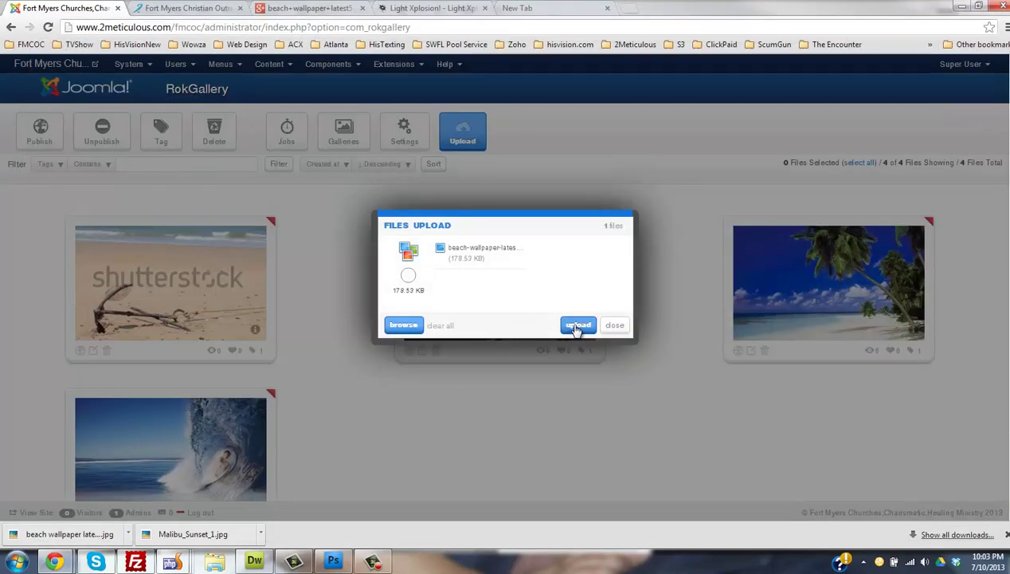
left_click(577, 325)
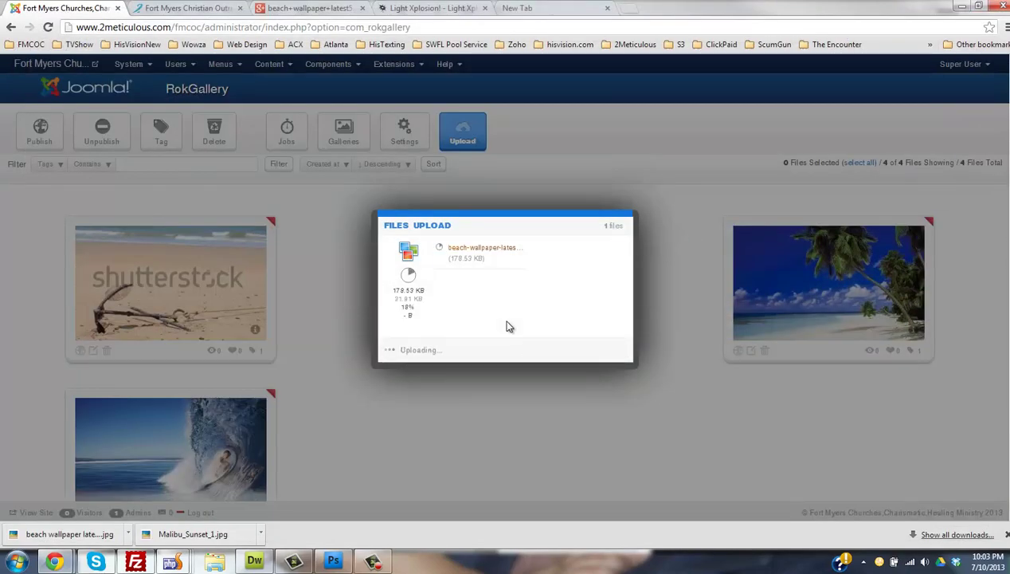
- In Photoshop, marquee-select the dark band across the banner's top, then return to the browser
left_click(333, 561)
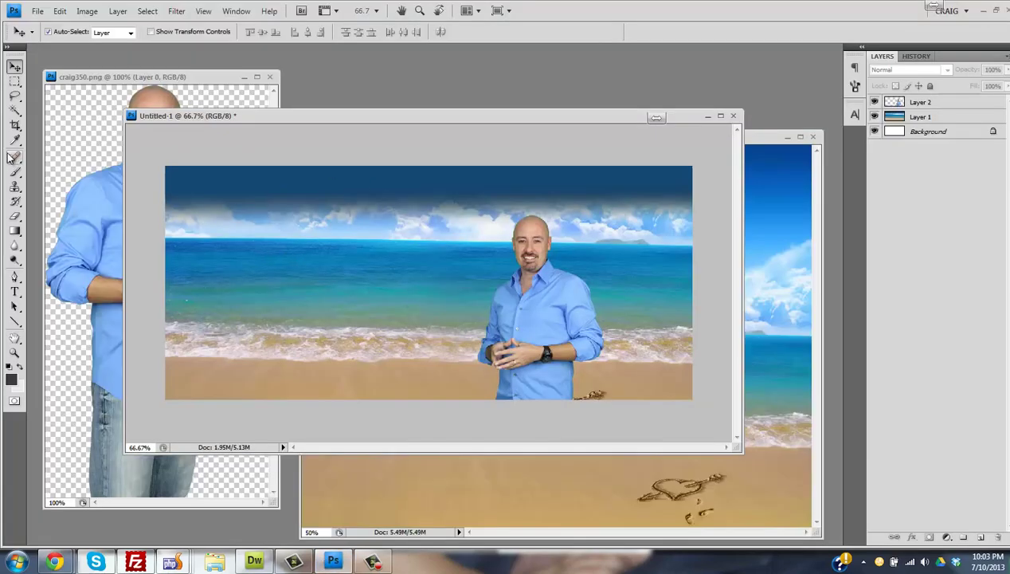
left_click(15, 80)
left_click_drag(569, 195, 697, 209)
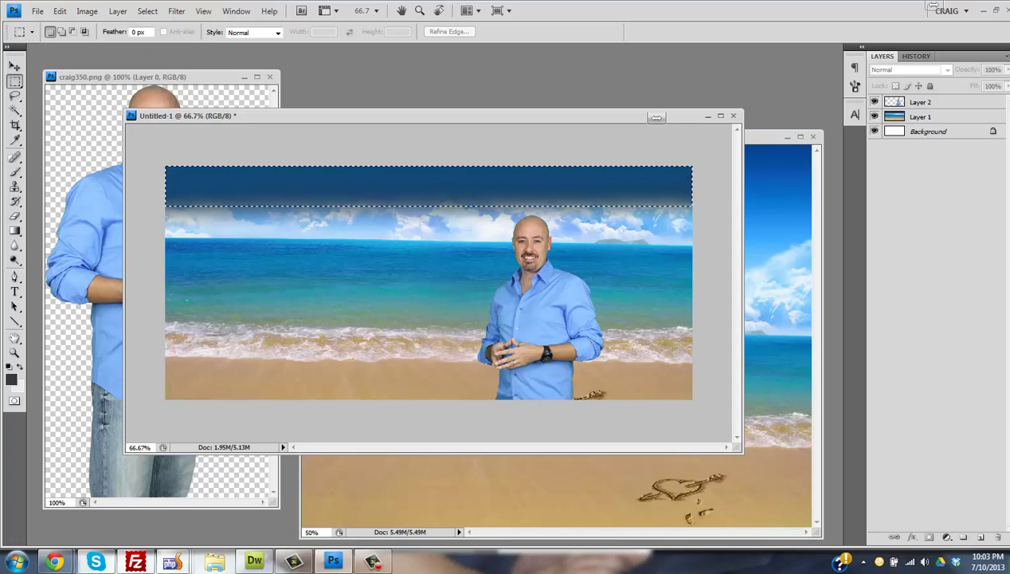
key("alt+Tab")
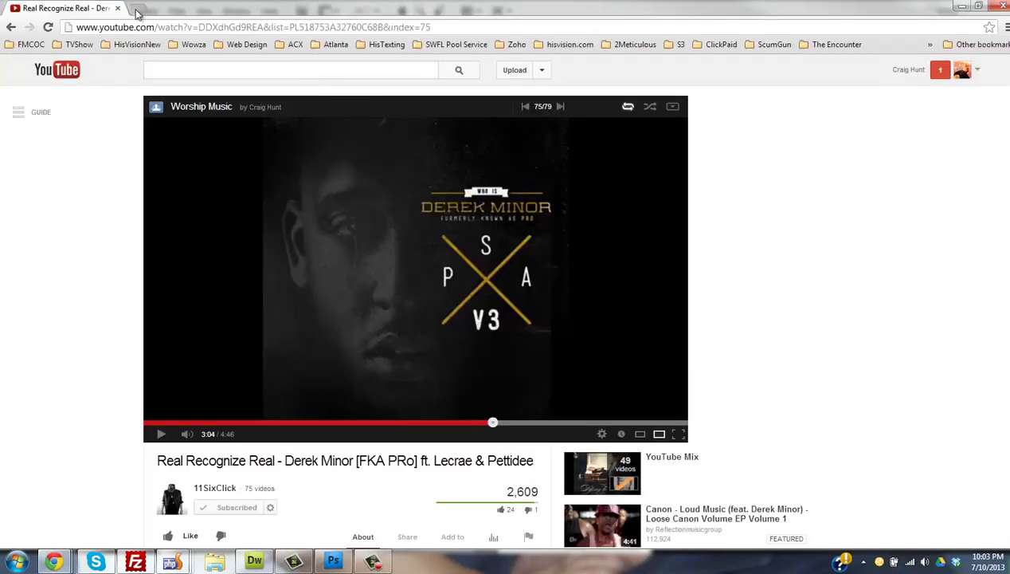
- Search YouTube in a new tab for 'do gradient overlay in photoshop' and browse the results
left_click(139, 9)
type("www.youtube.com")
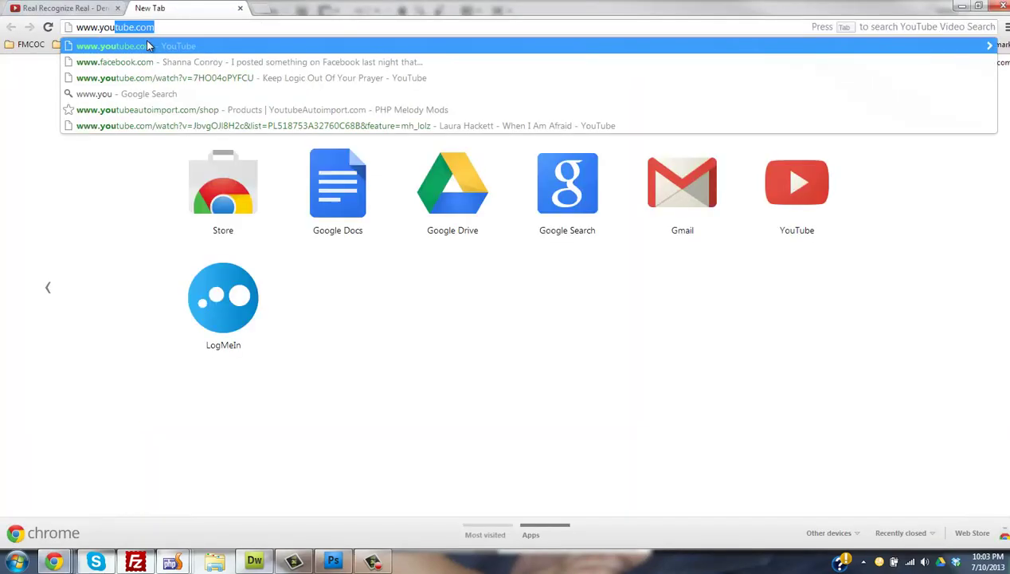
key("Return")
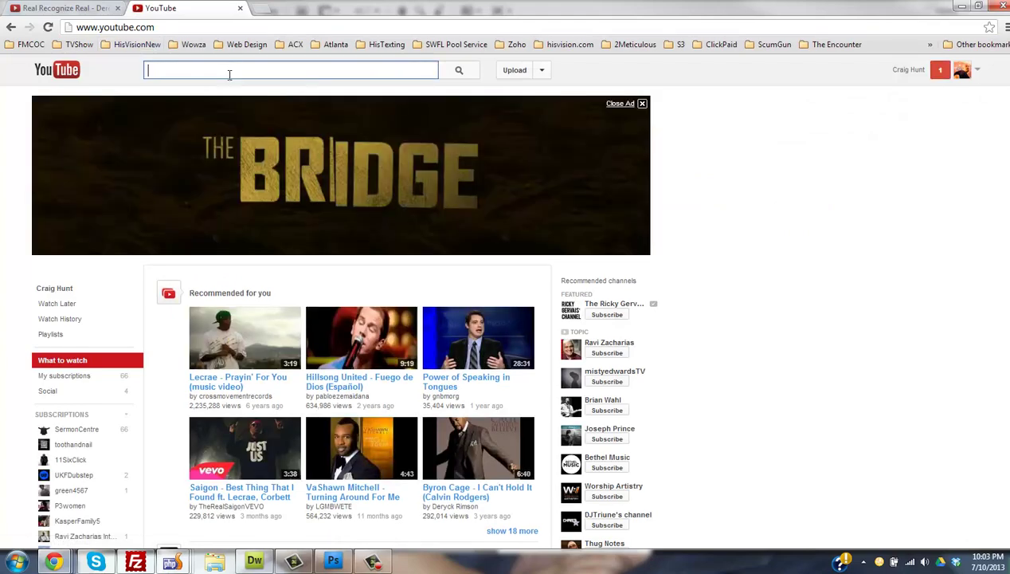
type("do gra")
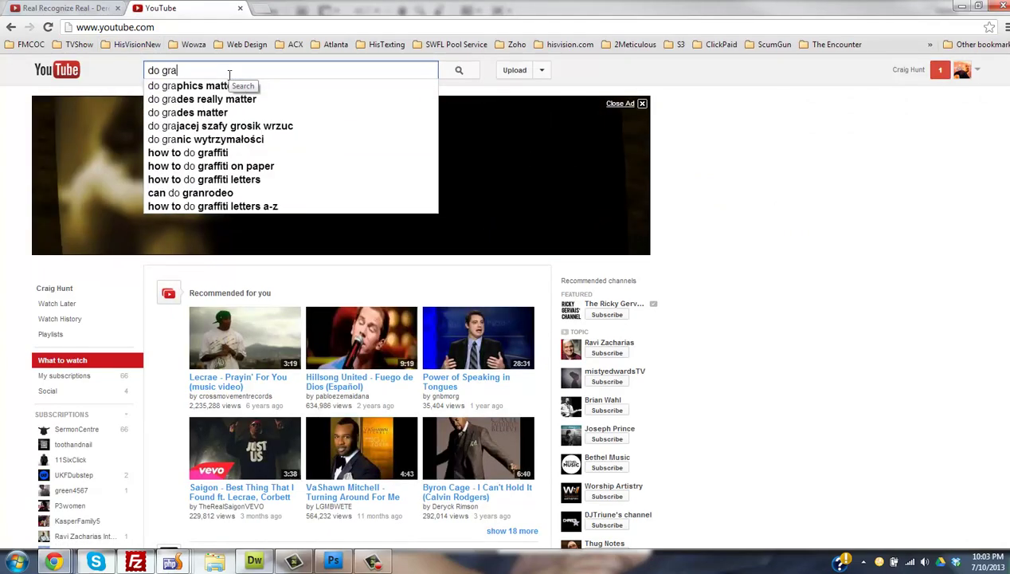
type("dient overlay in photos")
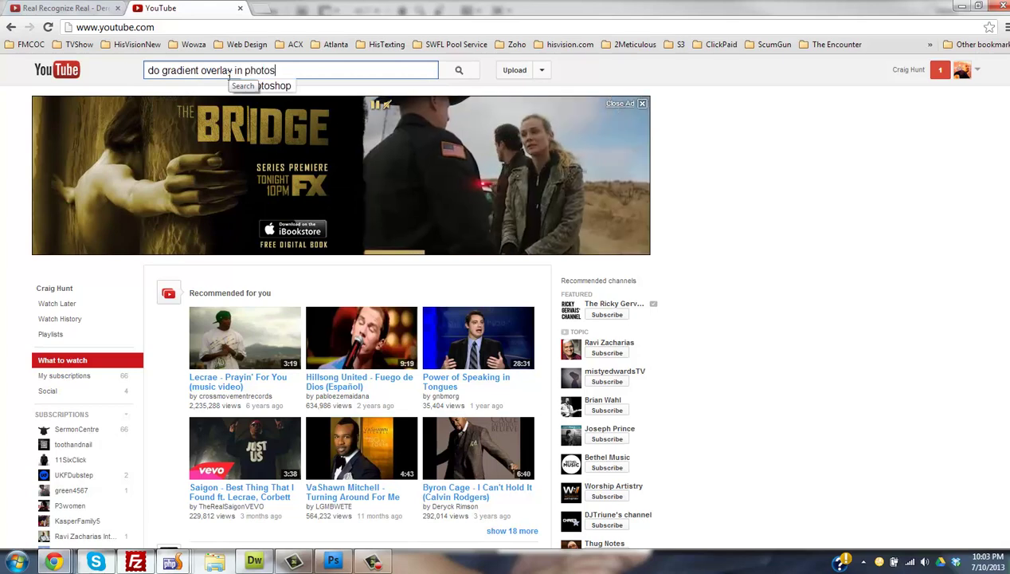
type("hop")
key("Return")
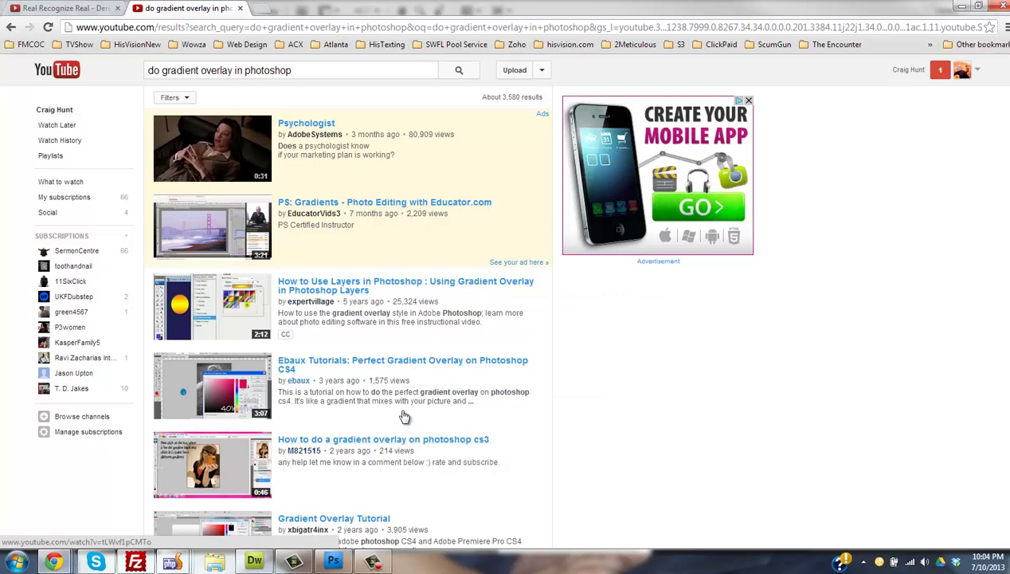
scroll(386, 335, "down", 4)
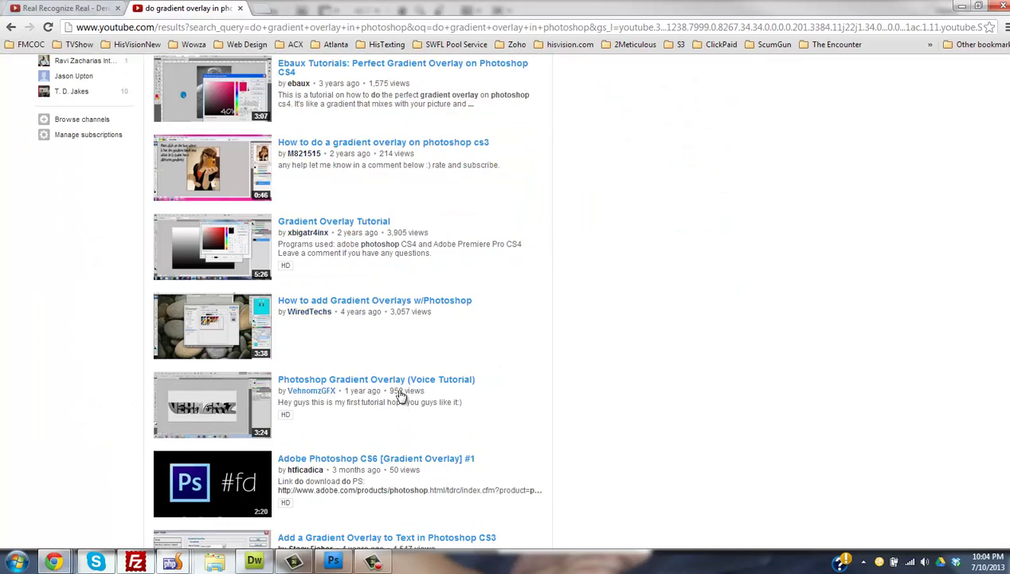
left_click(333, 562)
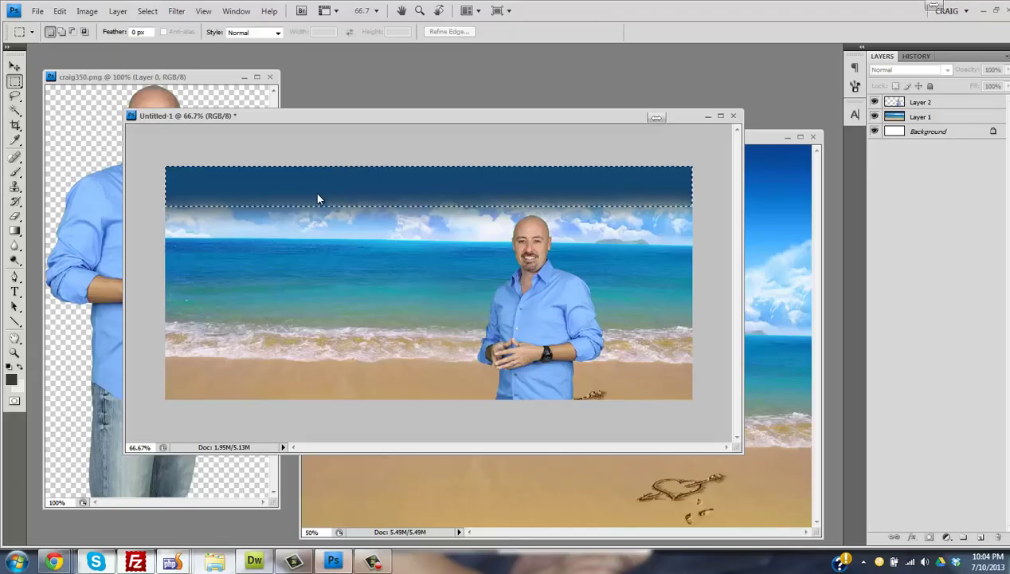
- Deselect, then delete the gradient steps from the History panel
right_click(317, 198)
left_click(334, 201)
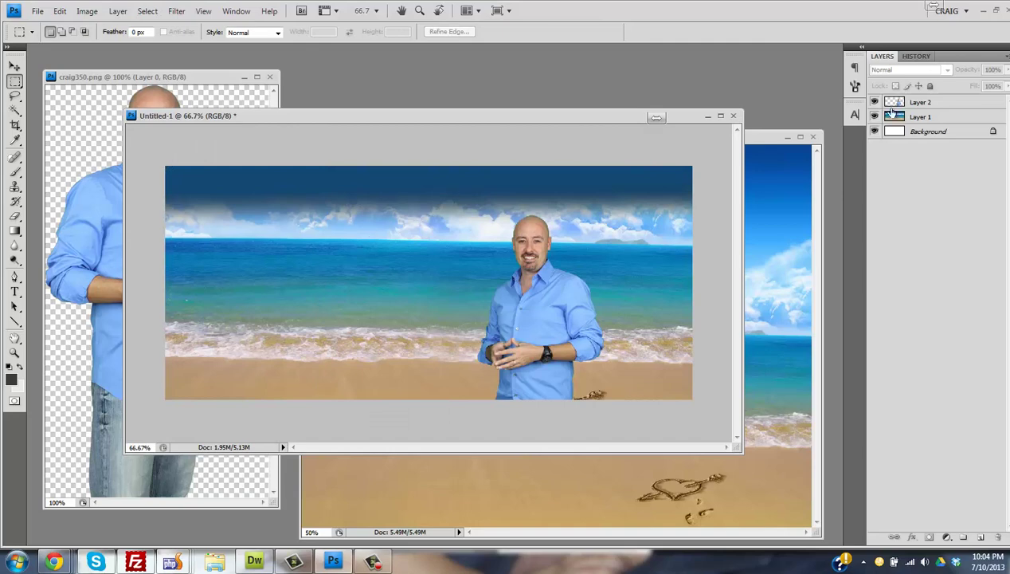
left_click(916, 55)
left_click(914, 201)
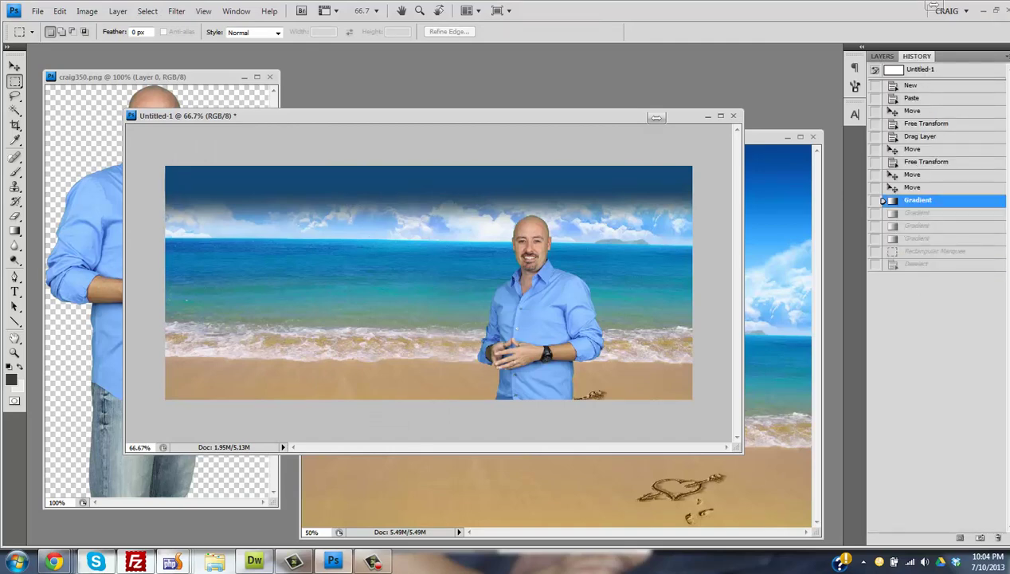
left_click(999, 541)
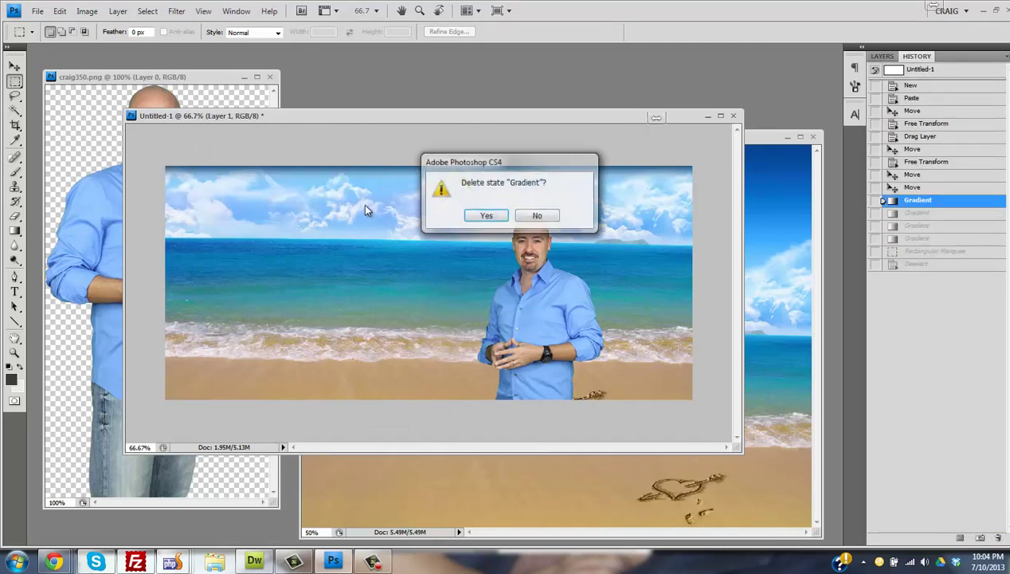
left_click(489, 215)
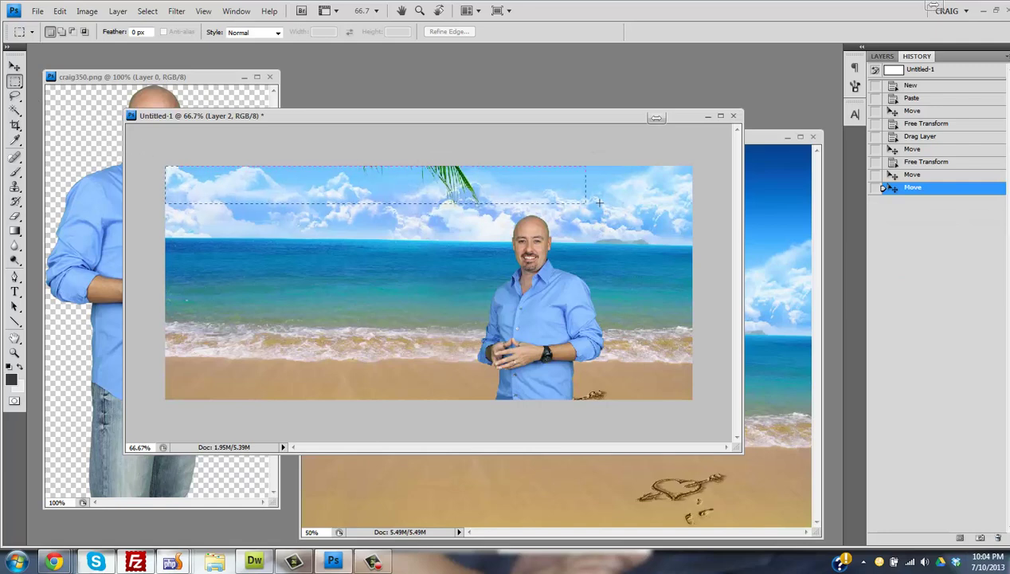
- Select a strip across the banner's top and fill it dark grey with the Paint Bucket
left_click_drag(599, 203, 692, 202)
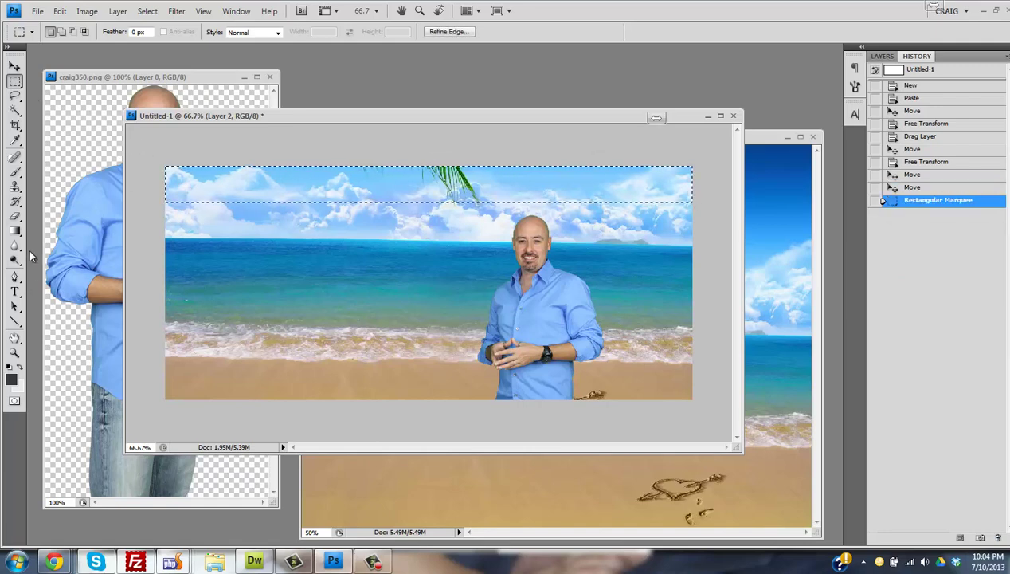
left_click(14, 231)
left_click(68, 239)
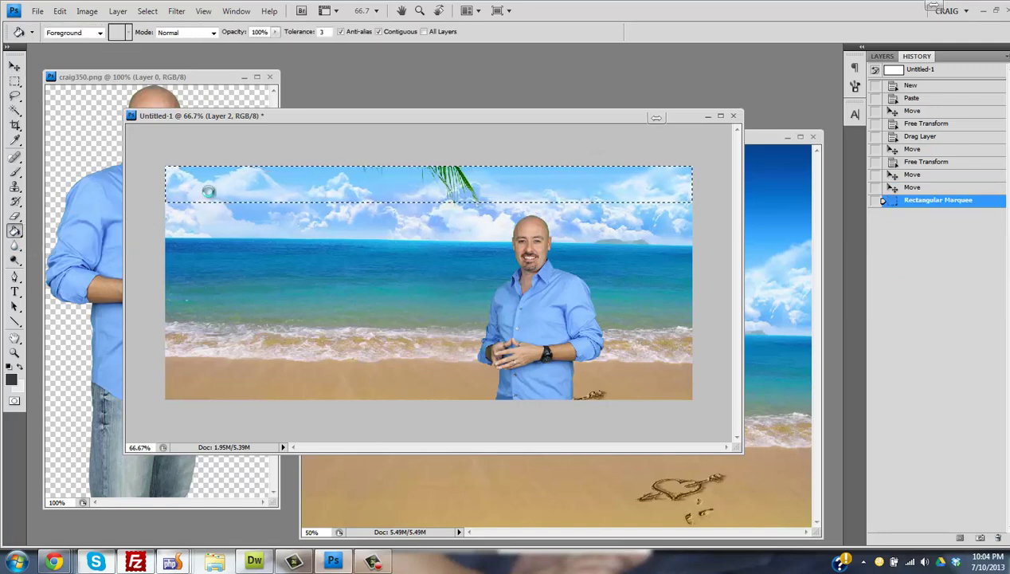
left_click(208, 192)
- Deselect the filled strip and bring up Chrome's taskbar window list
key("m")
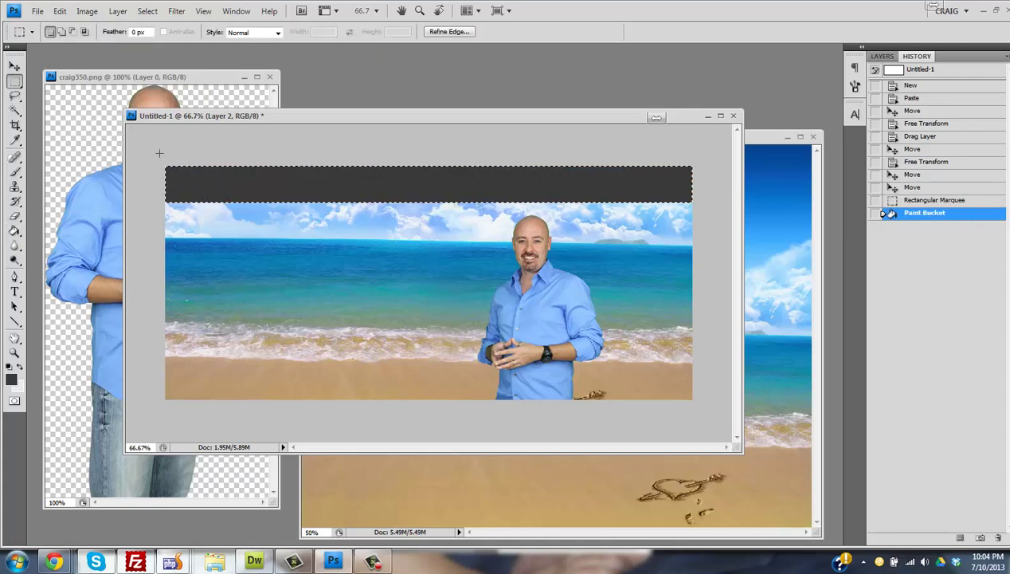
right_click(159, 152)
right_click(341, 194)
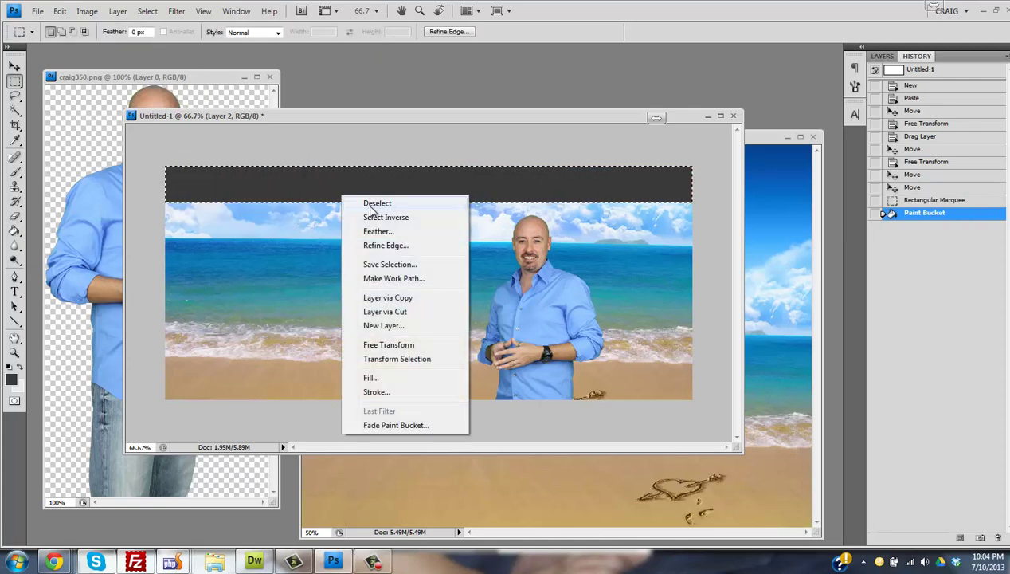
left_click(375, 203)
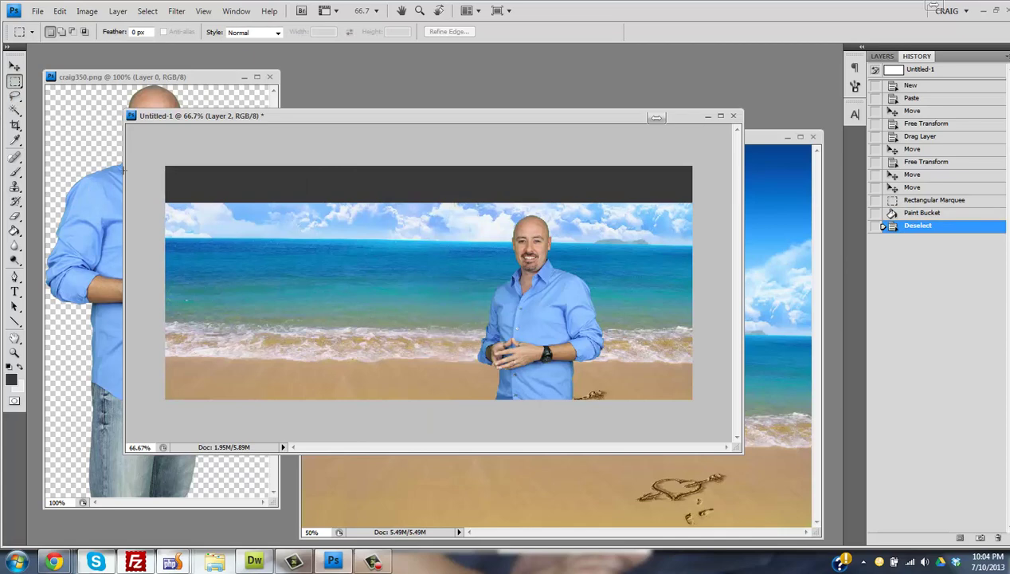
left_click(997, 541)
left_click(480, 212)
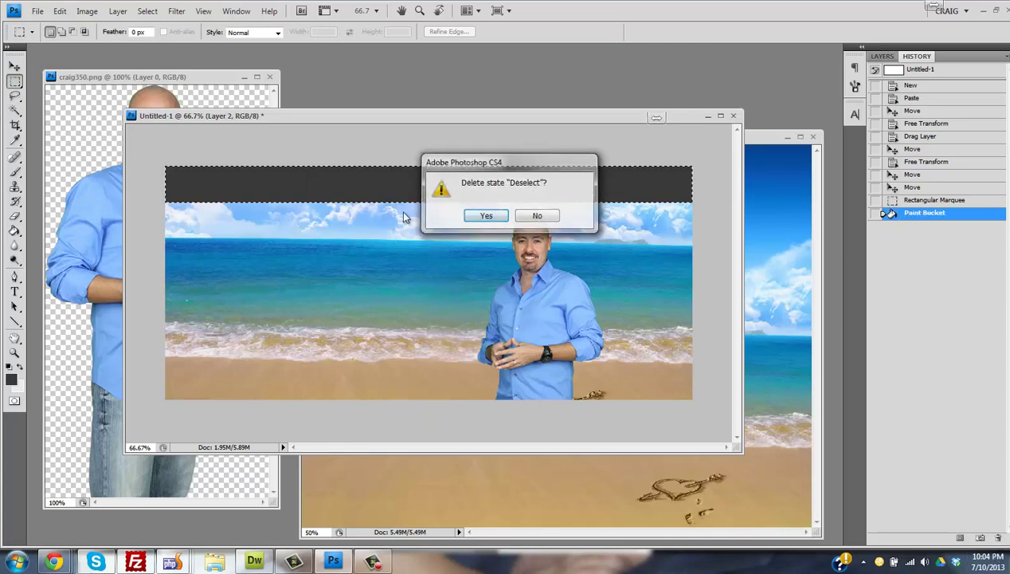
right_click(657, 200)
left_click(673, 202)
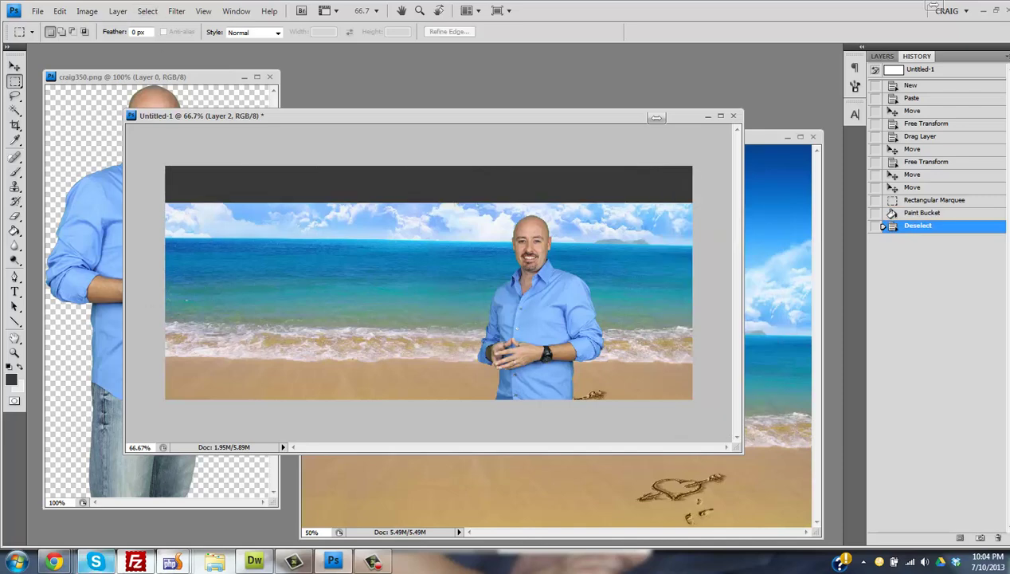
right_click(53, 562)
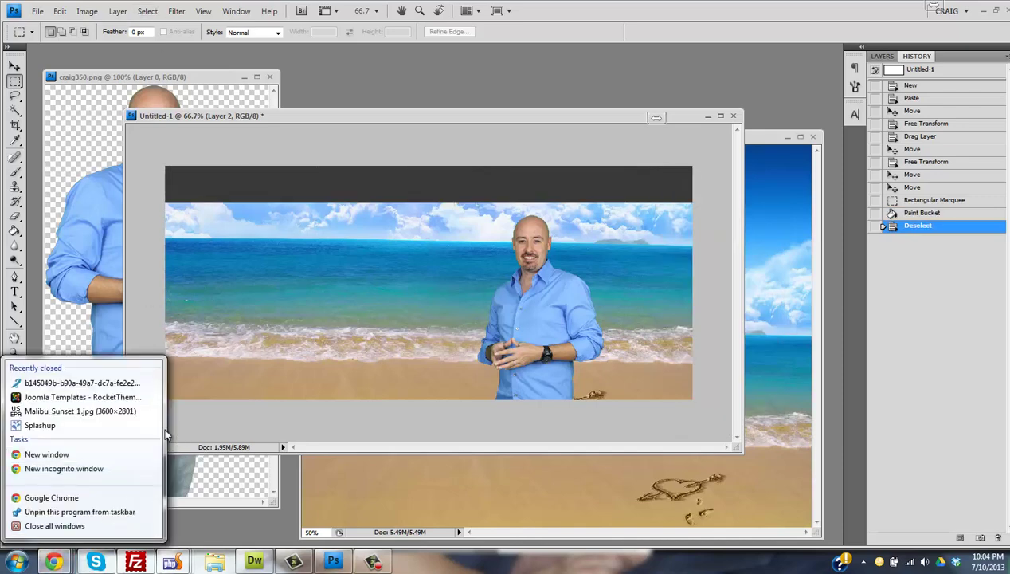
- Switch to the RokGallery admin in Chrome and close the finished upload summary
left_click(53, 561)
mouse_move(53, 560)
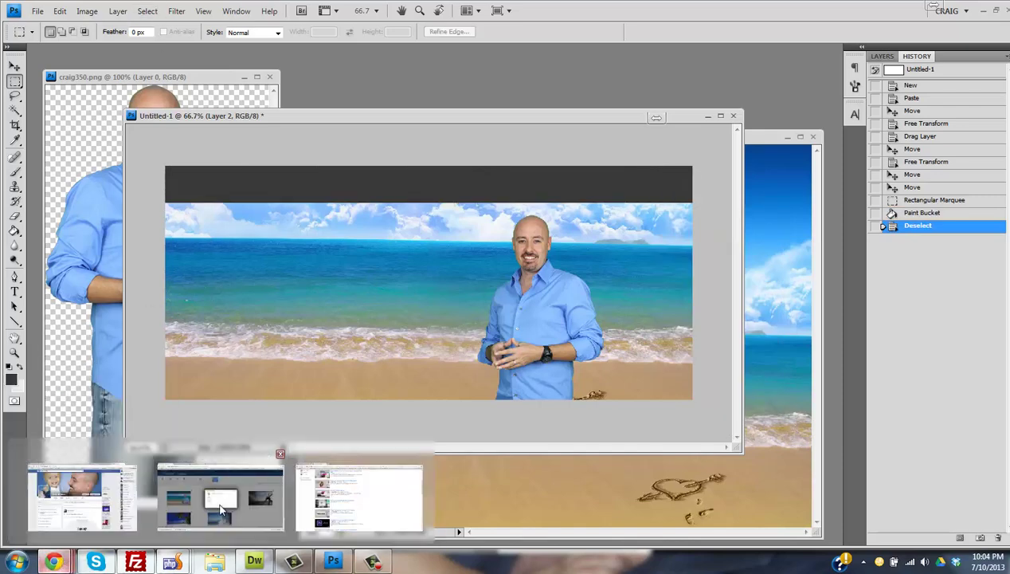
left_click(222, 508)
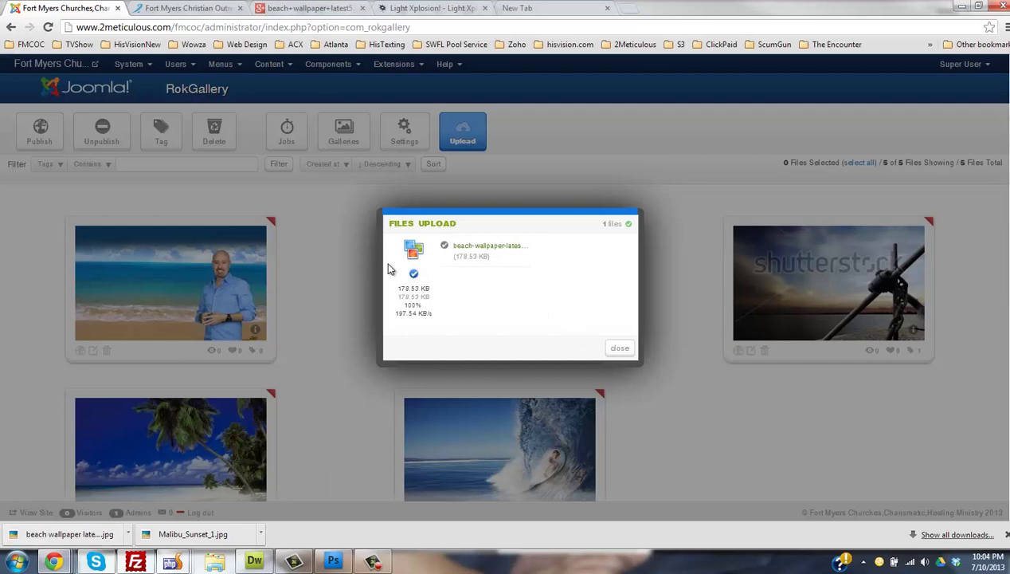
left_click(621, 349)
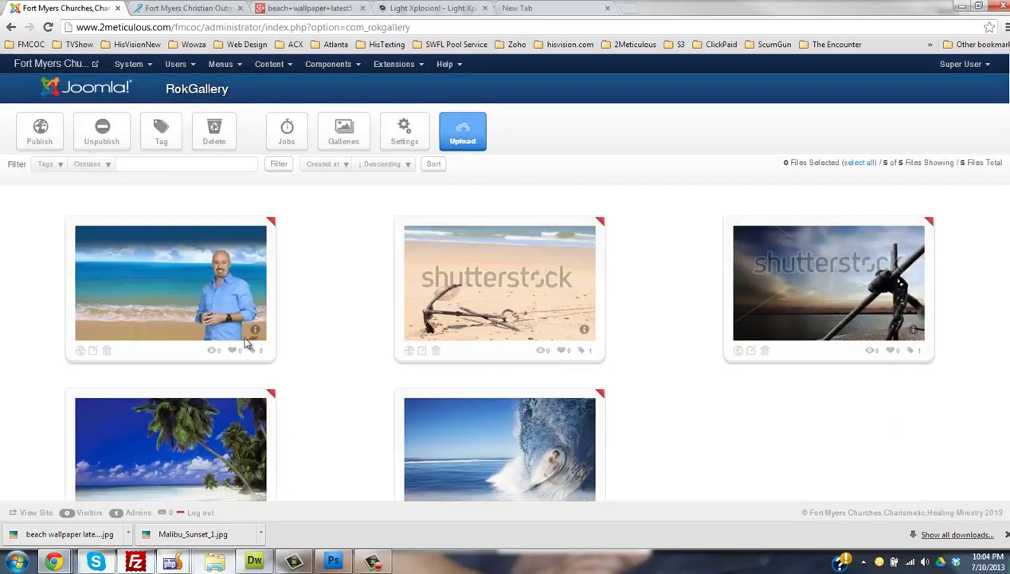
- Open the beach banner's details editor and start a new slice
left_click(93, 352)
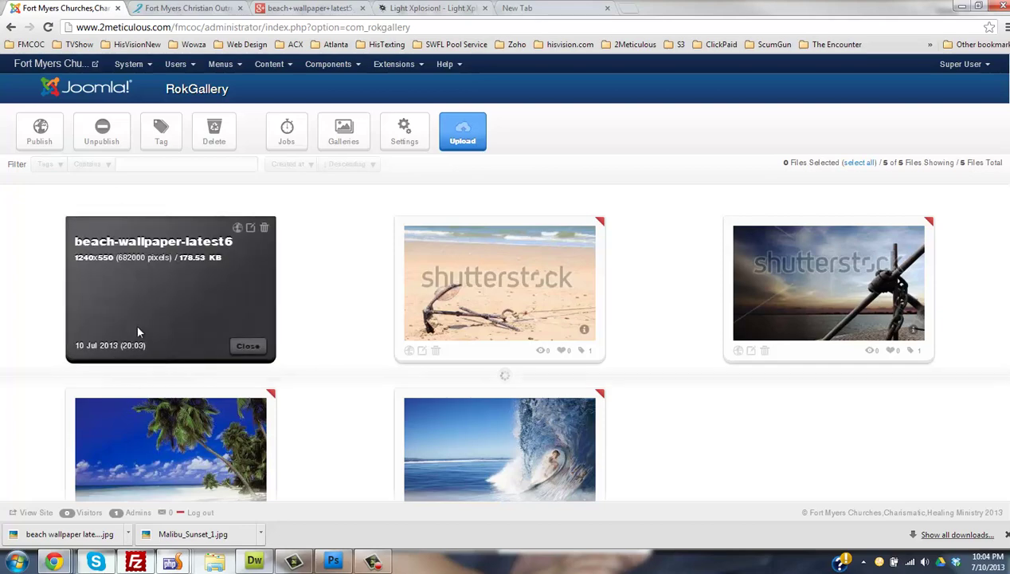
scroll(681, 228, "down", 2)
scroll(844, 277, "up", 5)
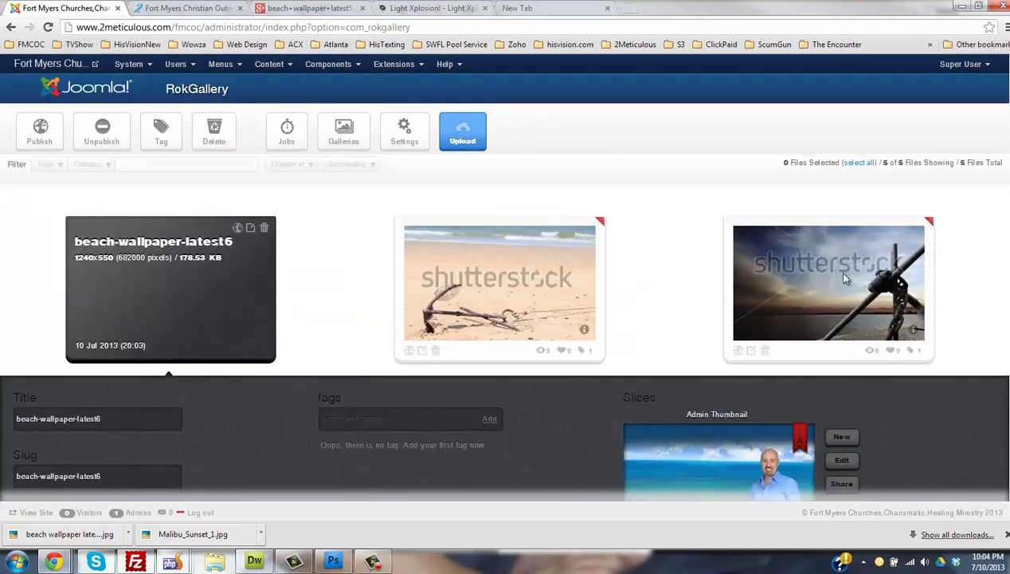
scroll(417, 302, "down", 3)
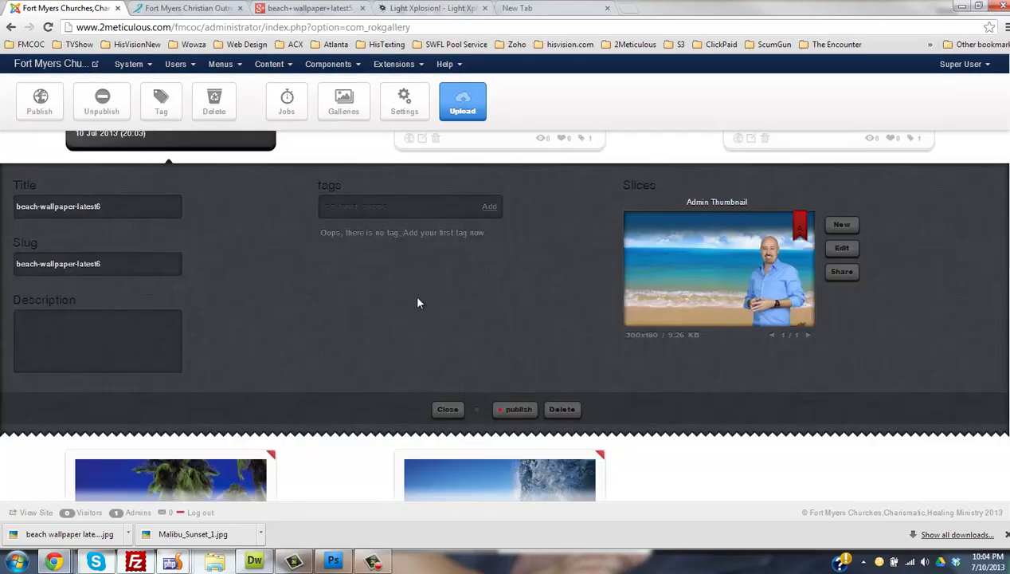
left_click(374, 205)
left_click(845, 227)
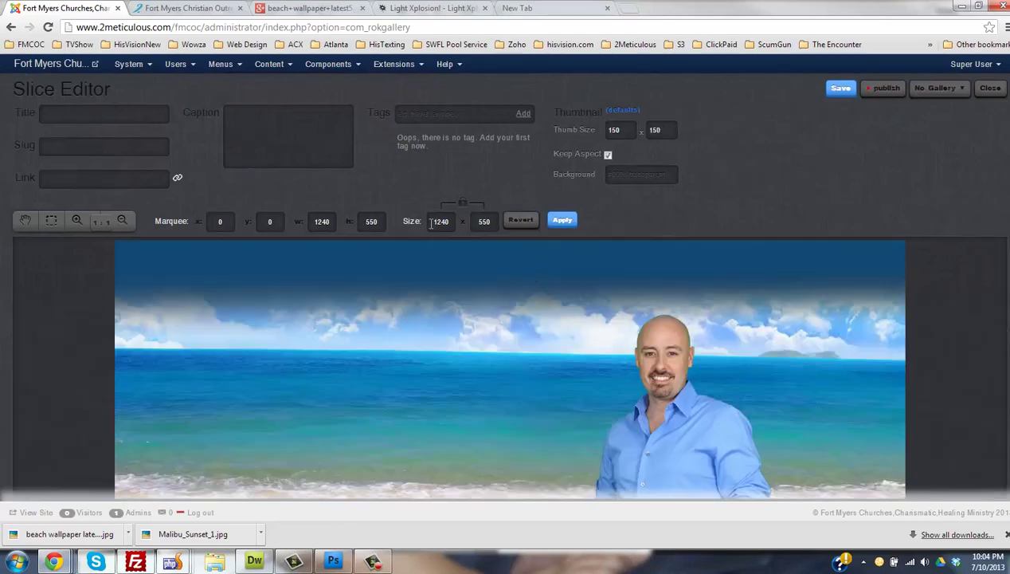
- Apply the full-image crop and paste the homepage's evangelist heading as the slice title
left_click(562, 220)
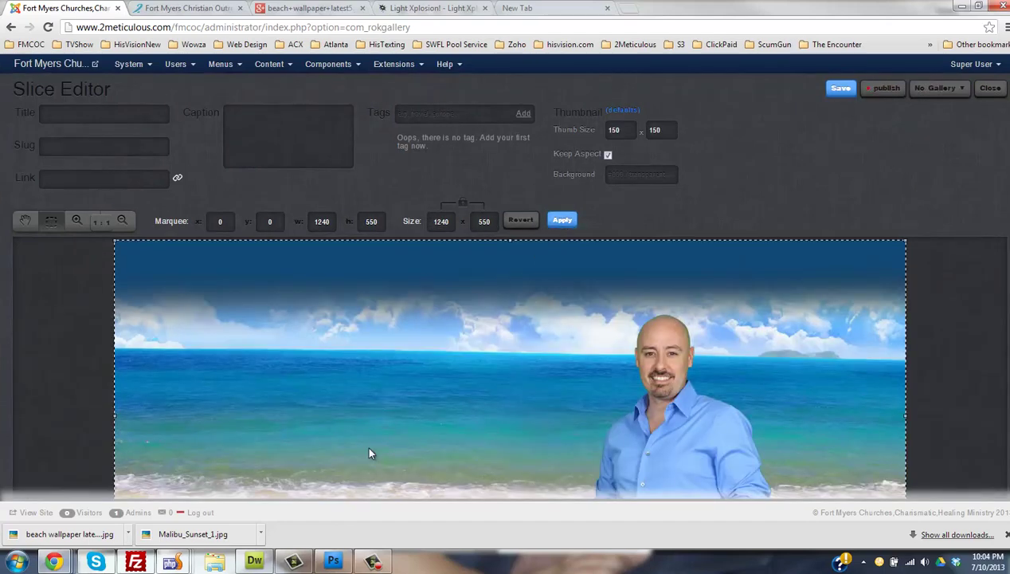
double_click(488, 220)
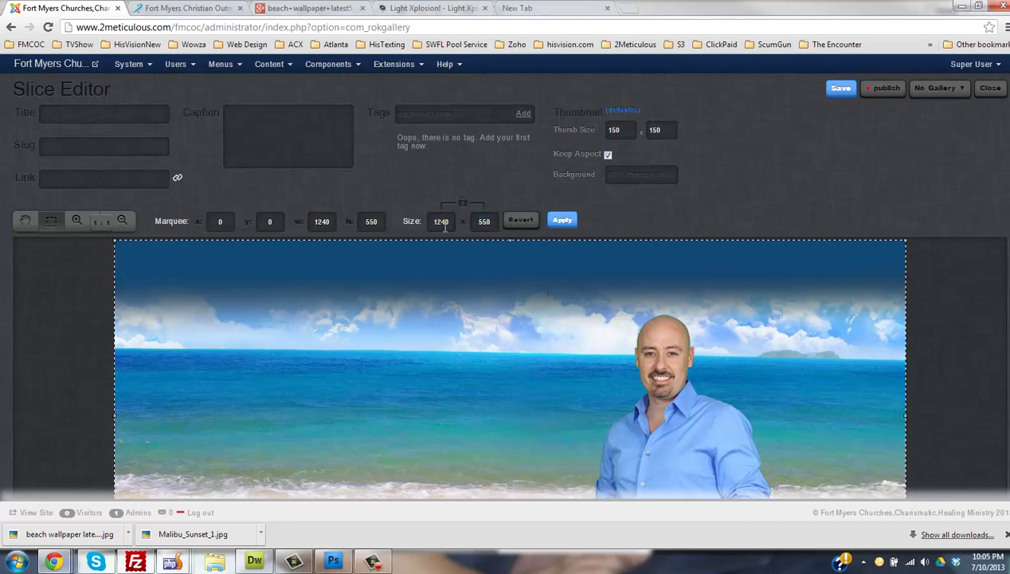
left_click(195, 10)
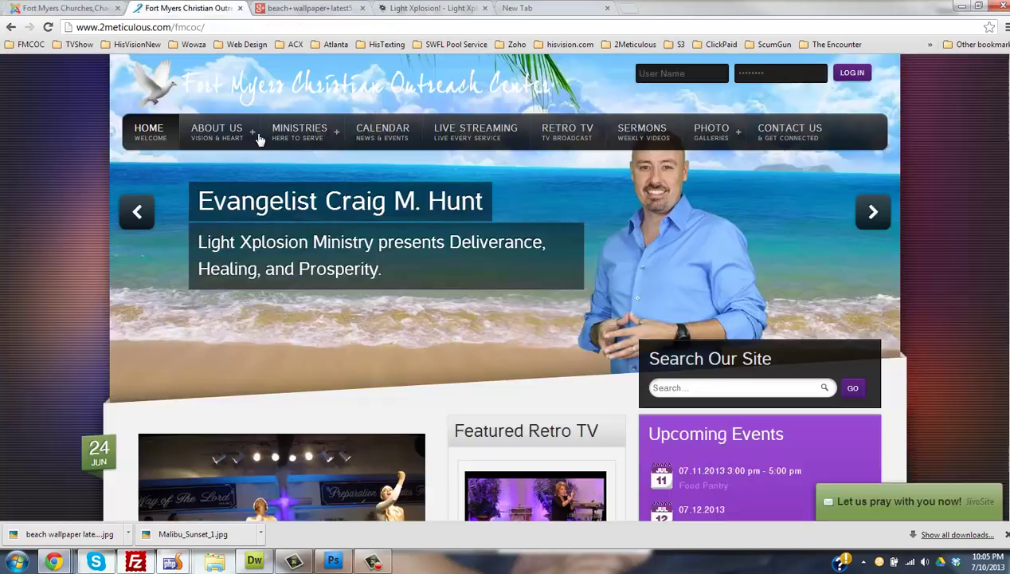
left_click_drag(487, 204, 203, 204)
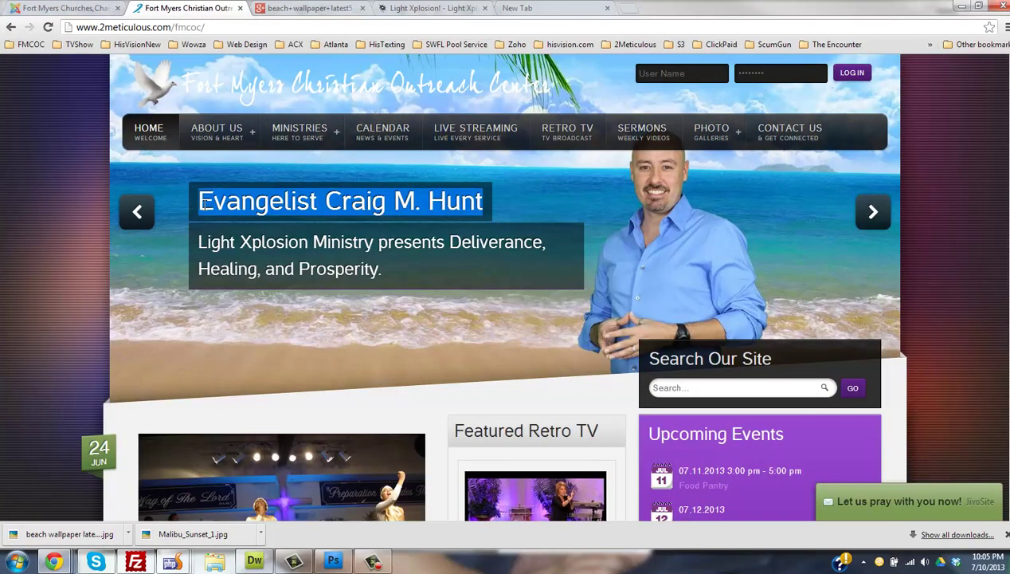
key("ctrl+c")
left_click(79, 8)
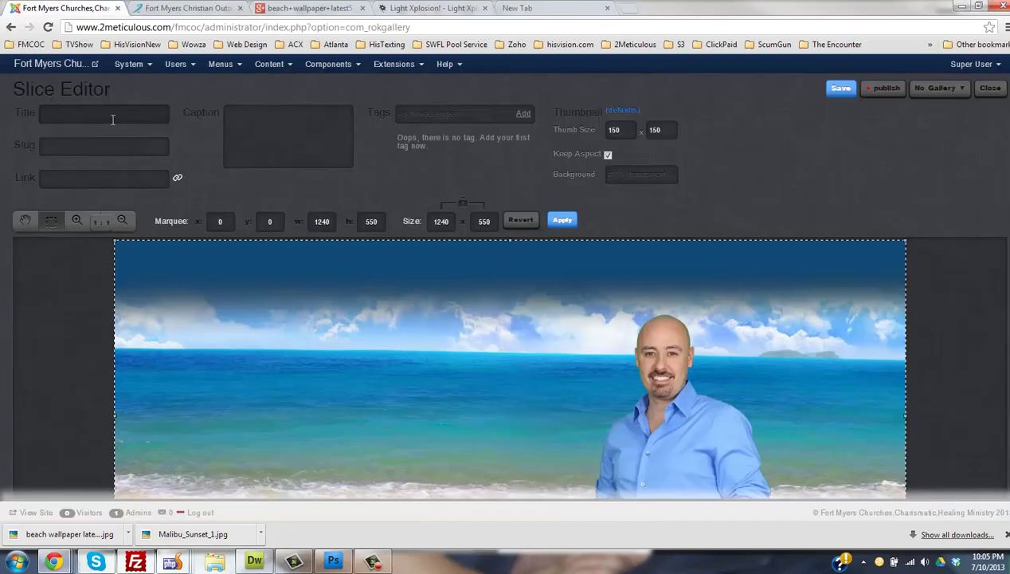
key("ctrl+v")
- Paste the homepage's Light Xplosion Ministry subtitle sentence as the slice caption
left_click(177, 8)
left_click_drag(384, 270, 194, 247)
key("ctrl+c")
left_click(87, 8)
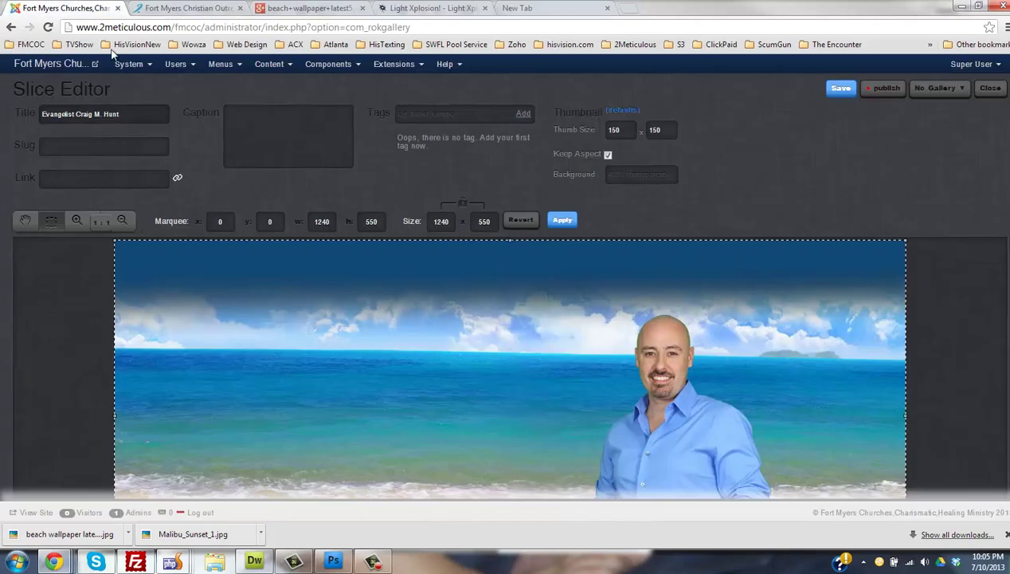
left_click(282, 152)
key("ctrl+v")
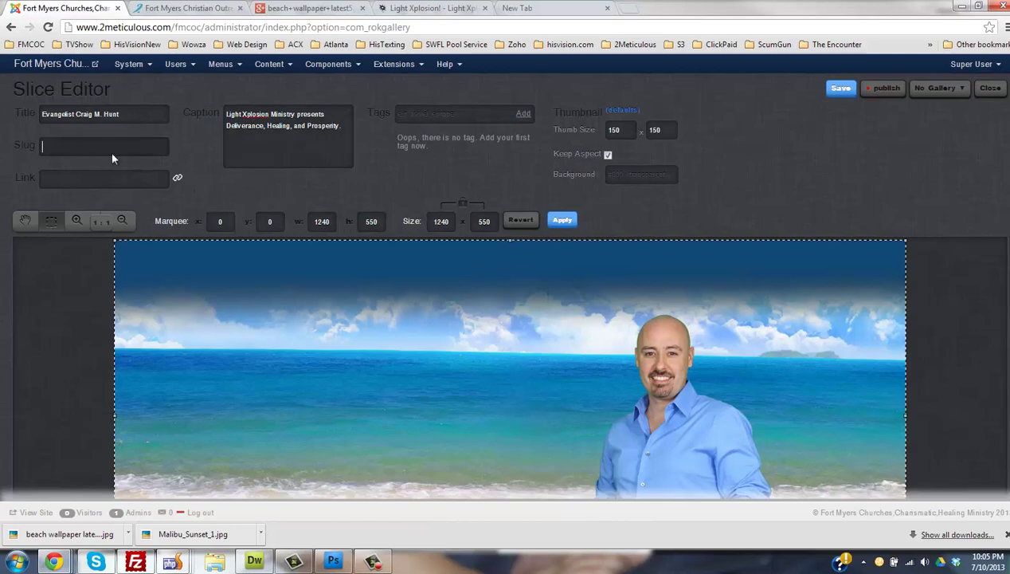
left_click(110, 150)
type("craig")
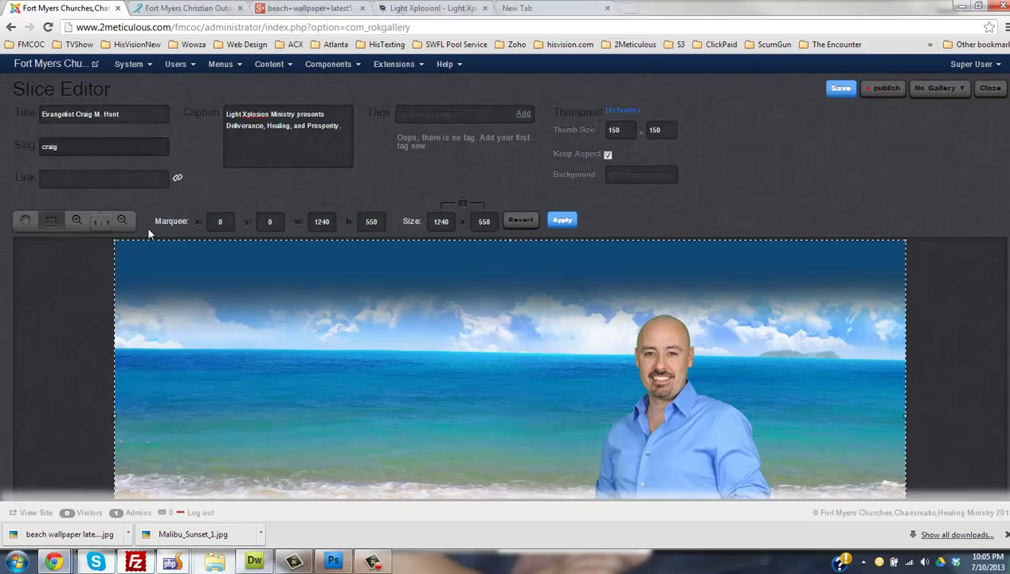
left_click(111, 178)
type("www.")
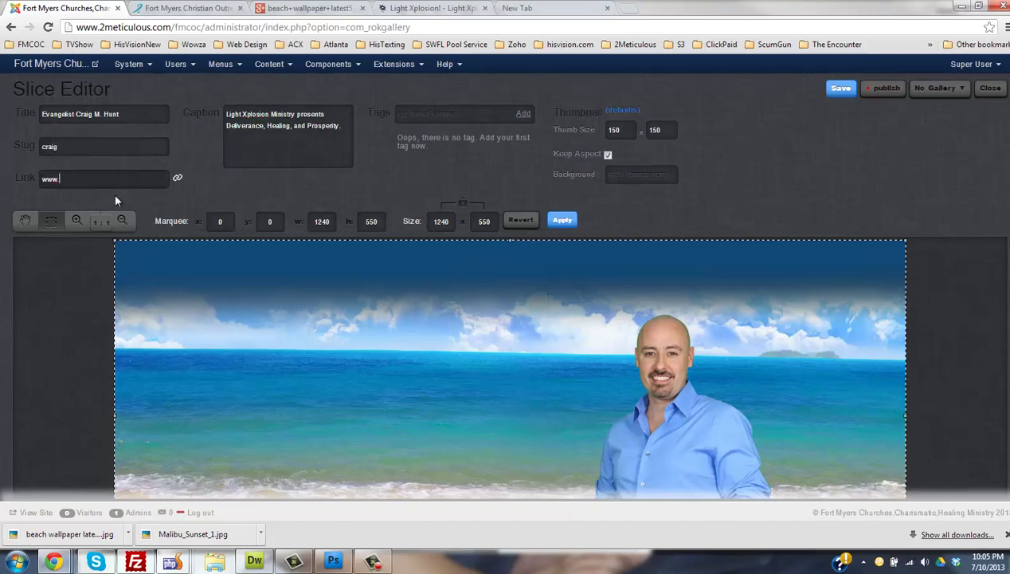
key("BackSpace")
key("BackSpace")
key("BackSpace")
key("BackSpace")
type("http://w")
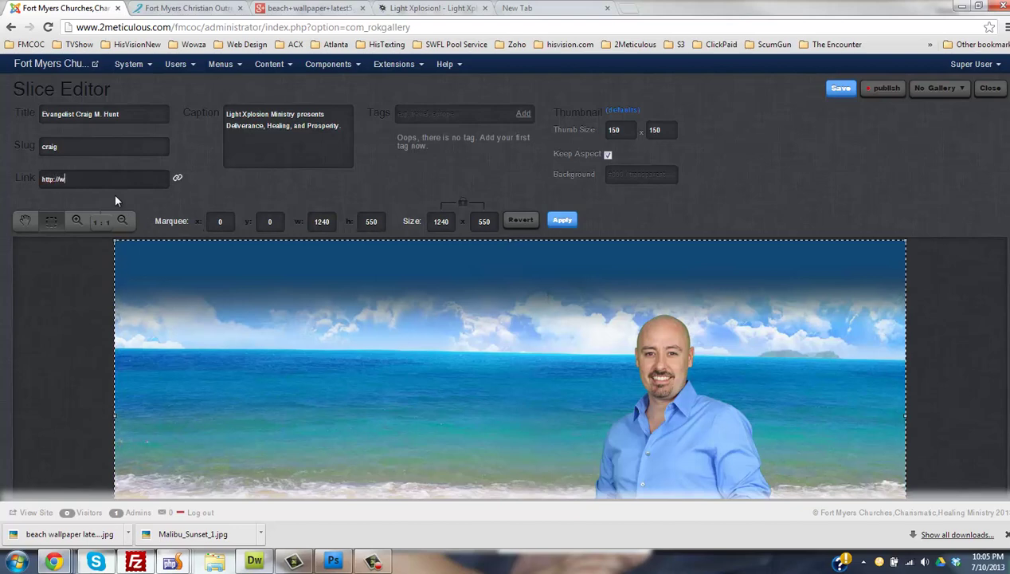
type("ww.lig")
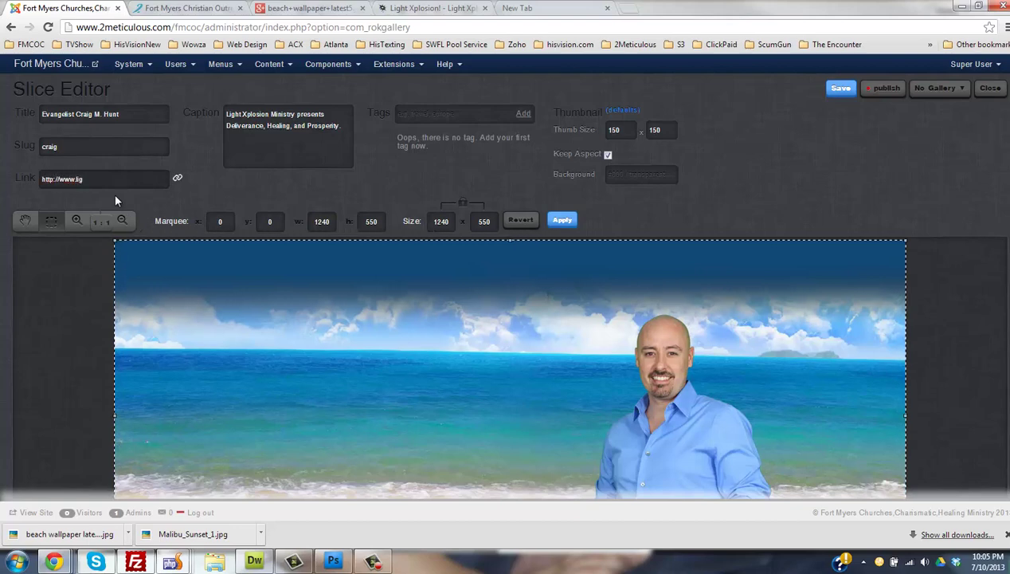
type("htxplosion.com")
- Tag the slice fp-rokgallery, assign it to FP RokGallery, publish and save it
left_click(433, 126)
type("fp-rokgallery")
left_click(526, 116)
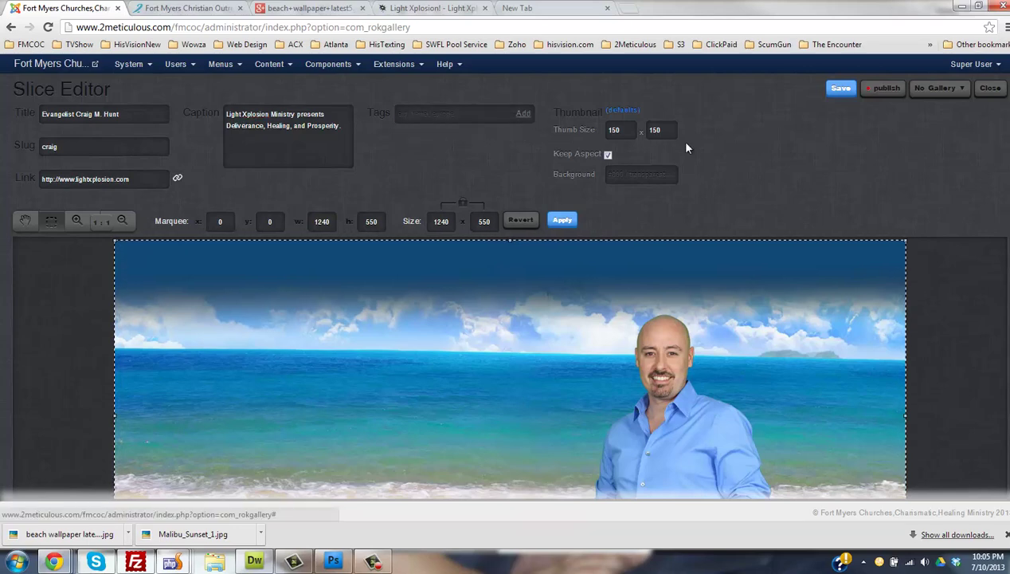
left_click(938, 87)
left_click(920, 127)
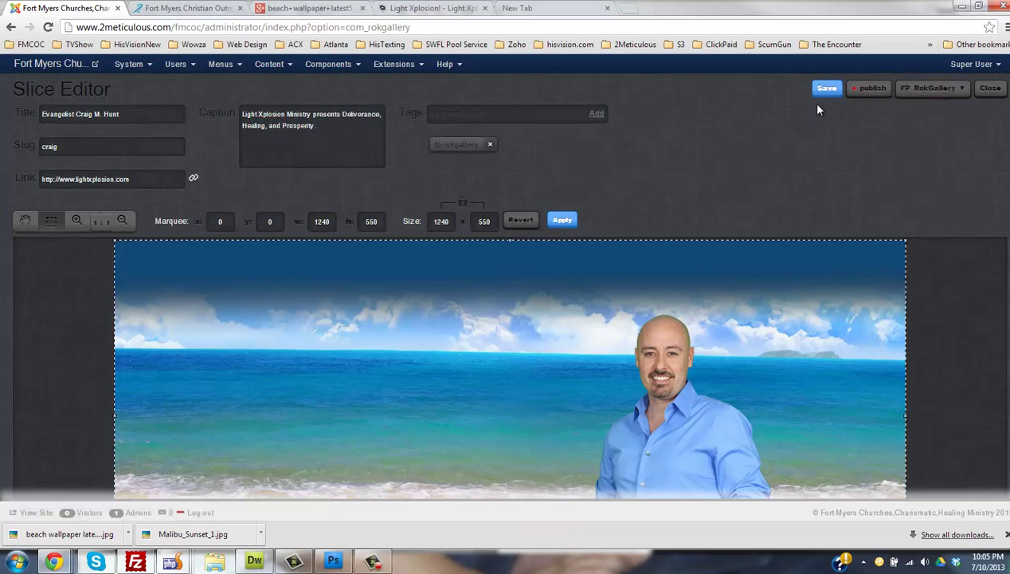
left_click(864, 93)
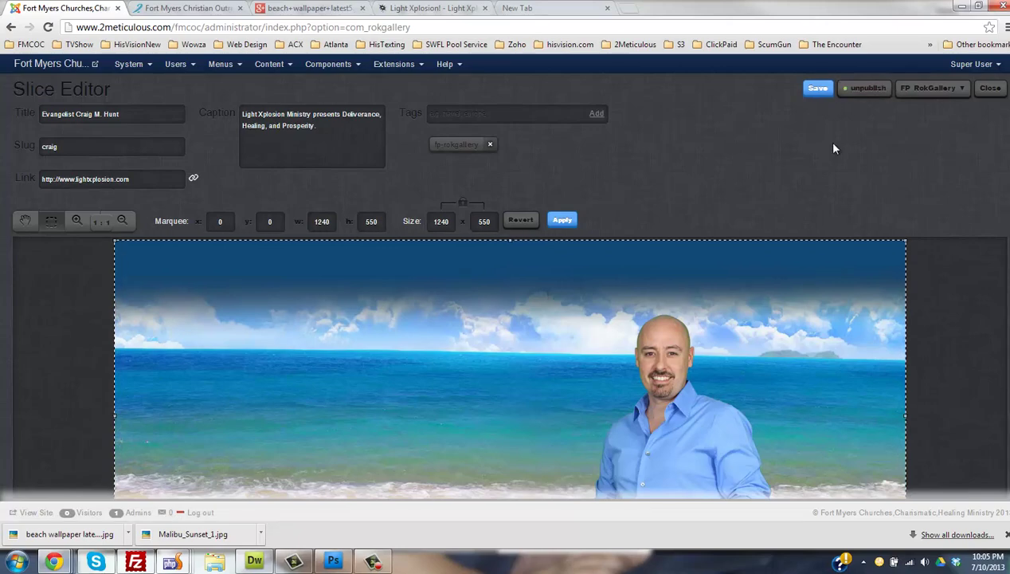
left_click(824, 94)
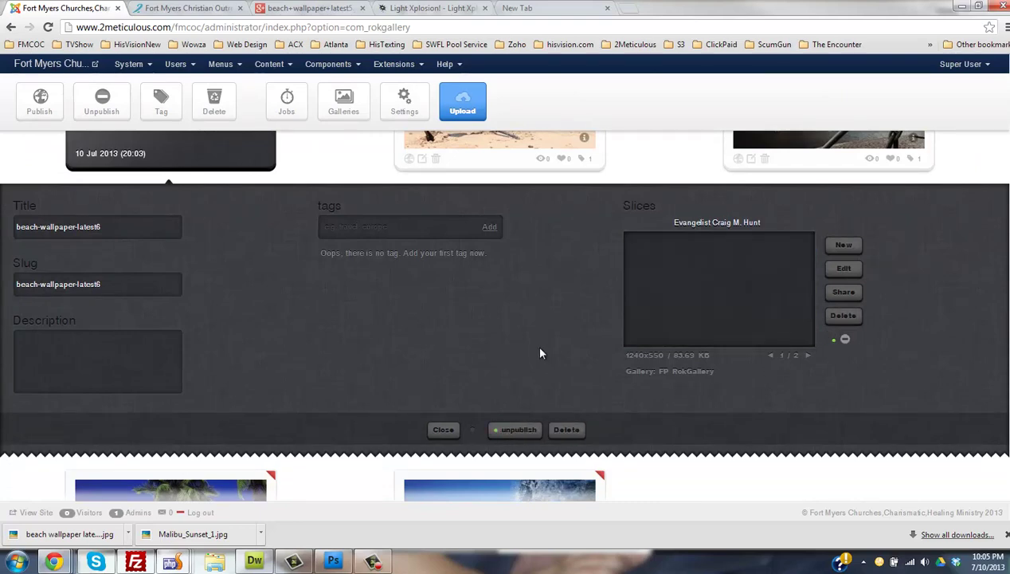
- Close the image editing panel and reload the church homepage to show the new evangelist slide
left_click(447, 429)
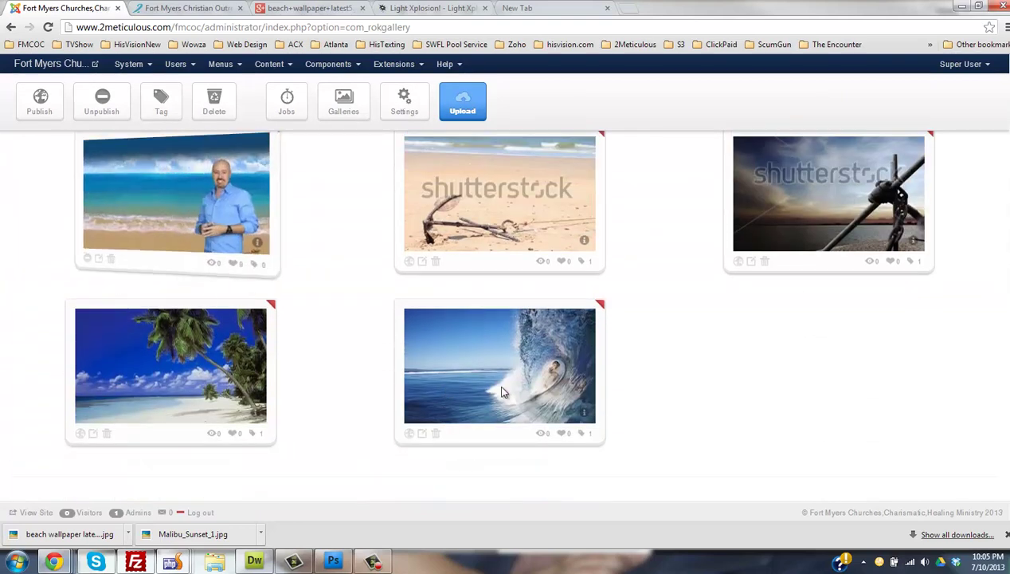
left_click(219, 9)
left_click(48, 27)
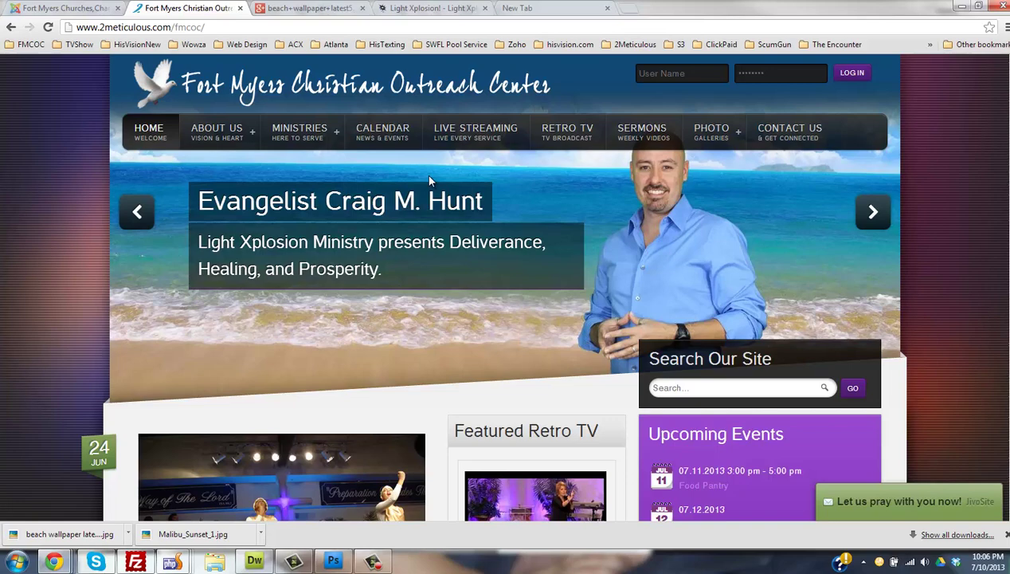
- Return to the RokGallery admin tab and open the Joomla Extensions menu
left_click(68, 8)
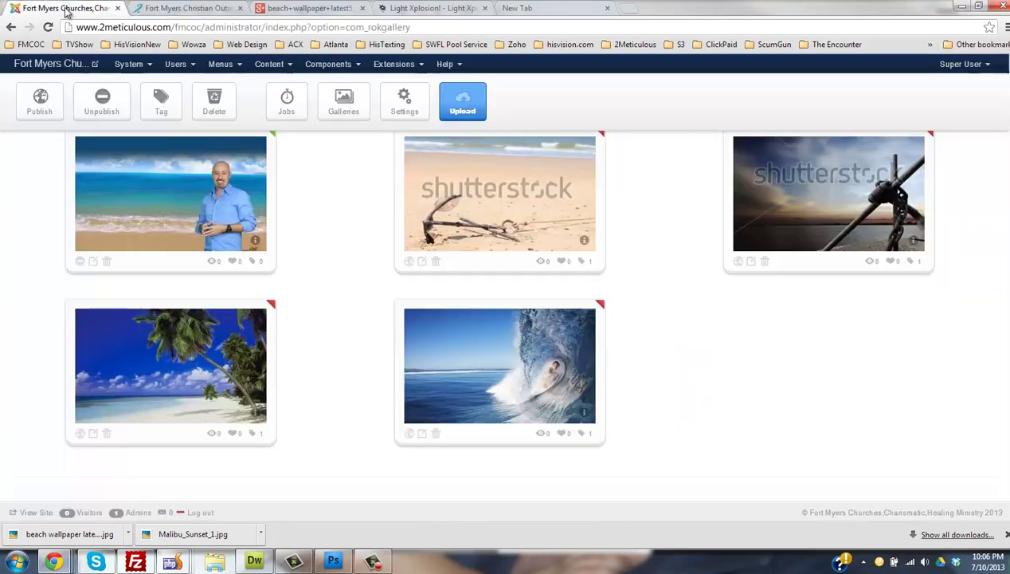
scroll(111, 301, "up", 2)
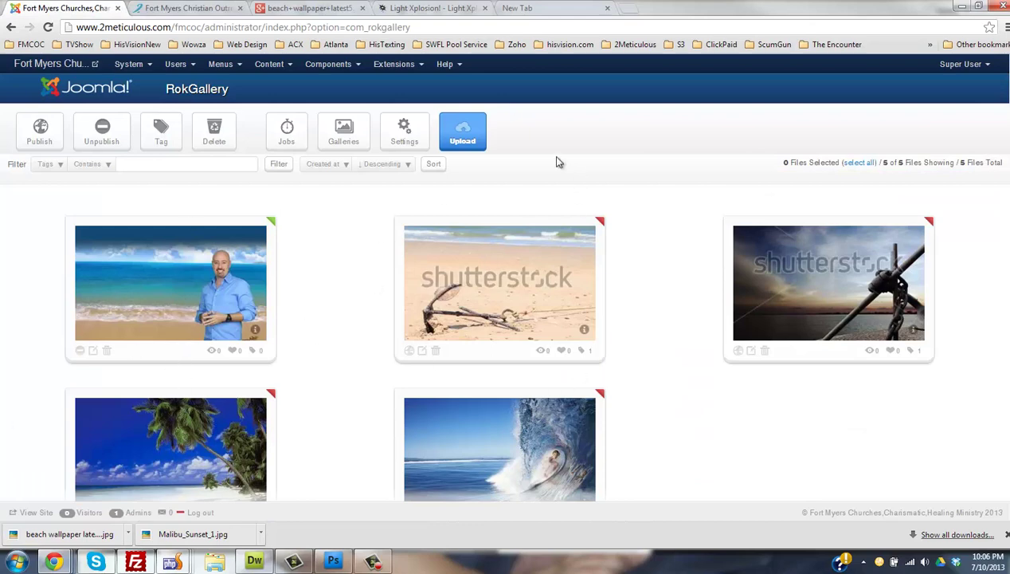
left_click(394, 64)
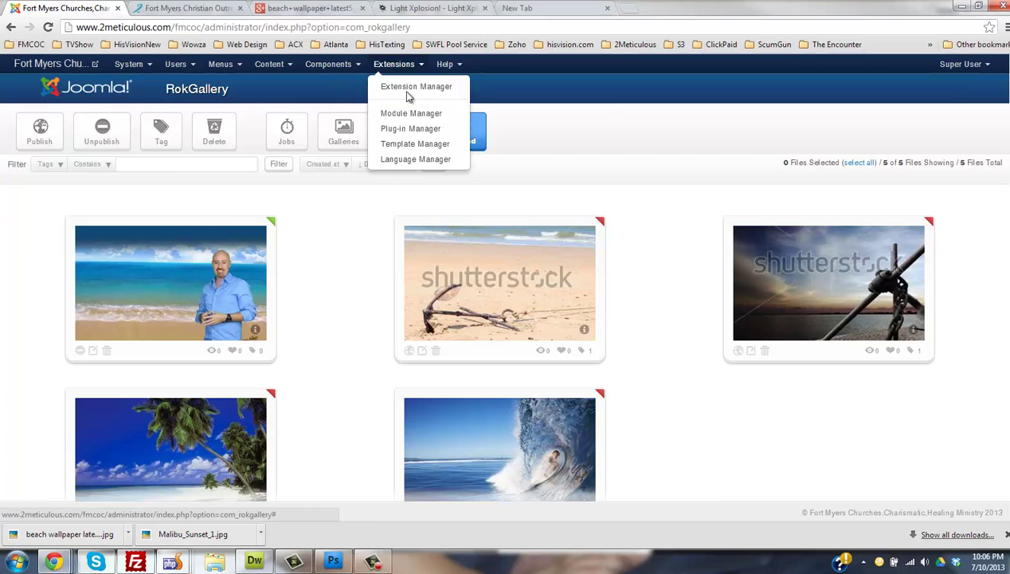
- Open the site module list and compare it with the live homepage slideshow
left_click(411, 114)
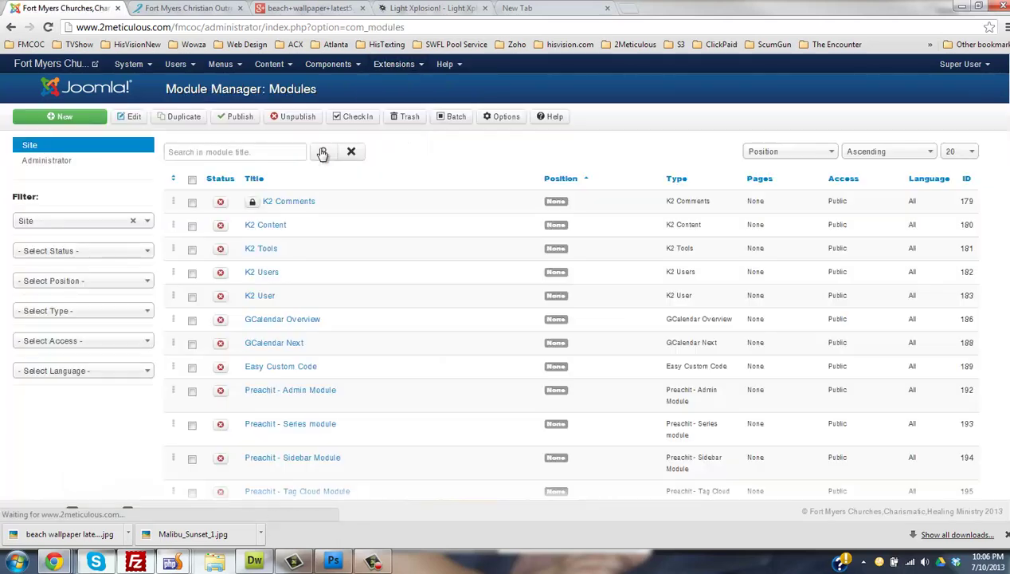
left_click(197, 14)
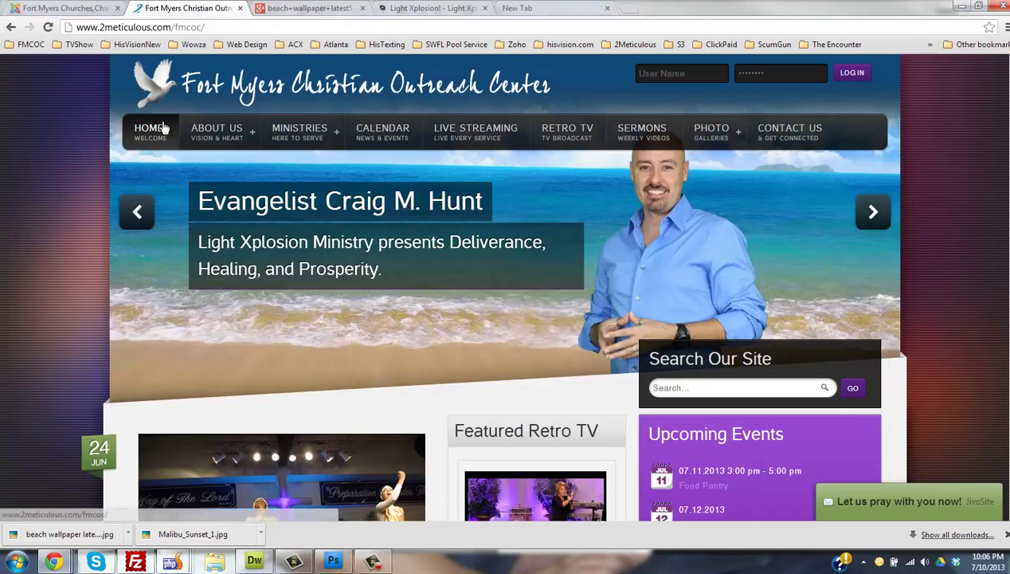
left_click(41, 11)
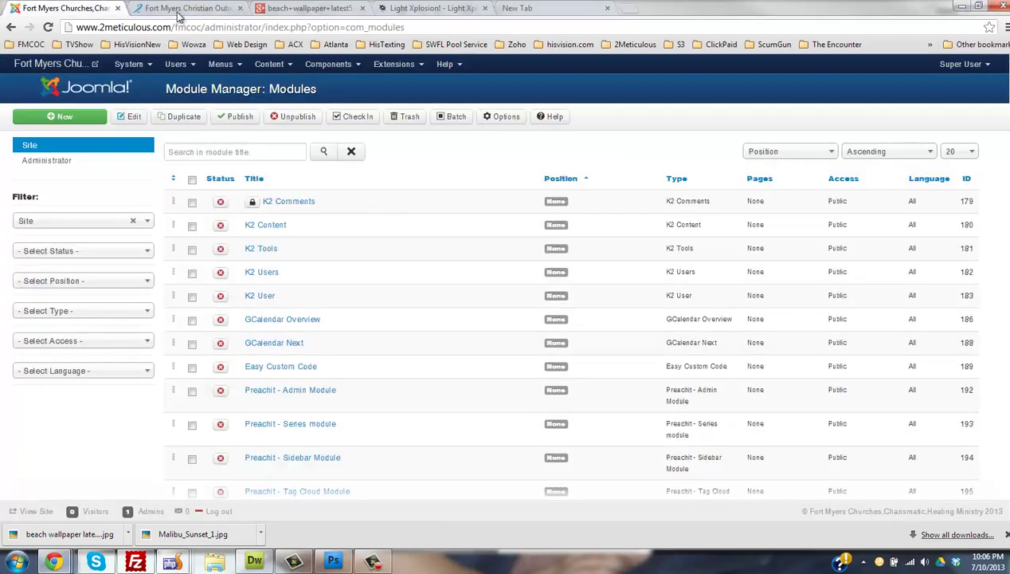
left_click(180, 14)
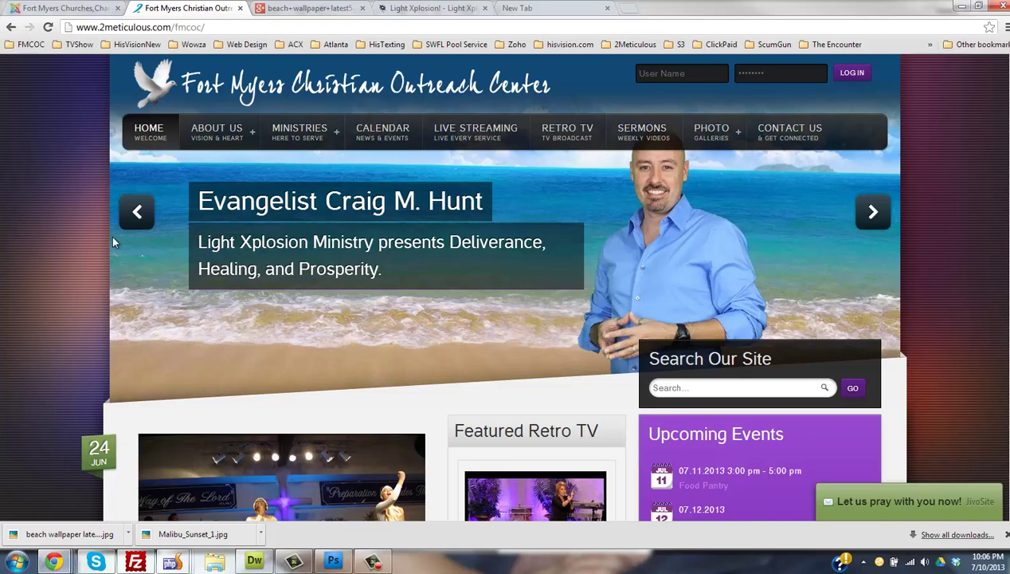
left_click(63, 8)
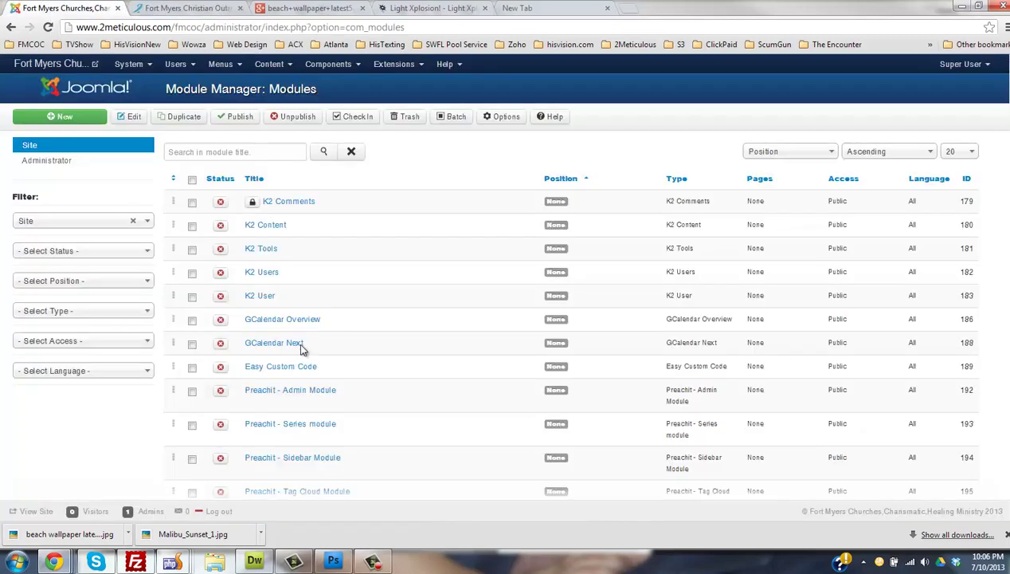
- Filter the module list by type to show only RokGallery Module entries
left_click(241, 153)
left_click(64, 313)
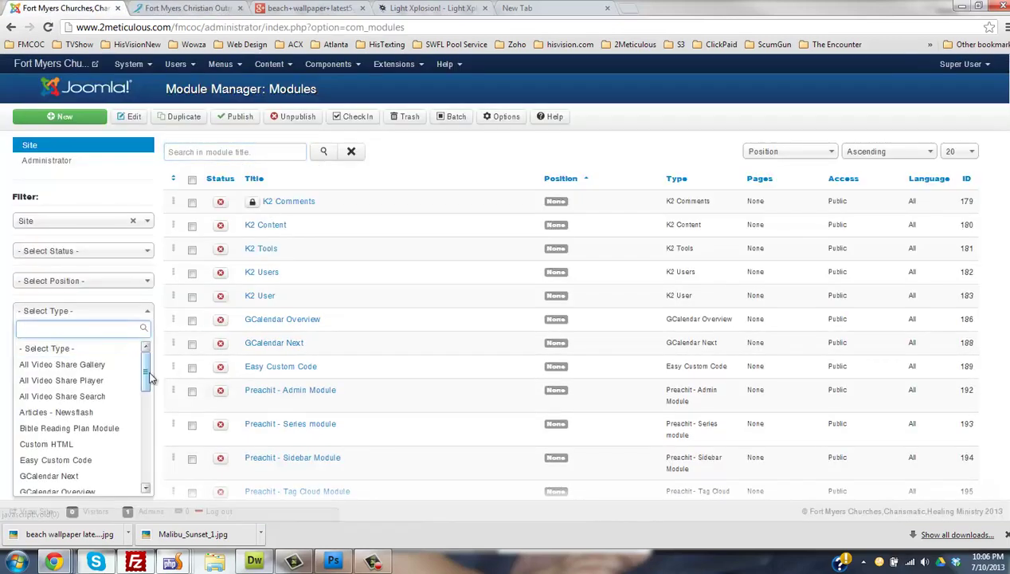
left_click_drag(145, 392, 142, 470)
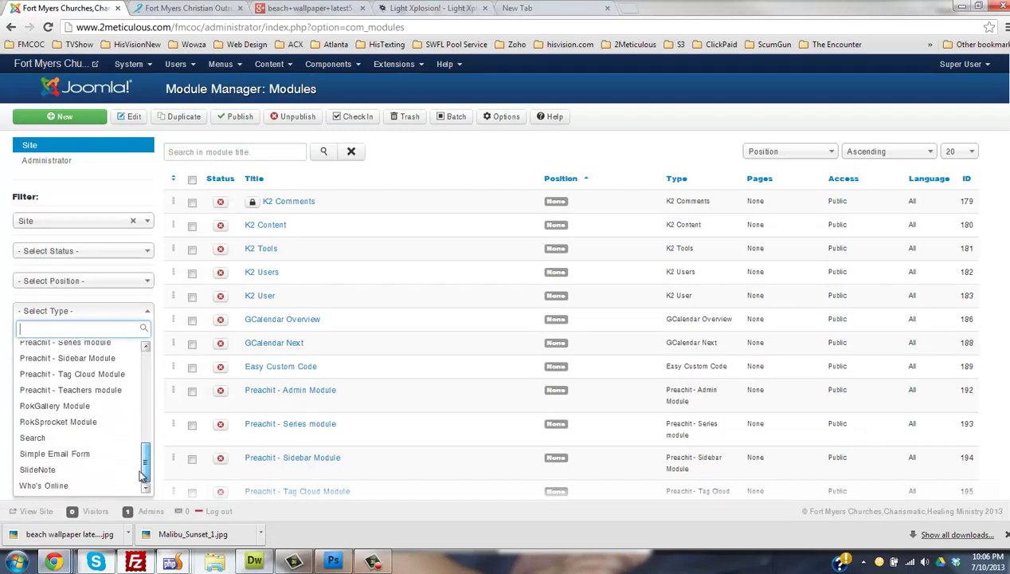
left_click(87, 406)
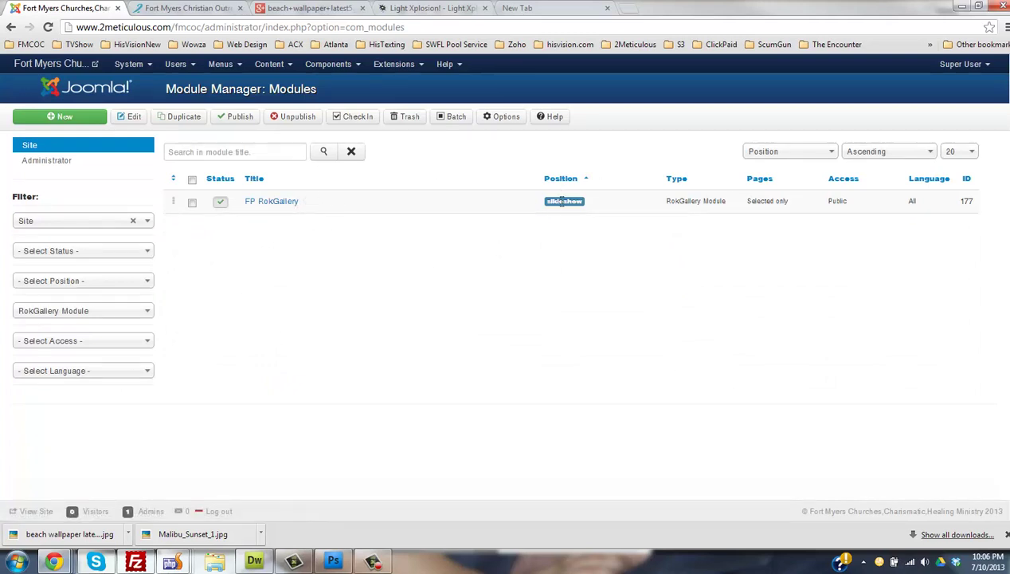
- Edit FP RokGallery and show its Slideshow layout and Slice Limit 10 options
left_click(268, 201)
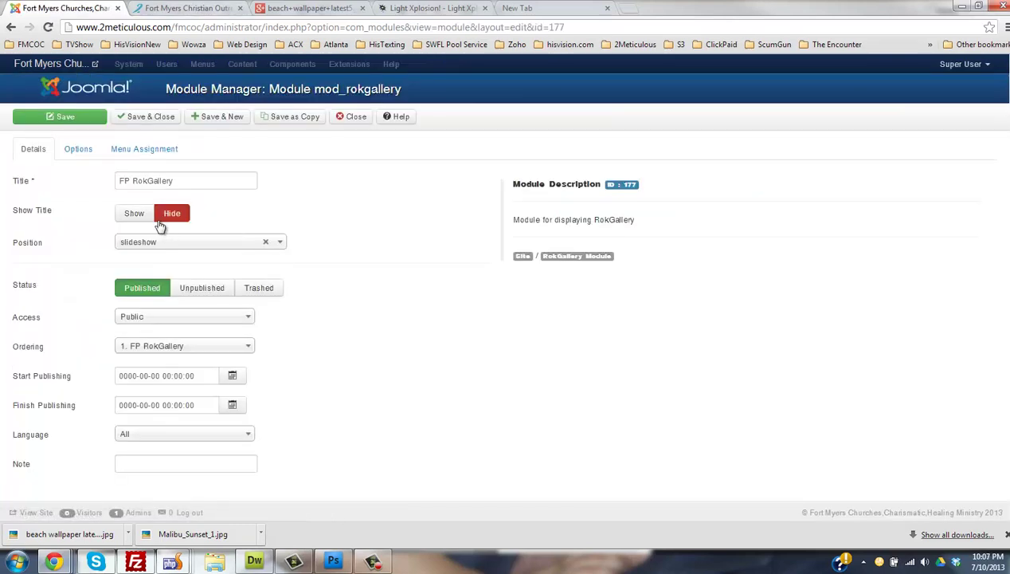
left_click(225, 7)
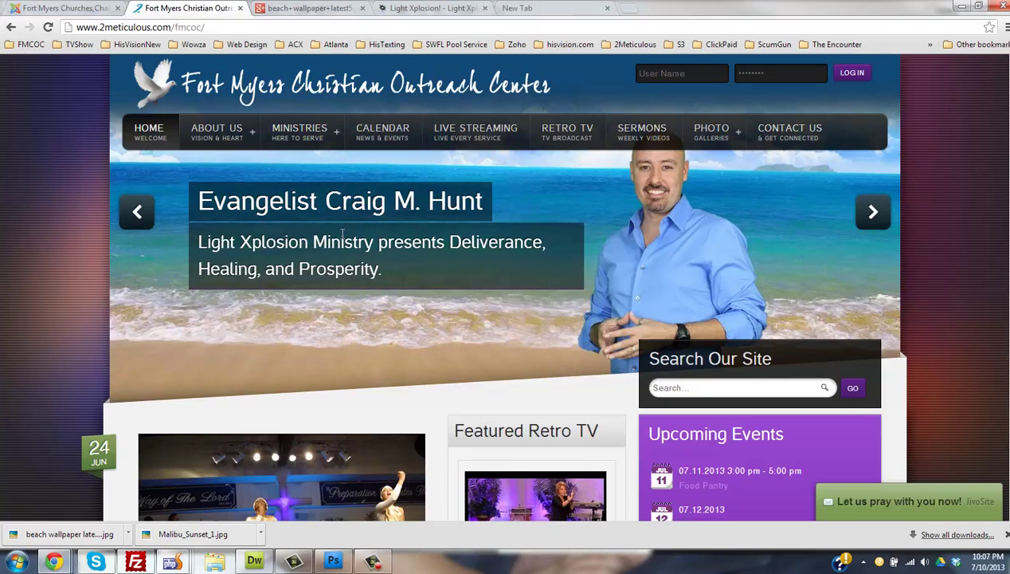
left_click(63, 8)
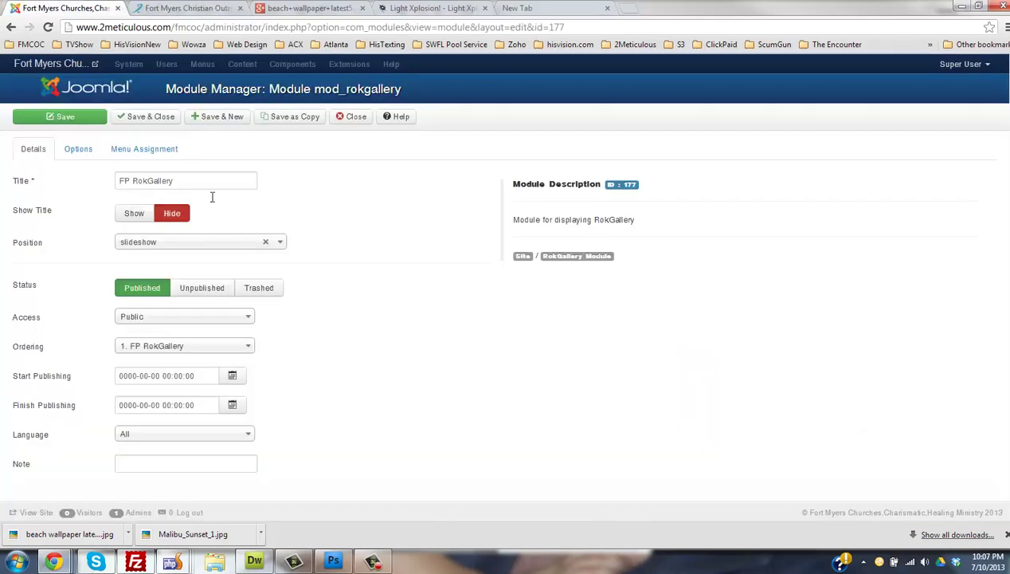
left_click(76, 151)
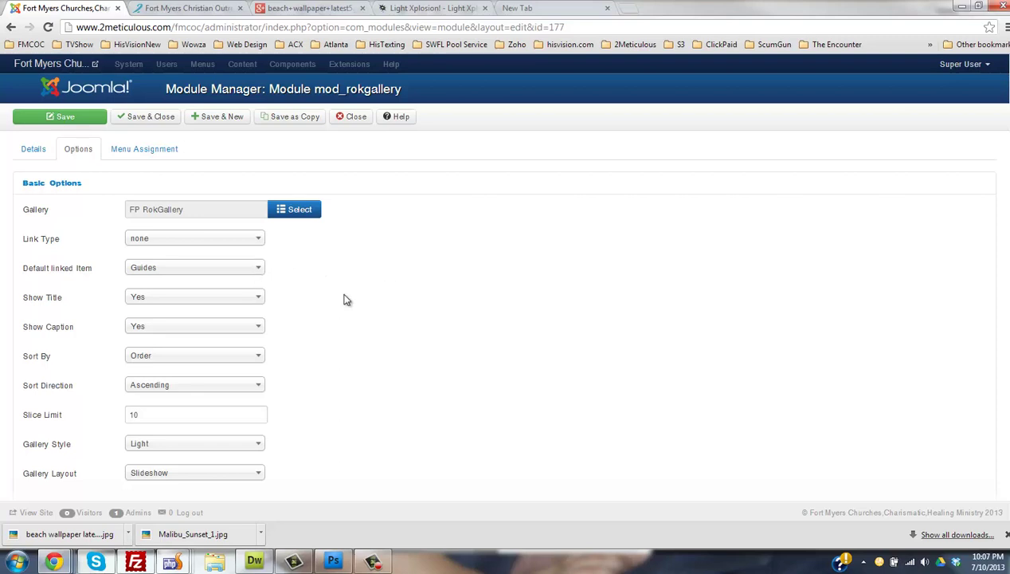
- Review the slide sorting, keeping Sort By on Order and direction Ascending
scroll(344, 299, "down", 2)
left_click(149, 177)
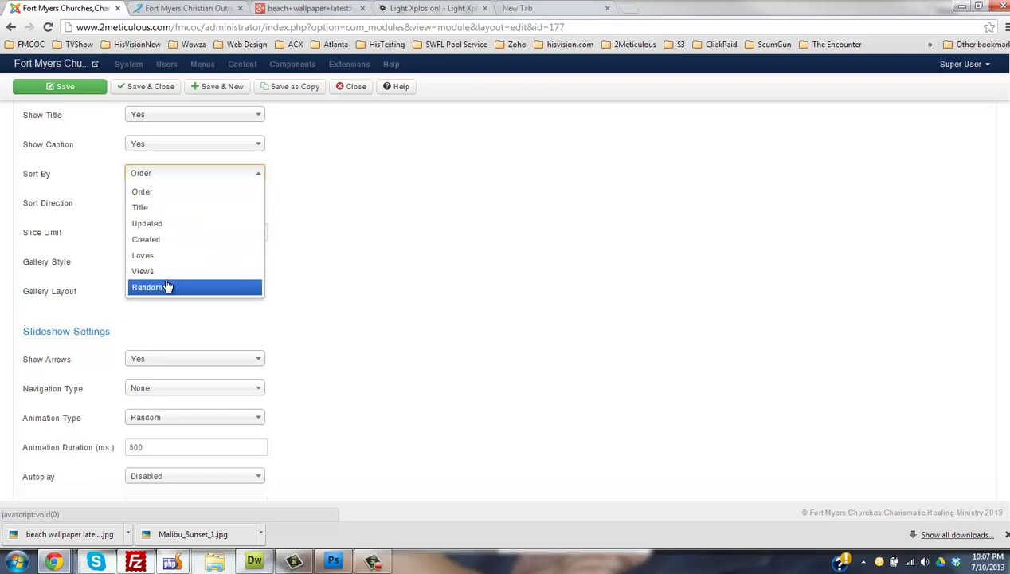
left_click(177, 193)
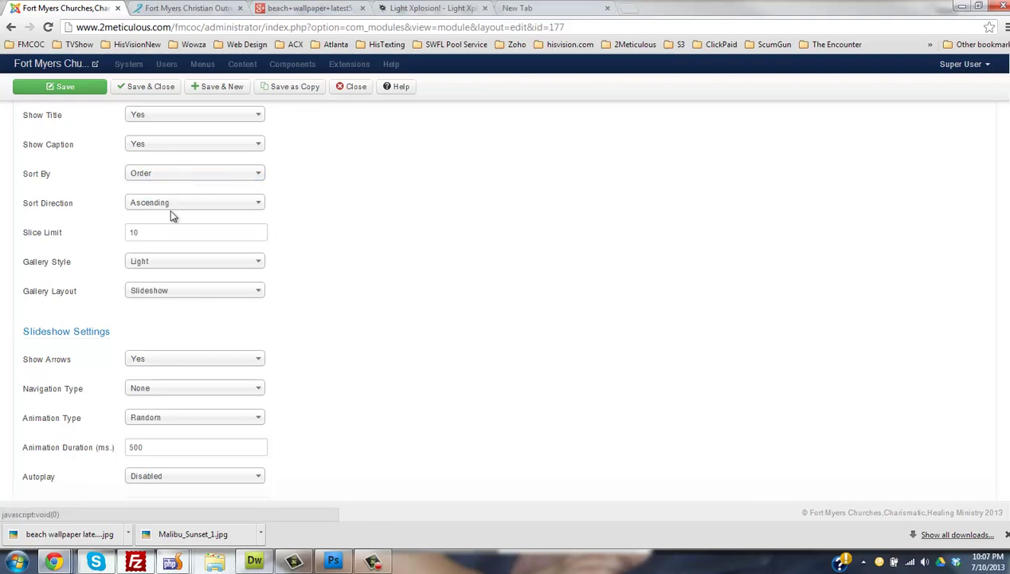
left_click(172, 205)
left_click(390, 185)
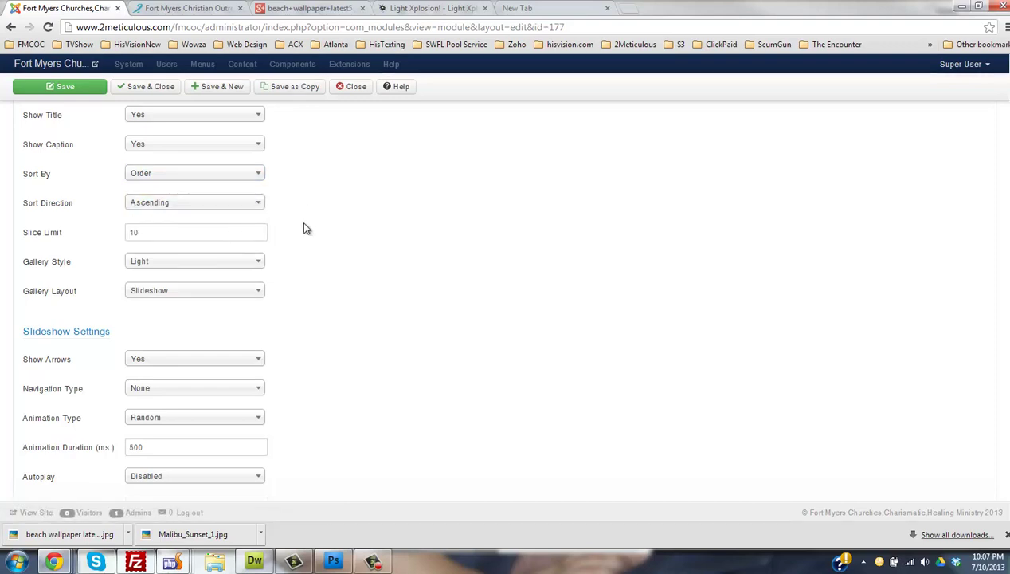
scroll(314, 228, "down", 2)
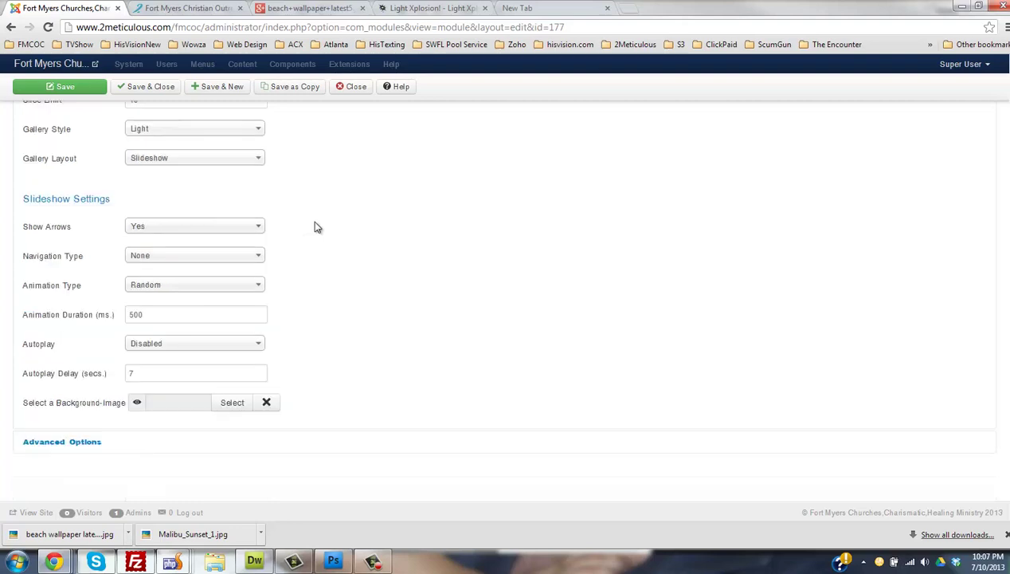
scroll(315, 227, "up", 2)
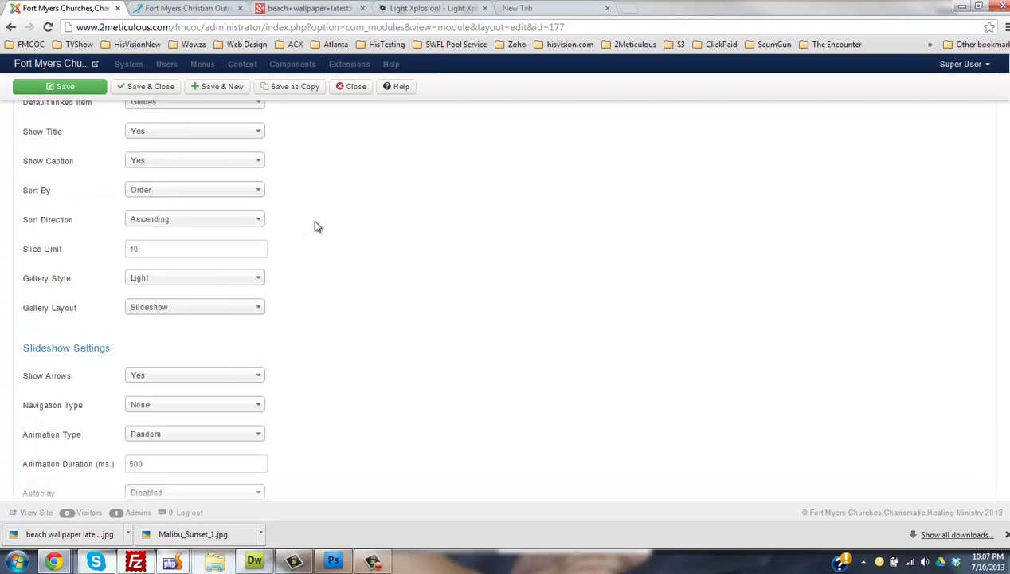
left_click(176, 192)
left_click(178, 208)
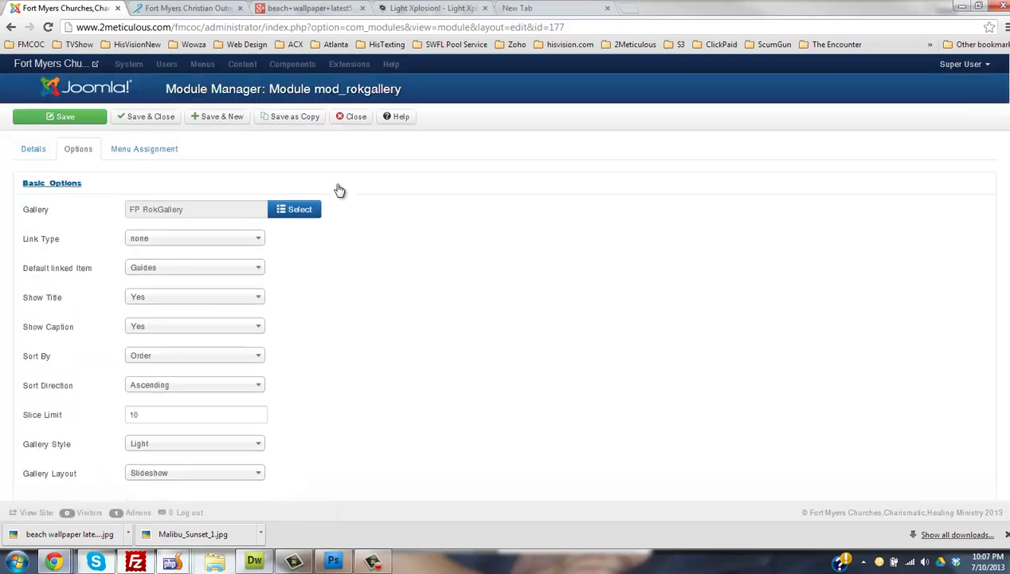
scroll(339, 187, "up", 3)
- Keep the link type as none and close the module without changes
left_click(157, 245)
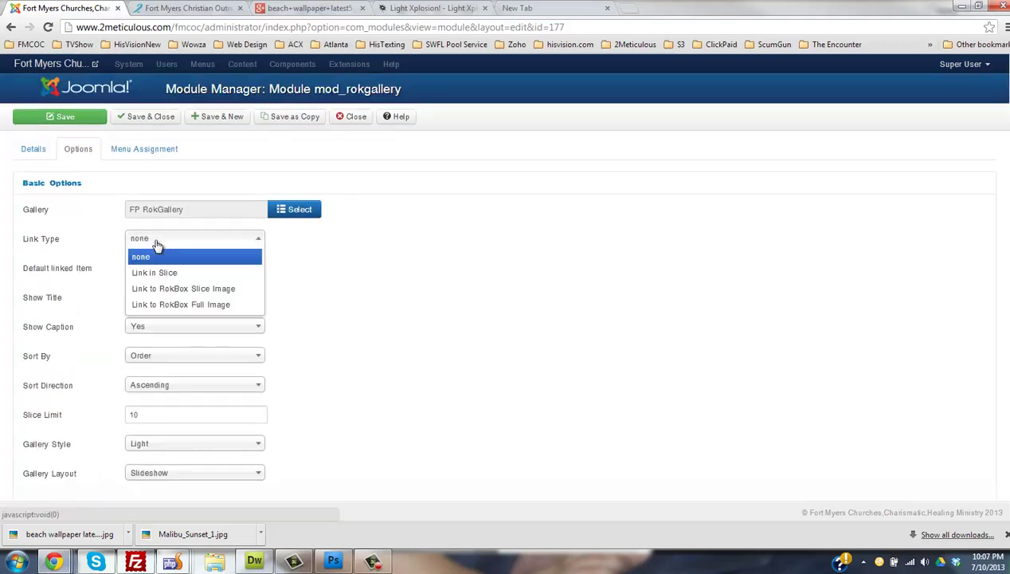
left_click(158, 255)
left_click(169, 8)
left_click(107, 9)
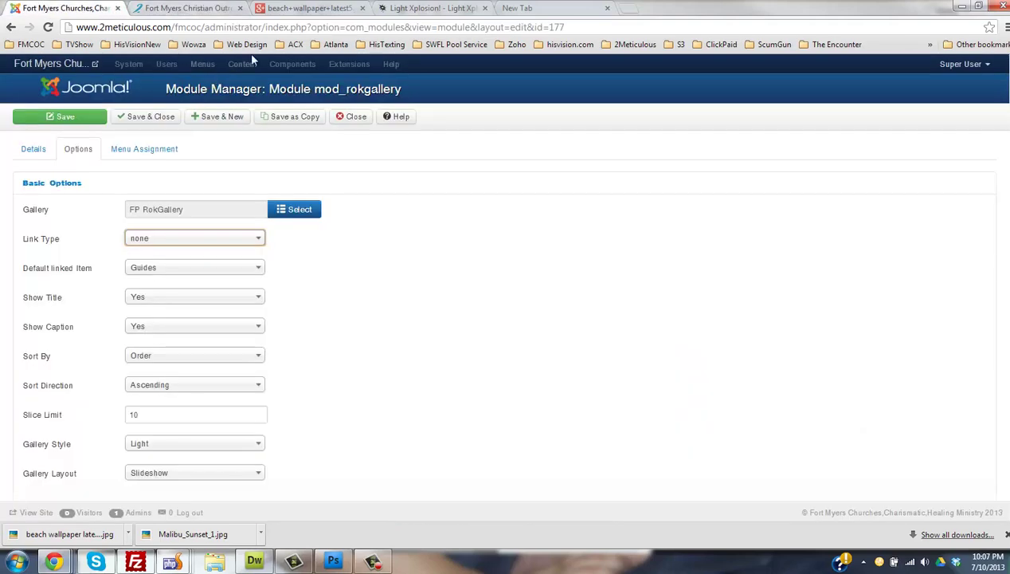
left_click(351, 116)
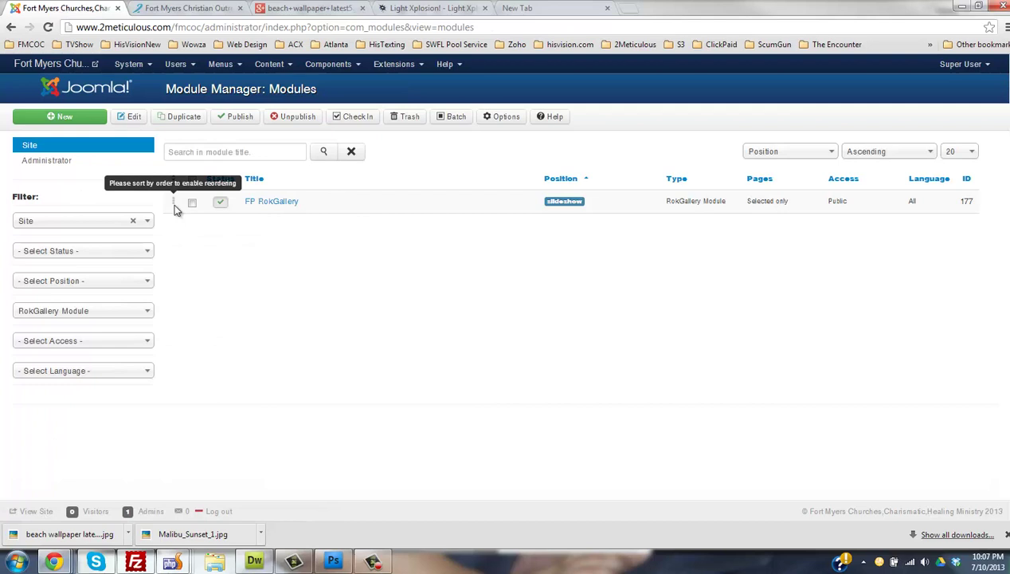
- Open the RokGallery file manager, then select and deselect the beach banner thumbnail
mouse_move(317, 70)
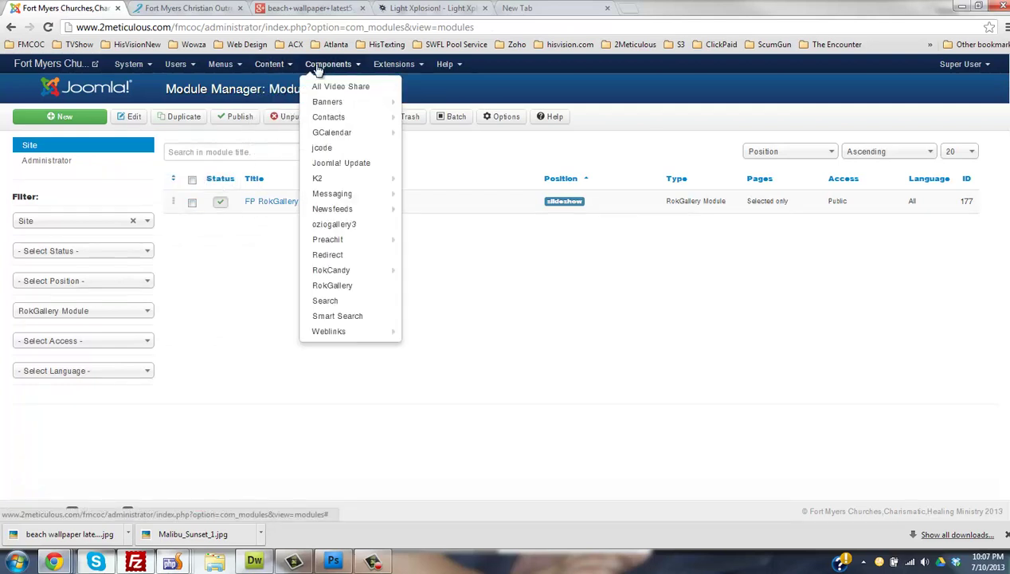
mouse_move(275, 68)
left_click(325, 300)
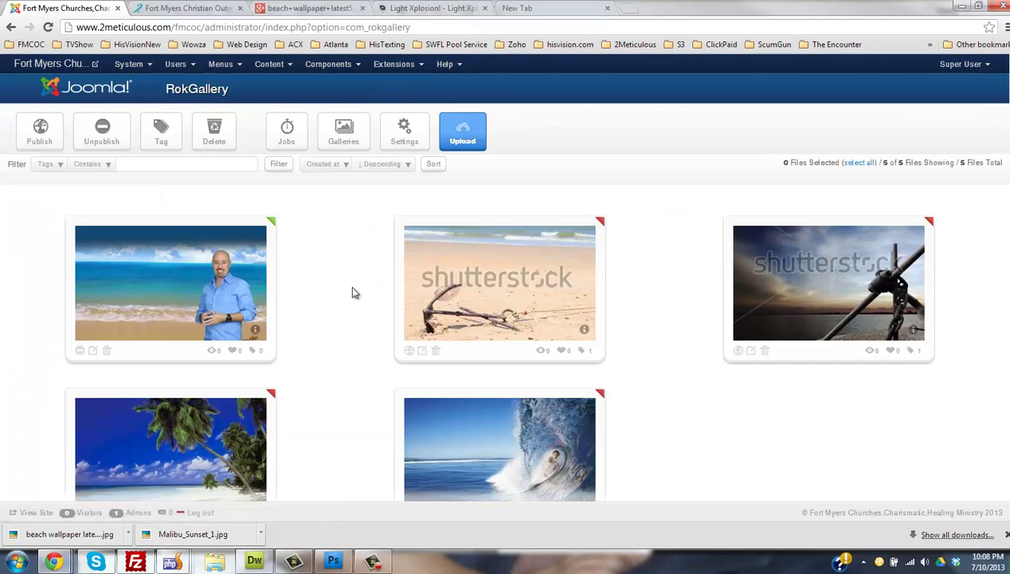
scroll(998, 201, "down", 2)
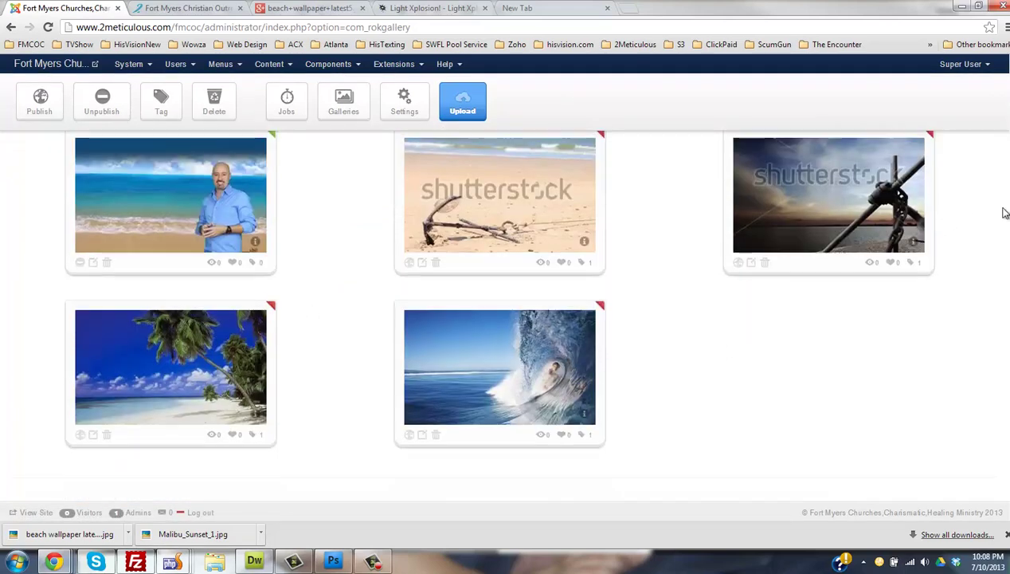
scroll(997, 200, "up", 2)
left_click_drag(178, 247, 227, 269)
left_click(334, 309)
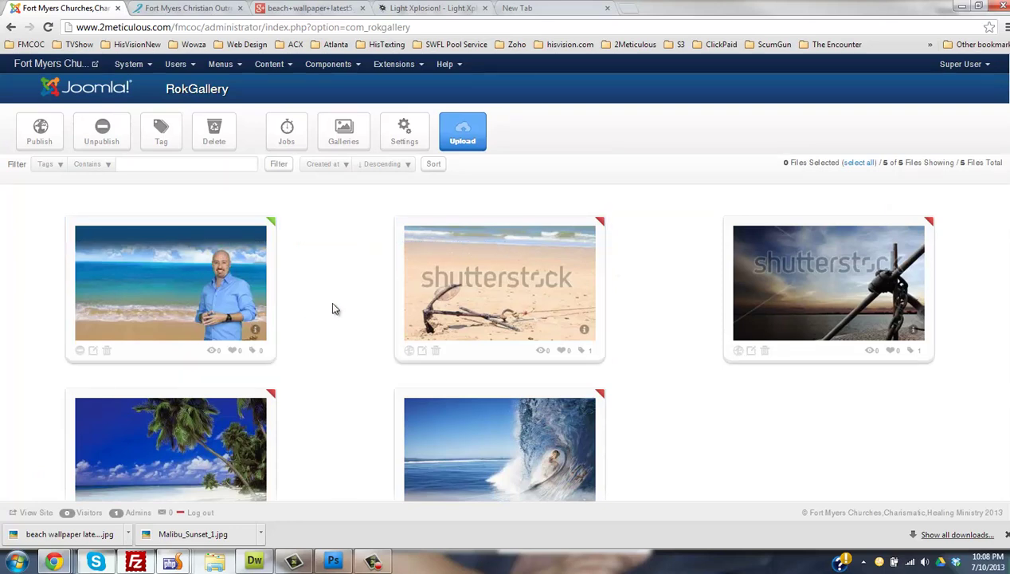
left_click(192, 7)
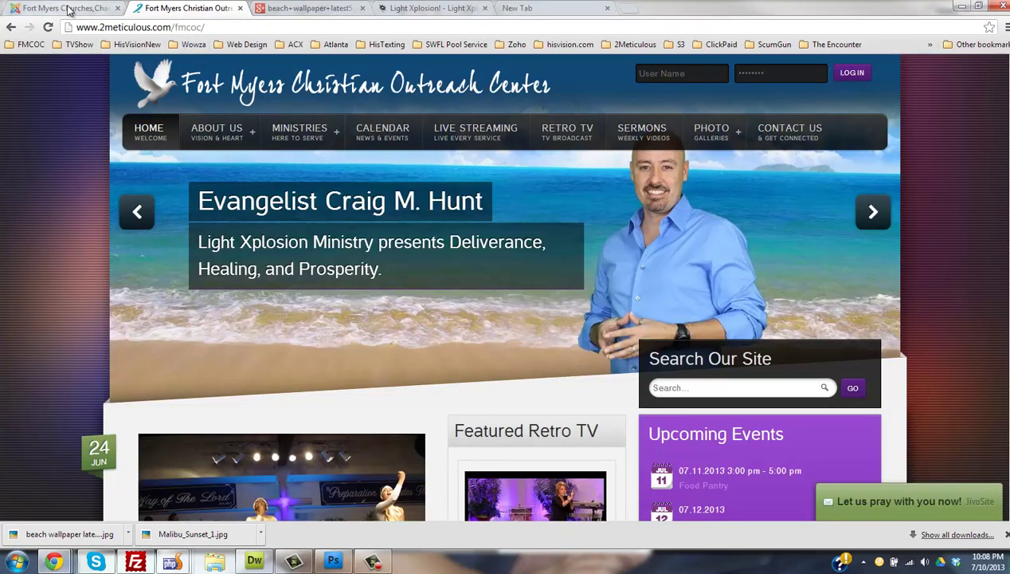
left_click(68, 10)
left_click(164, 9)
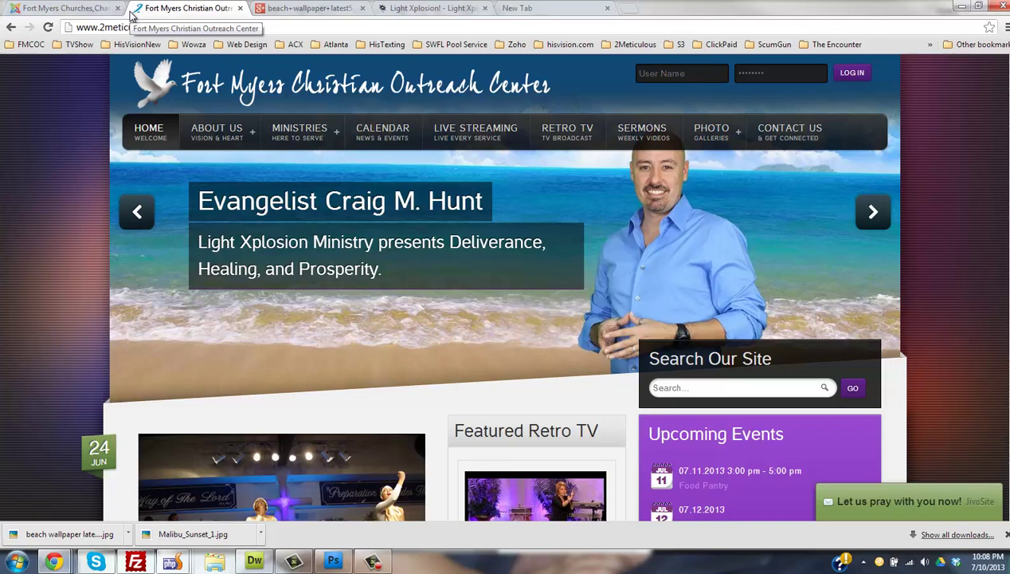
left_click(79, 8)
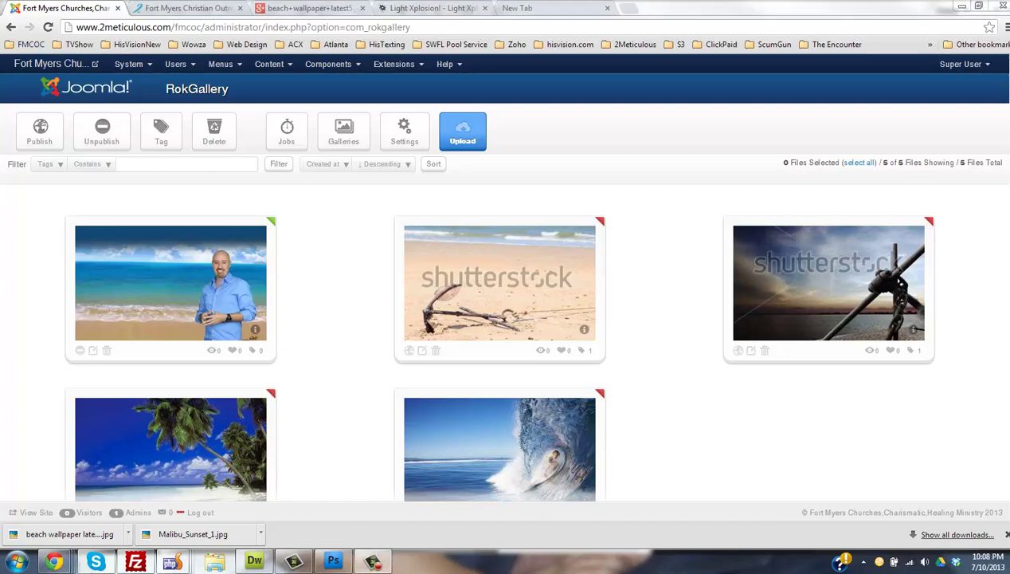